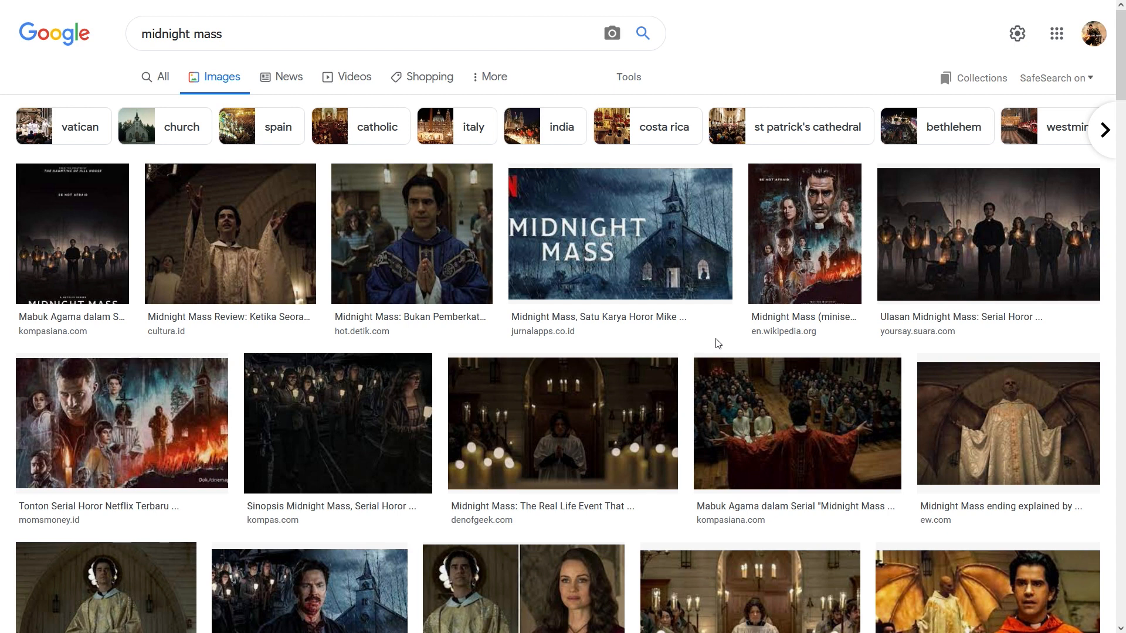
Step: View a Midnight Mass church reference image and browse the download files of the purchased Church PBR Game Ready Low-poly model on CGTrader
click(685, 230)
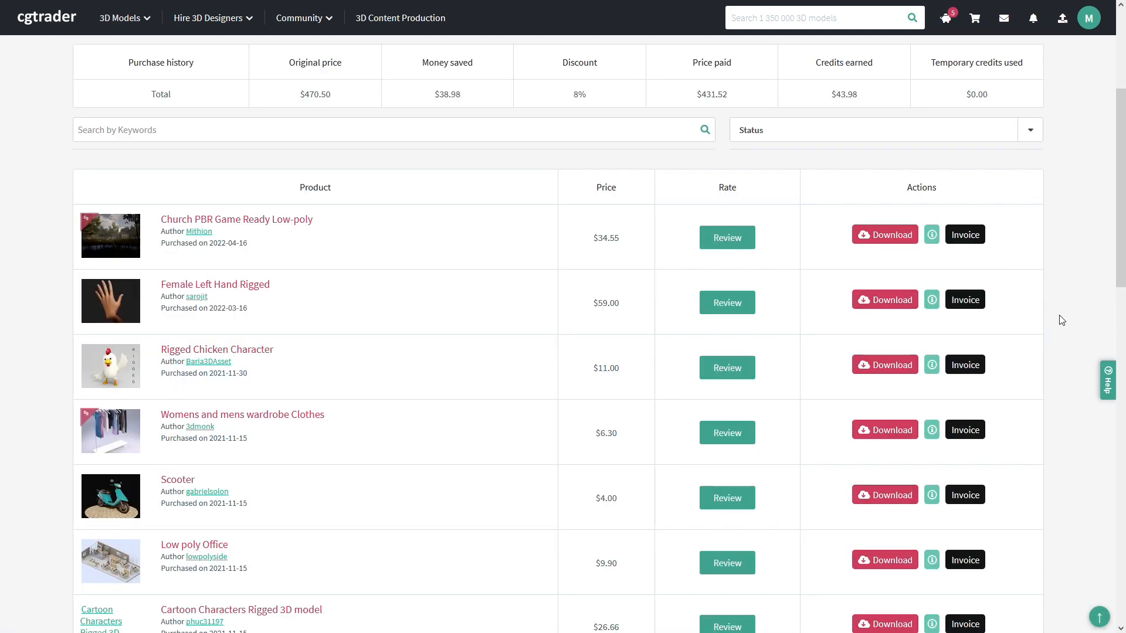
click(884, 236)
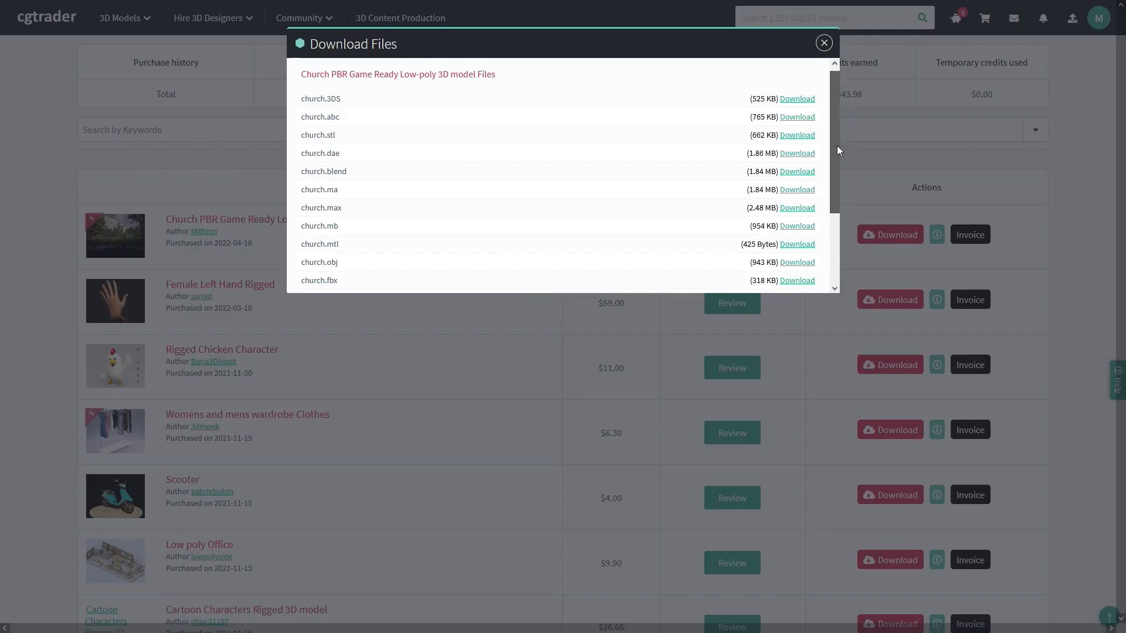
drag(837, 146, 839, 193)
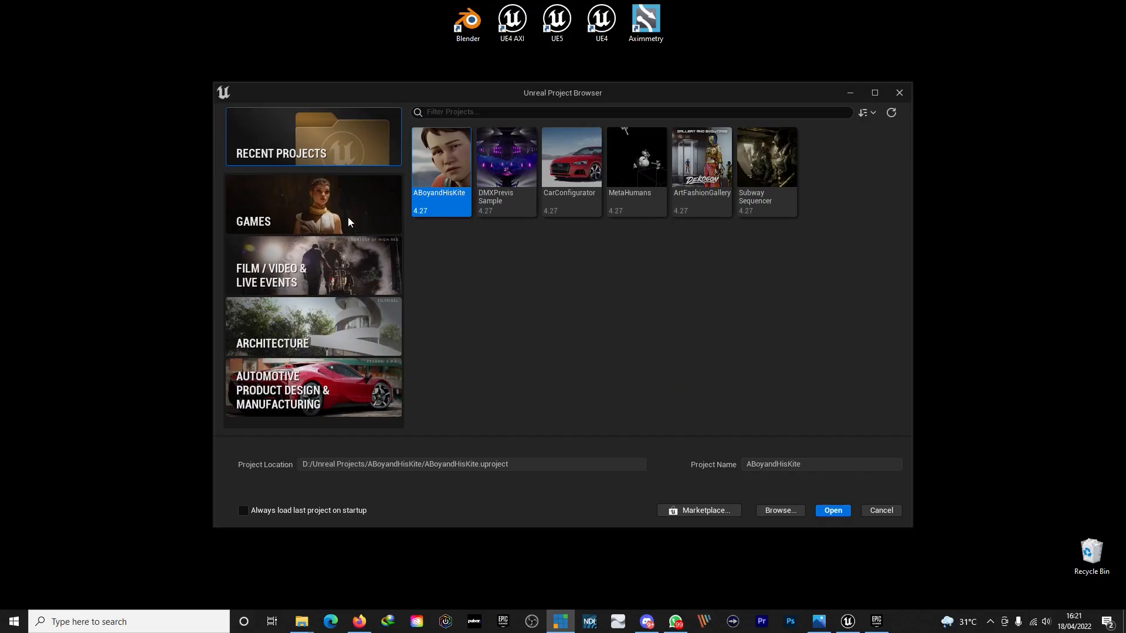
Step: Create a blank Games project named Midnight in D:\Unreal Projects in Unreal Engine
click(309, 212)
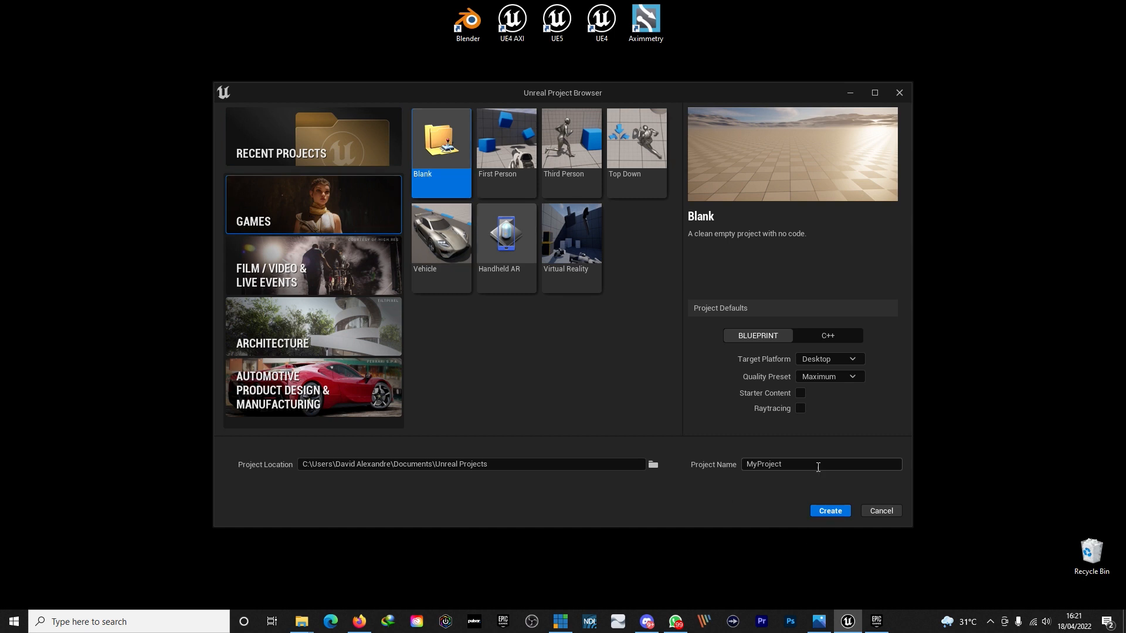
double_click(819, 464)
text(Midnight)
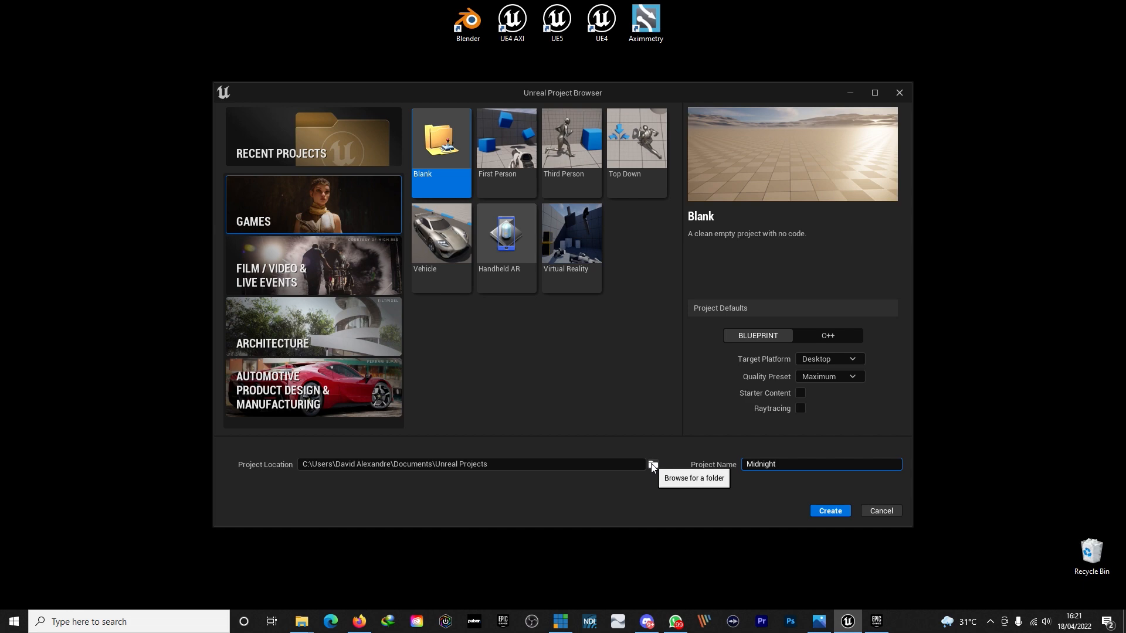
click(653, 465)
click(266, 346)
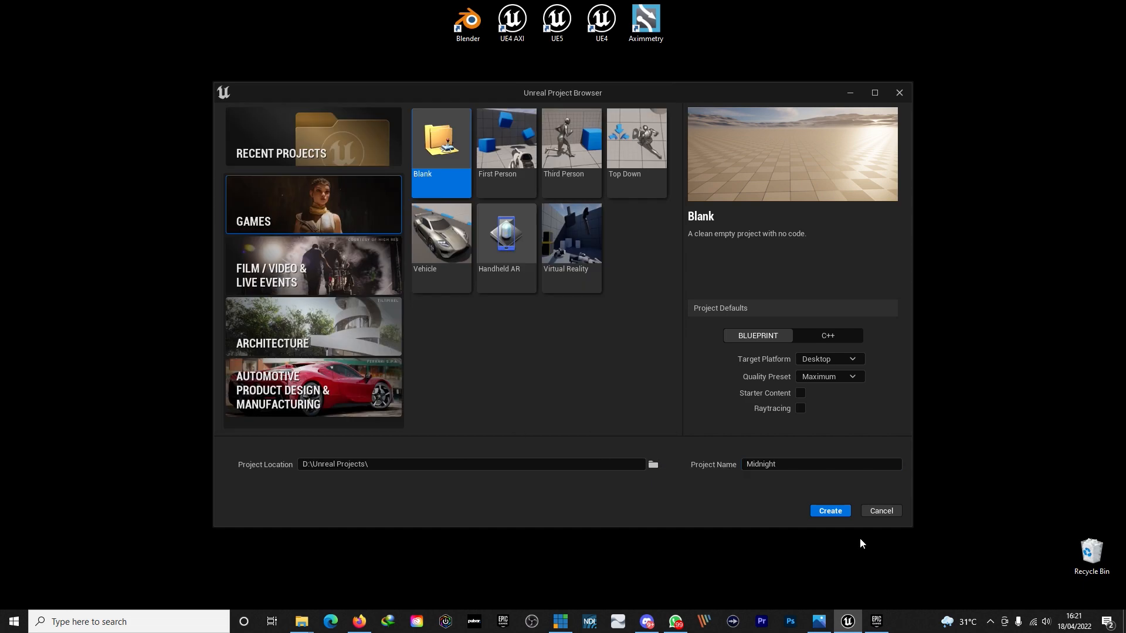
click(833, 510)
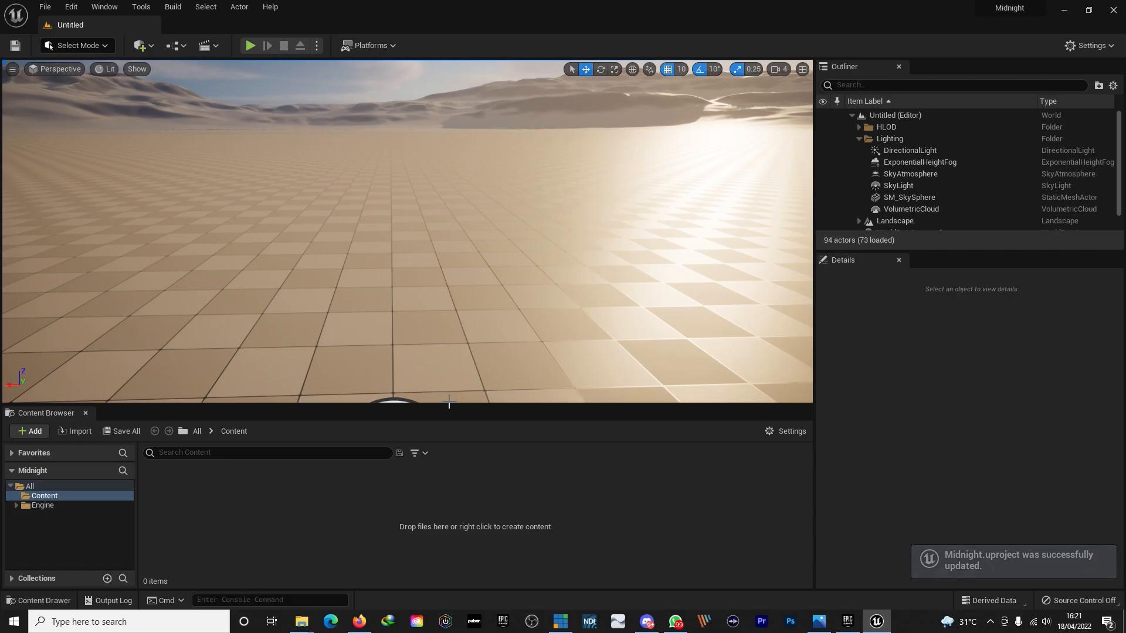
Step: Create a new level from the Empty Level template and switch the viewport to Unlit shading
click(46, 7)
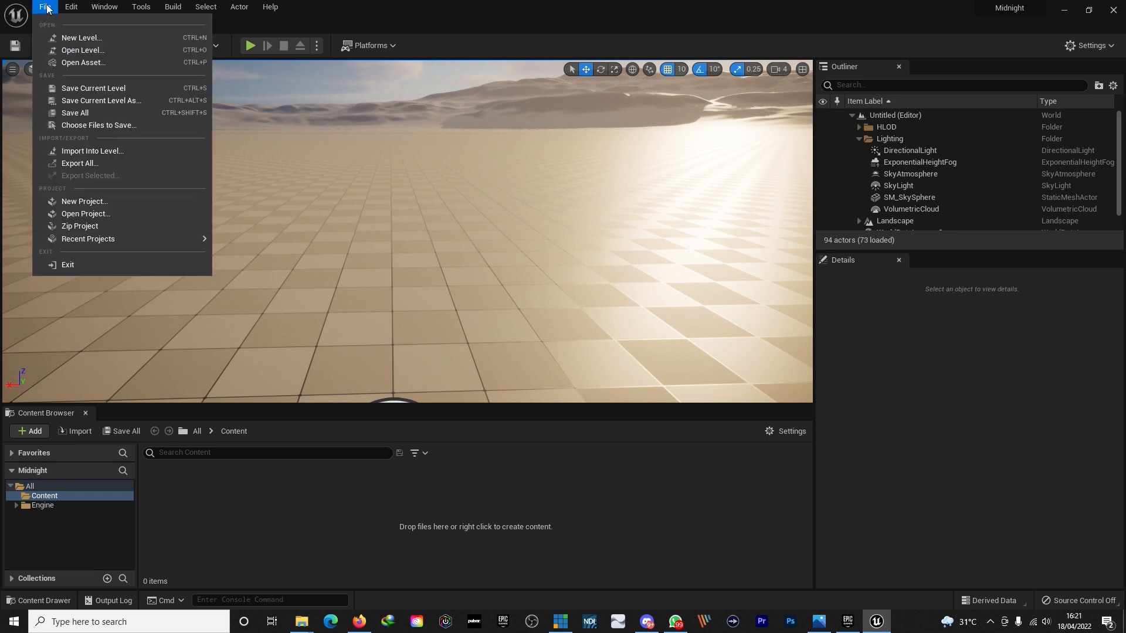
click(82, 39)
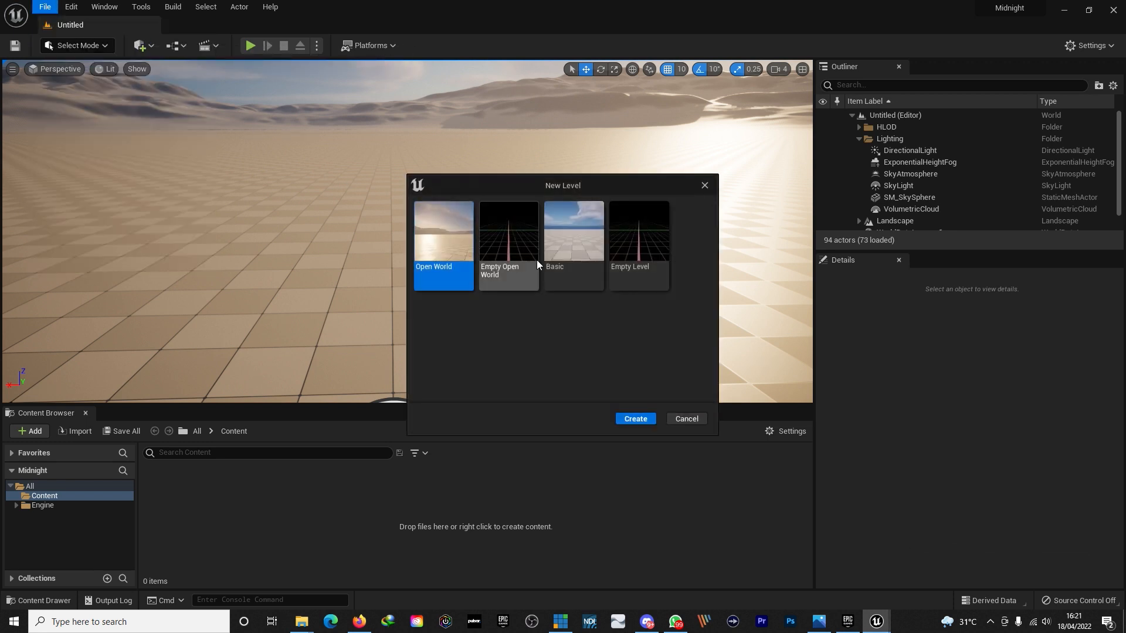
click(639, 236)
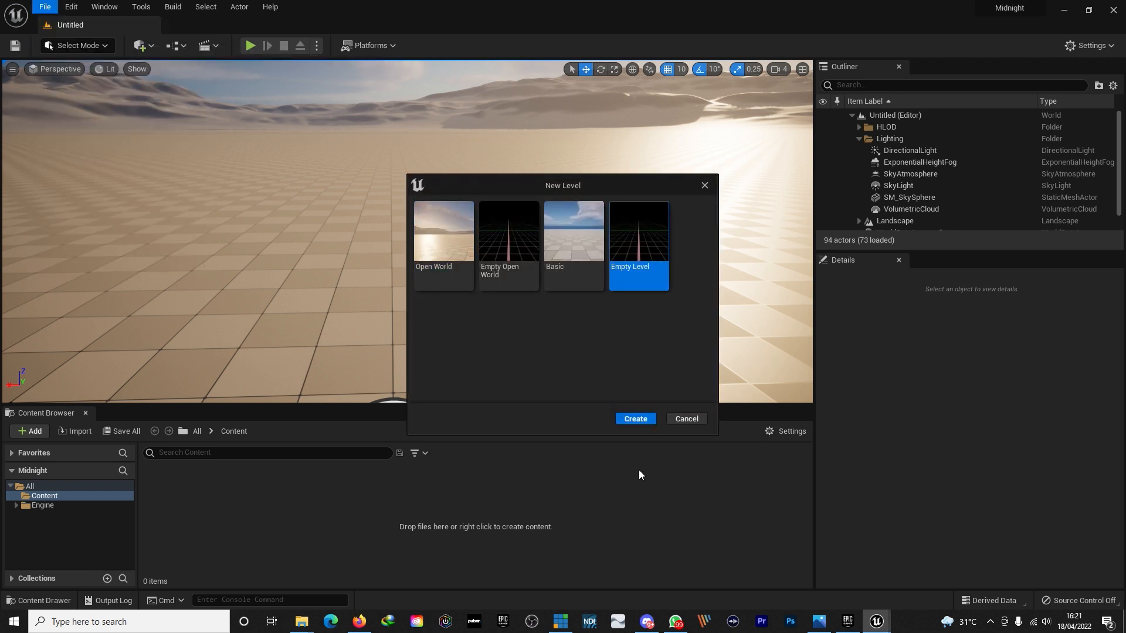
click(636, 419)
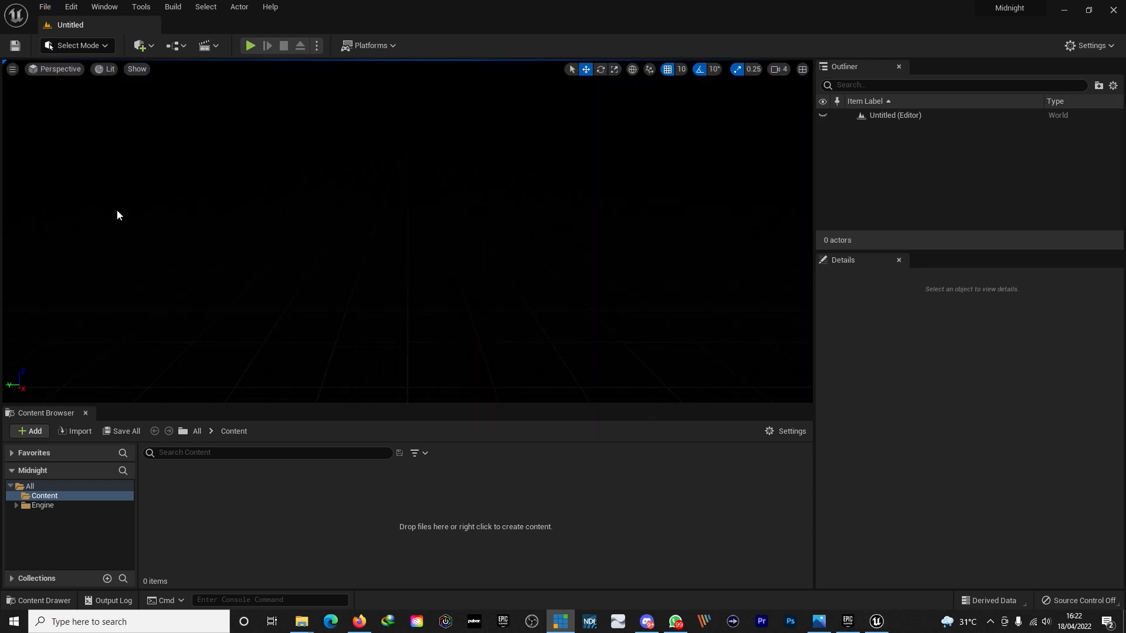
click(101, 70)
click(122, 112)
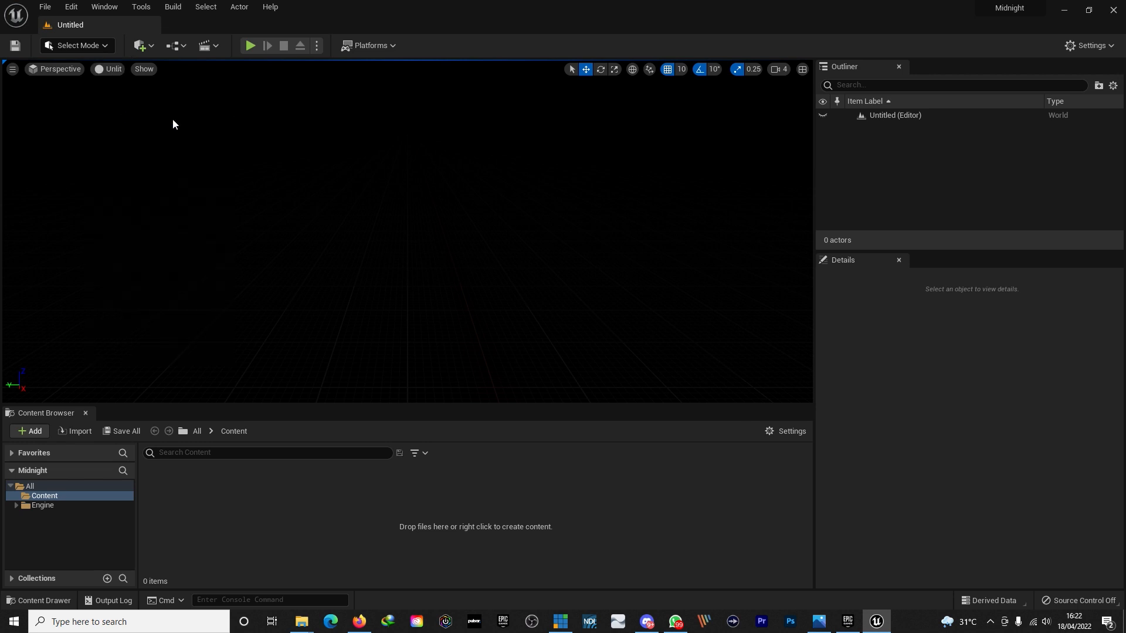
Step: Open Quixel Bridge and go to the Wetland collection
click(154, 46)
click(221, 91)
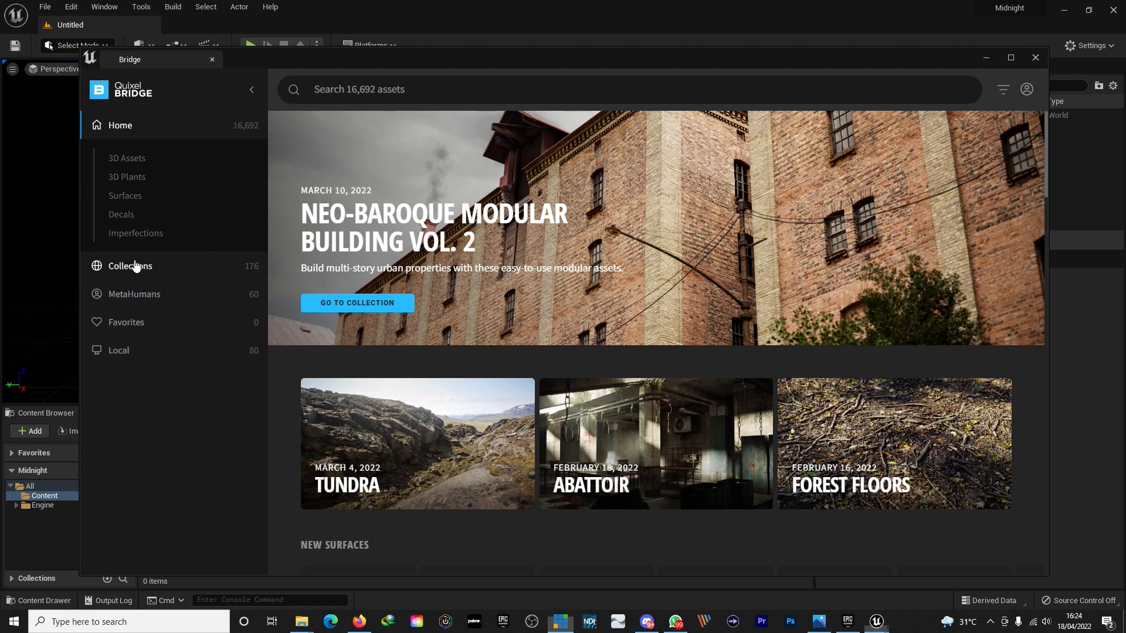
click(135, 264)
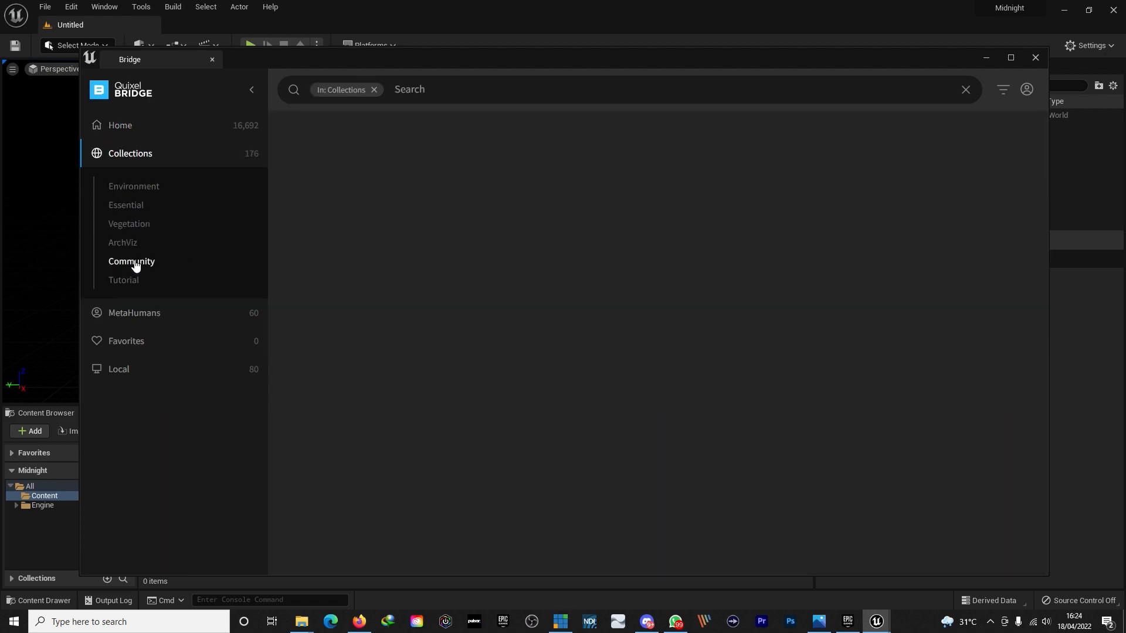
scroll(831, 260, down, 3)
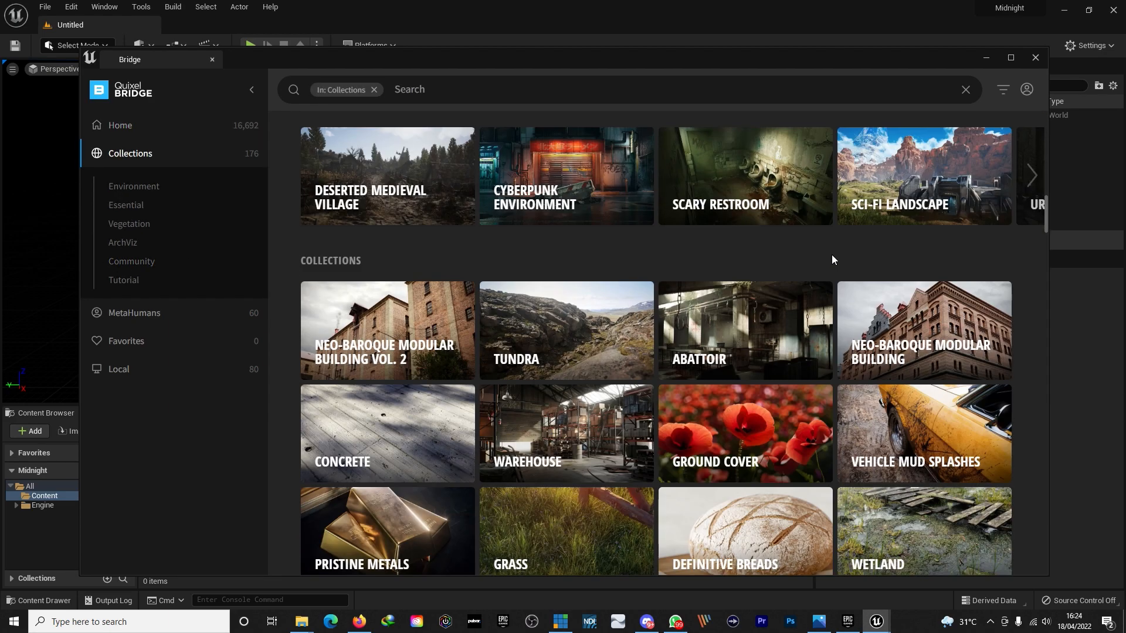
scroll(831, 254, down, 4)
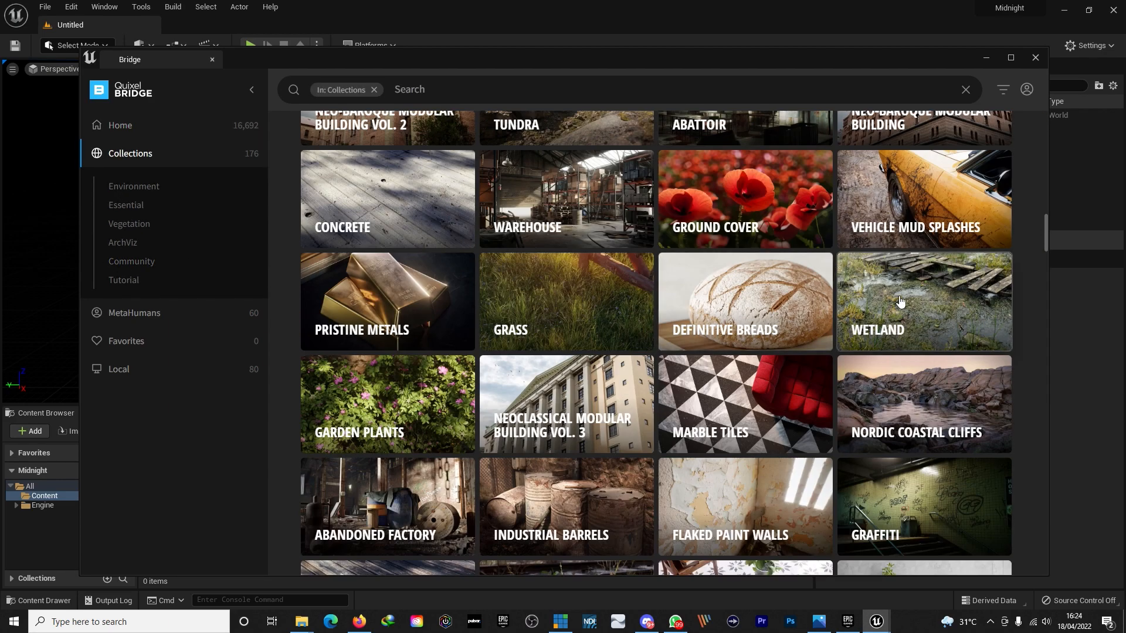
click(952, 316)
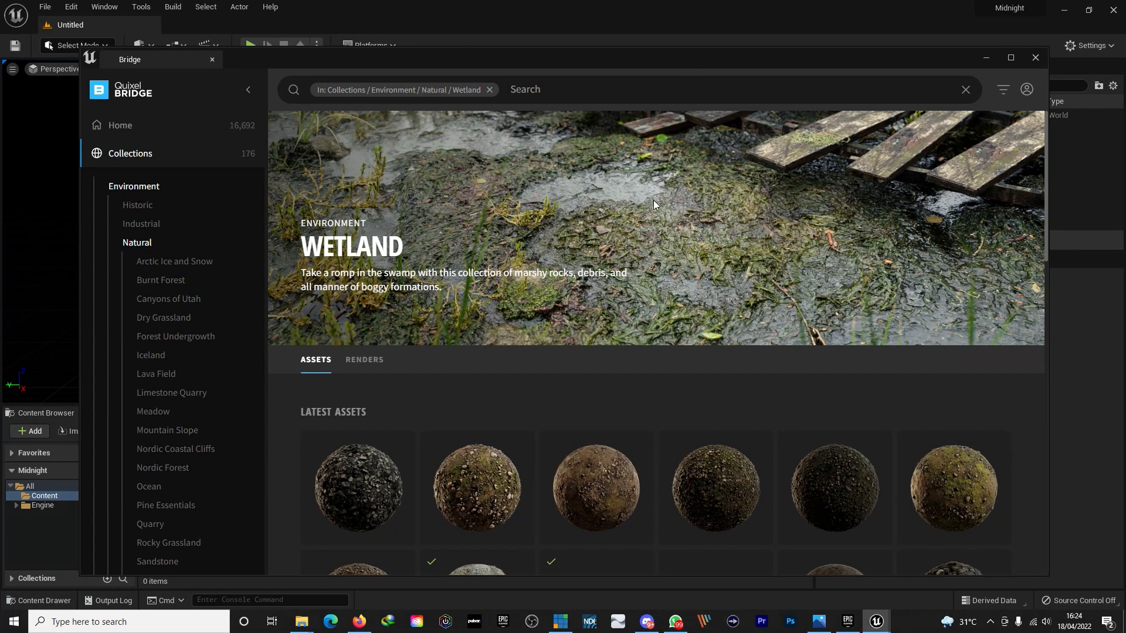
Step: Add the Sea Wheatgrass plant and the Mossy Swamp Ground surface to the project at highest quality, and close Quixel Bridge
scroll(752, 273, down, 3)
click(604, 419)
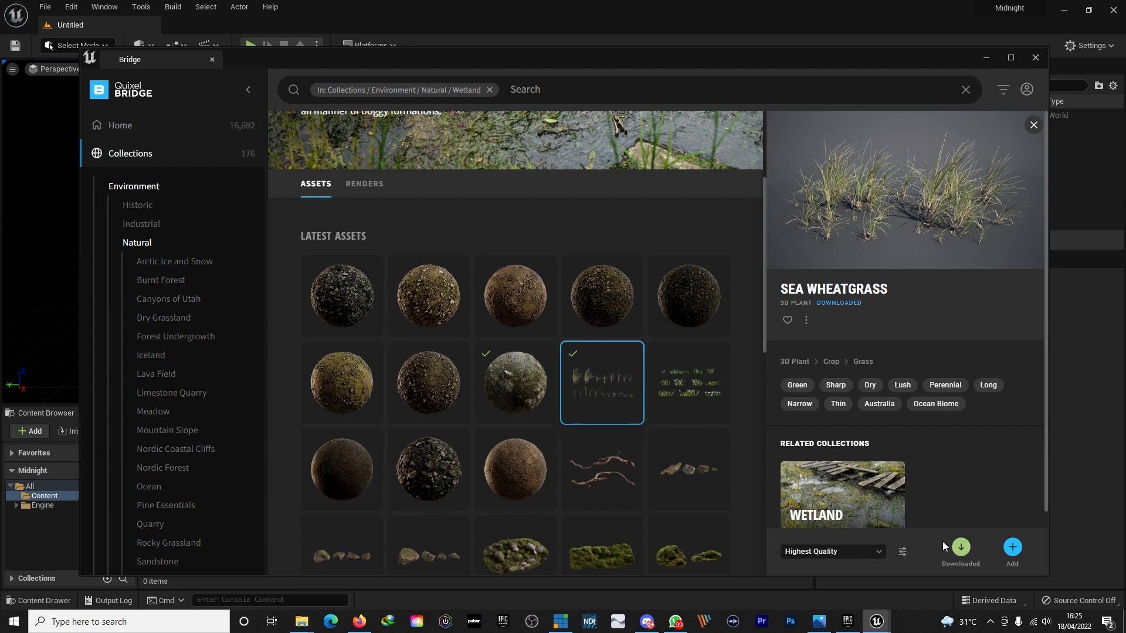
click(1013, 548)
key(Left)
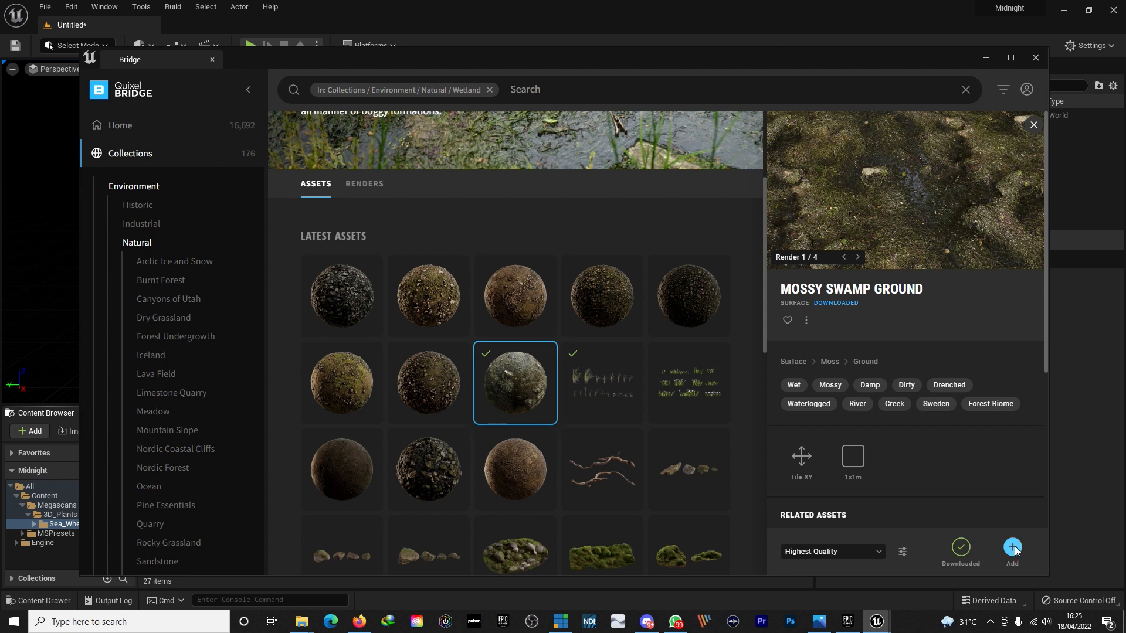
click(1012, 548)
drag(763, 195, 768, 293)
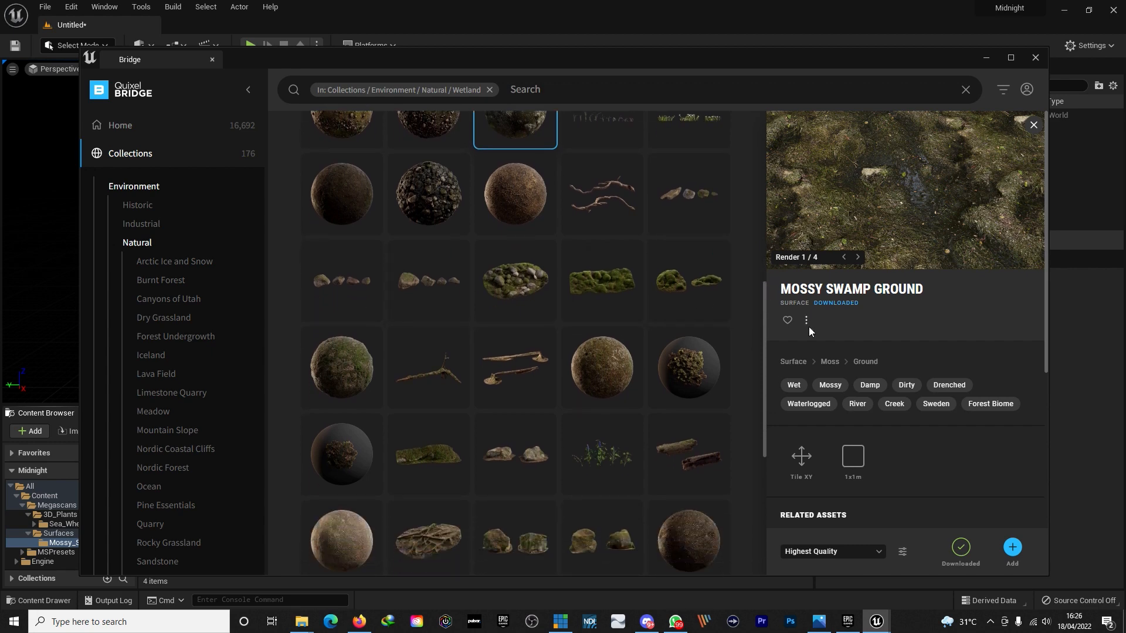
drag(764, 298, 761, 552)
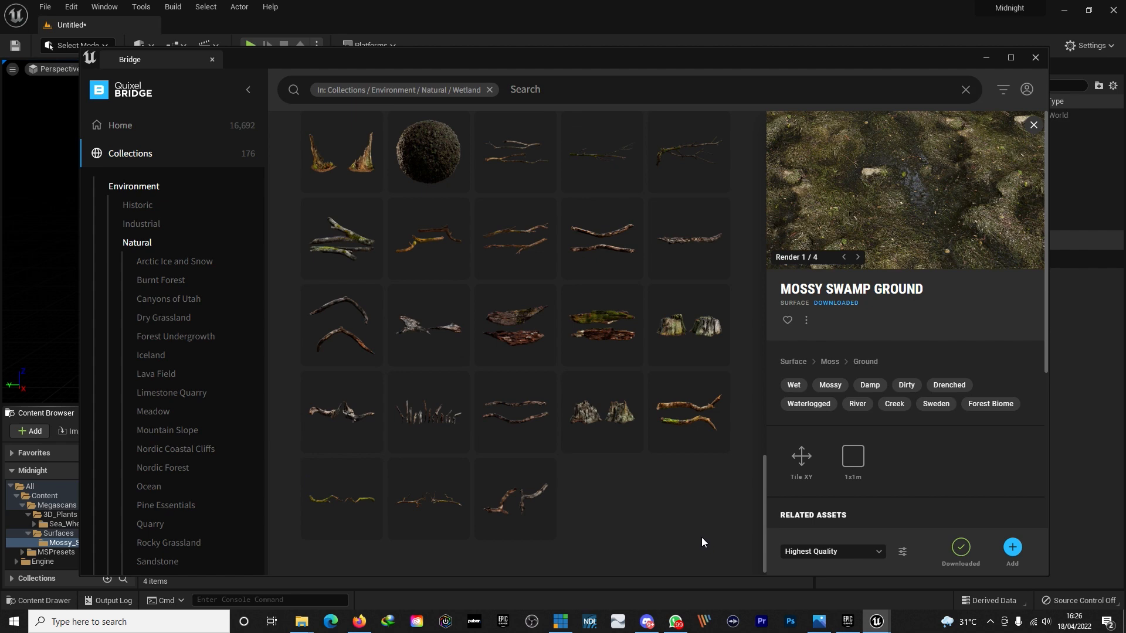
click(1036, 58)
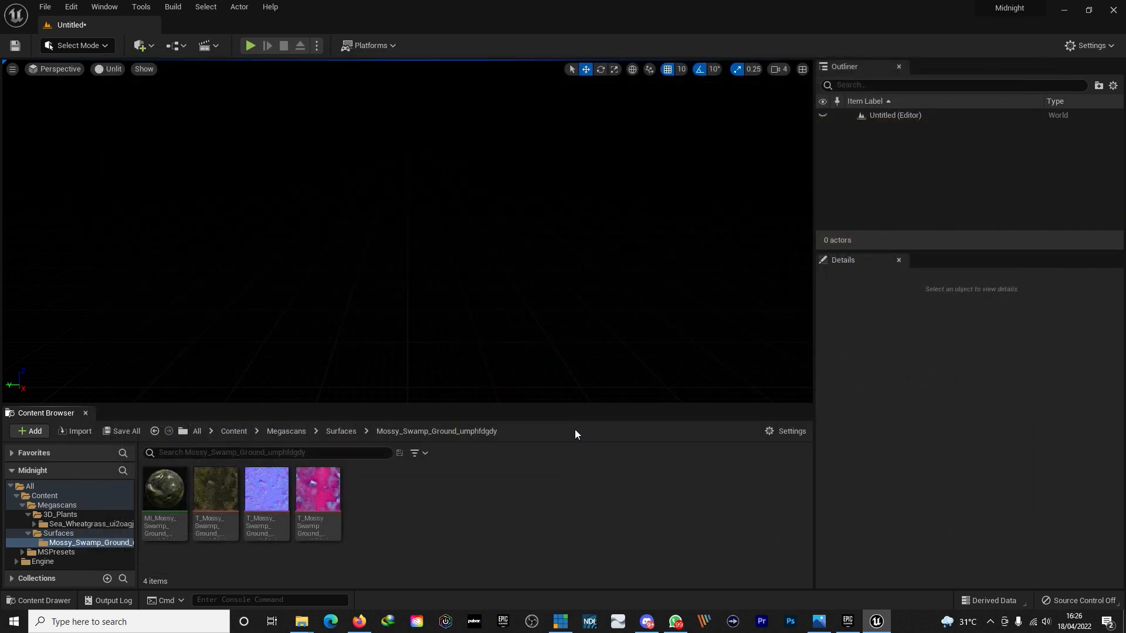
Step: Set up a new landscape in Landscape mode with Z location 0 and a section size of 15×15 Quads
click(163, 491)
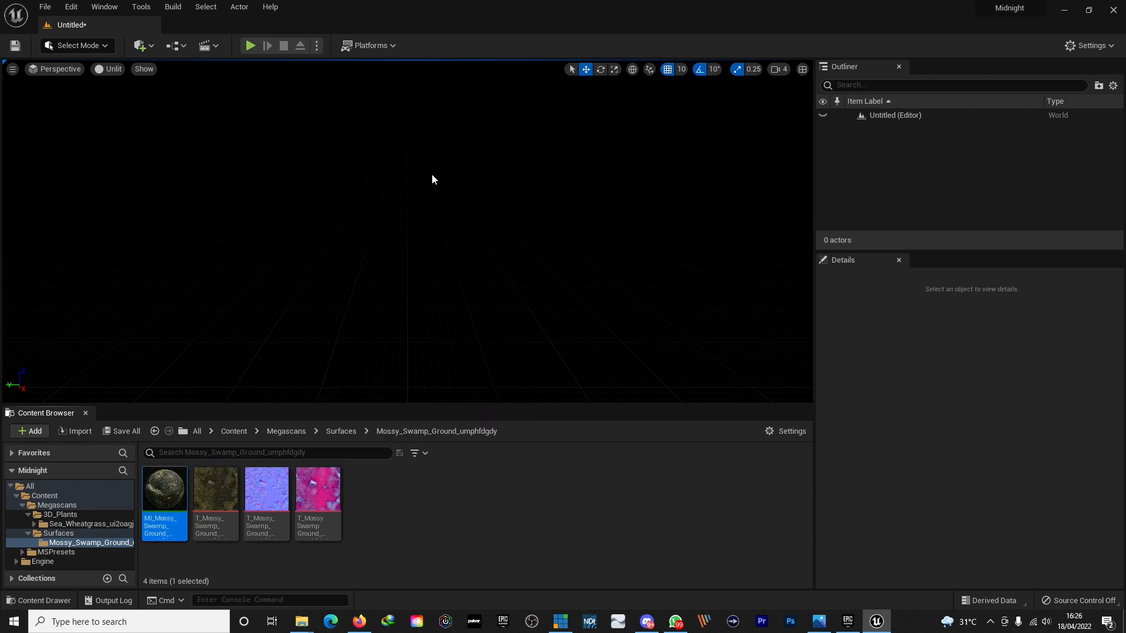
key(shift+2)
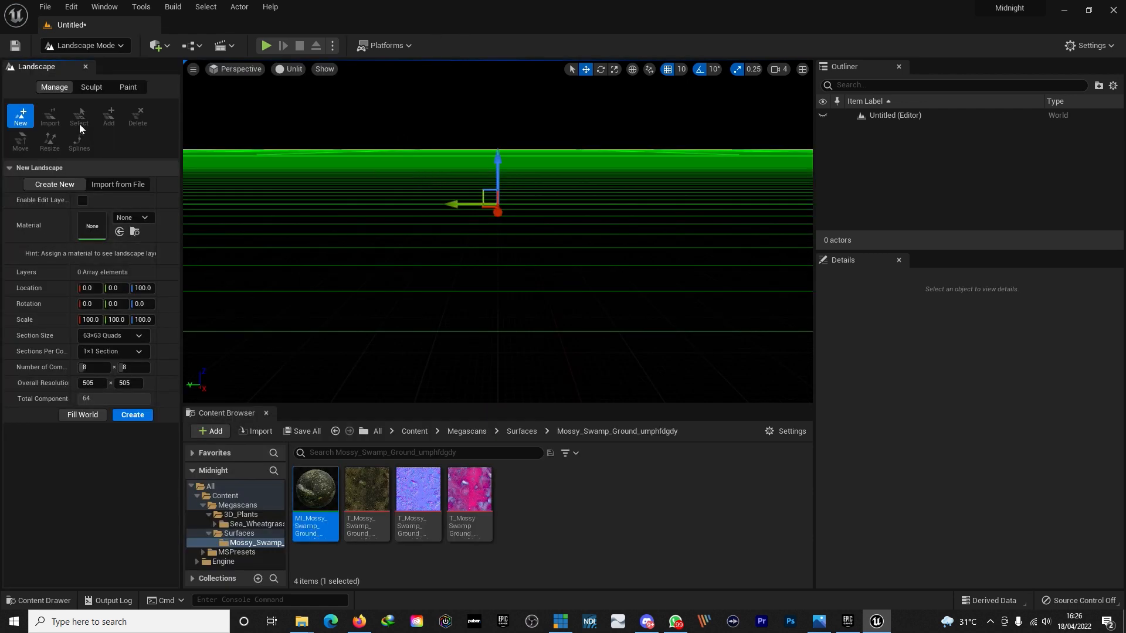
click(154, 288)
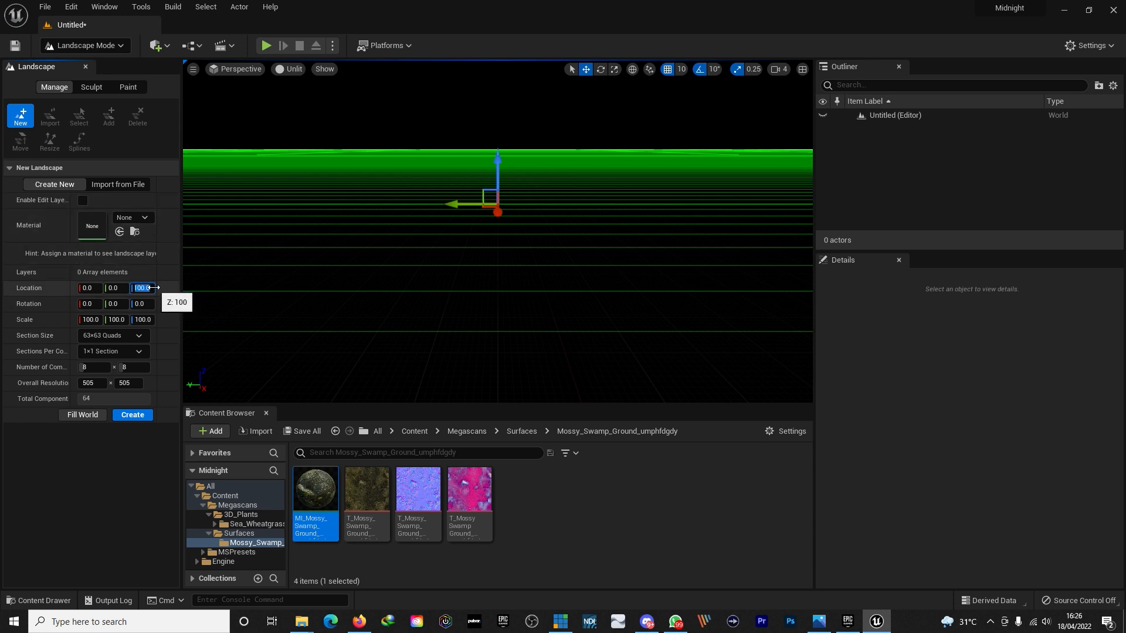
text(00)
key(Return)
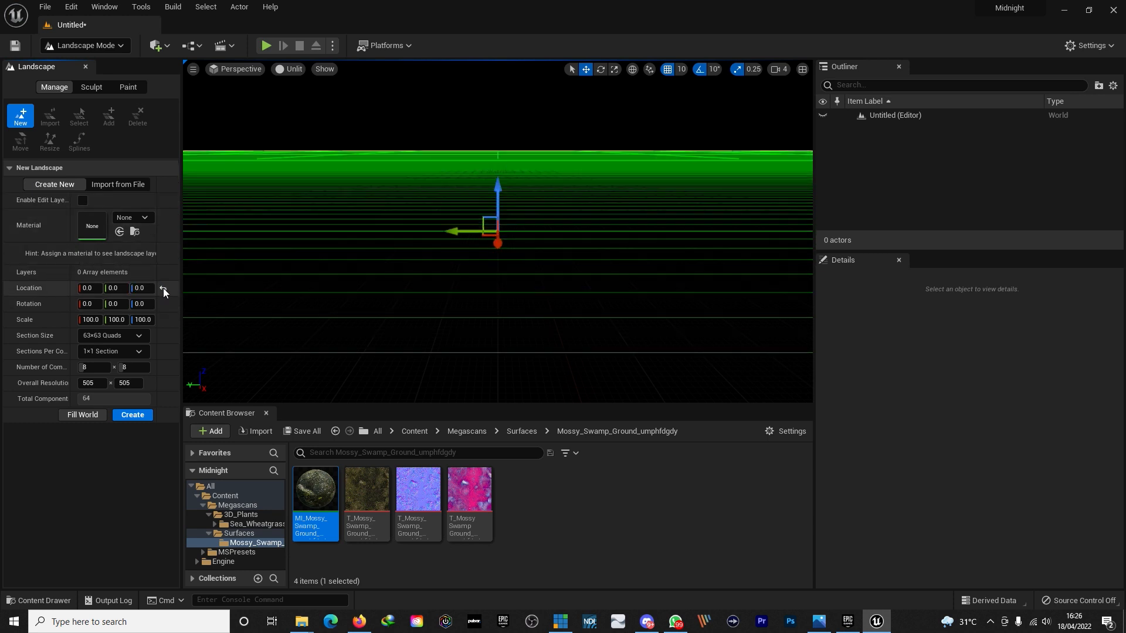
click(141, 336)
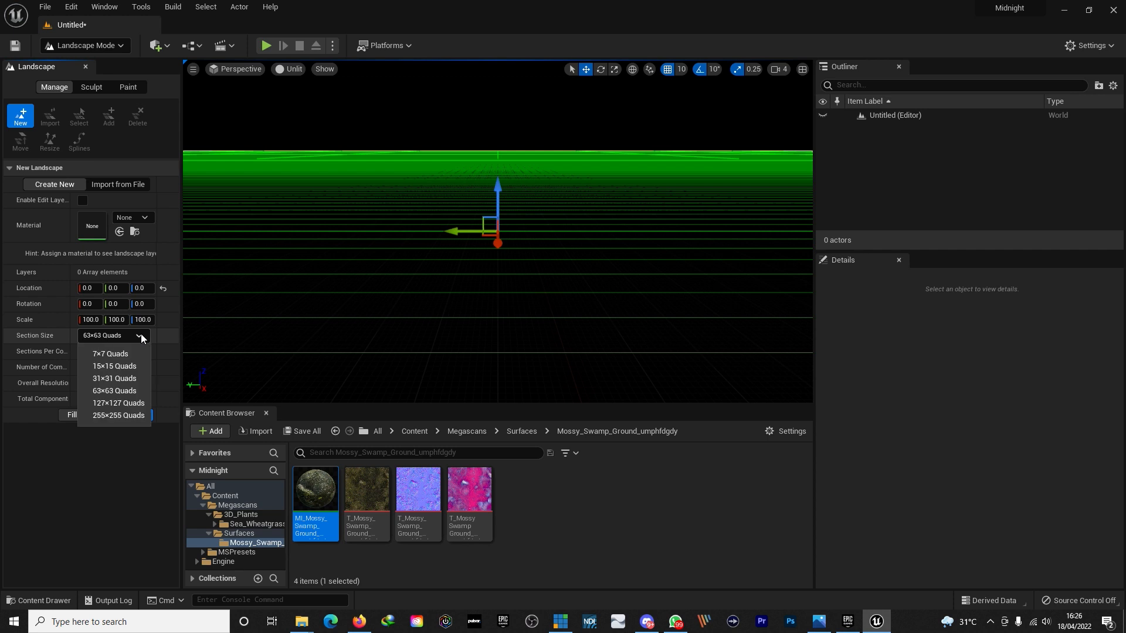
click(126, 366)
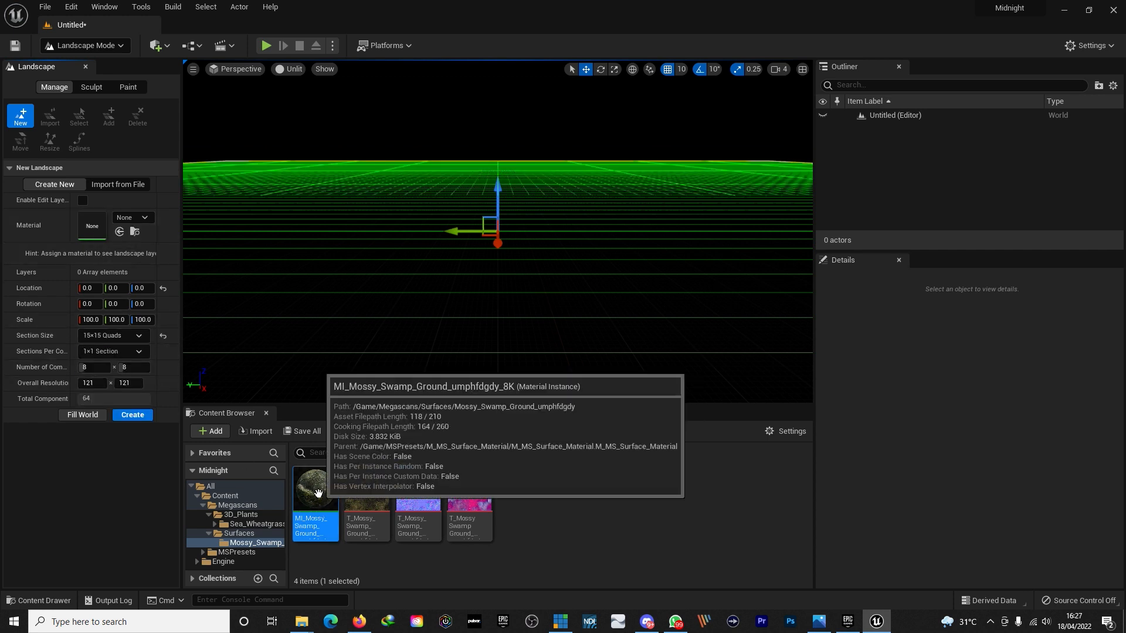
Step: Assign the Mossy Swamp Ground material instance to the new landscape, create it and return to Select mode
drag(316, 493, 92, 221)
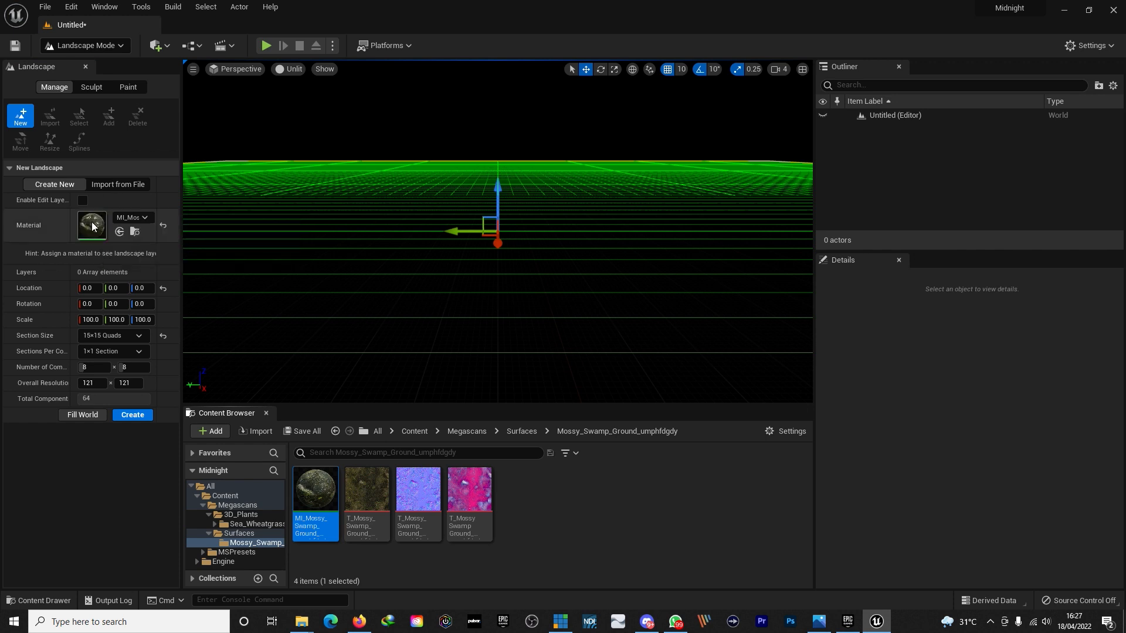
click(132, 415)
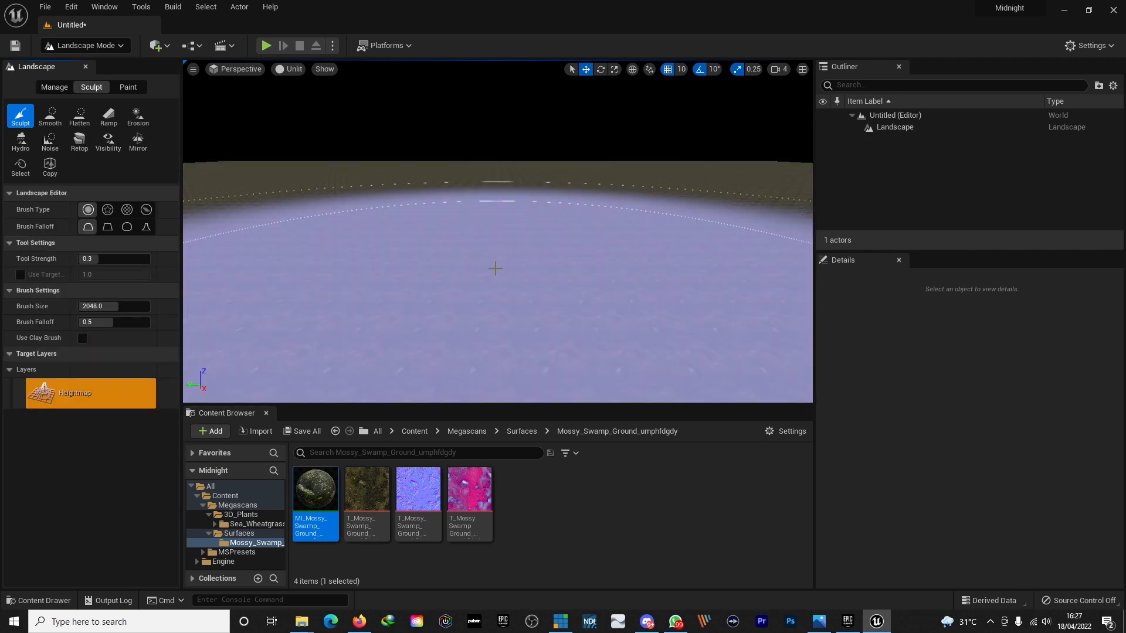
key(shift+1)
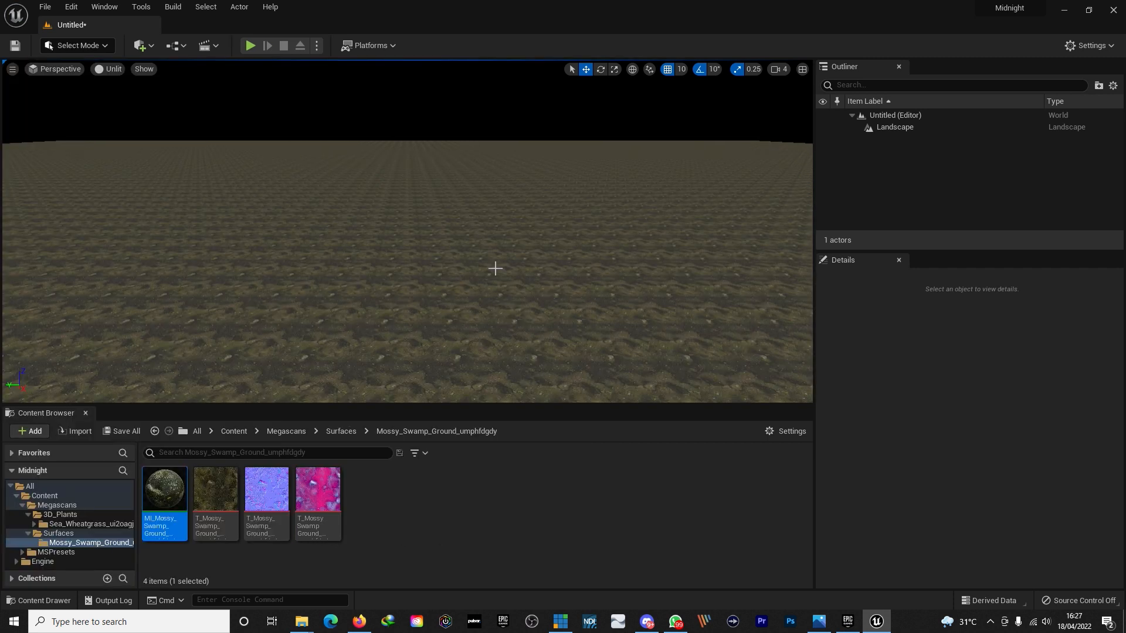
mouse_move(505, 184)
right_down()
mouse_move(505, 211)
mouse_move(506, 183)
right_up()
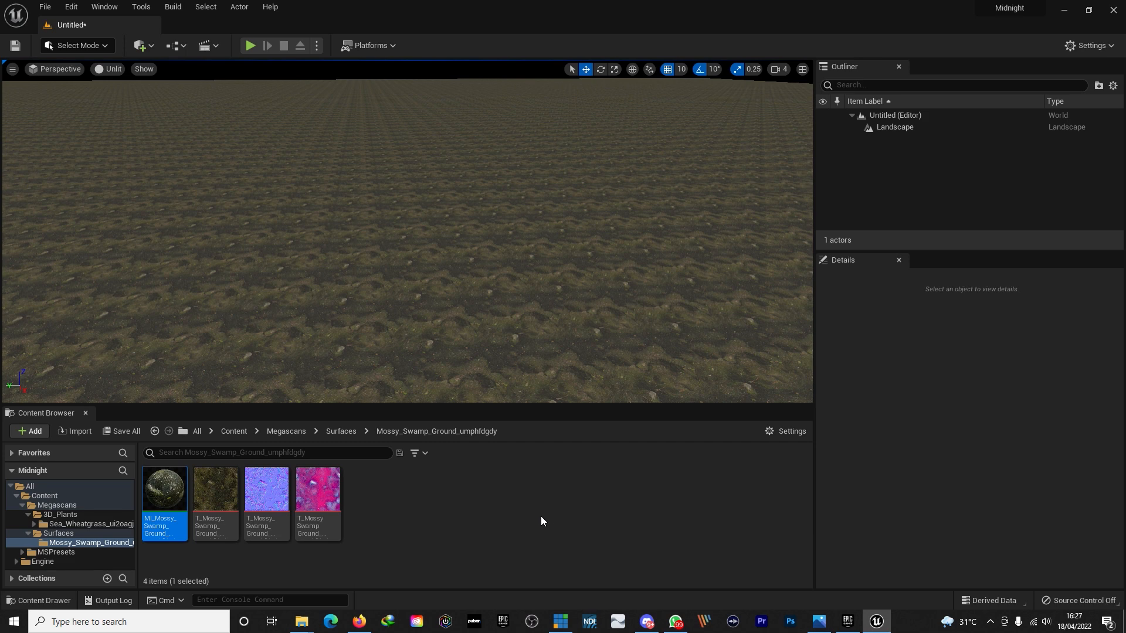
Step: Open the material instance assigned to the landscape and enable its Tiling/Offset override, expanding the individual tiling values
click(452, 307)
scroll(954, 495, down, 10)
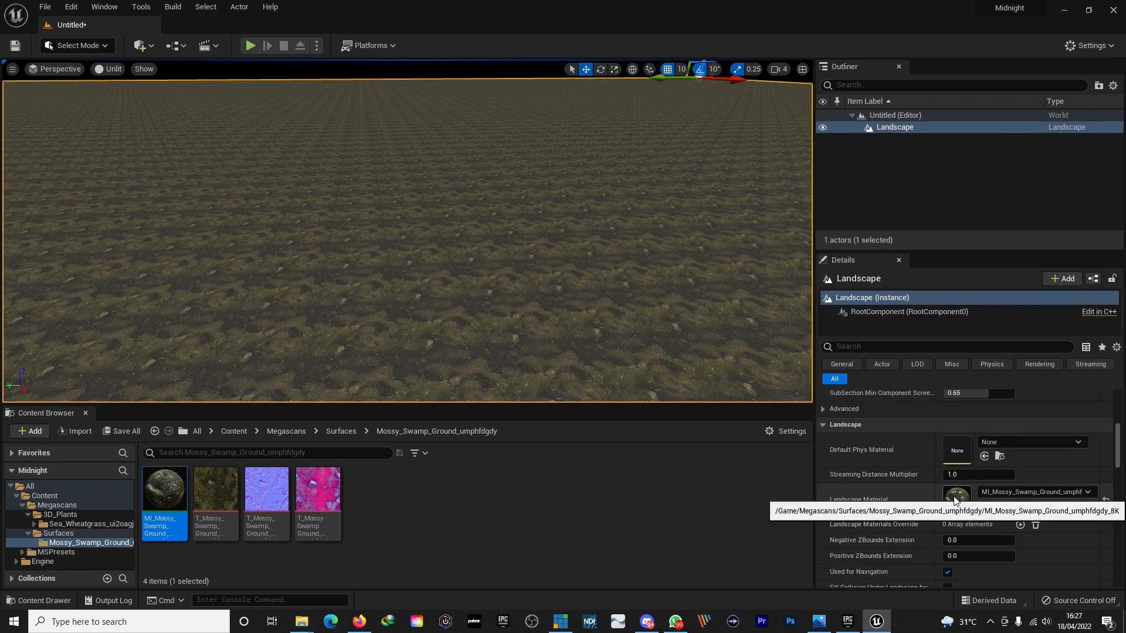
double_click(955, 499)
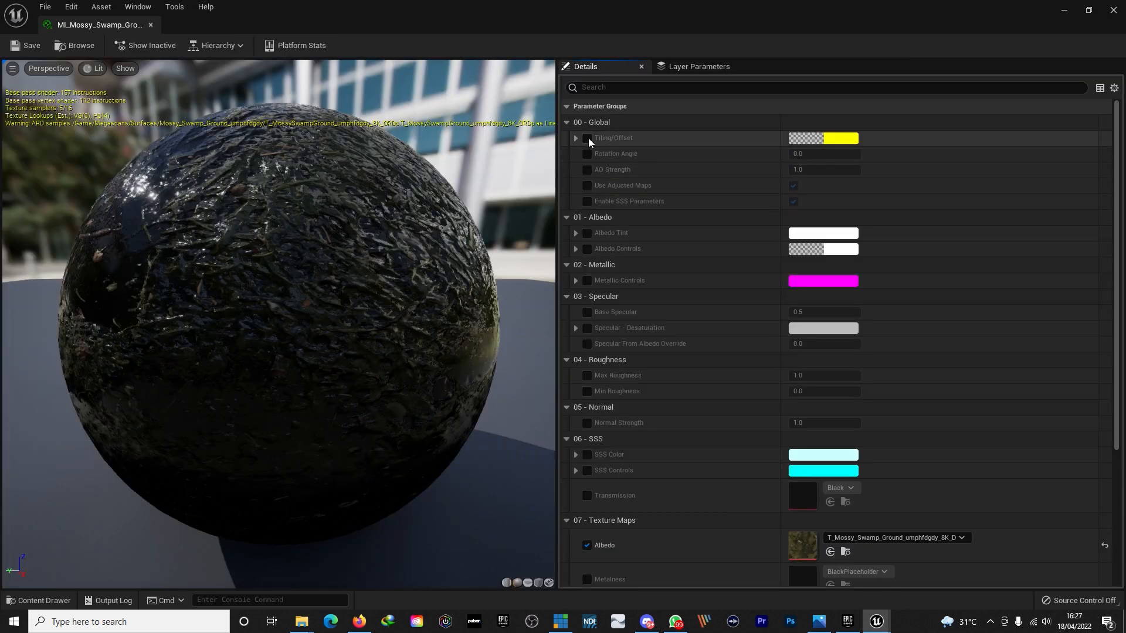
click(587, 139)
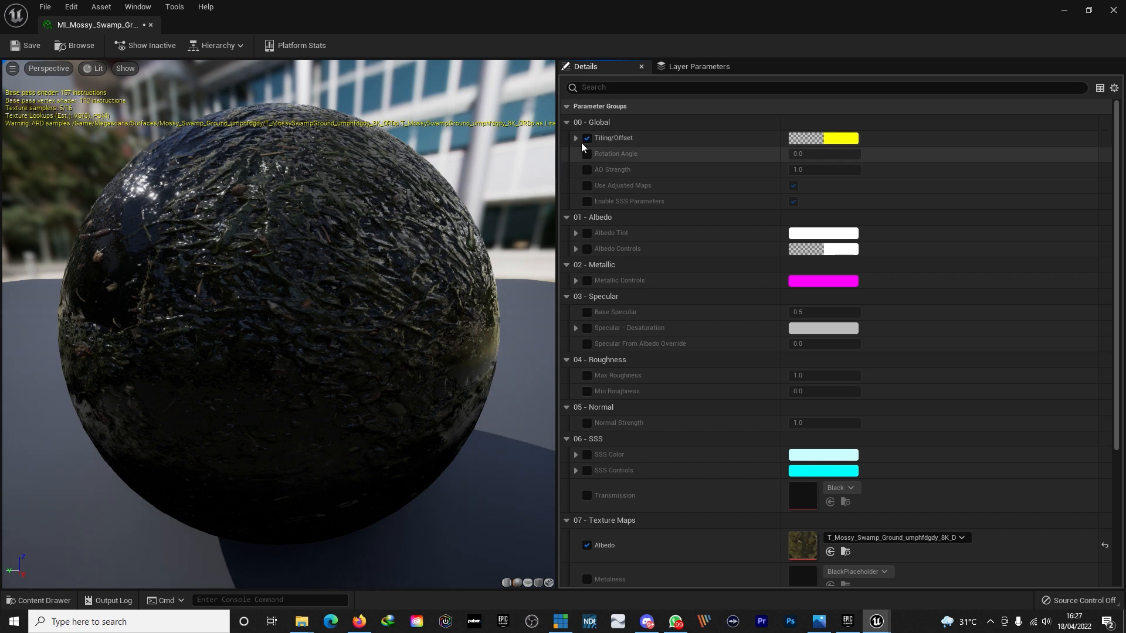
click(576, 139)
Step: Set Tiling X and Tiling Y of the swamp ground material instance to 0.1 and close its editor
click(811, 153)
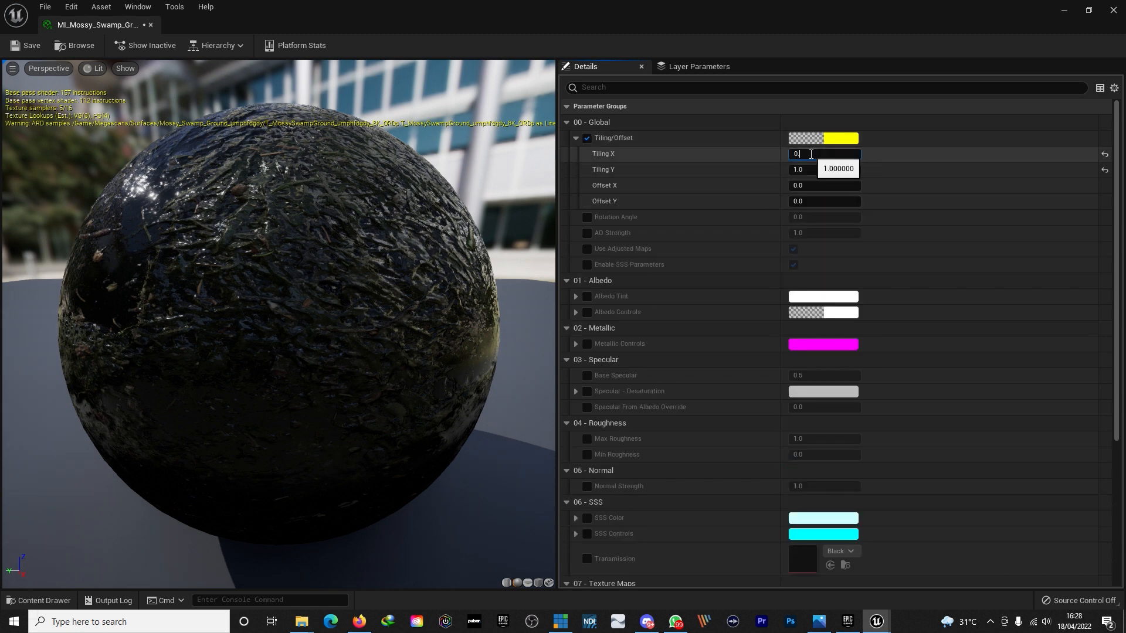
text(0.1)
key(Return)
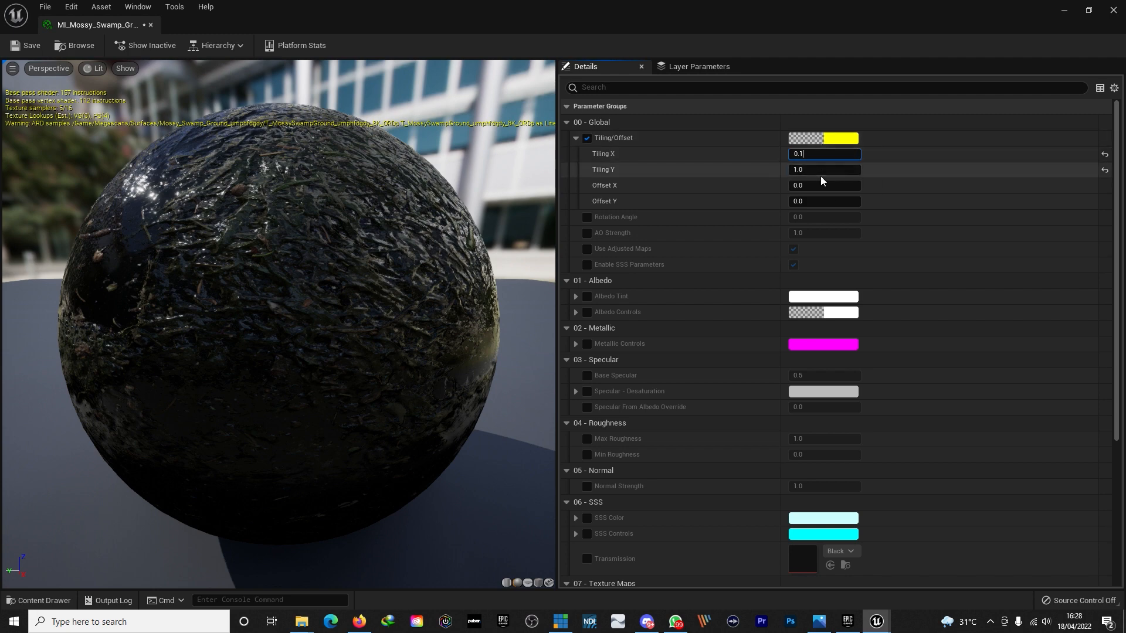
click(815, 170)
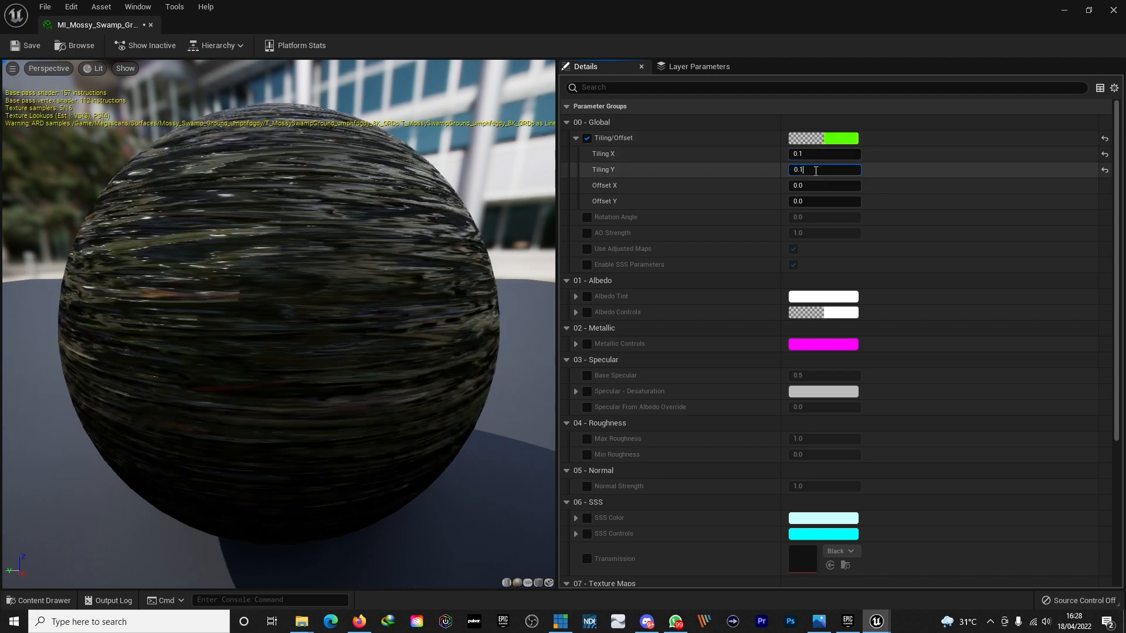
text(0.1)
key(Return)
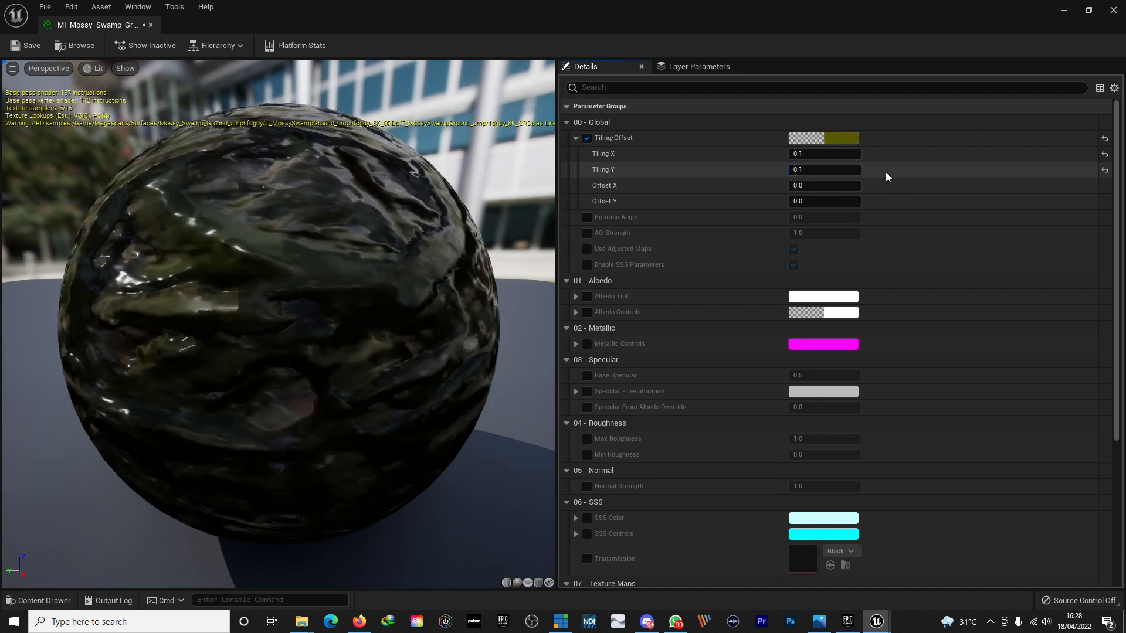
click(150, 24)
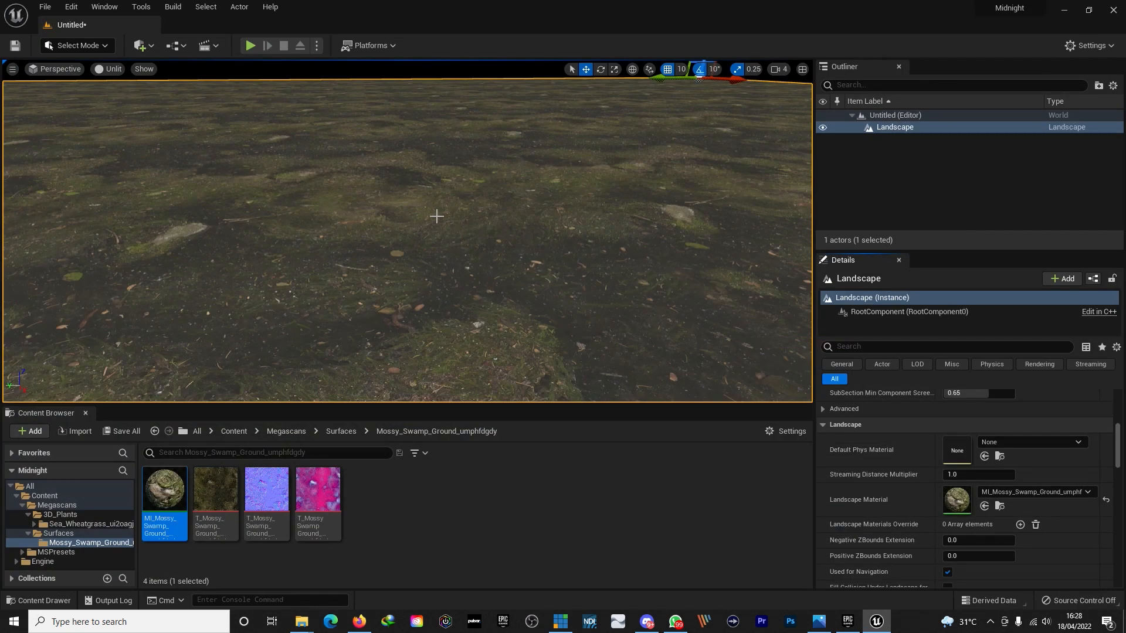
right_drag(435, 215, 407, 194)
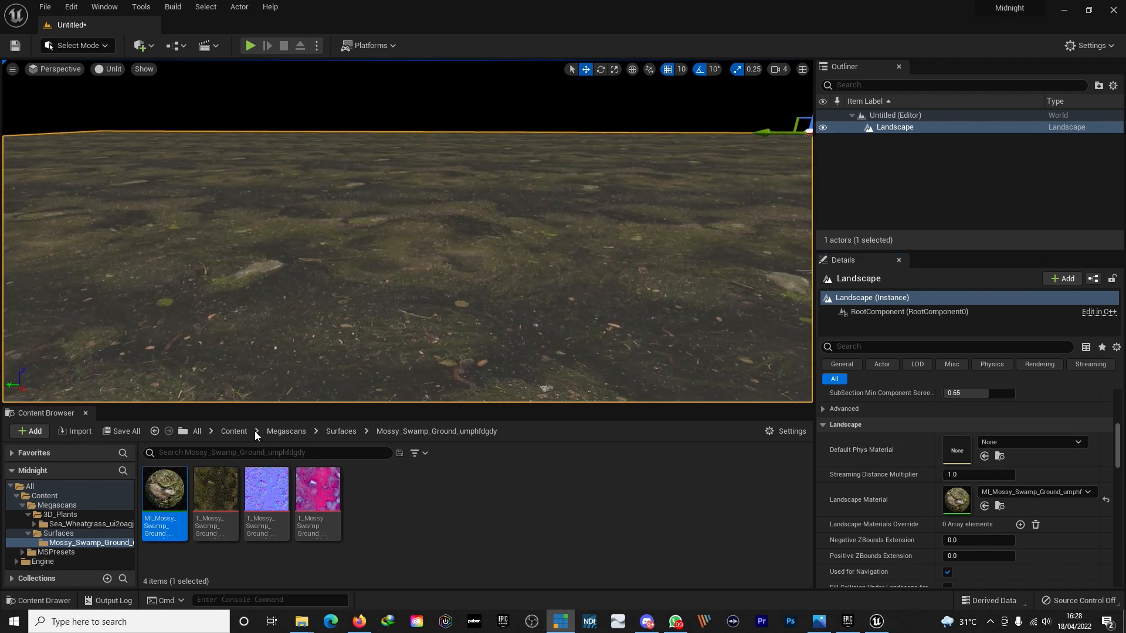
Step: Create a folder named Church in the project's Content folder and open it
click(233, 431)
right_click(315, 499)
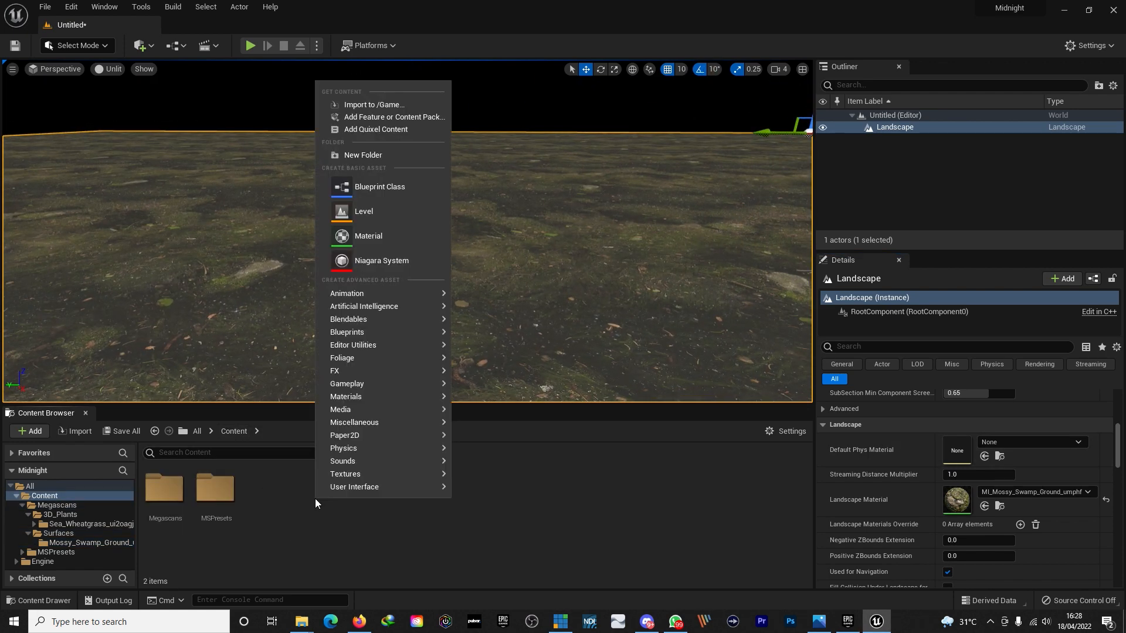
click(381, 156)
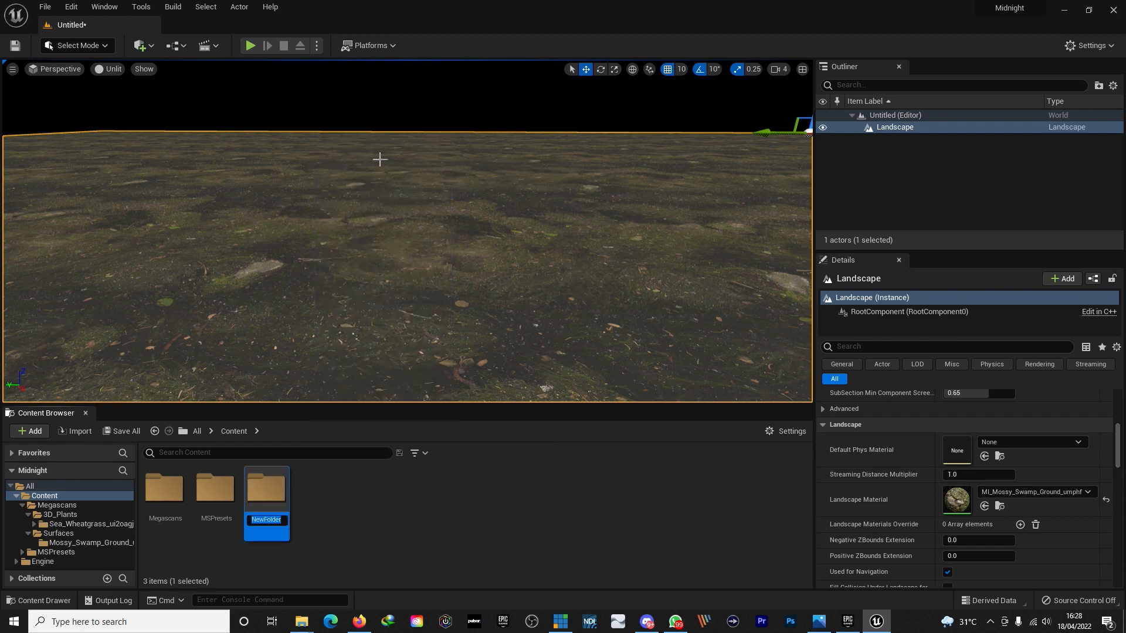
text(Church)
key(Return)
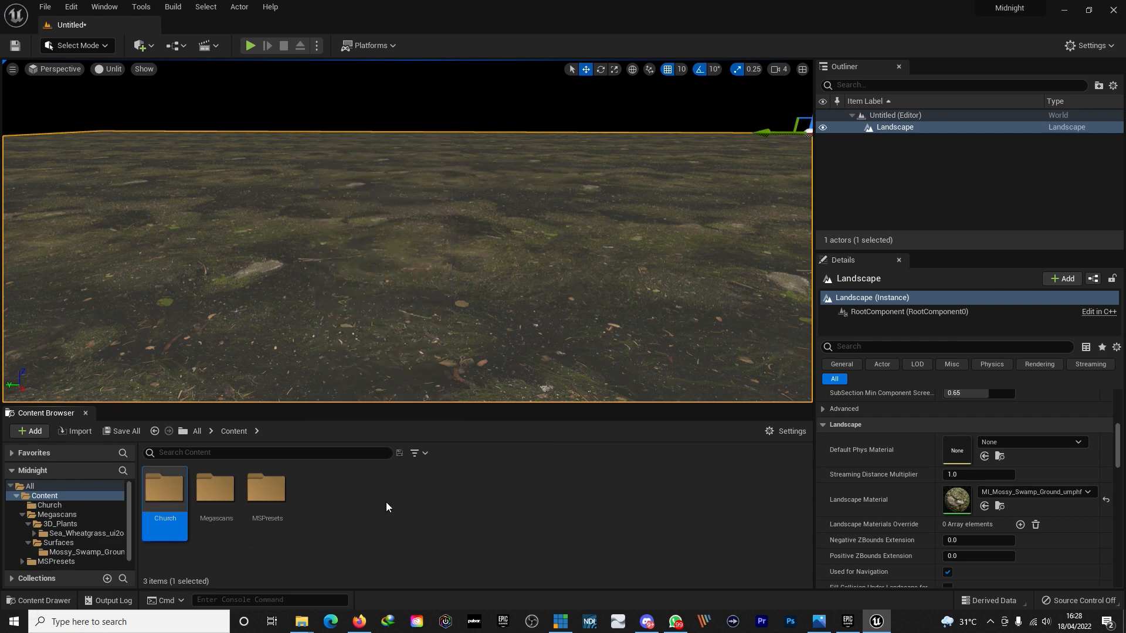
double_click(166, 493)
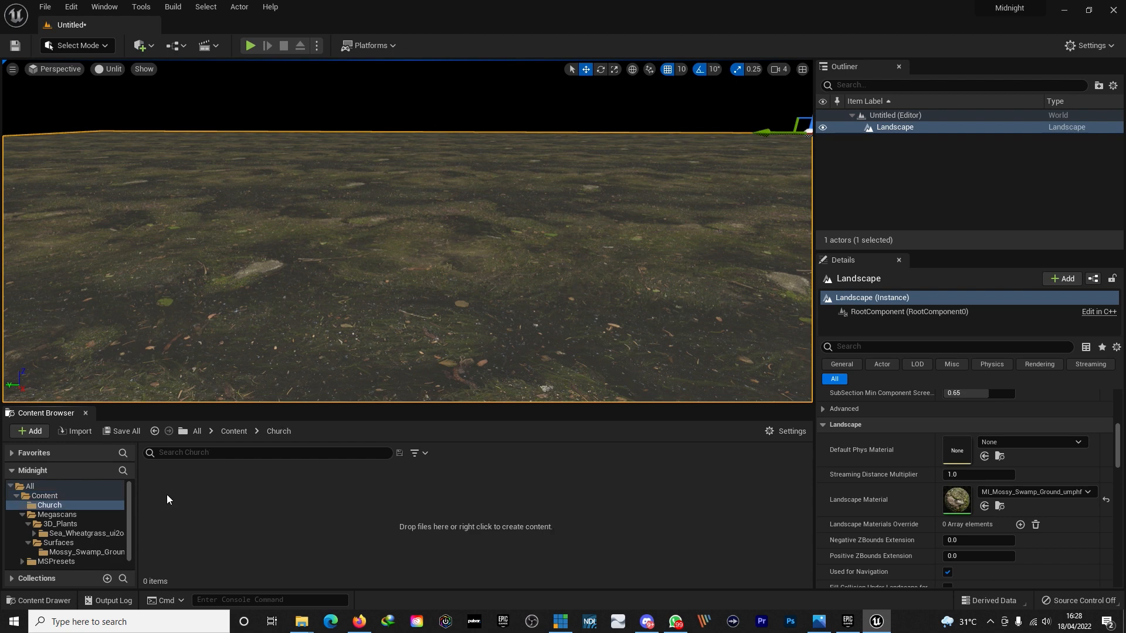
Step: Start an import into the Church folder and create a folder named Custom in the Midnight project directory for the source files
click(27, 431)
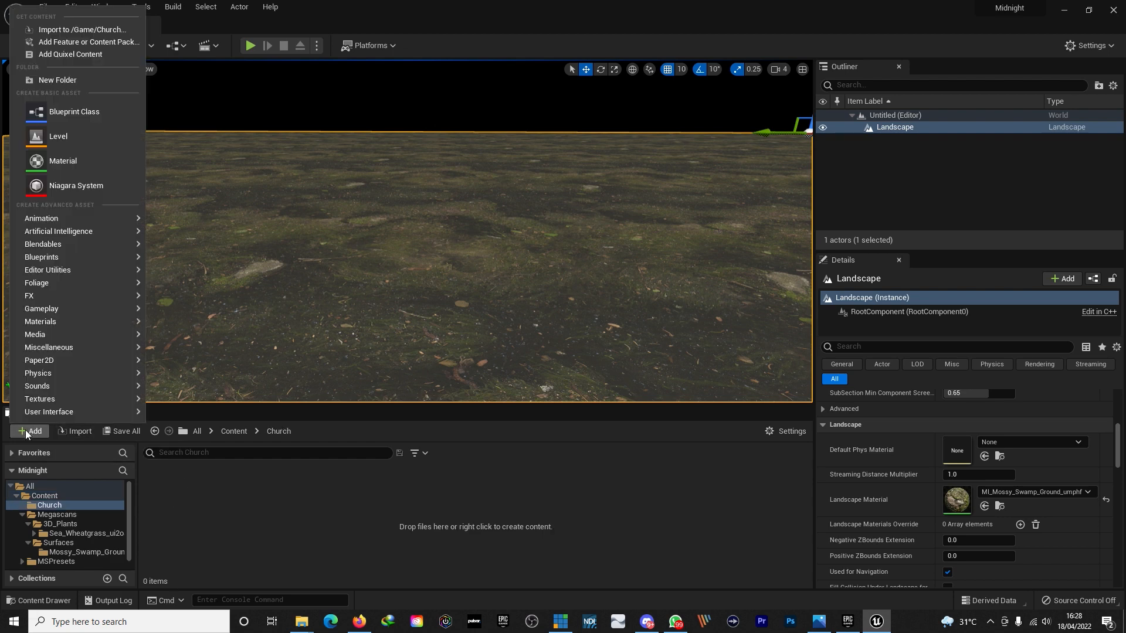
click(97, 30)
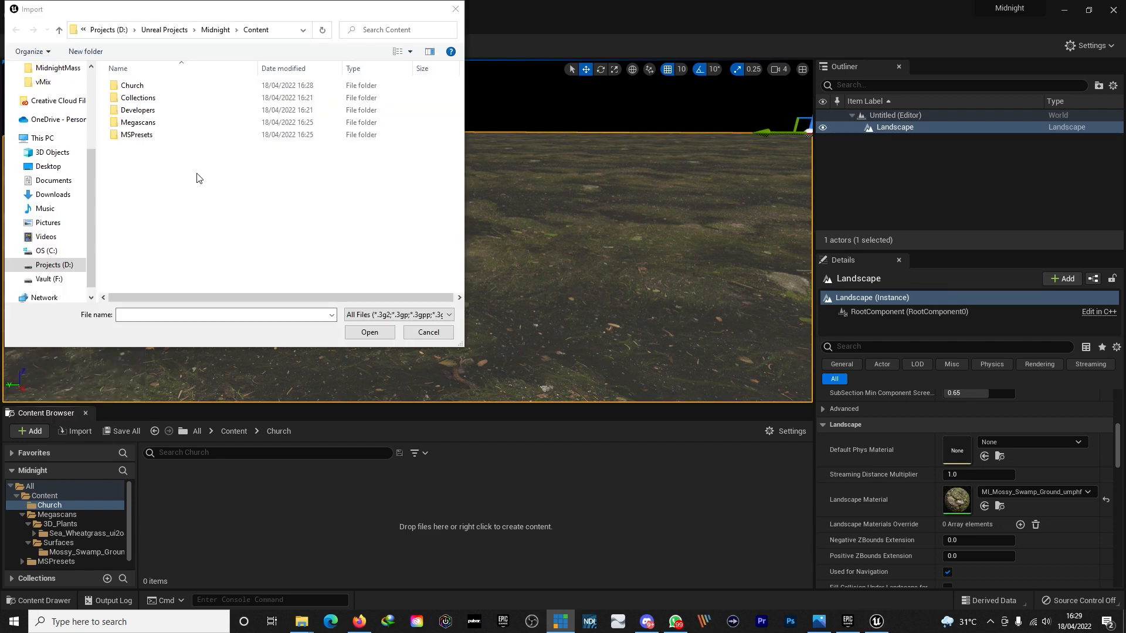
click(215, 30)
right_click(145, 182)
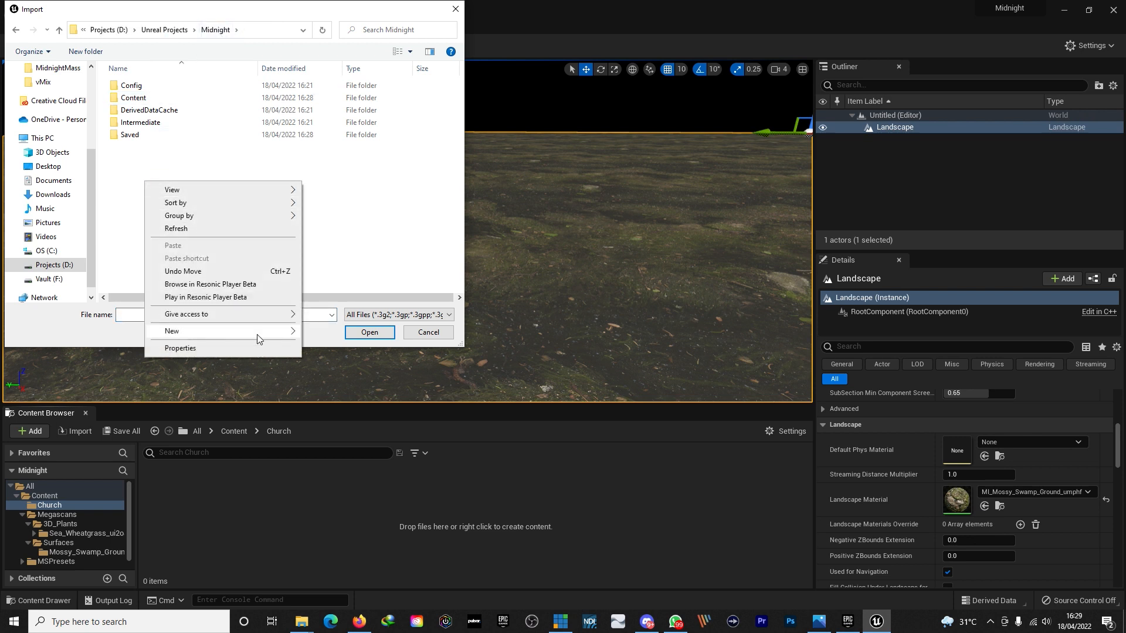
mouse_move(254, 340)
click(363, 329)
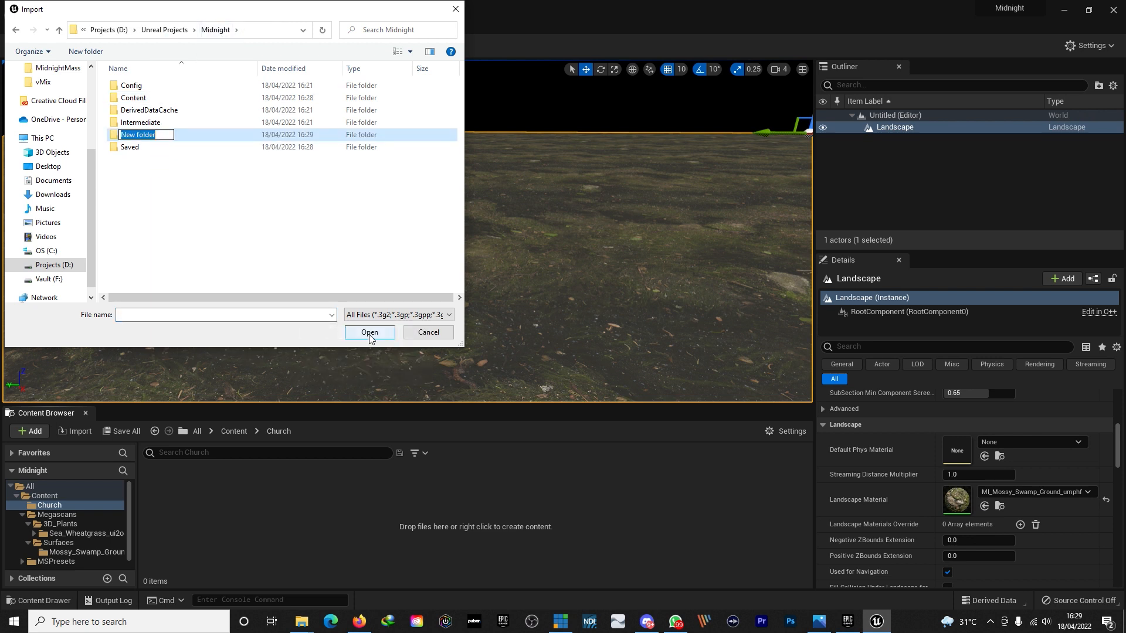
text(Custom)
click(221, 251)
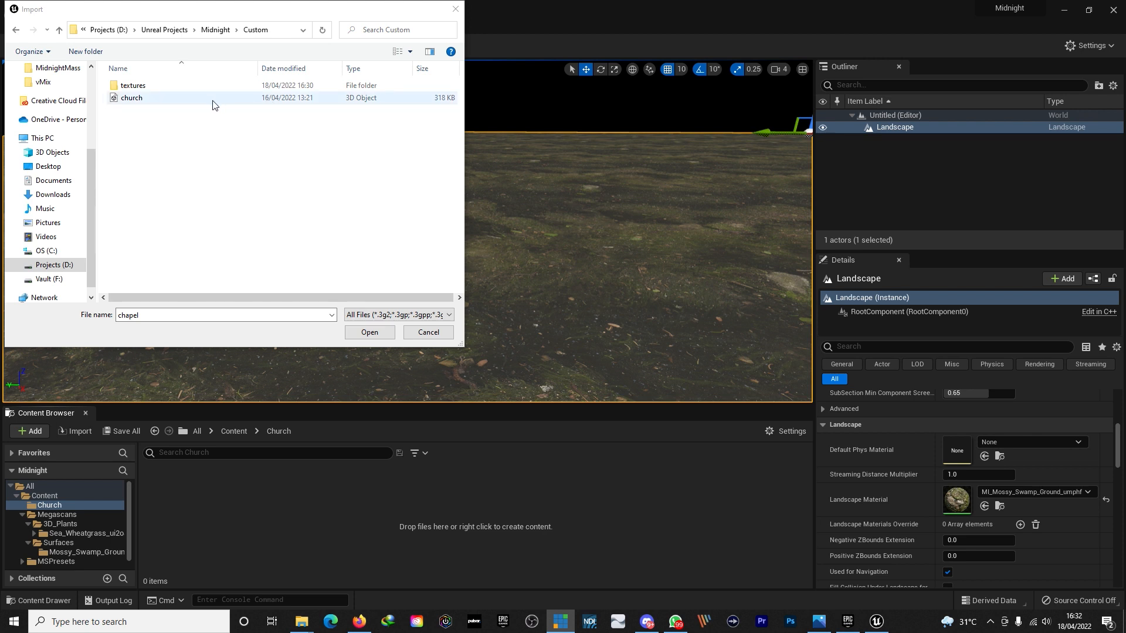
Step: Import all of the church FBX from the Custom folder with Build Nanite enabled
click(138, 98)
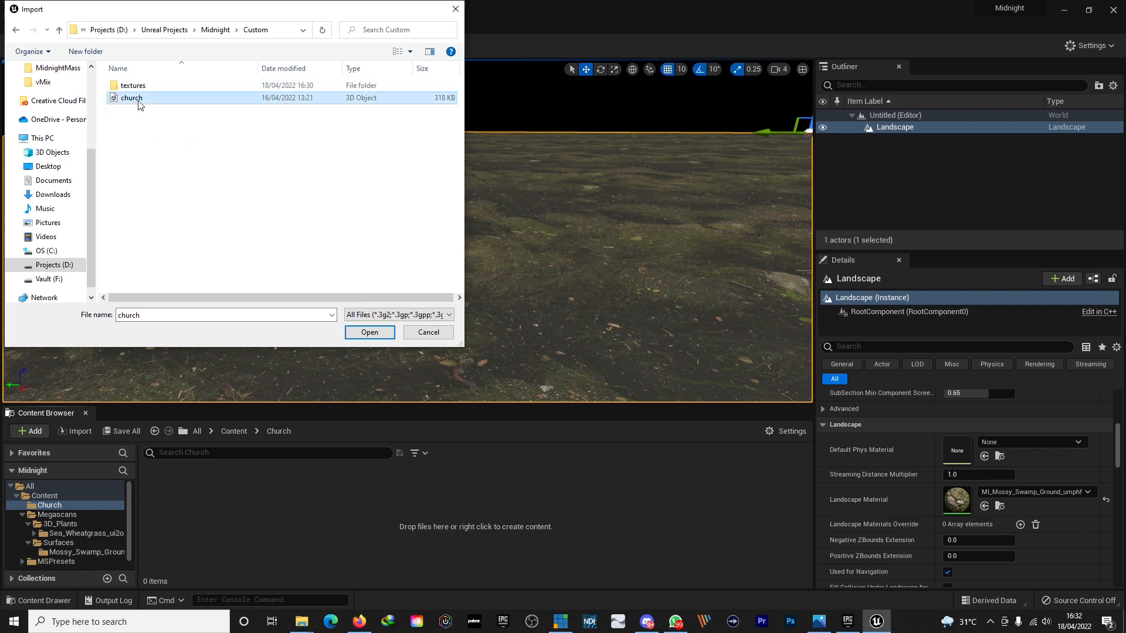
click(370, 332)
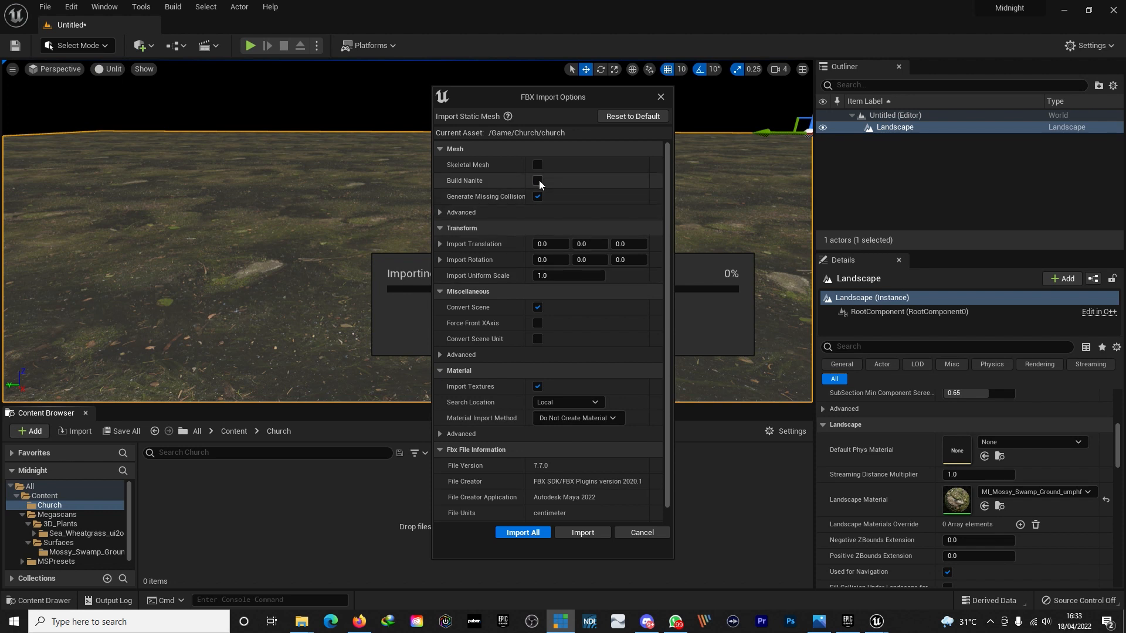
click(538, 181)
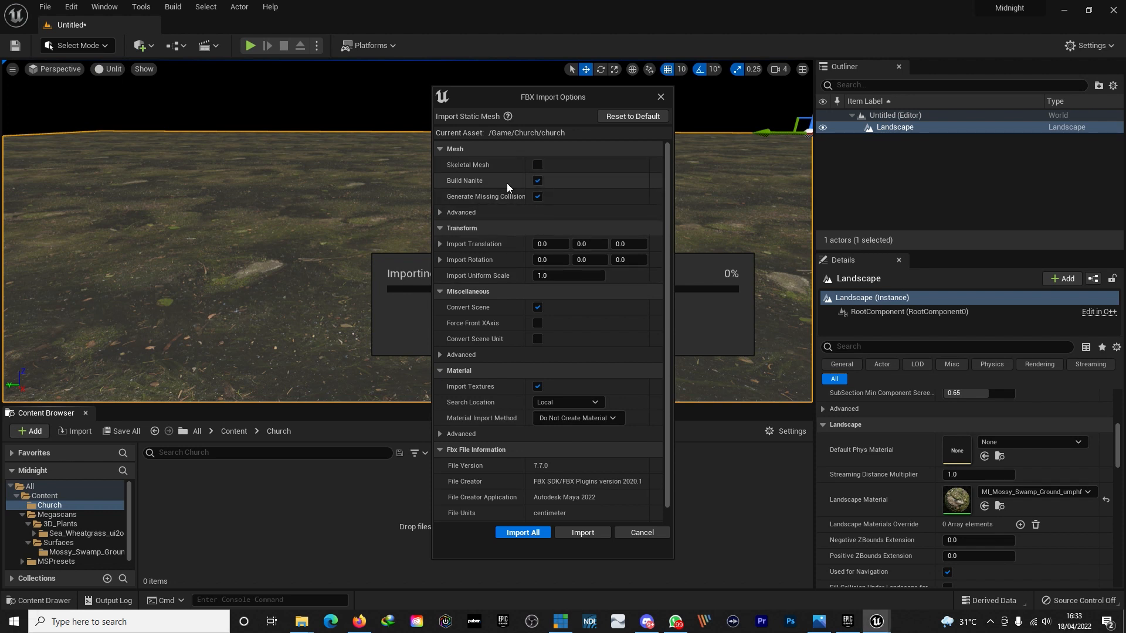
click(521, 533)
click(1031, 246)
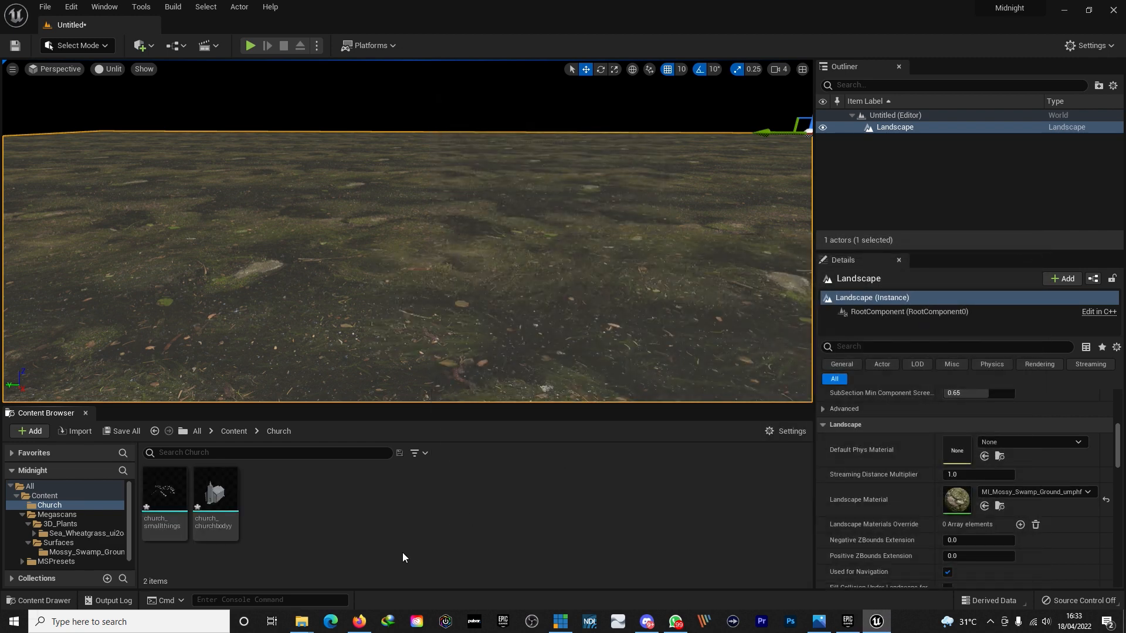
Step: Create an Actor Blueprint class named church in the Church folder
right_click(365, 512)
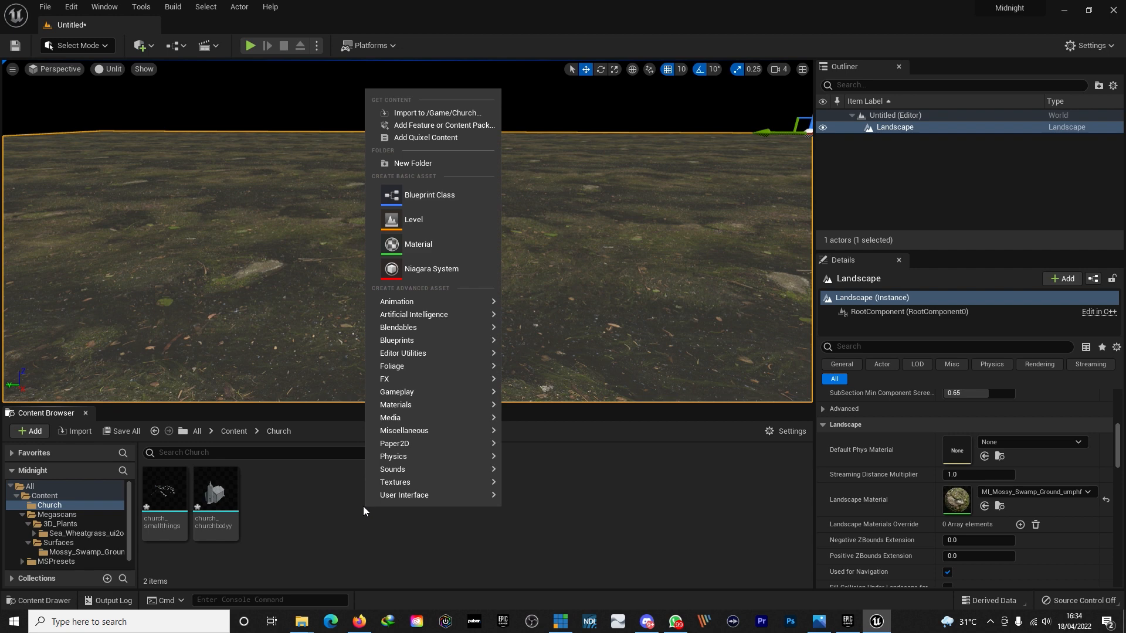
click(452, 190)
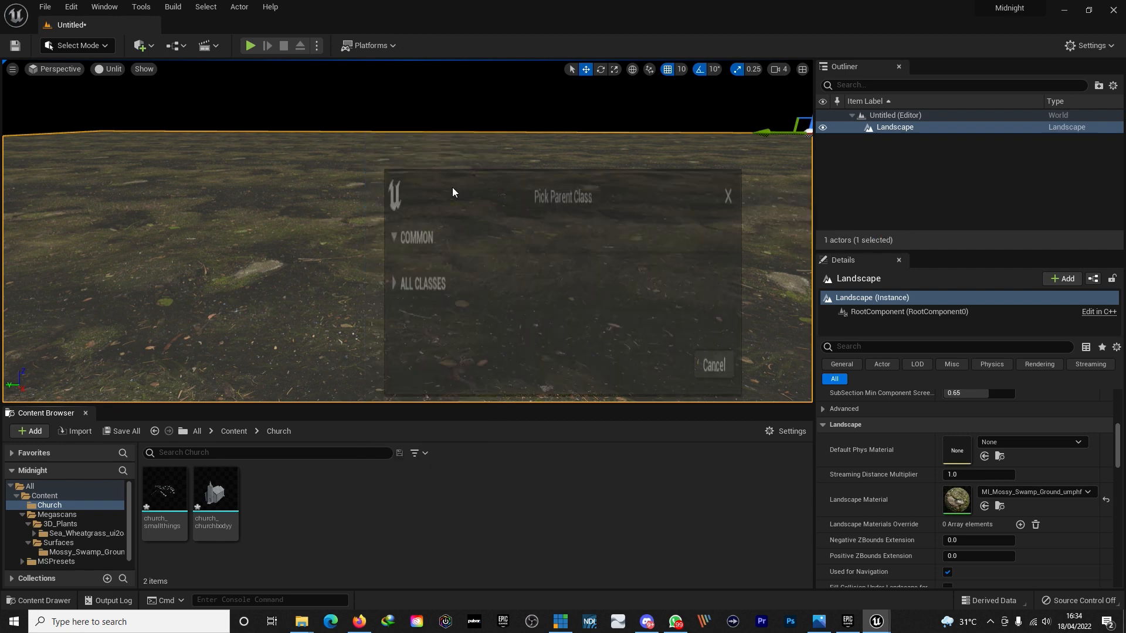
click(436, 216)
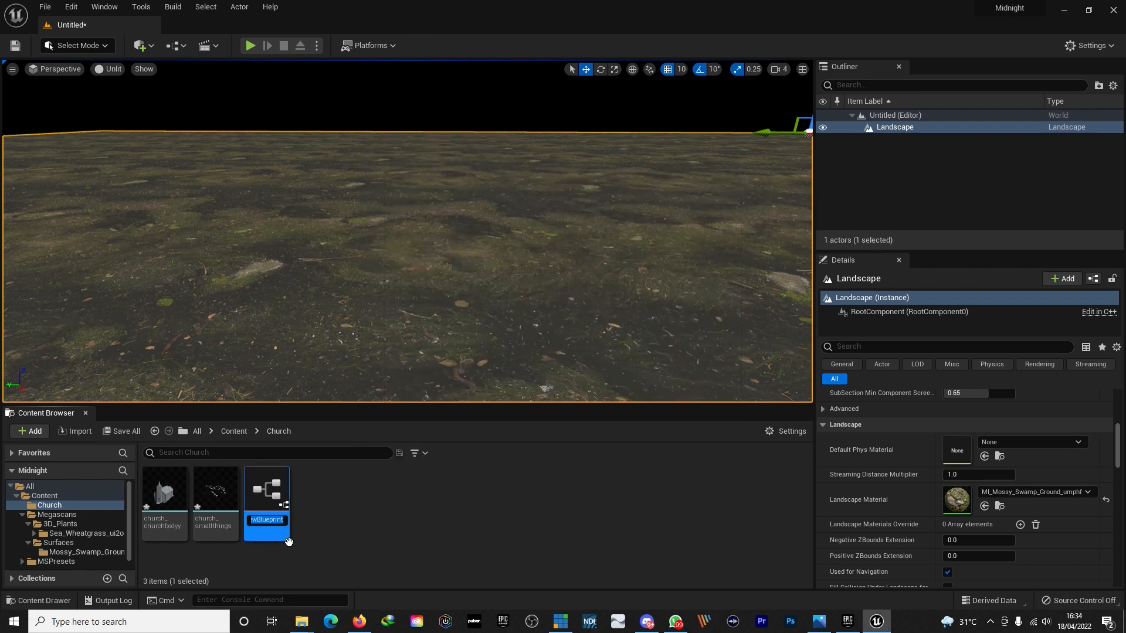
text(church)
key(Return)
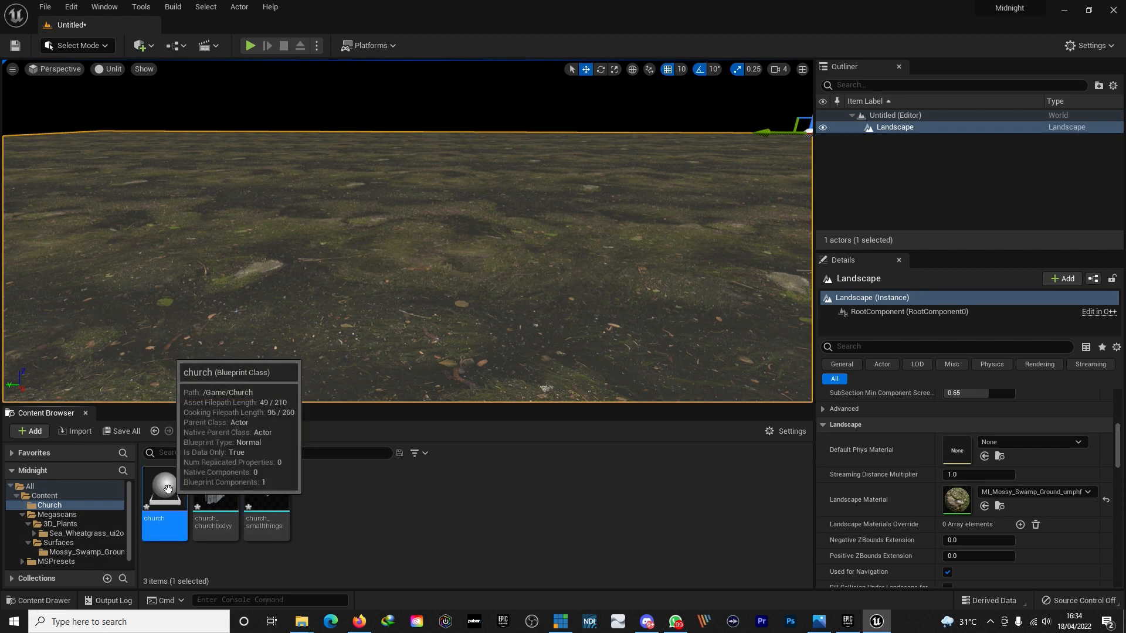
Step: Open the church blueprint in its own window and add the church_churchbodyy and church_smallthings meshes as components
double_click(168, 488)
click(99, 26)
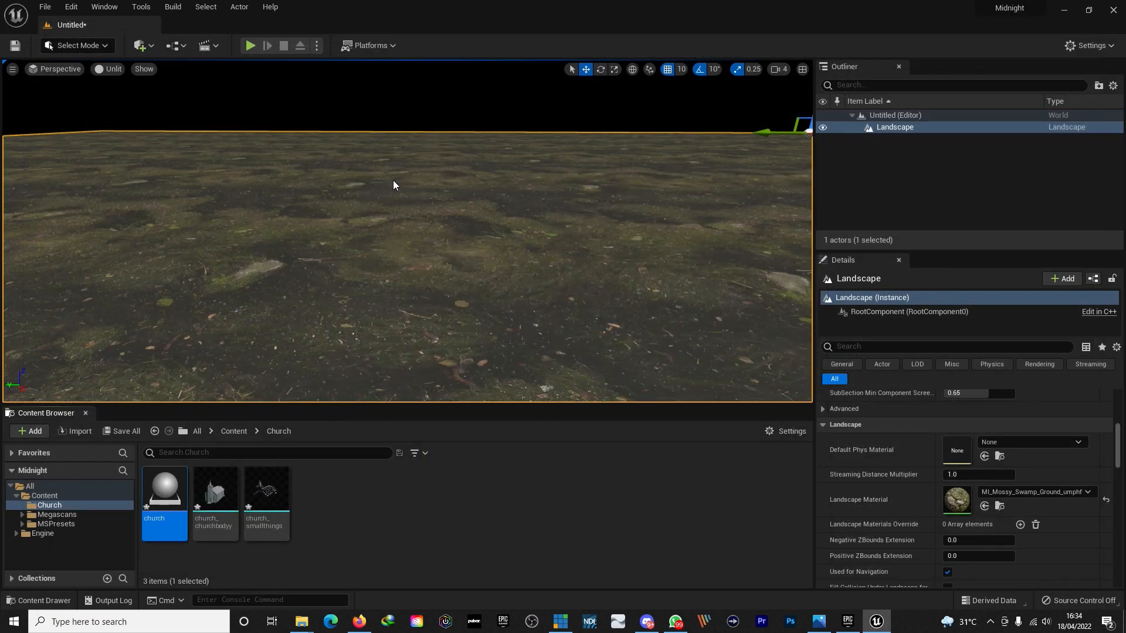
click(224, 495)
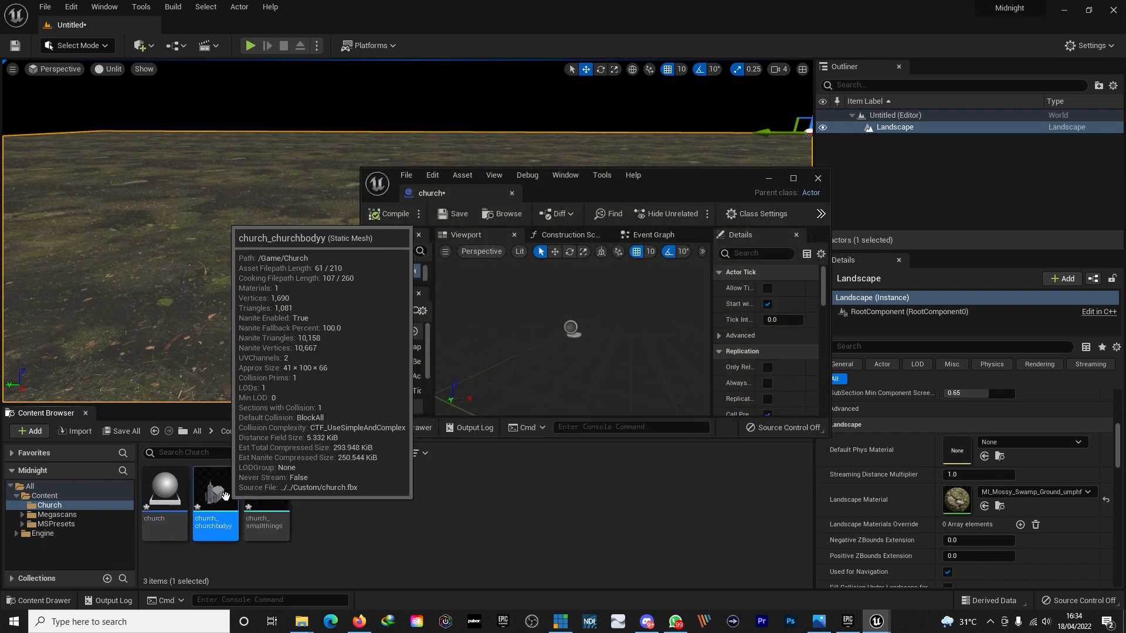
ctrl+click(269, 490)
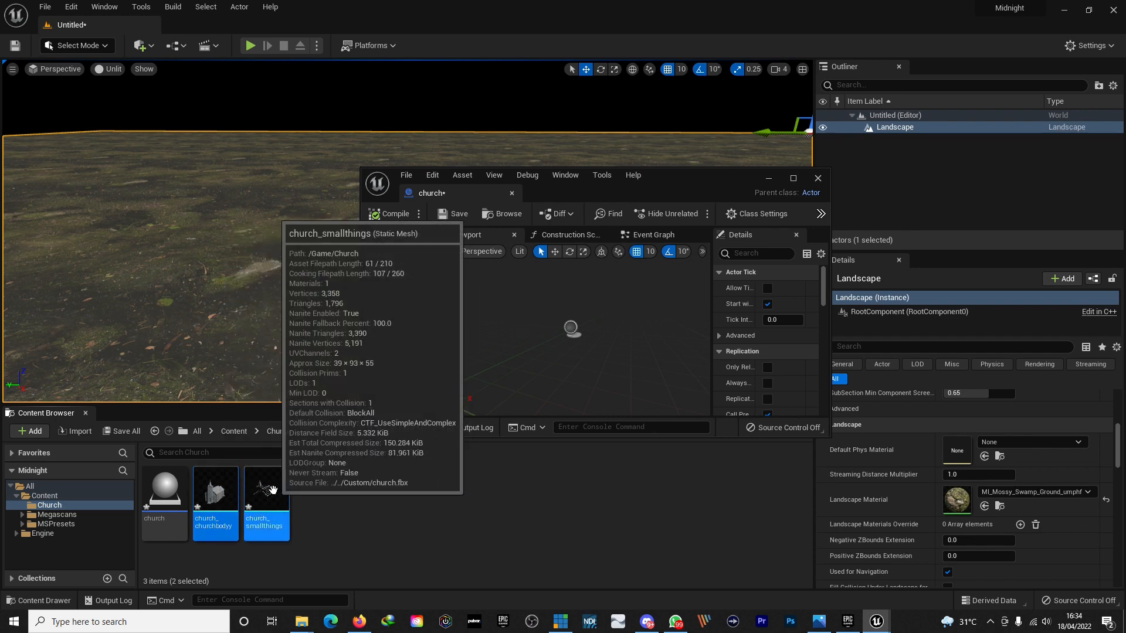
drag(272, 490, 570, 308)
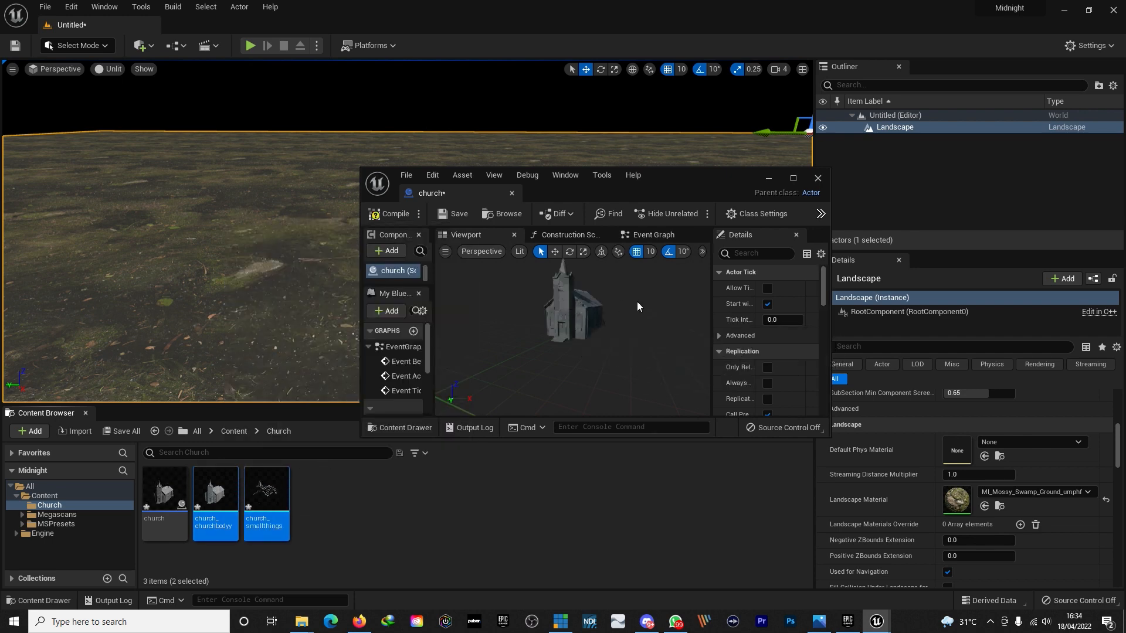
click(794, 178)
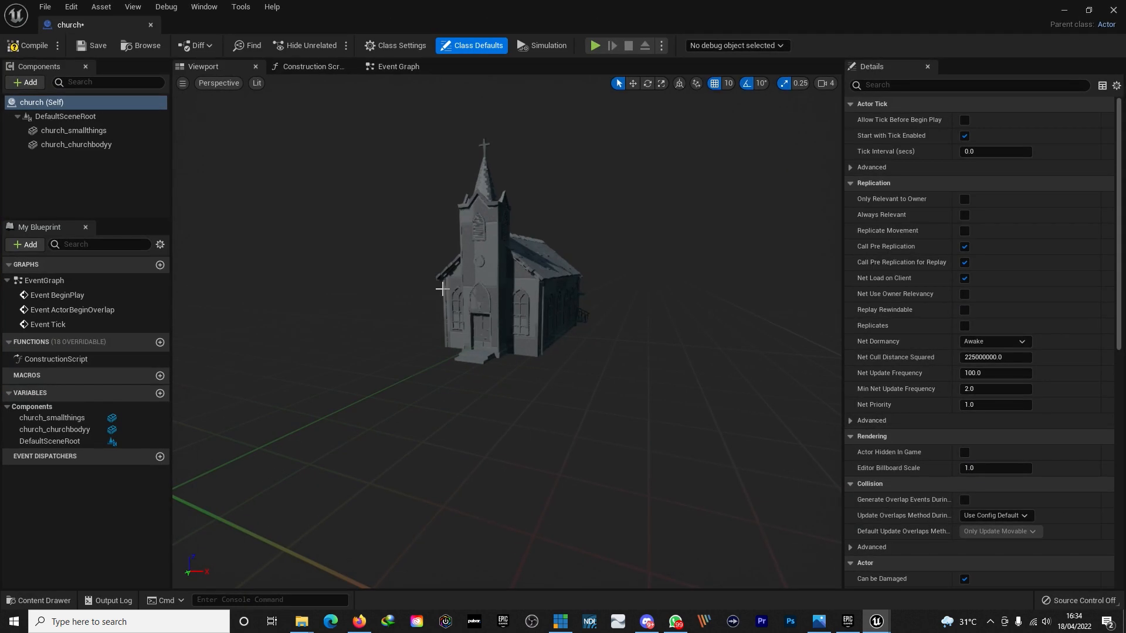
click(70, 144)
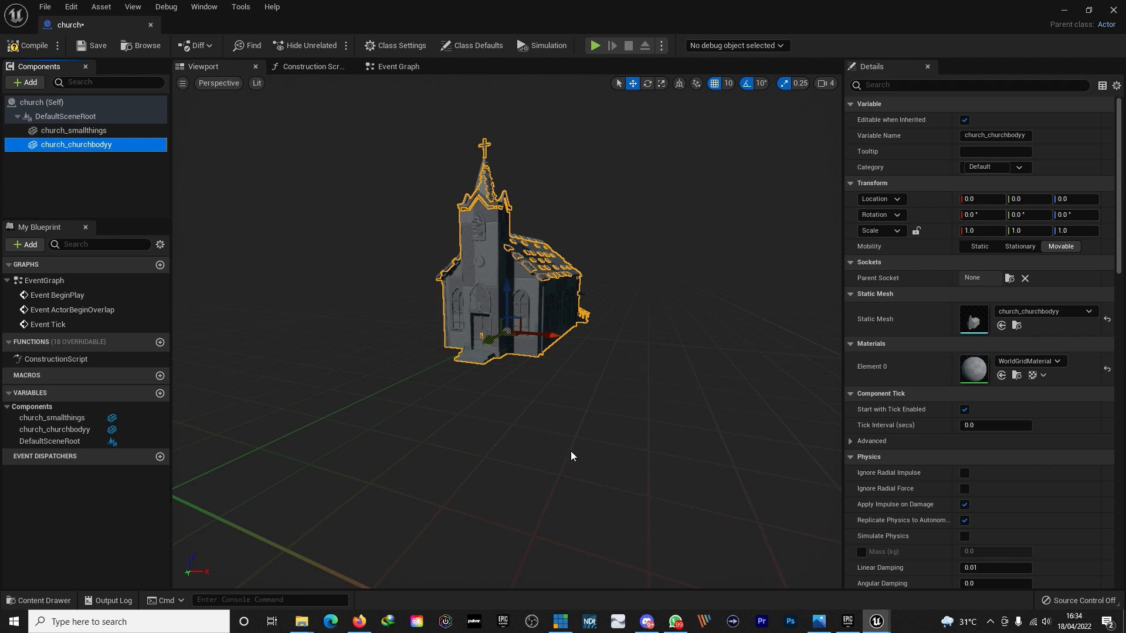
Step: Save all unsaved assets and save the untitled level as Midnight in the Content folder
click(102, 23)
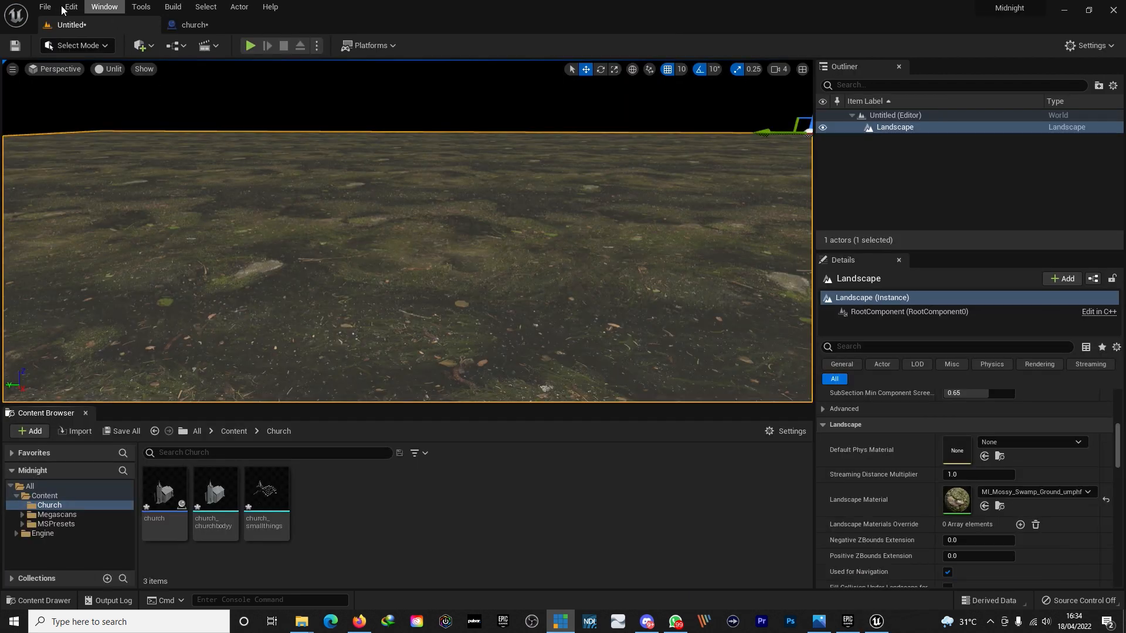
click(46, 7)
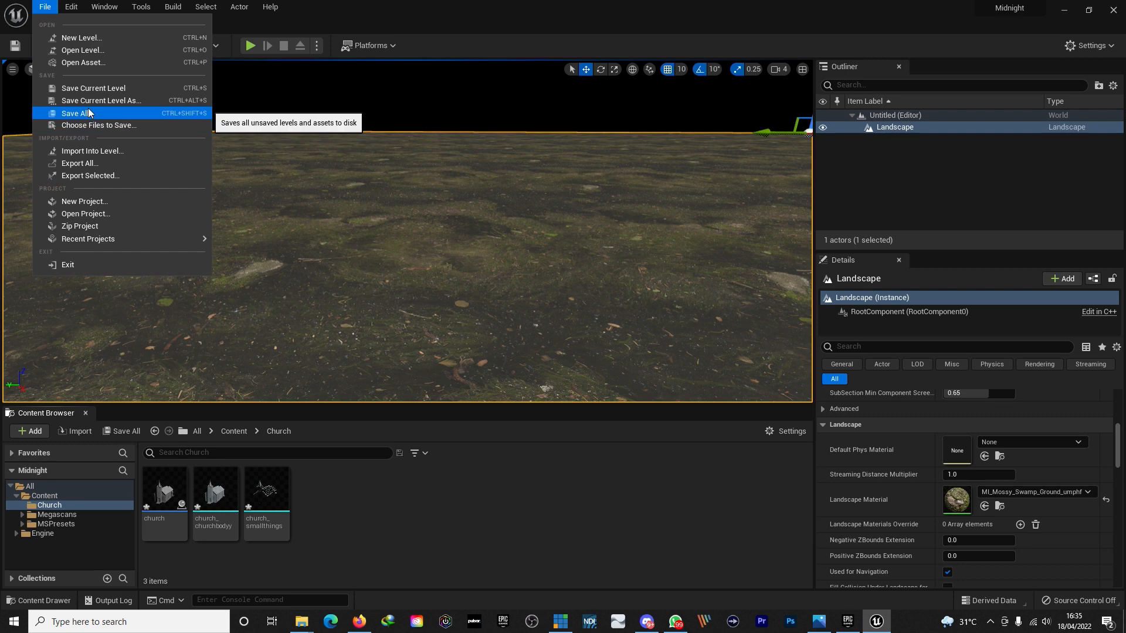
click(63, 113)
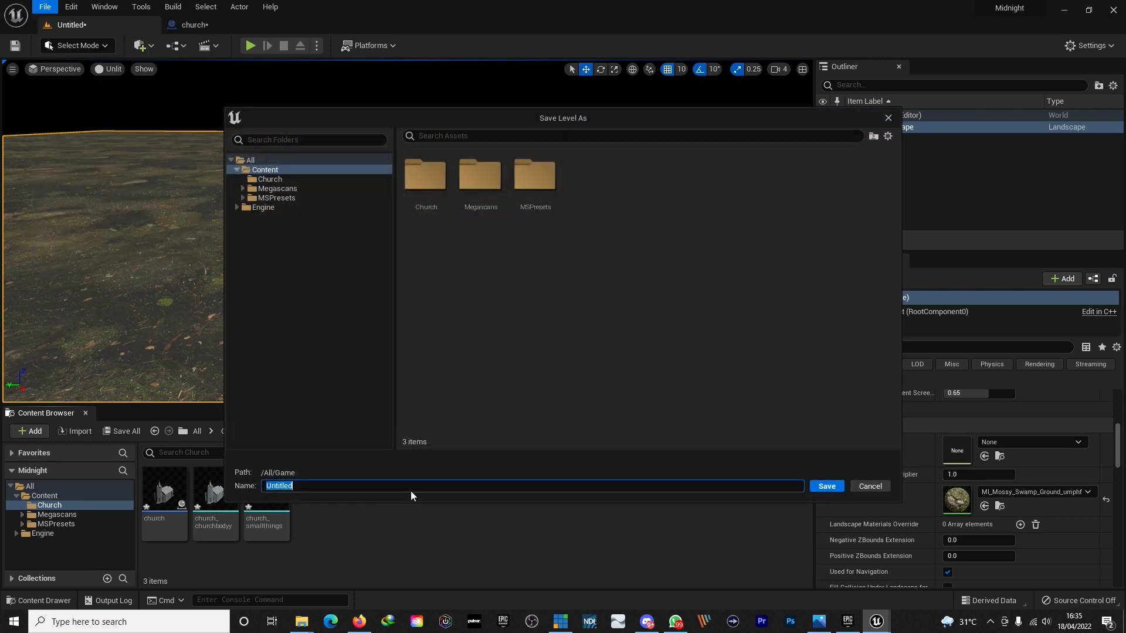
text(Midnight)
click(825, 485)
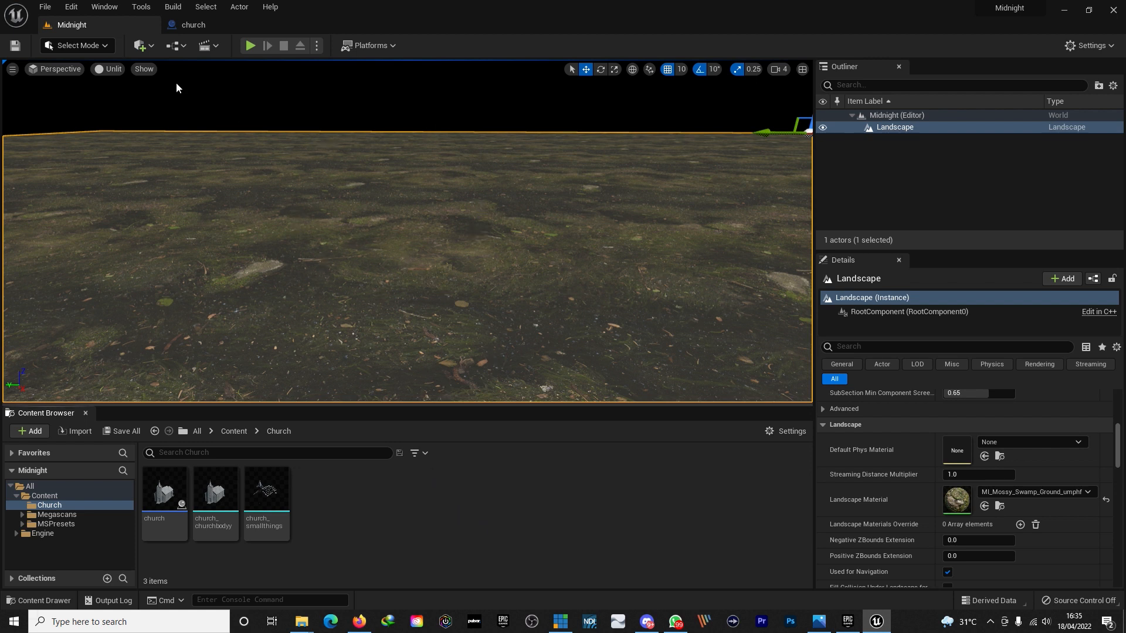
Step: Set both the Editor Startup Map and the Game Default Map to Midnight in the project's Maps & Modes settings
click(67, 6)
click(133, 181)
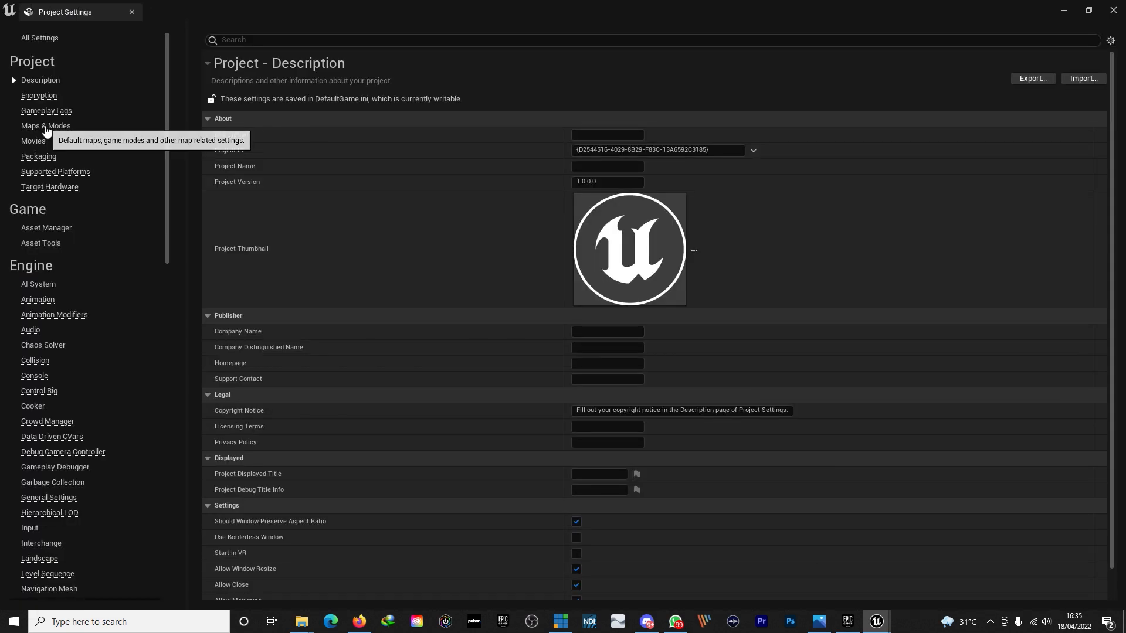
click(42, 125)
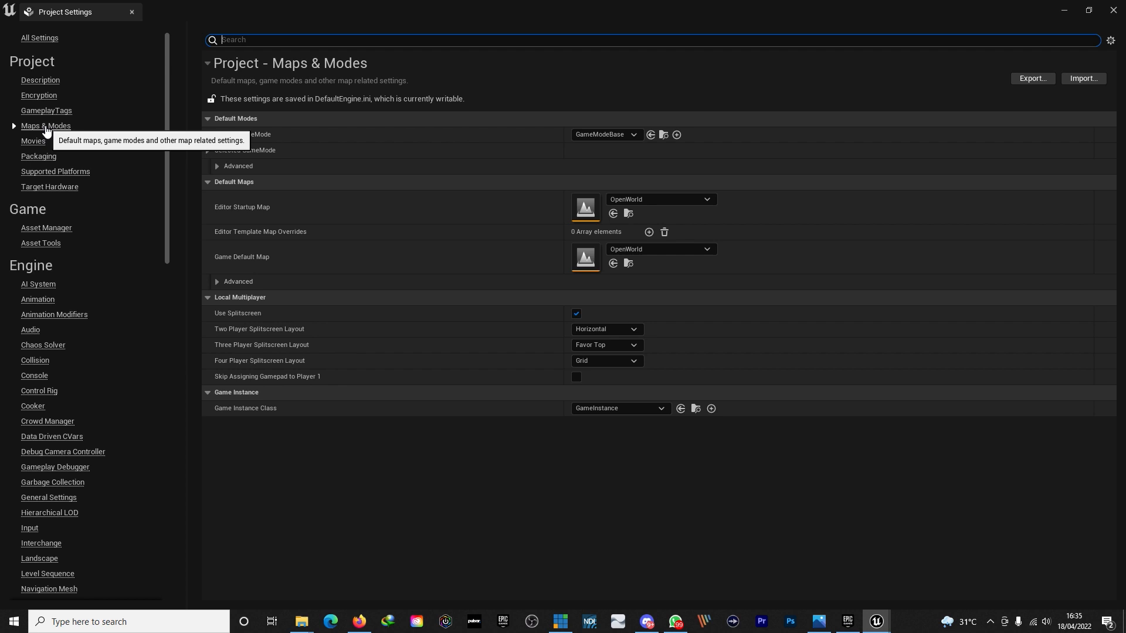
click(708, 199)
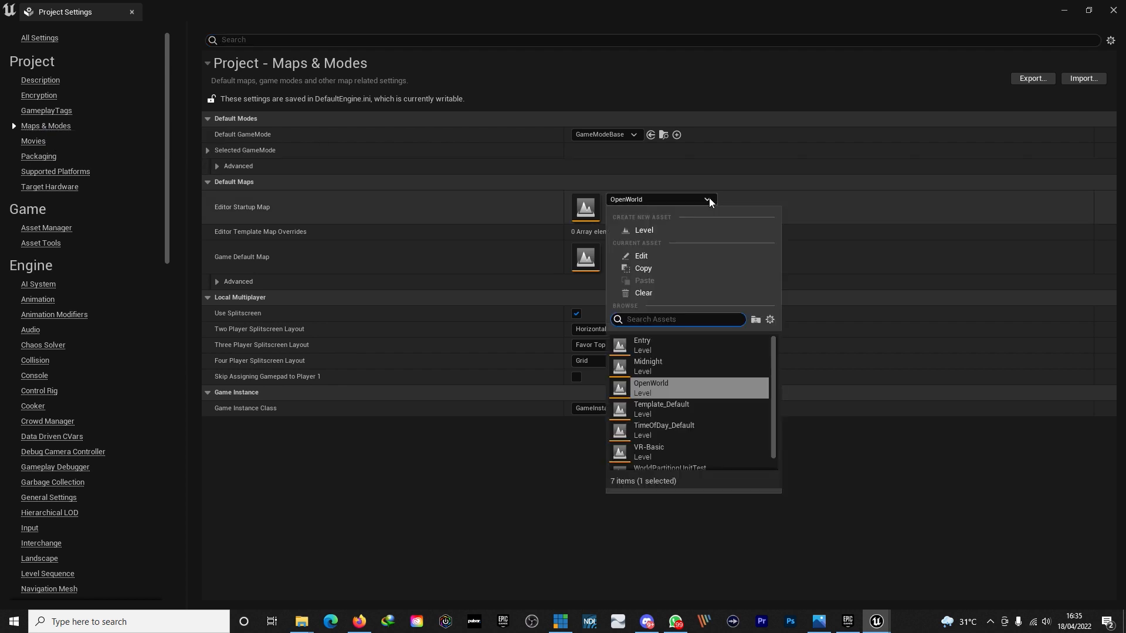
click(669, 371)
click(703, 250)
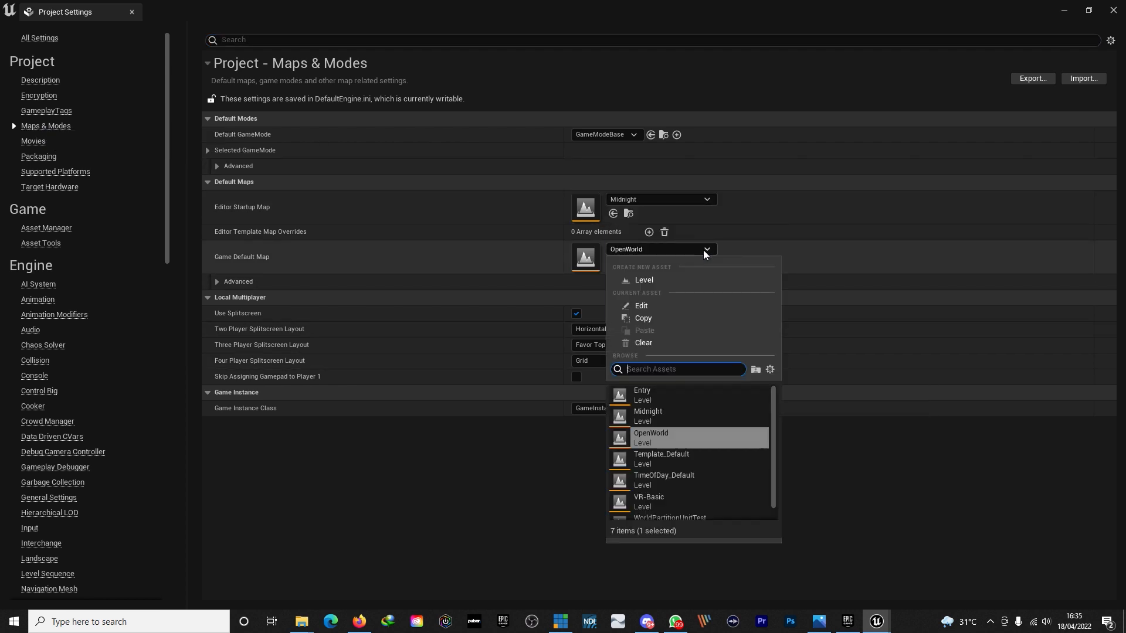
click(659, 416)
key(alt+Tab)
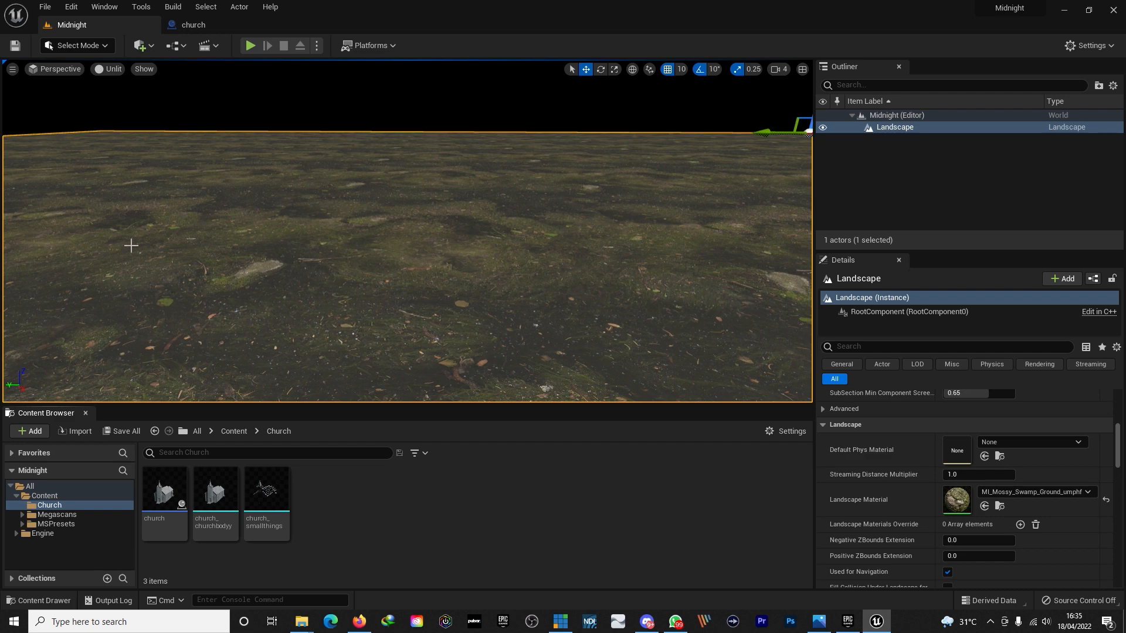
Step: Find the auto save options in the Editor Preferences and disable Enable AutoSave
click(71, 7)
click(128, 168)
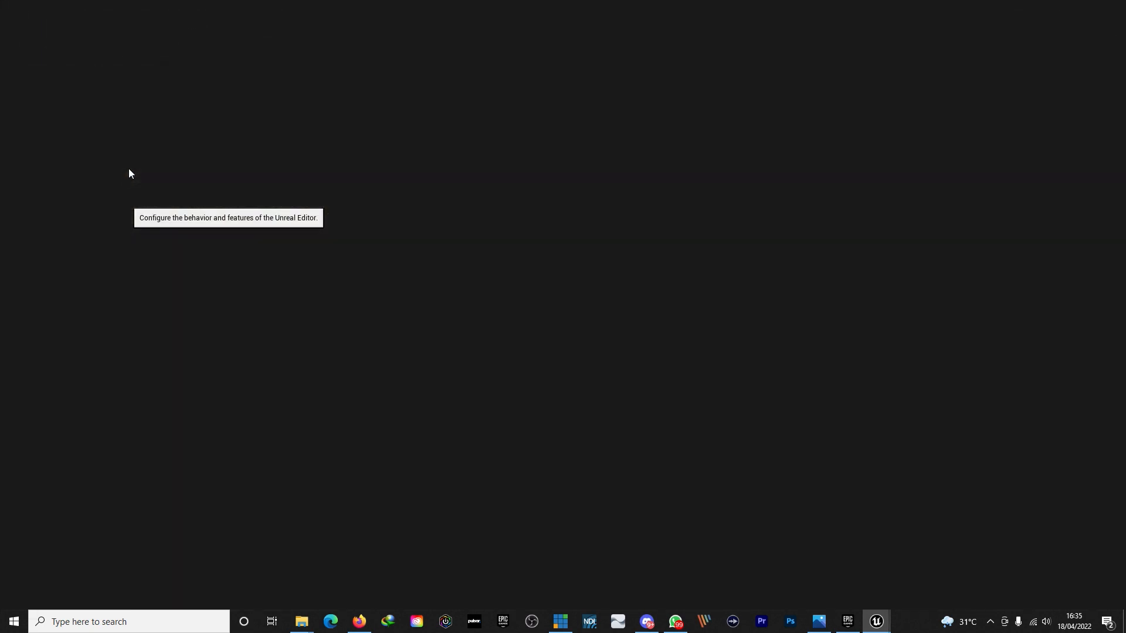
click(229, 40)
text(auto save)
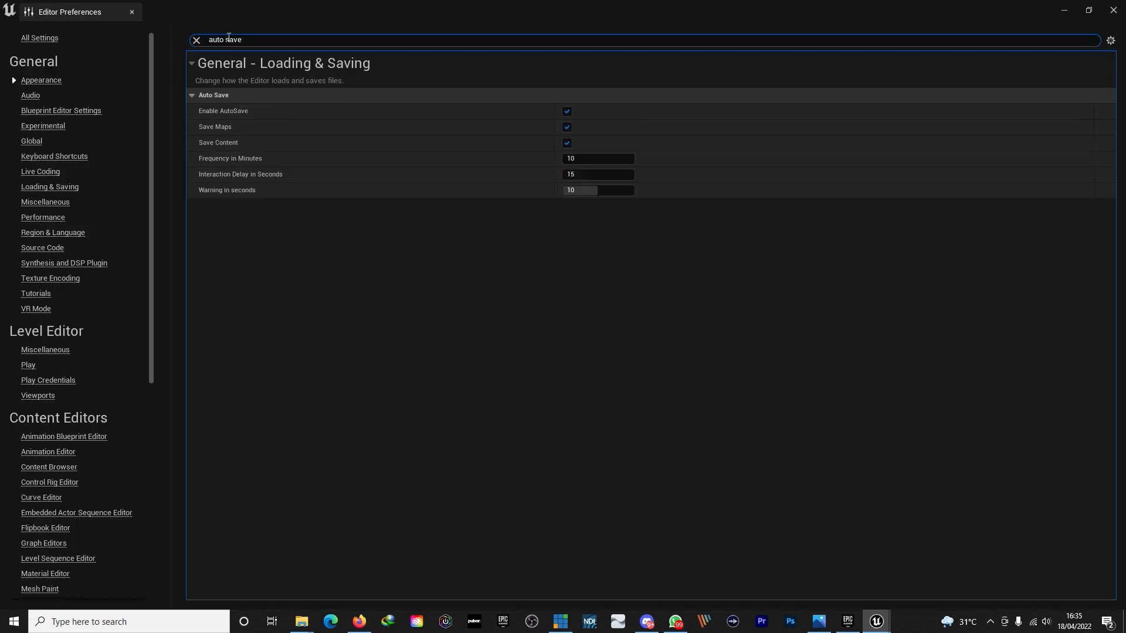
click(567, 111)
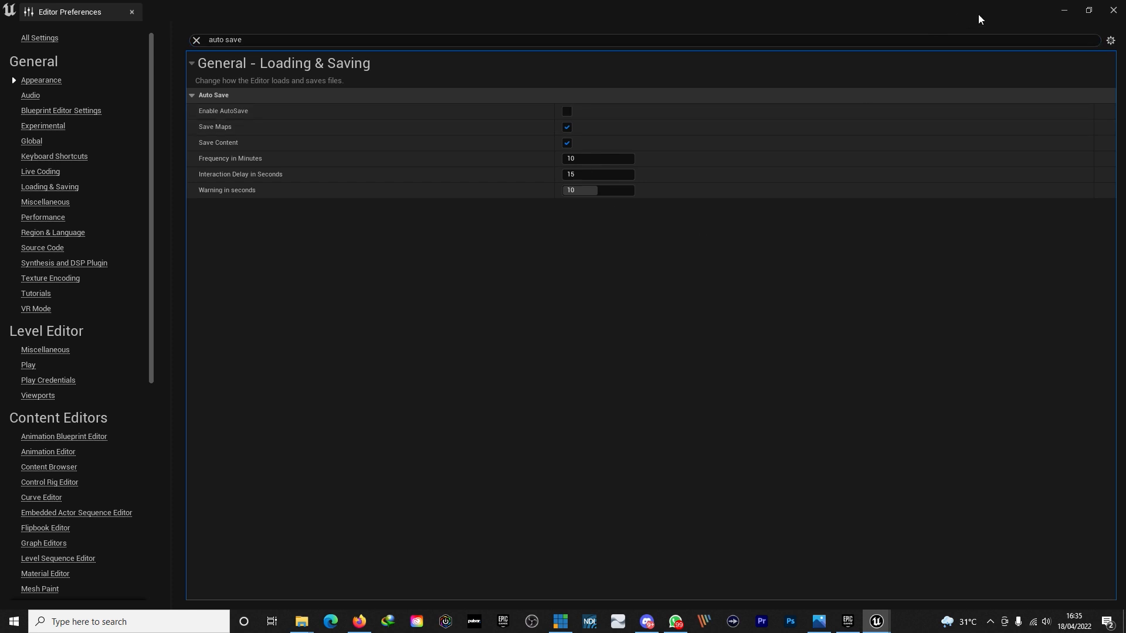
click(131, 12)
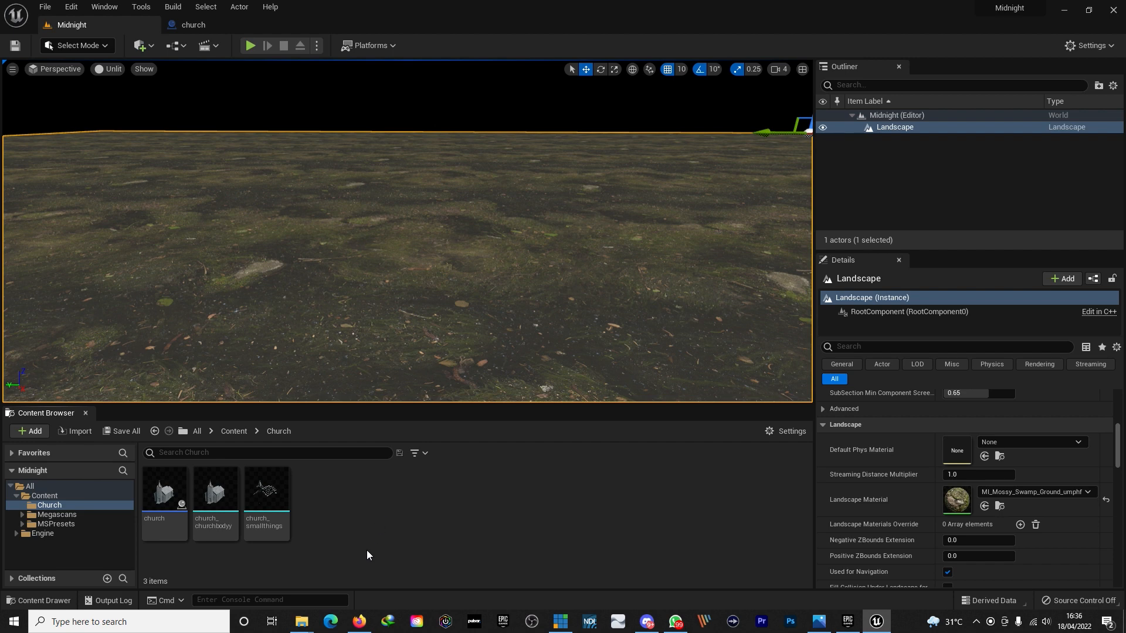
Step: Import the churchbody and smalldetails texture folders from Custom/textures/ue4 into the Church folder
click(301, 622)
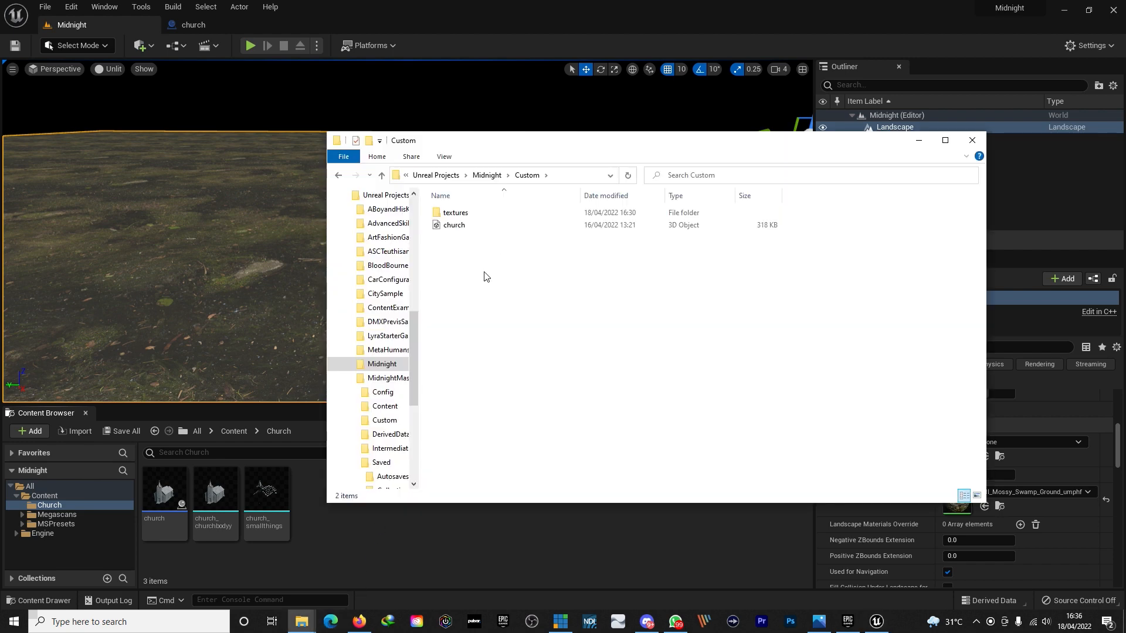
double_click(472, 213)
double_click(464, 224)
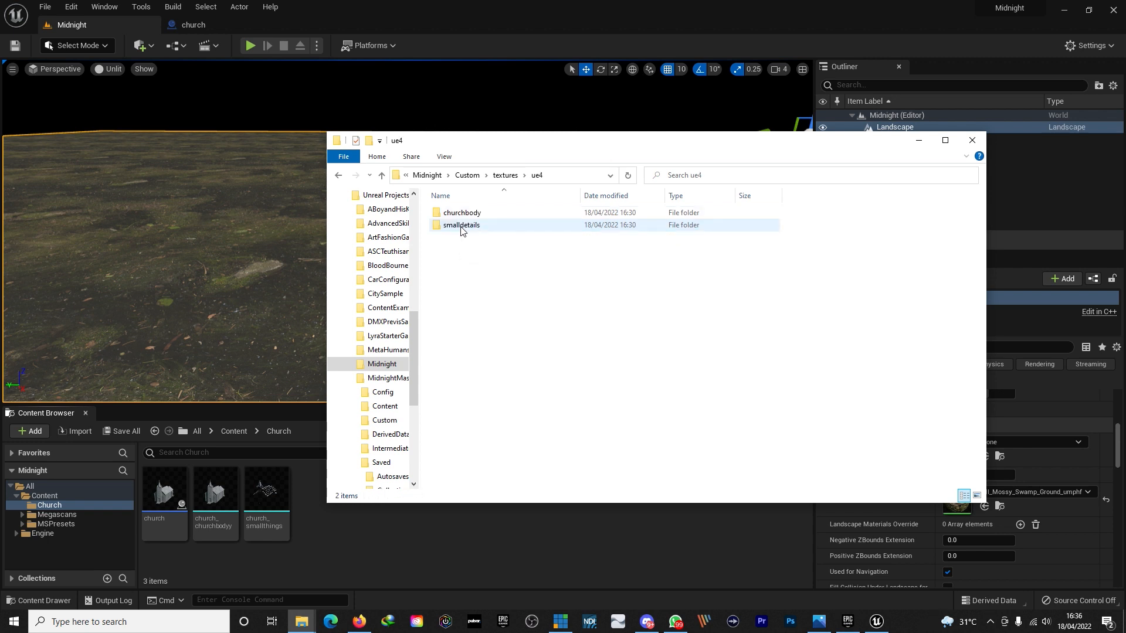
double_click(473, 214)
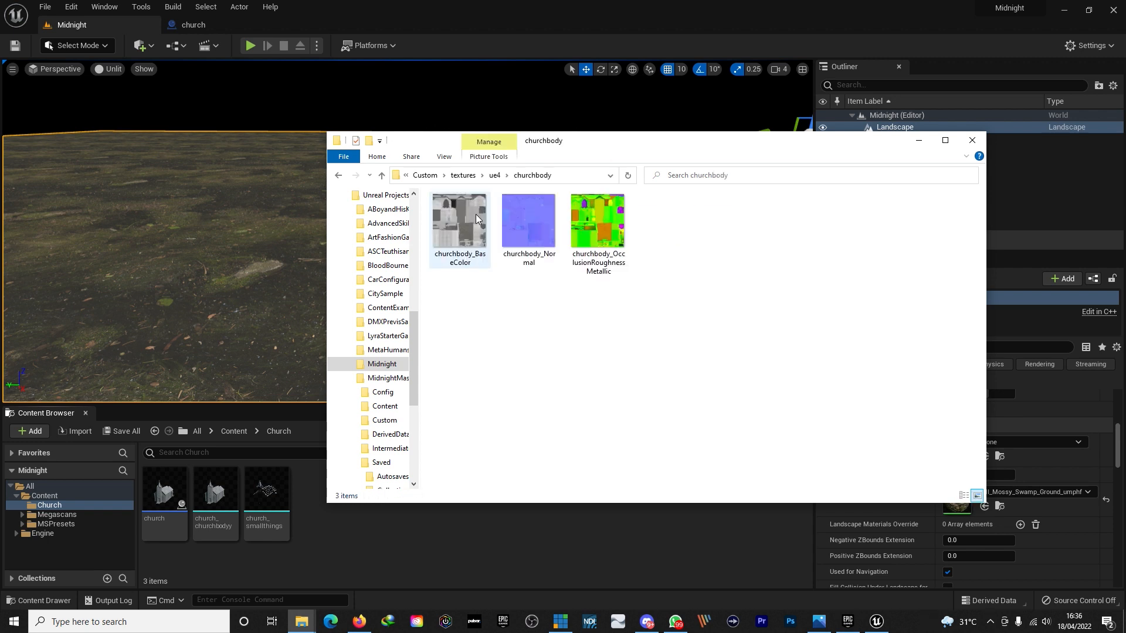
click(338, 175)
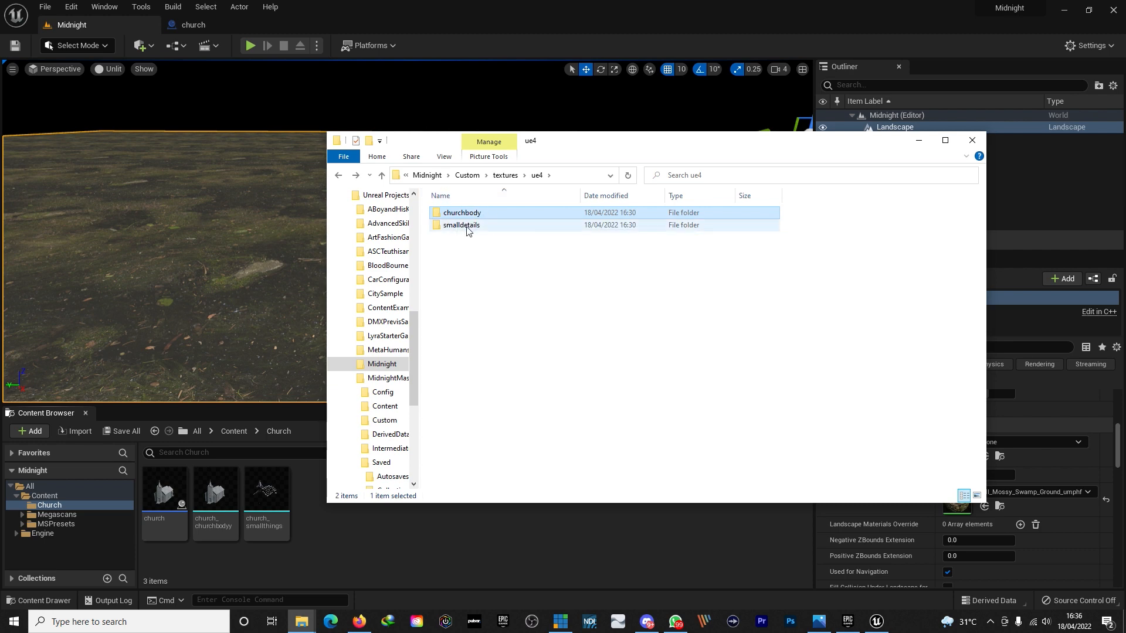
shift+click(468, 226)
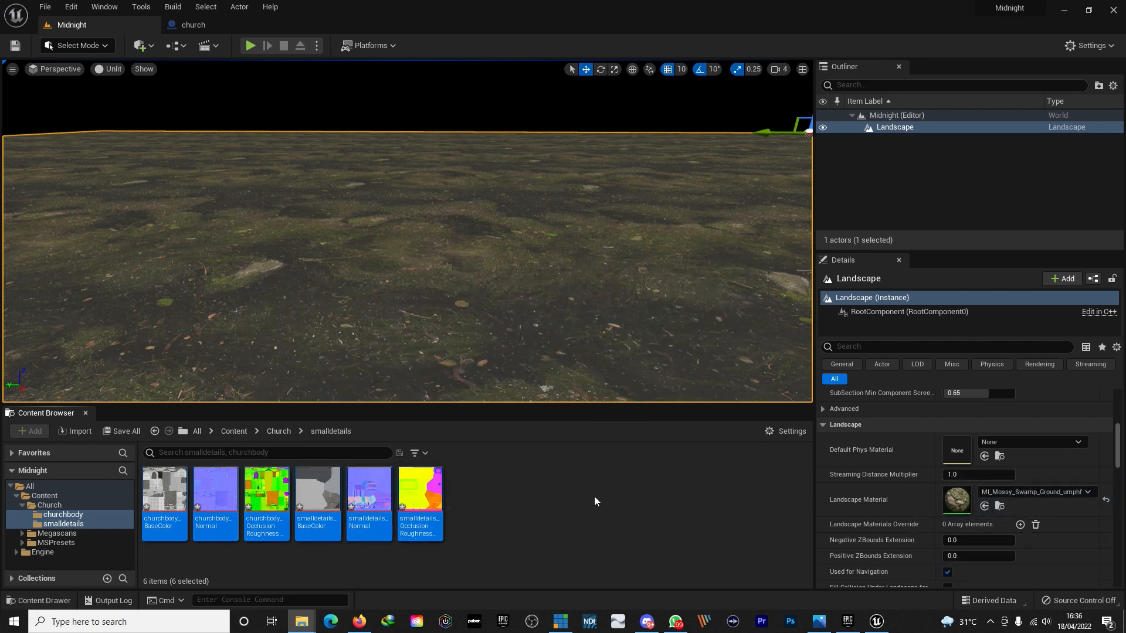
click(279, 431)
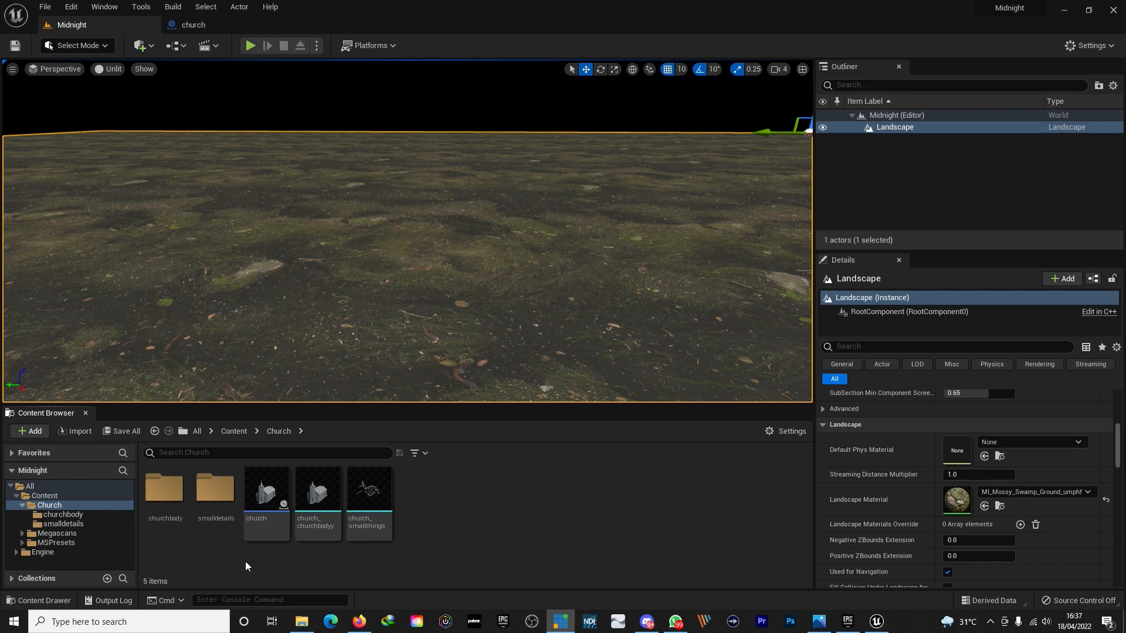
Step: Create a material named churchbody in the churchbody folder and add the folder's three textures to its graph
mouse_move(320, 489)
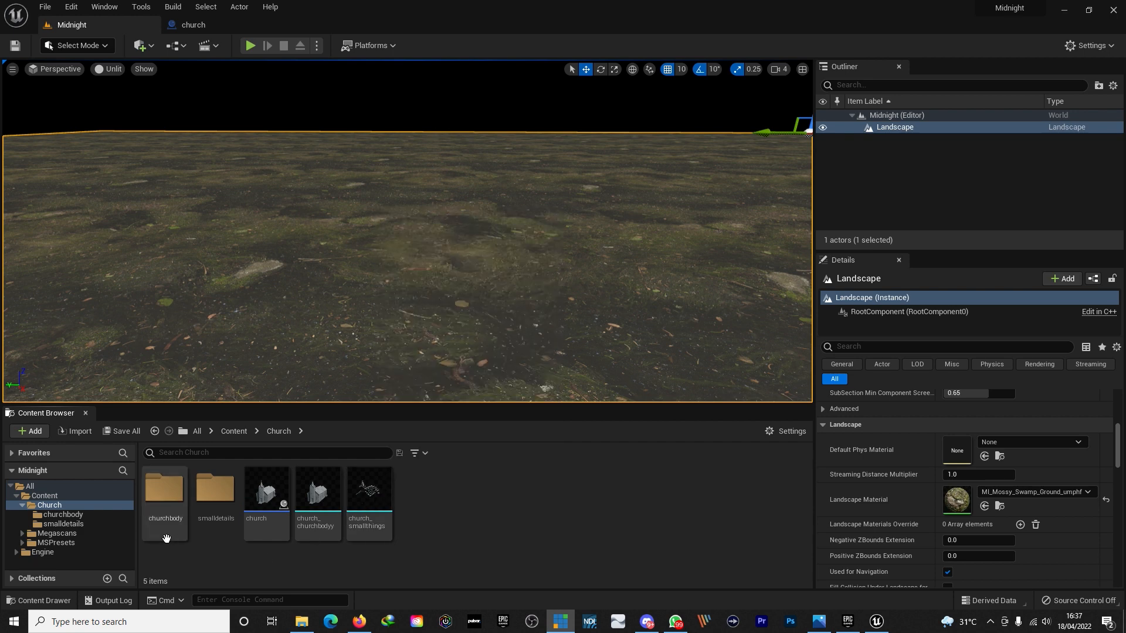
double_click(165, 488)
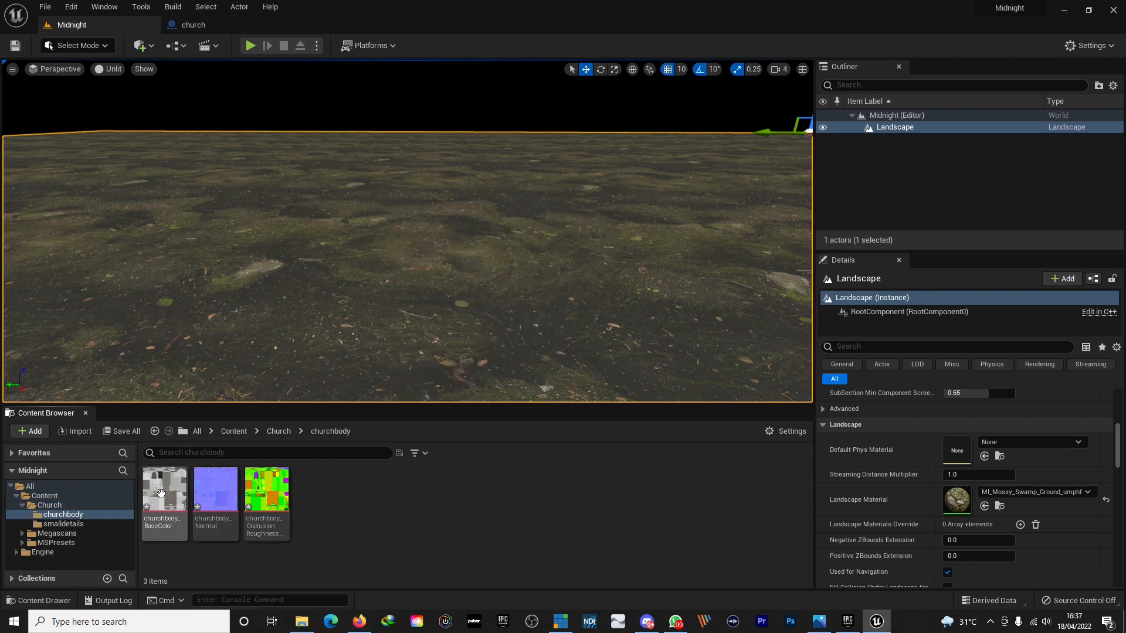
right_click(357, 504)
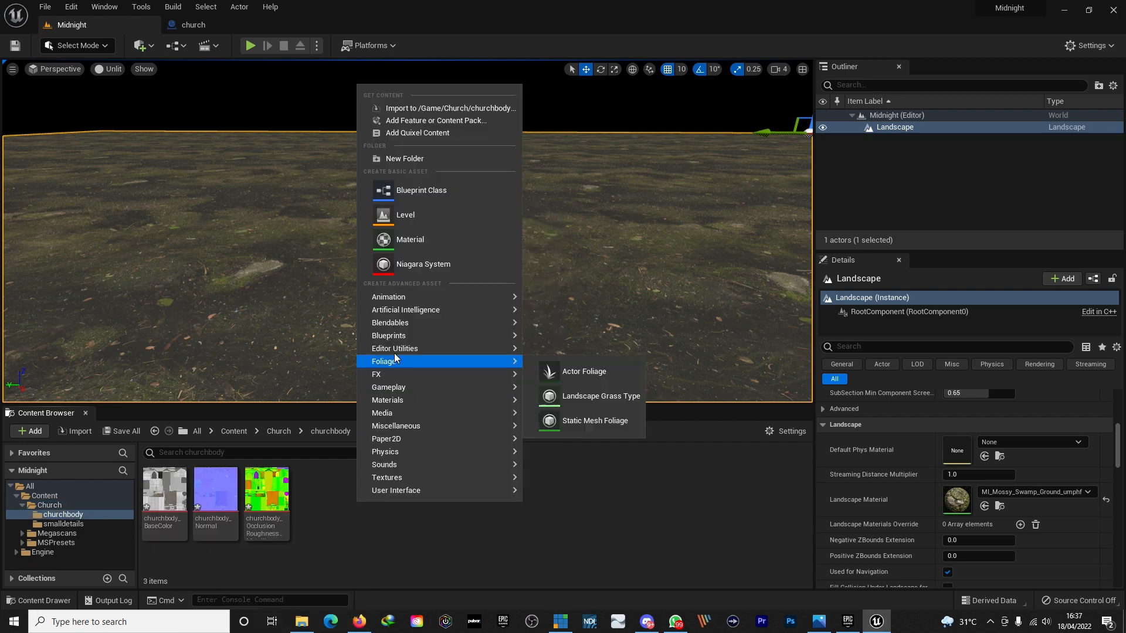
click(433, 240)
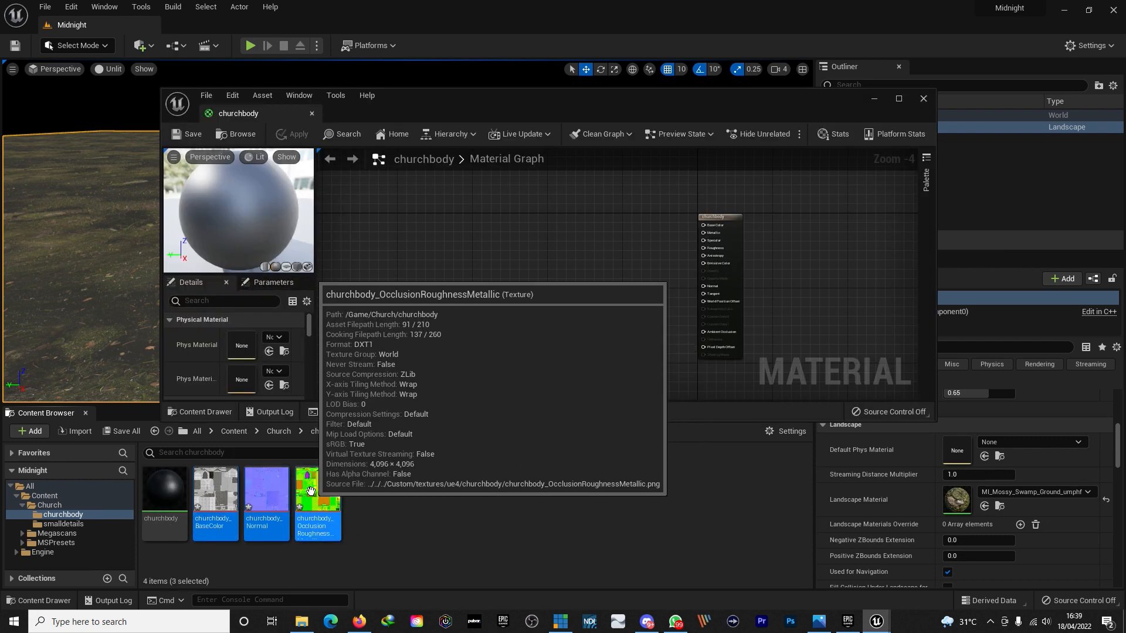
drag(325, 496, 487, 219)
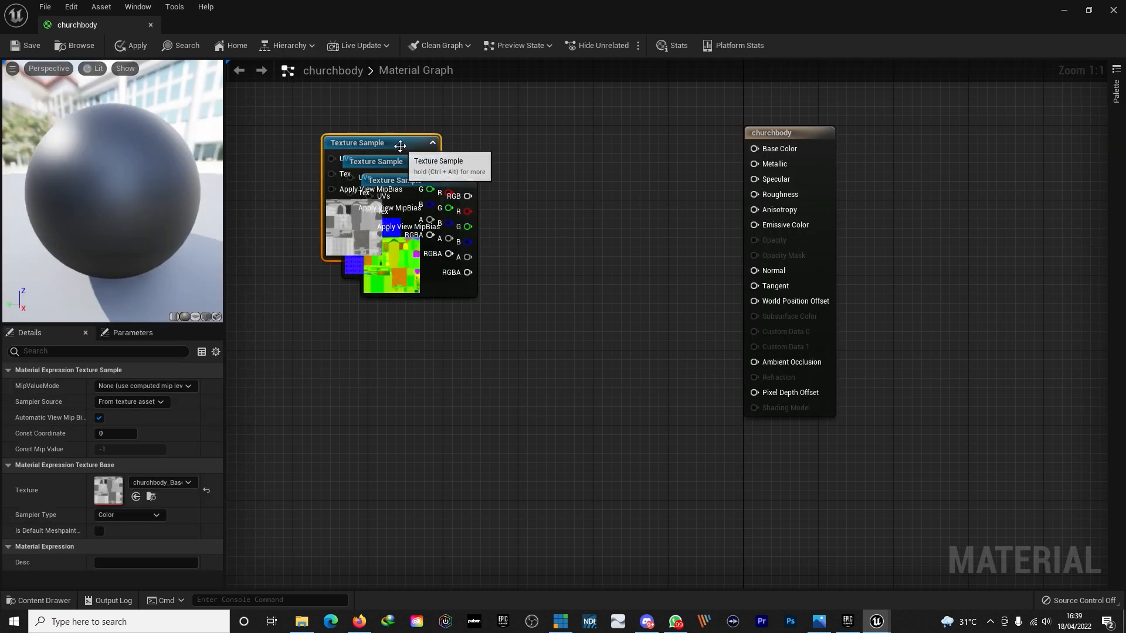
Step: Connect the churchbody textures' RGB outputs to Base Color, Normal and, for OcclusionRoughnessMetallic, Ambient Occlusion, and apply the material
drag(399, 148, 755, 149)
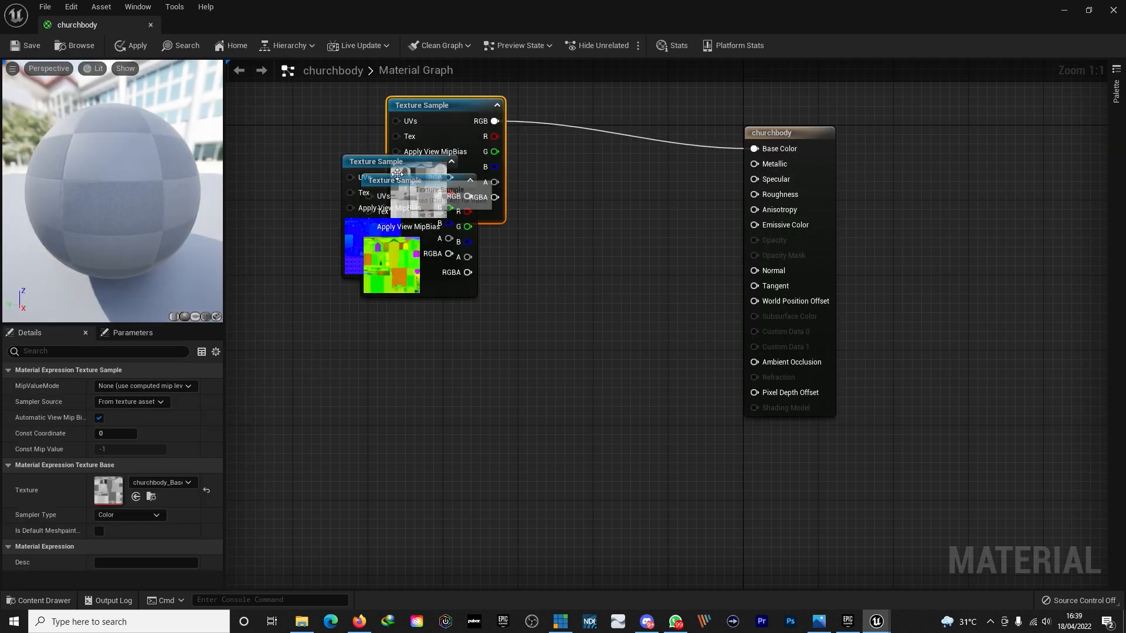
drag(398, 171, 426, 143)
drag(353, 187, 436, 252)
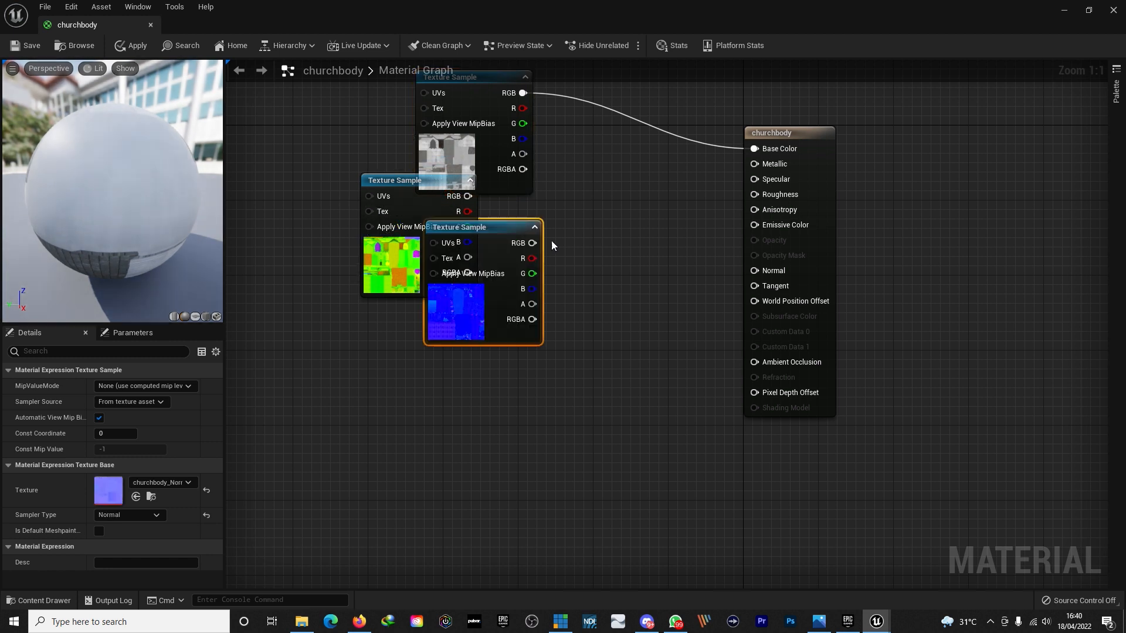
drag(531, 243, 757, 271)
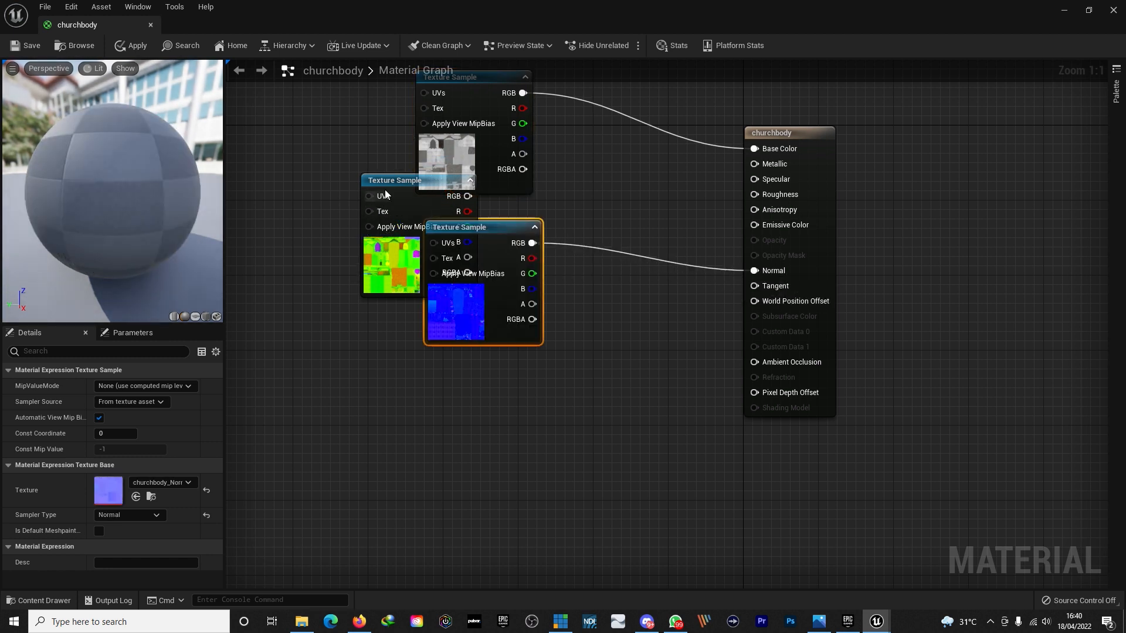
drag(384, 189, 756, 361)
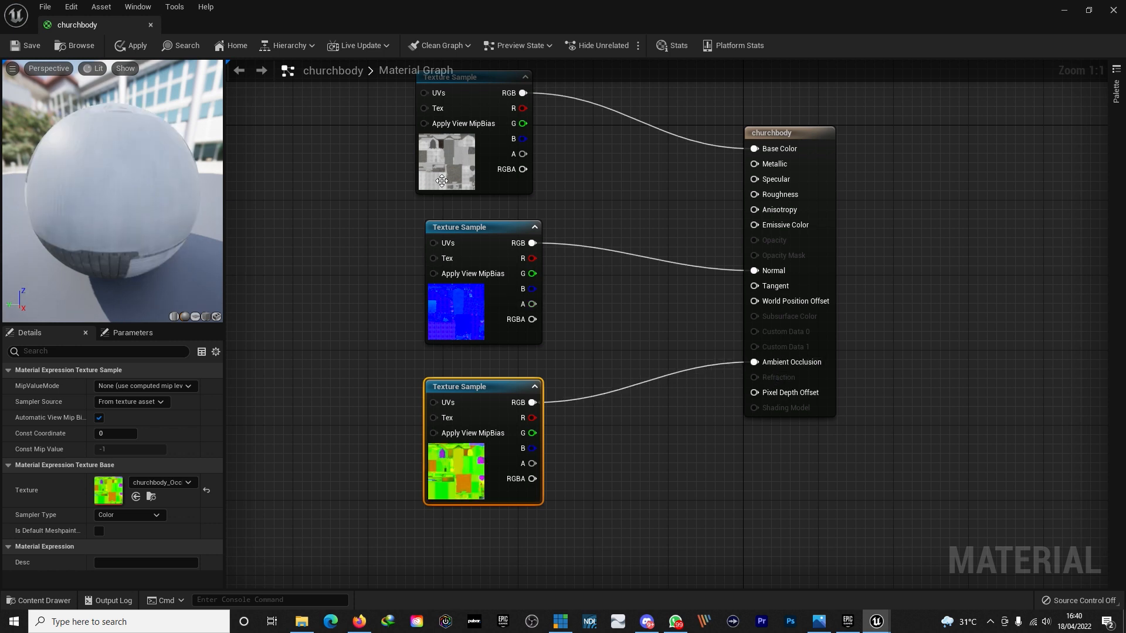
click(132, 44)
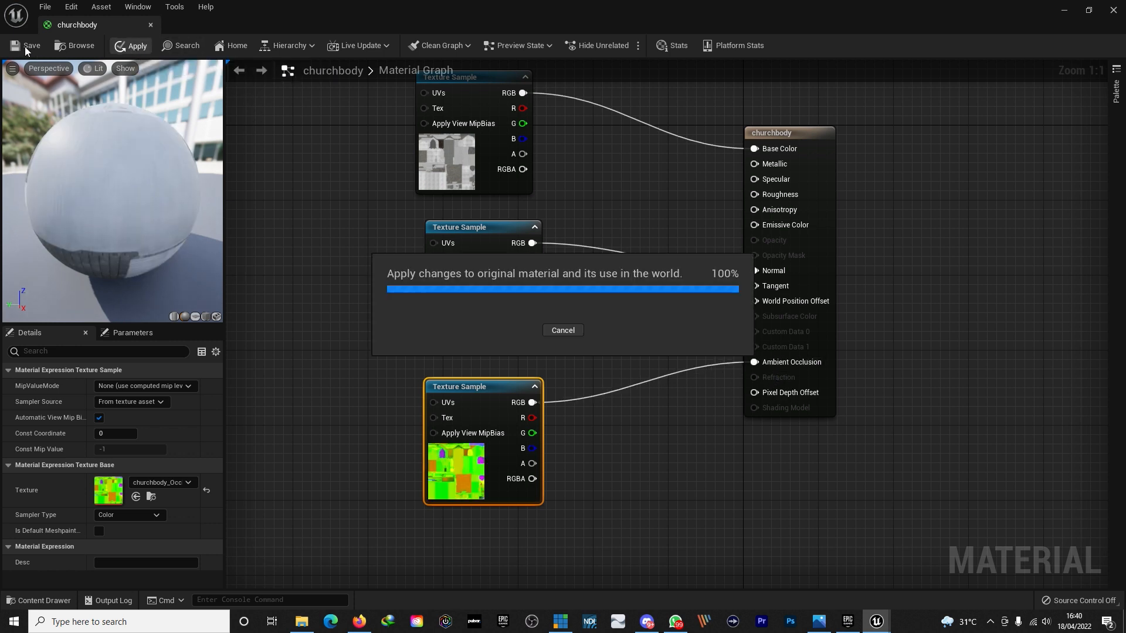
Step: Create a material named churchdetail in the smalldetails folder inside Church
key(alt+Tab)
click(278, 431)
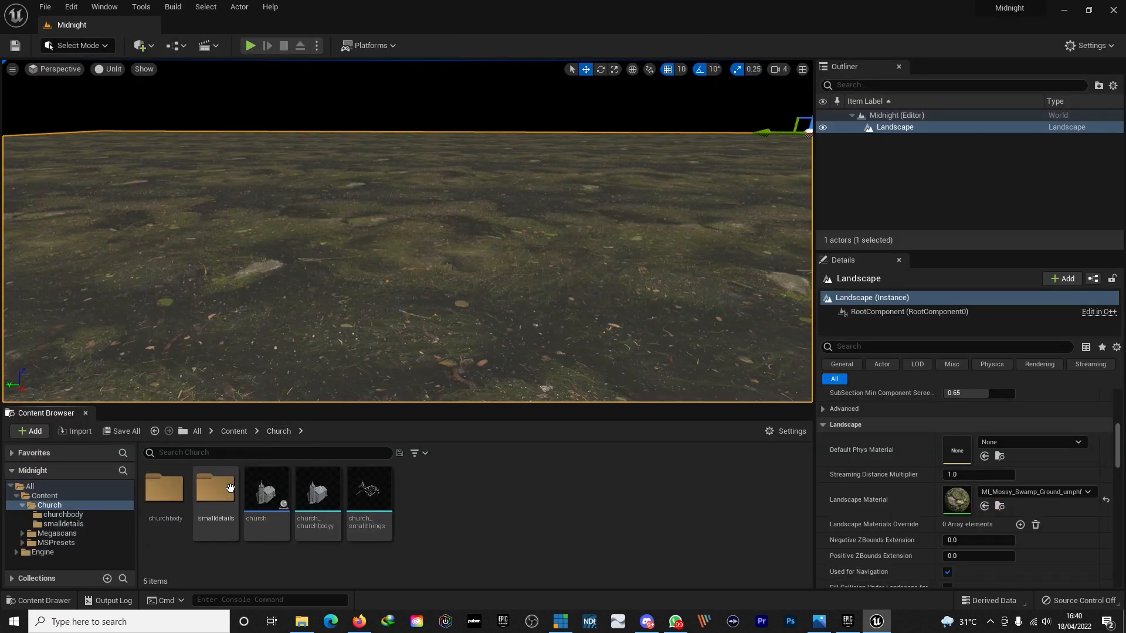
double_click(224, 490)
right_click(389, 505)
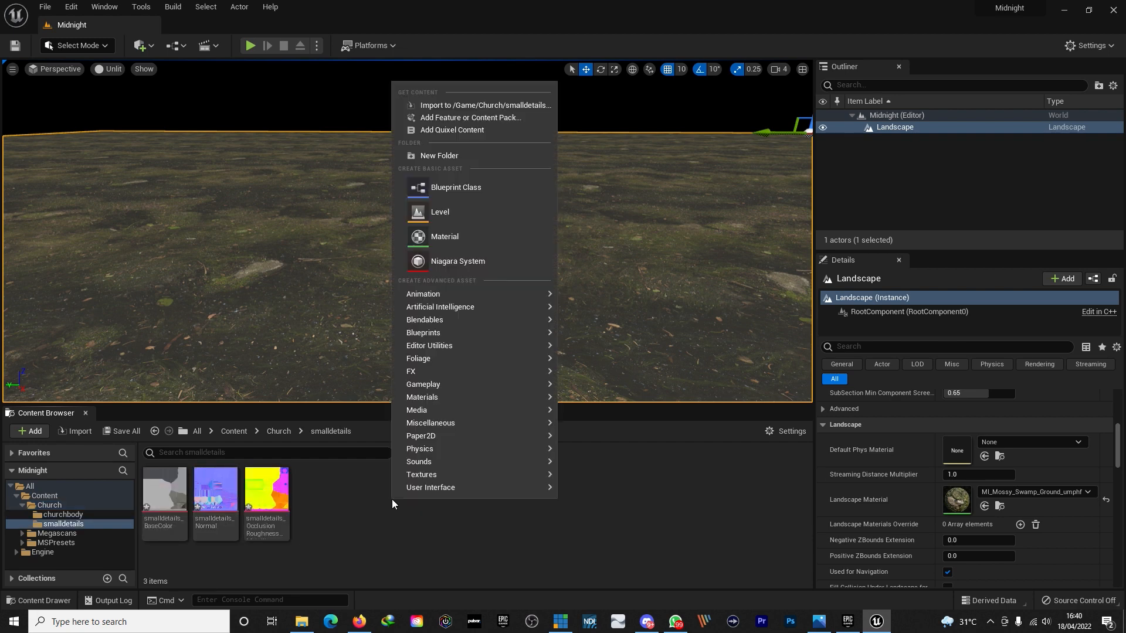
click(454, 236)
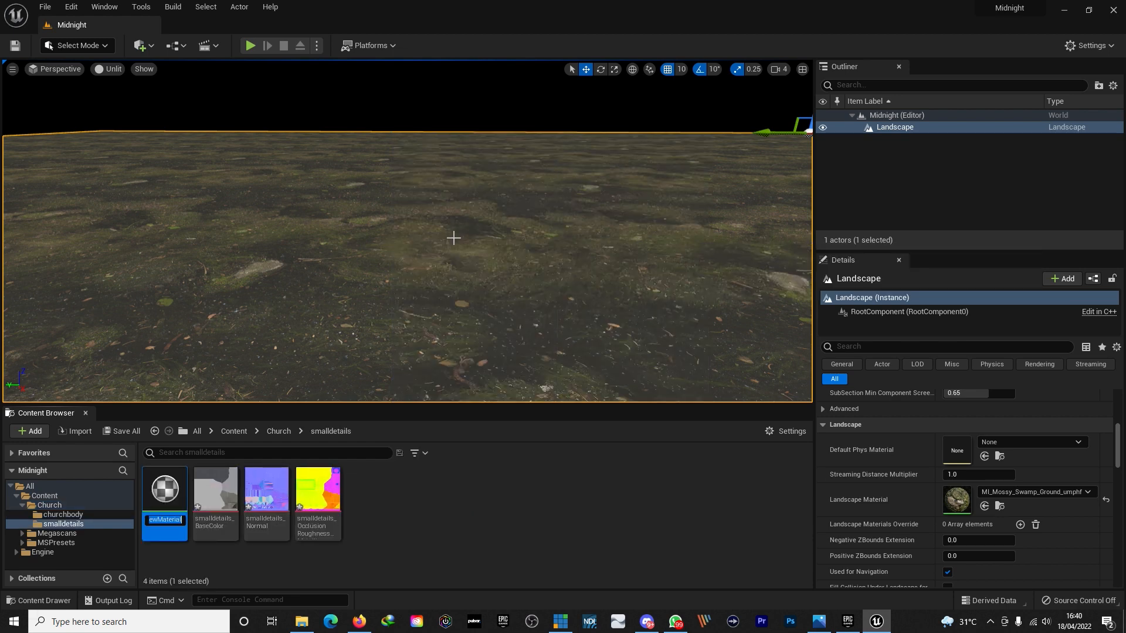
text(churchdetail)
key(Return)
Step: Open the churchdetail material in a maximized editor and add the three smalldetails textures to its graph
double_click(165, 490)
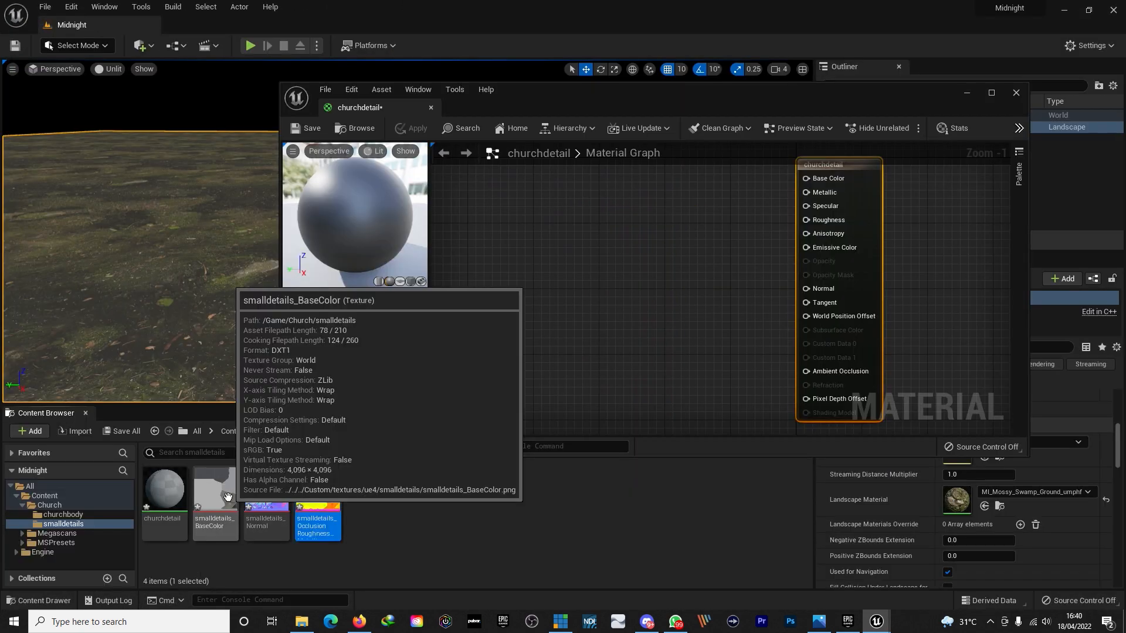
click(215, 501)
shift+click(318, 501)
drag(318, 501, 620, 250)
click(990, 94)
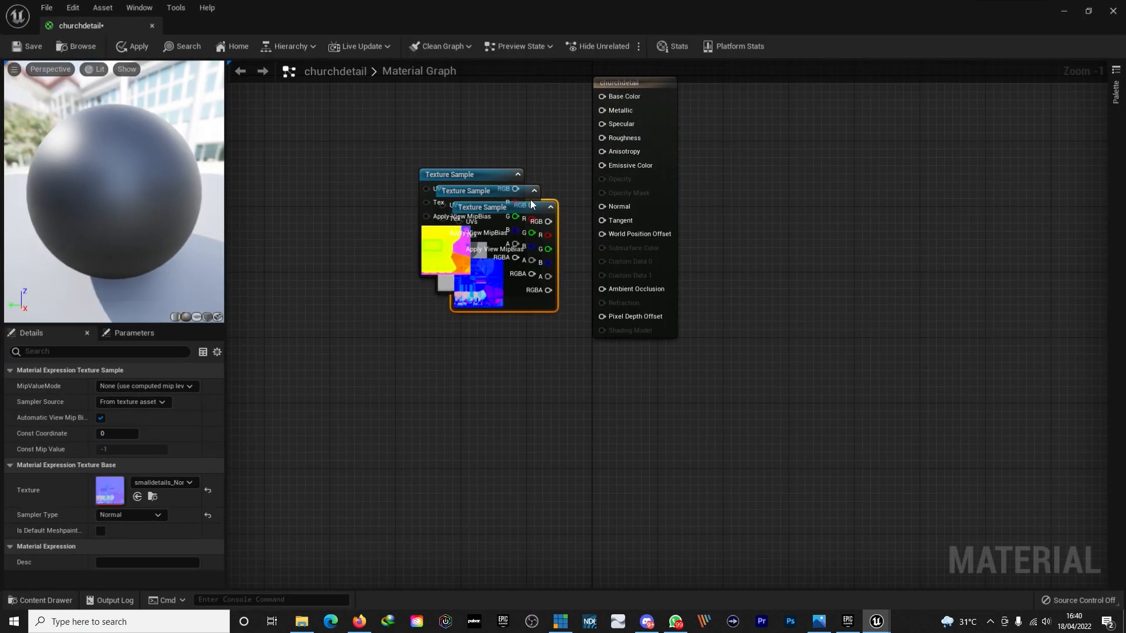
right_drag(509, 144, 561, 242)
scroll(570, 267, up, 1)
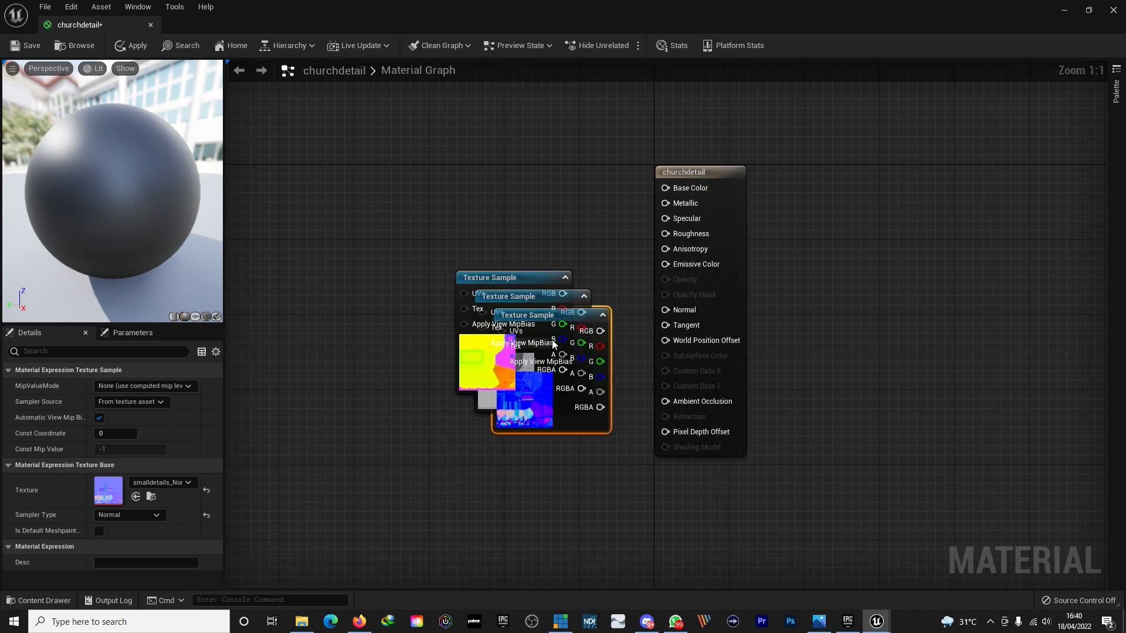
Step: Connect the smalldetails textures' RGB outputs to Base Color, Normal and, for OcclusionRoughnessMetallic, Ambient Occlusion; save and close the churchdetail material
drag(527, 278, 441, 151)
drag(509, 169, 674, 188)
drag(551, 315, 459, 304)
drag(508, 320, 666, 310)
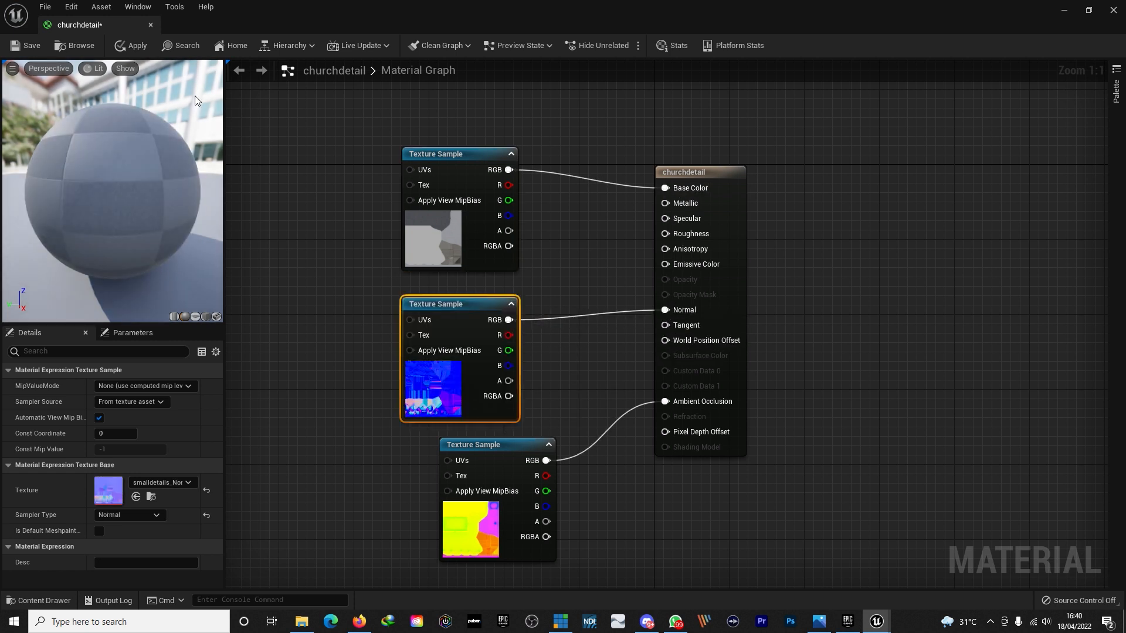
click(13, 47)
click(150, 24)
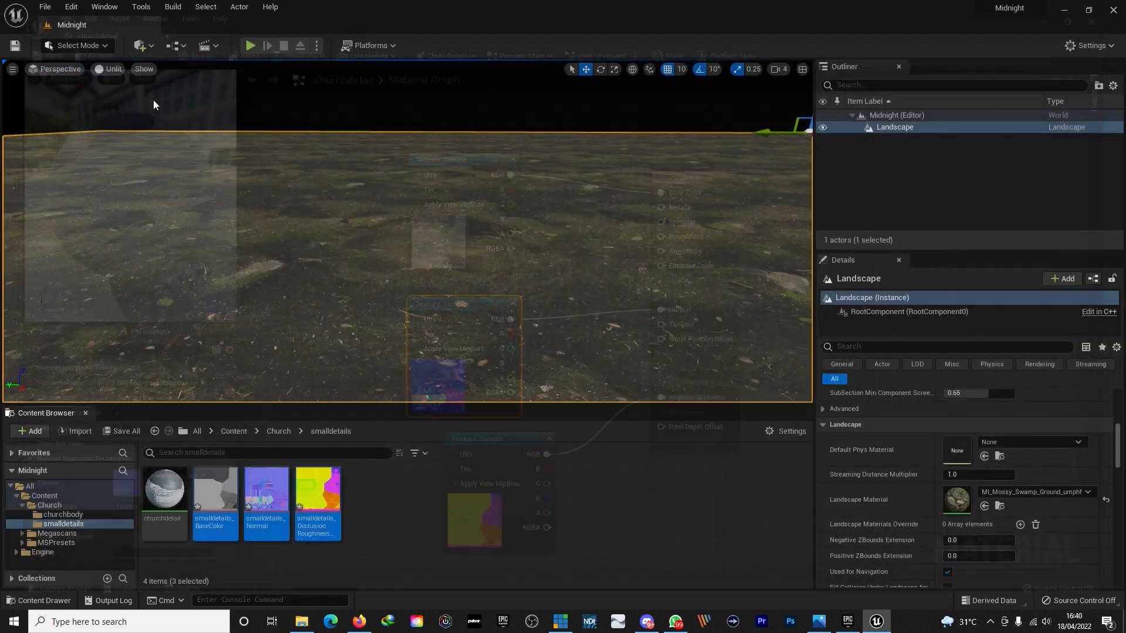
Step: Open the church blueprint from the Church folder and frame the church_churchbodyy component in its viewport
click(279, 431)
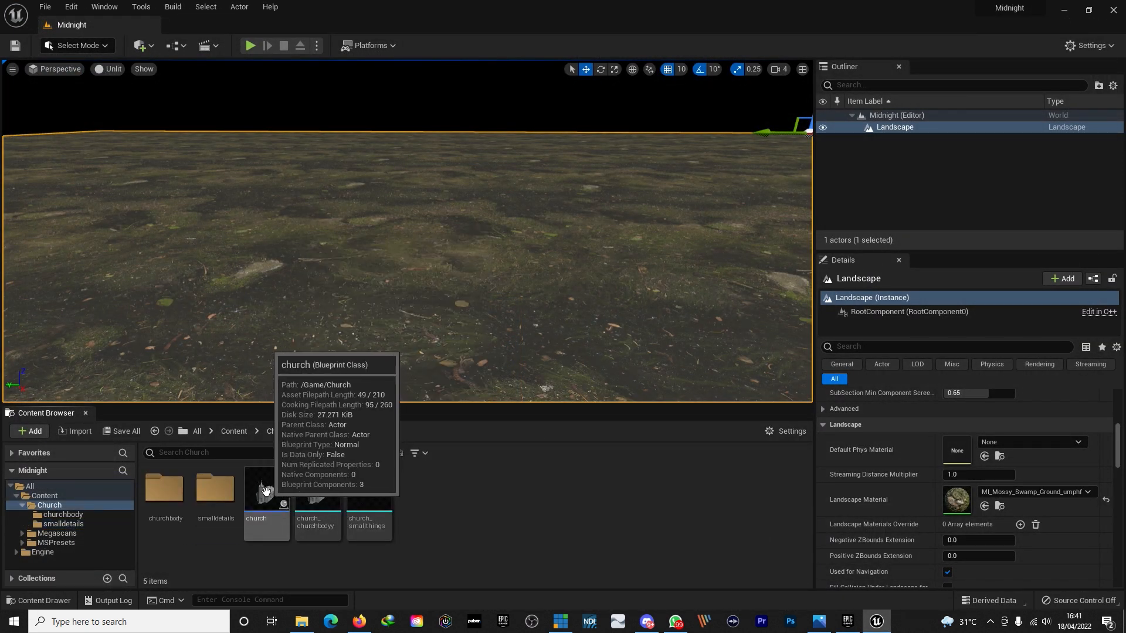
double_click(271, 487)
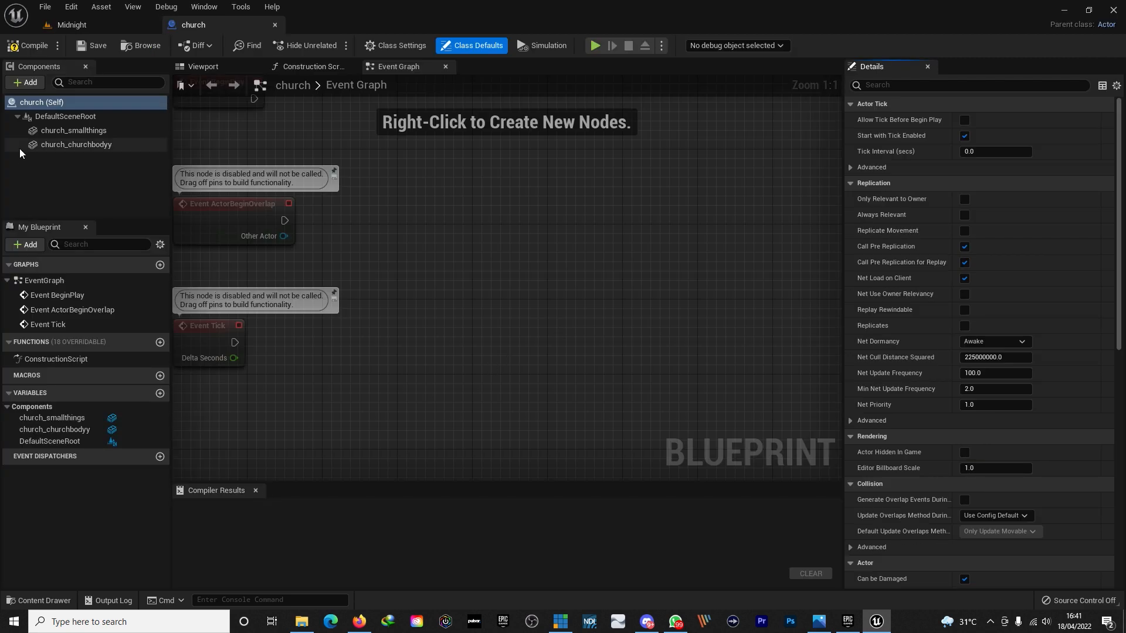
click(71, 130)
double_click(78, 144)
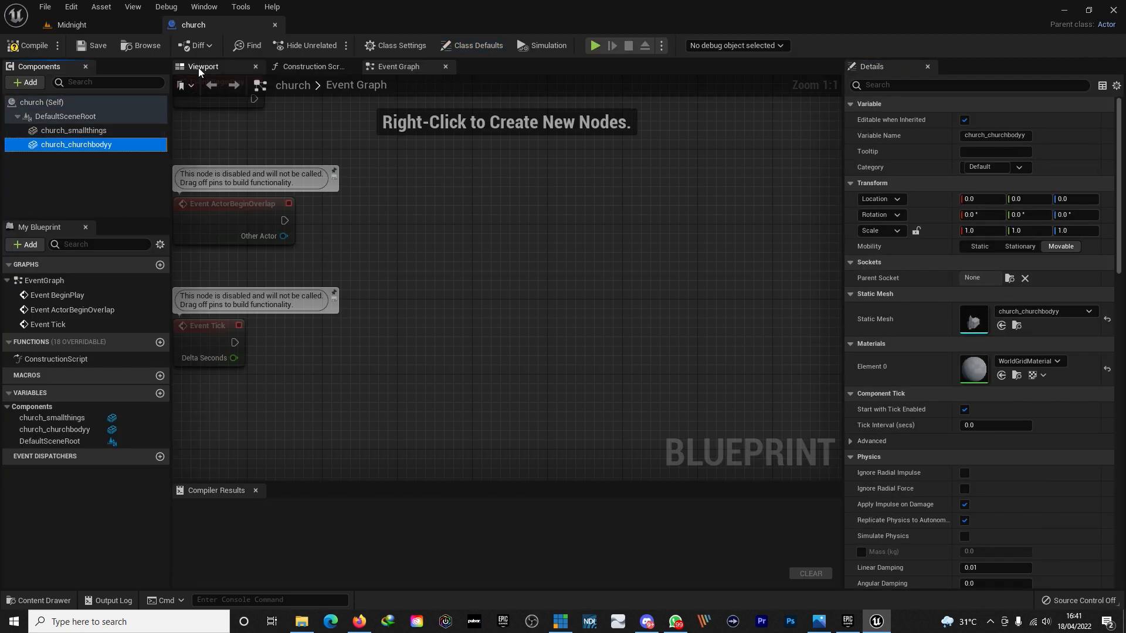
key(f)
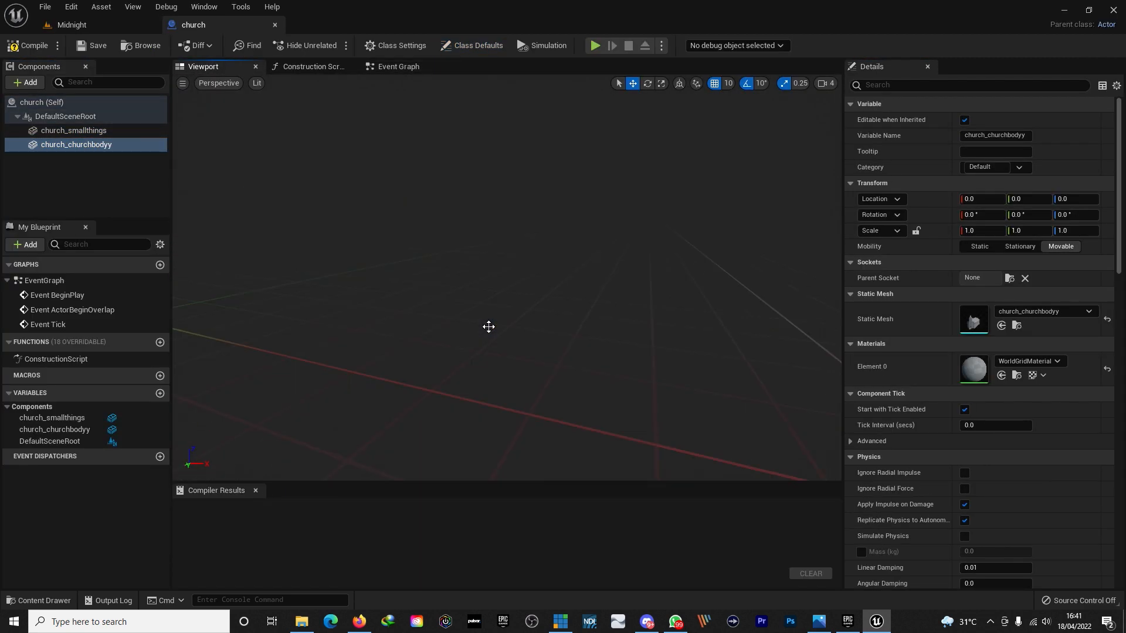
click(75, 147)
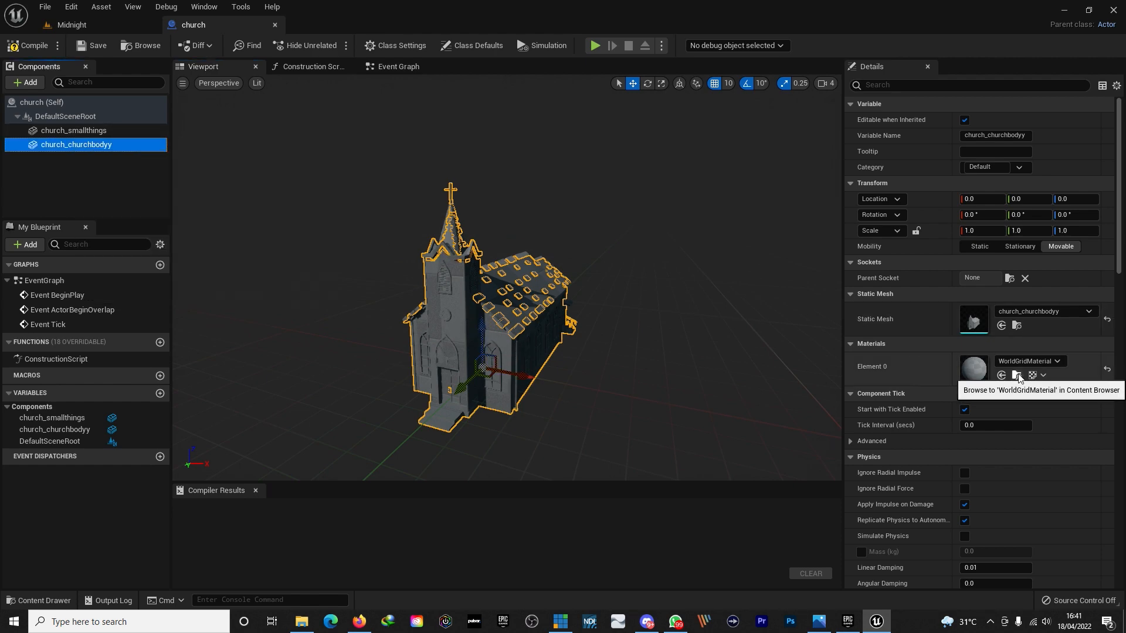
Step: Make the blueprint editor a smaller floating window and assign the churchbody material to Element 0 of church_churchbodyy
drag(227, 29, 444, 90)
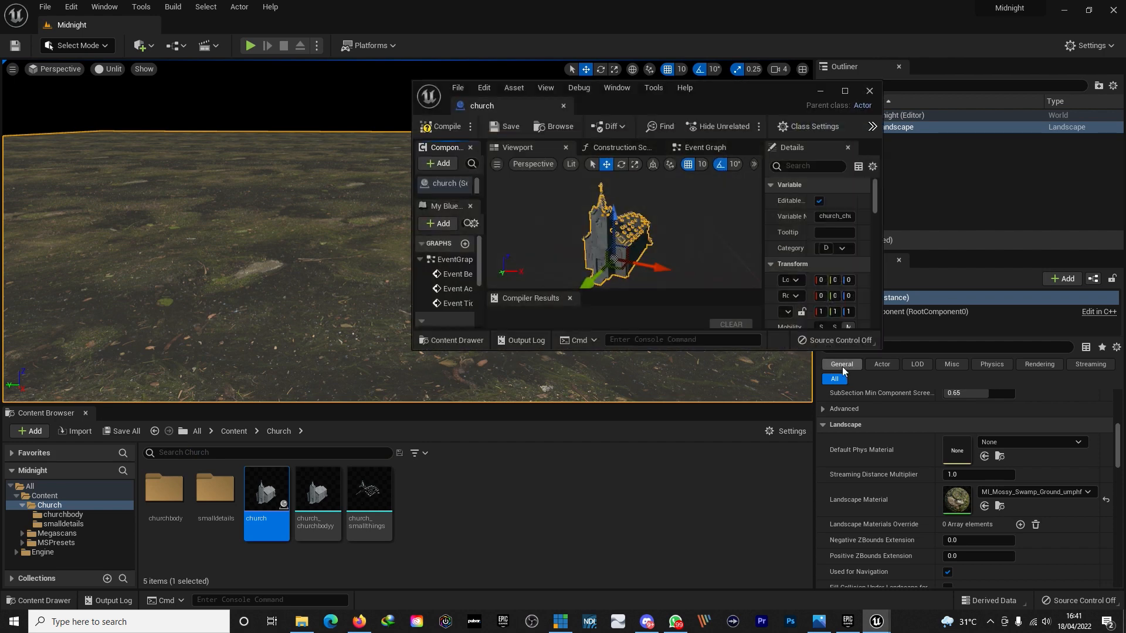
drag(883, 350, 1072, 558)
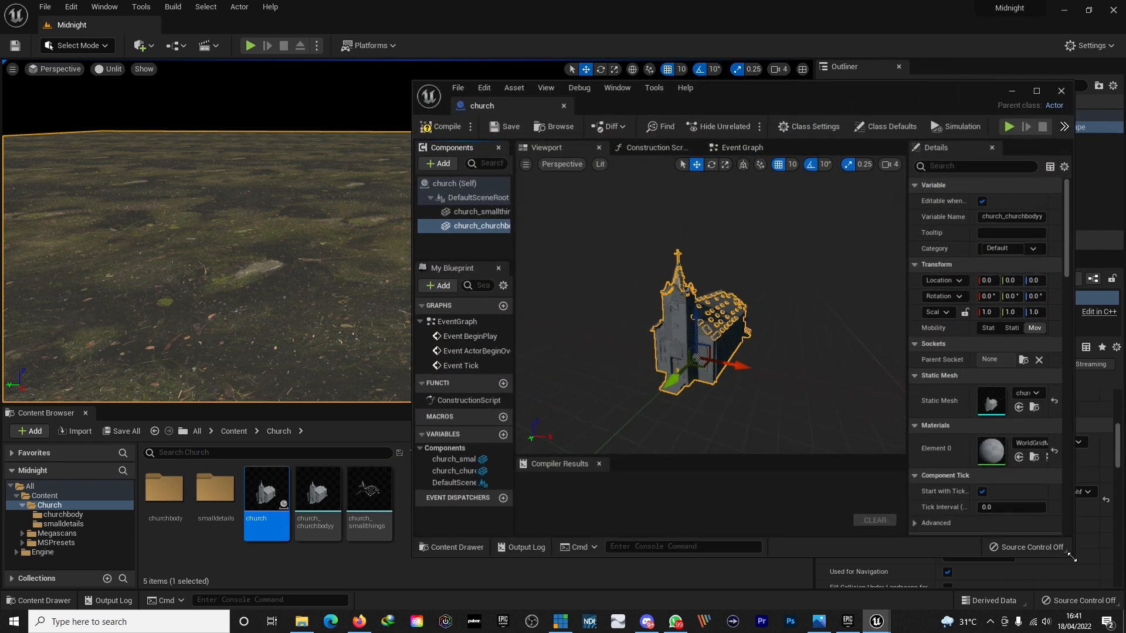
double_click(162, 488)
drag(161, 488, 993, 451)
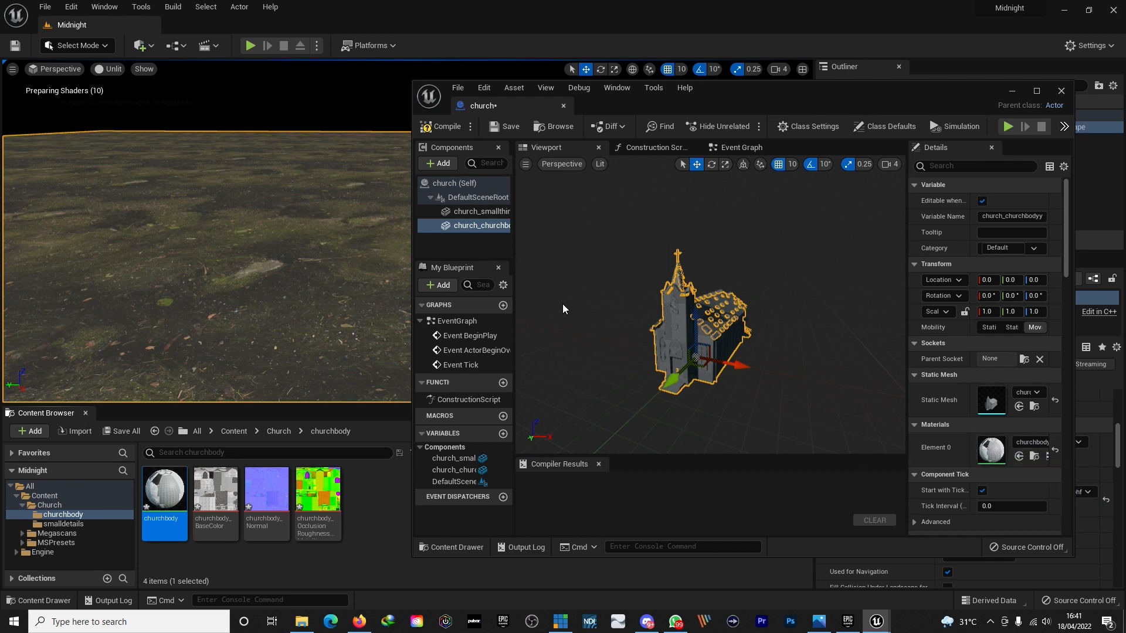
Step: Assign the churchdetail material from the smalldetails folder to Element 0 of church_smallthings, and maximize the blueprint editor
click(478, 212)
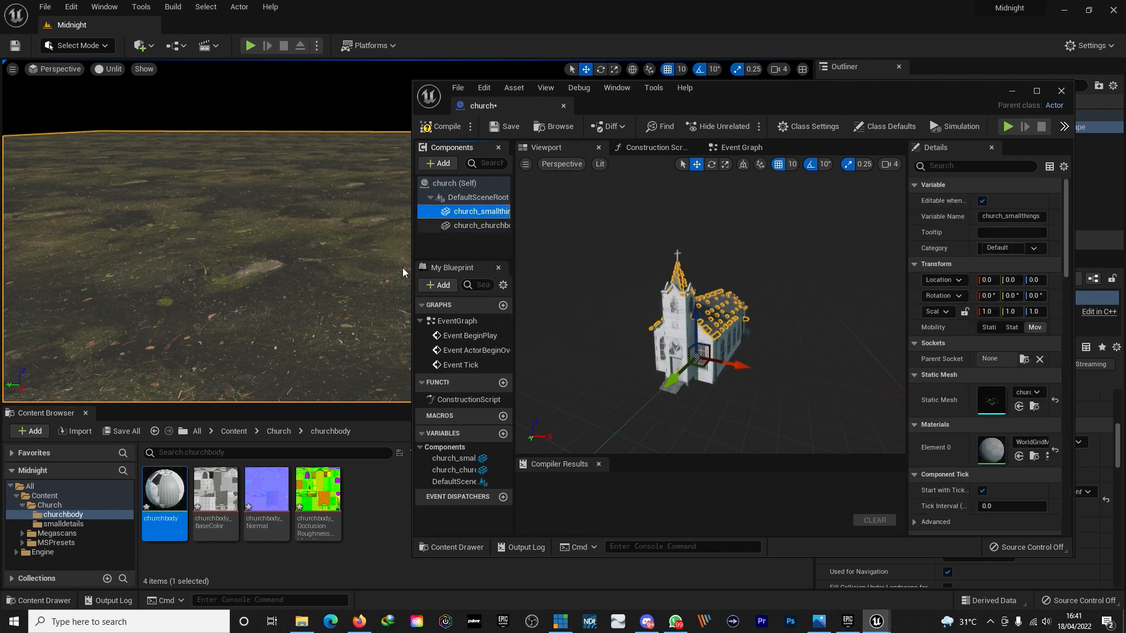
click(273, 435)
double_click(215, 490)
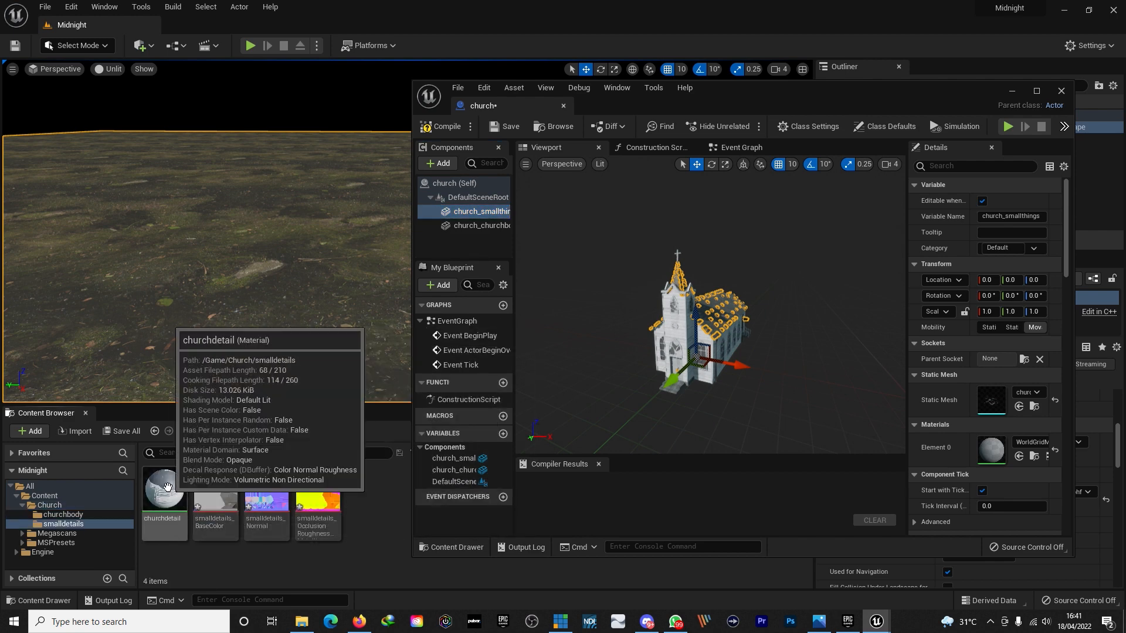
drag(161, 488, 992, 460)
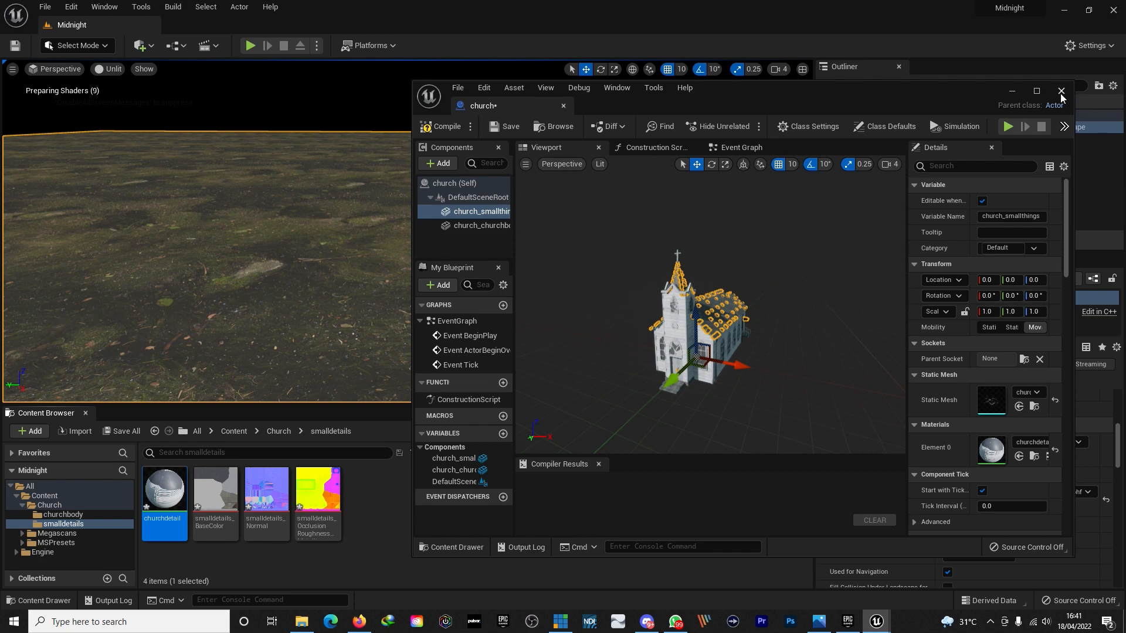
click(1036, 92)
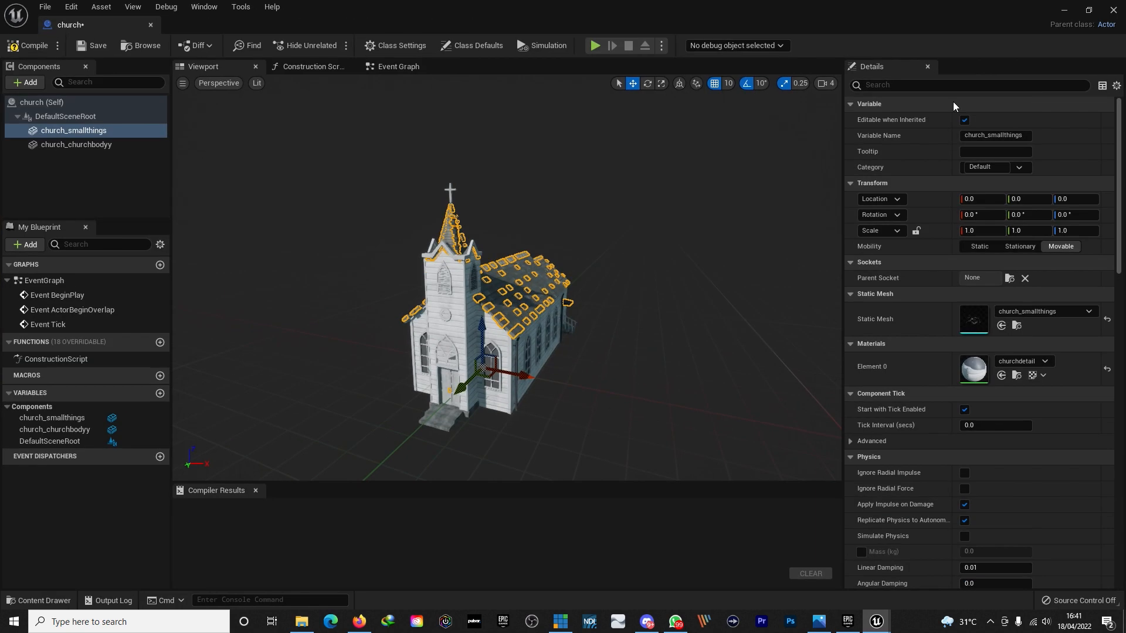
Step: Examine the textured church in the blueprint viewport, including the facade, roof tiles and side wall
click(42, 102)
mouse_move(506, 278)
right_down()
mouse_move(462, 279)
mouse_move(539, 279)
mouse_move(448, 279)
mouse_move(508, 279)
right_up()
right_drag(415, 360, 420, 369)
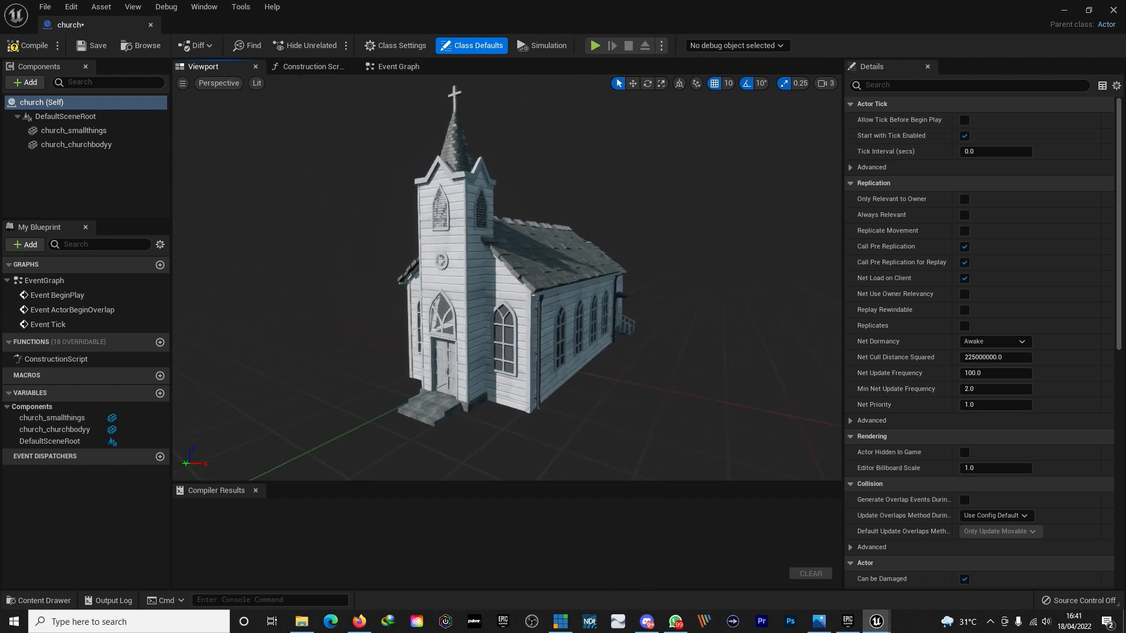
scroll(415, 360, up, 4)
scroll(415, 360, down, 2)
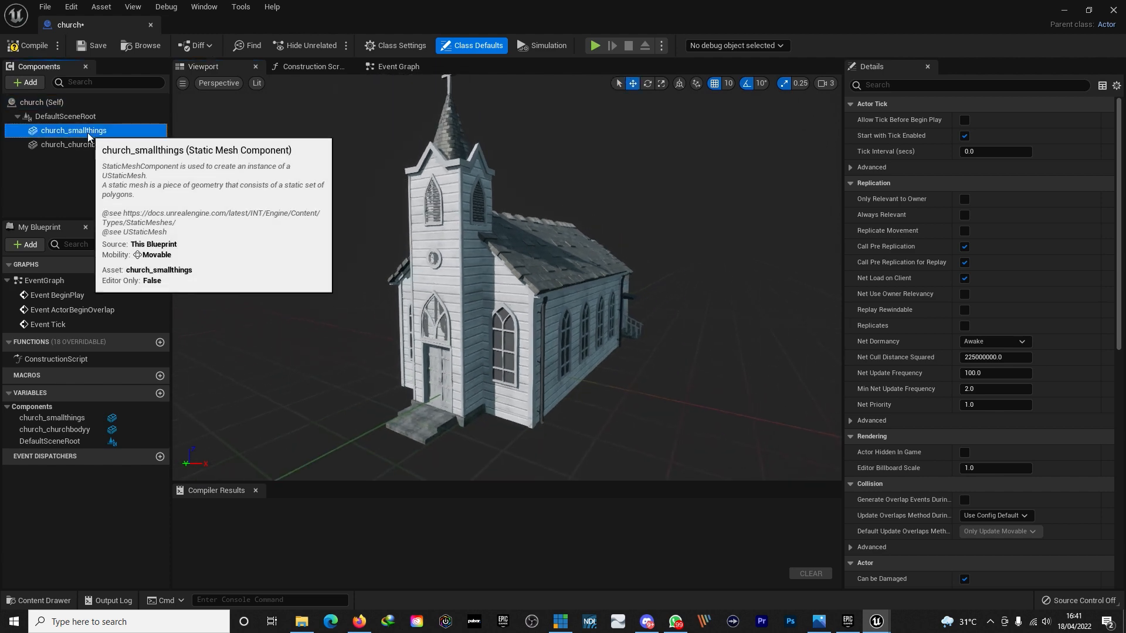
click(71, 144)
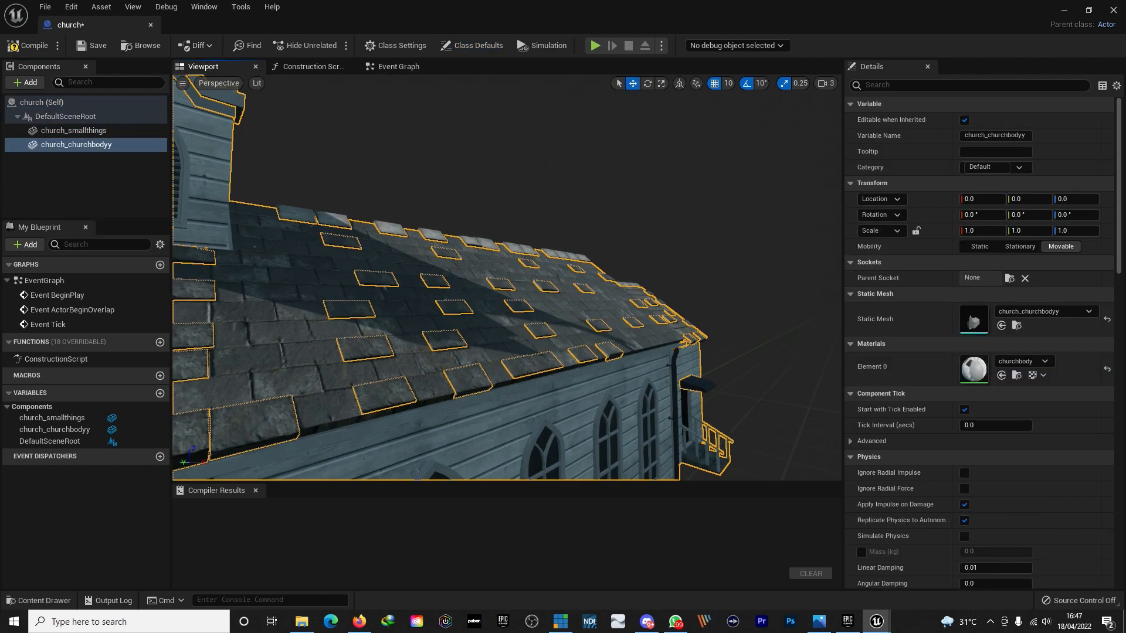
key(s)
right_drag(505, 161, 553, 190)
right_drag(525, 299, 497, 274)
key(d)
key(a)
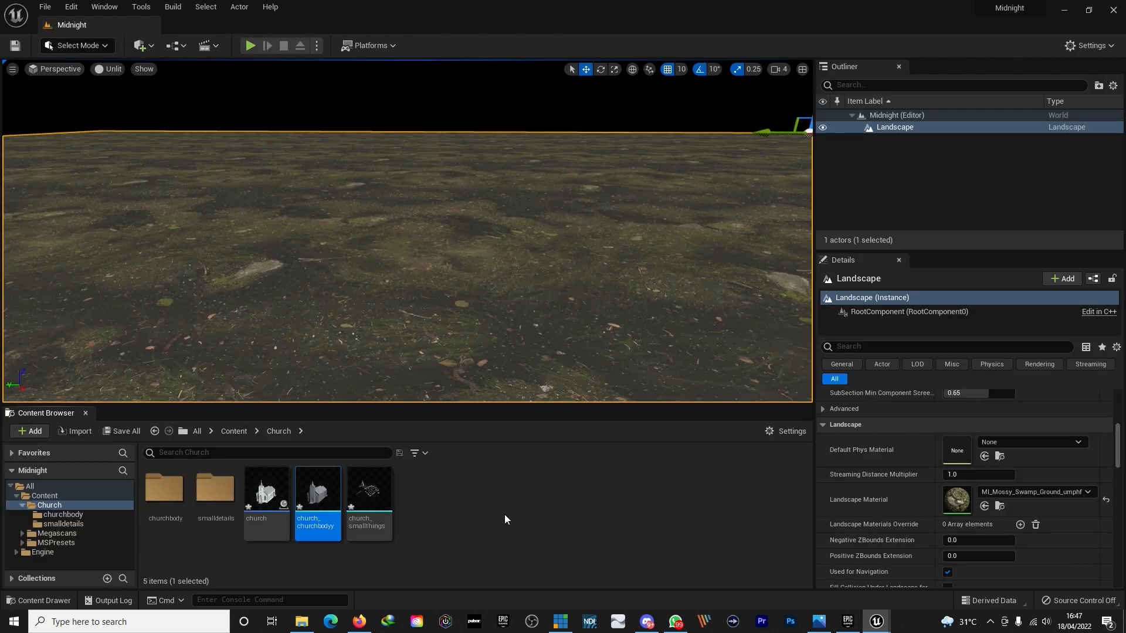
Step: Disable Enable Nanite Support and Build Nanite for the church_churchbodyy mesh and save it
mouse_move(321, 486)
text(nanite)
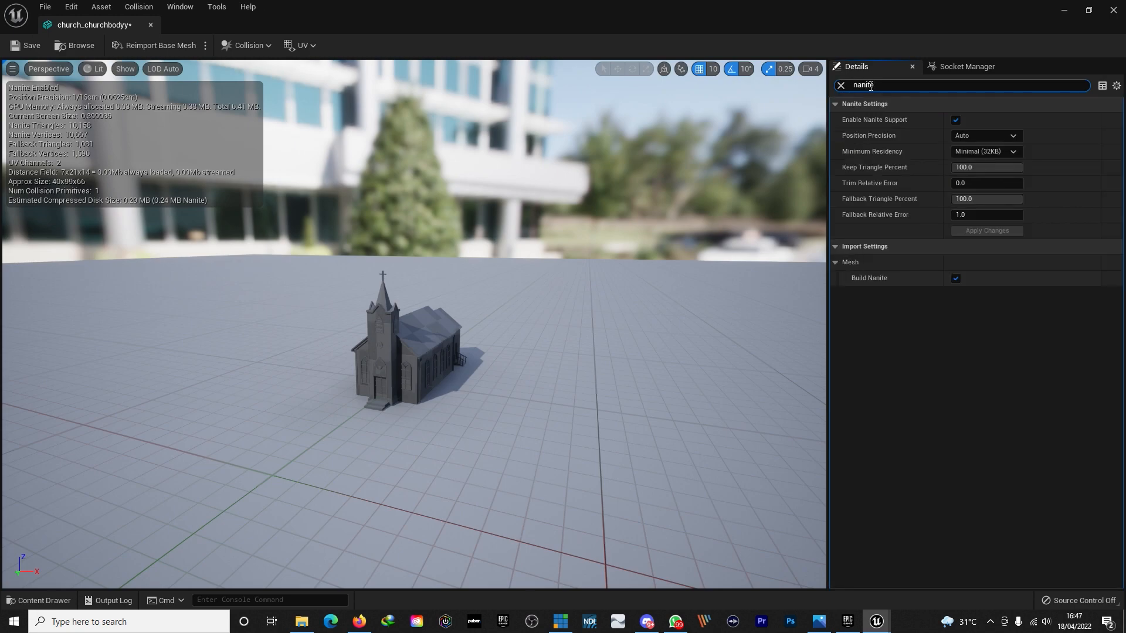
click(955, 121)
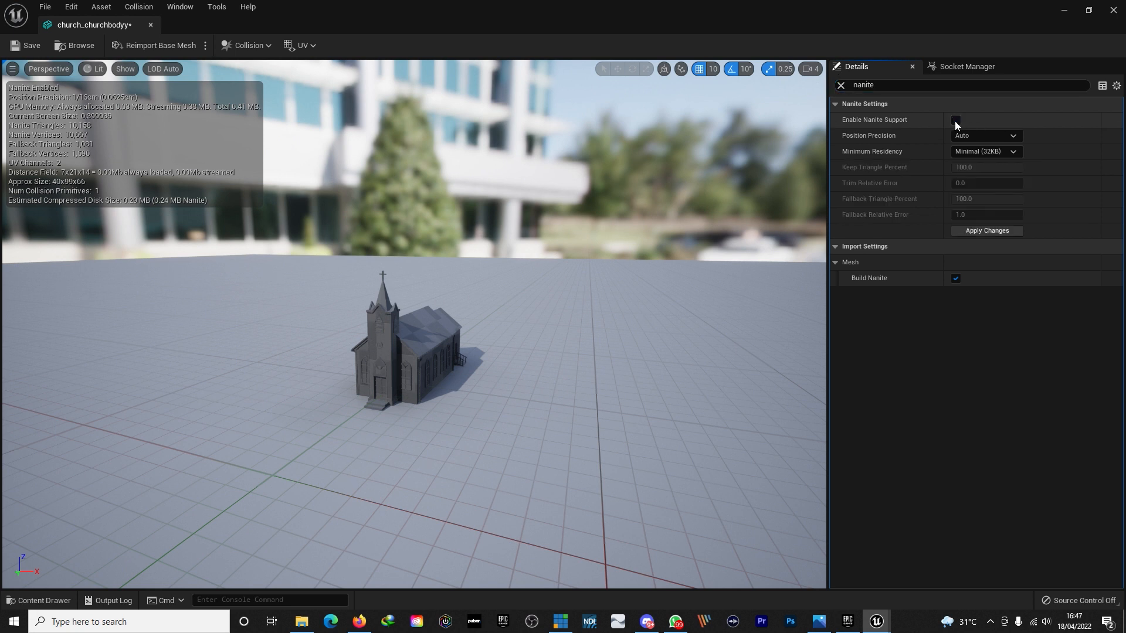
click(955, 278)
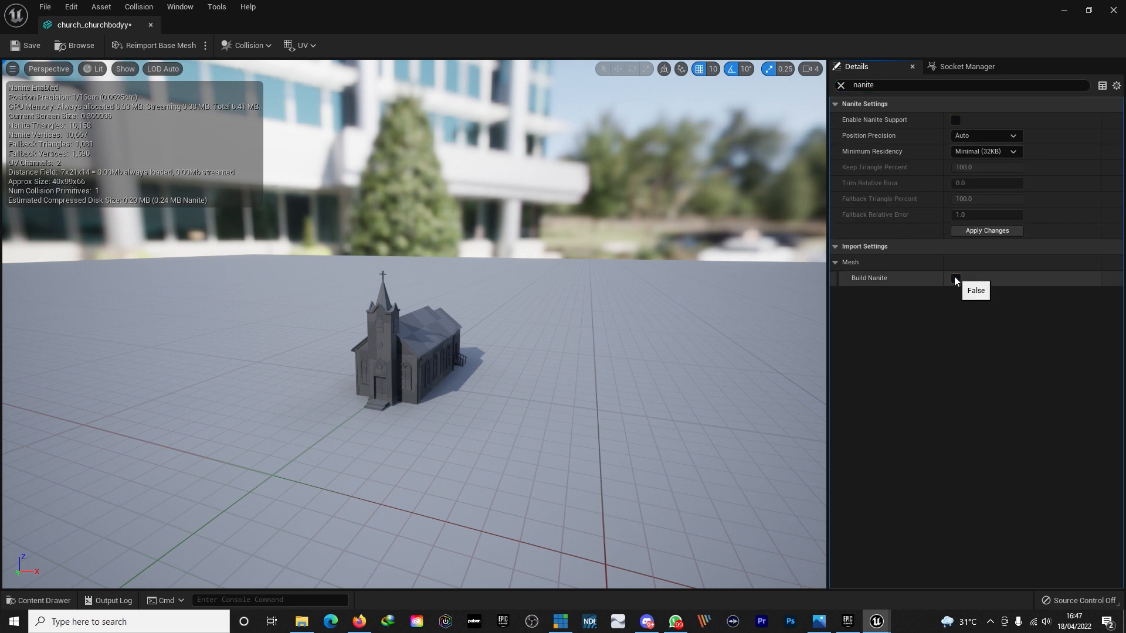
click(24, 45)
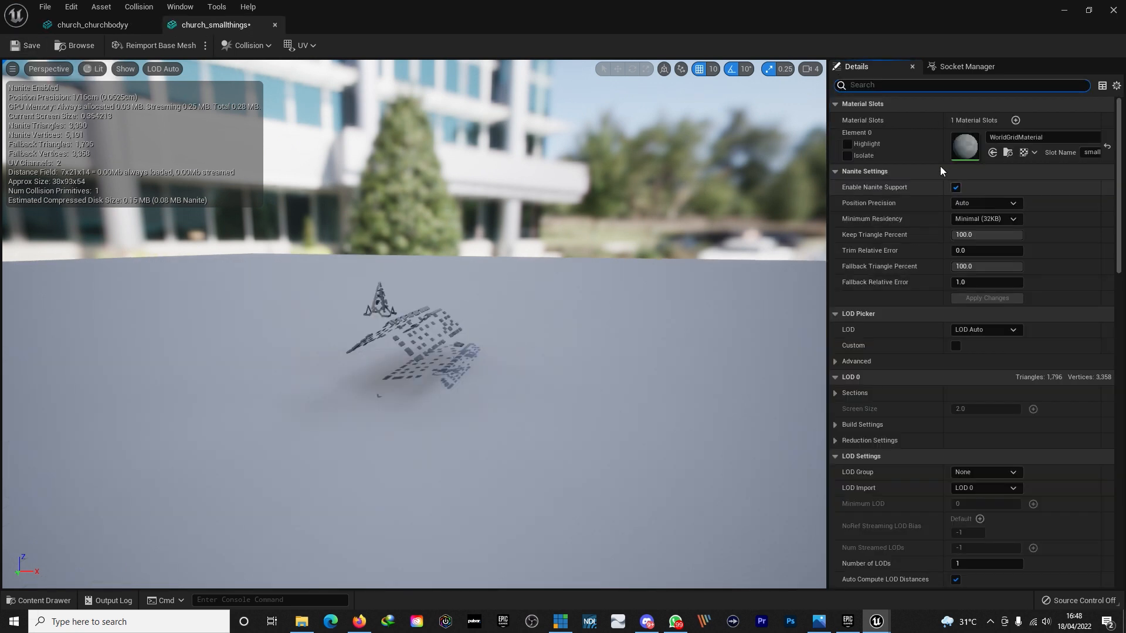
Step: Disable Enable Nanite Support and Build Nanite for the church_smallthings mesh and save it
click(883, 84)
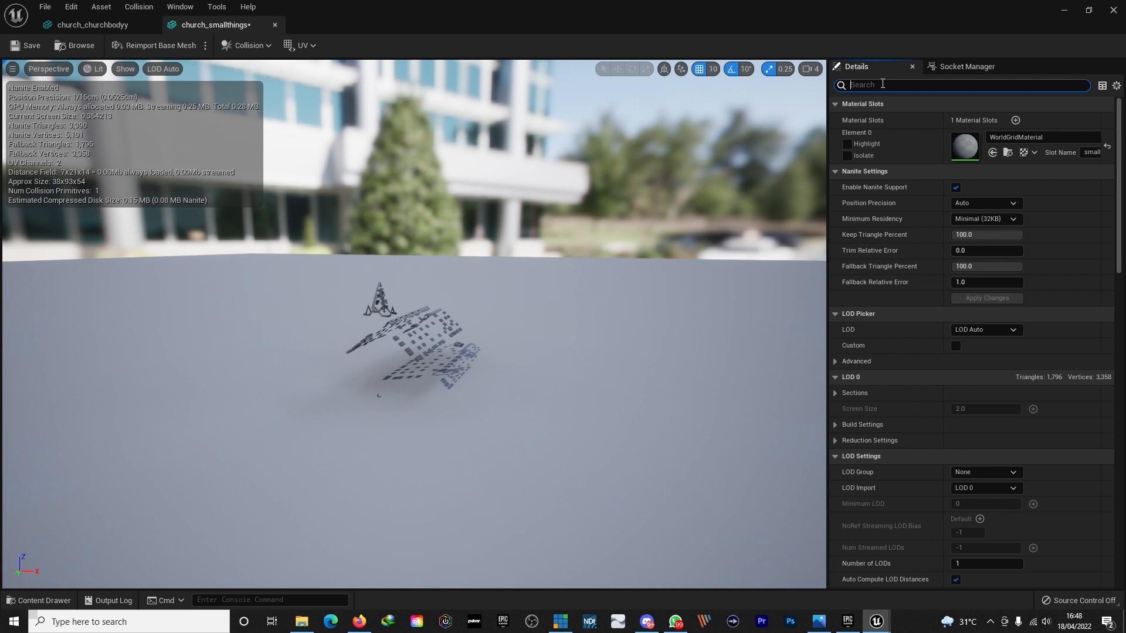
text(nanite)
click(956, 120)
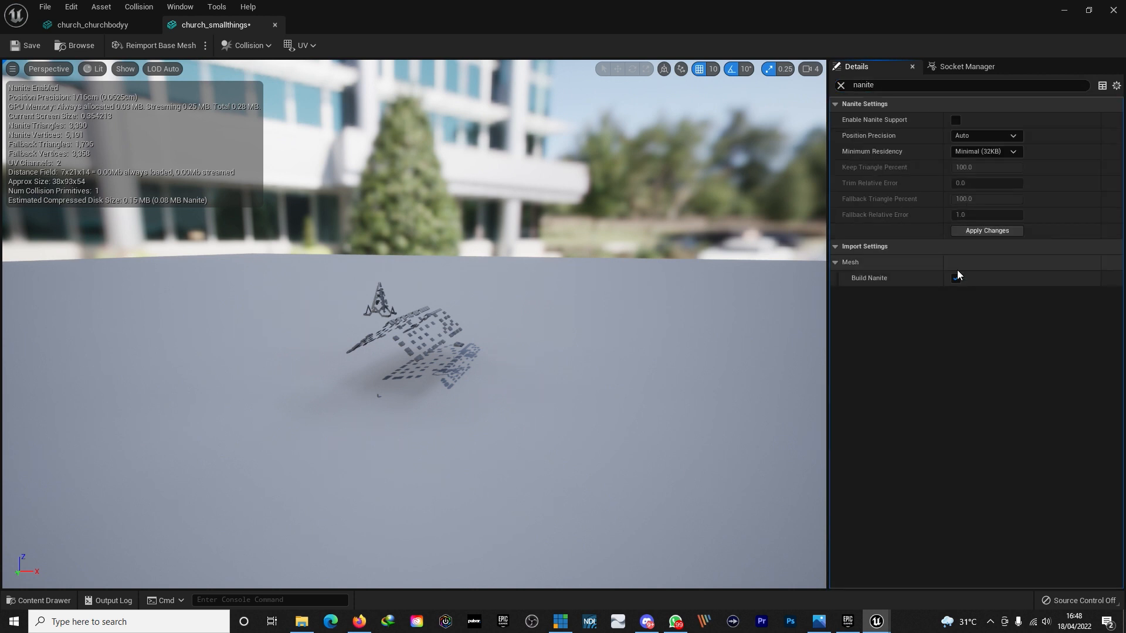
click(956, 278)
click(24, 45)
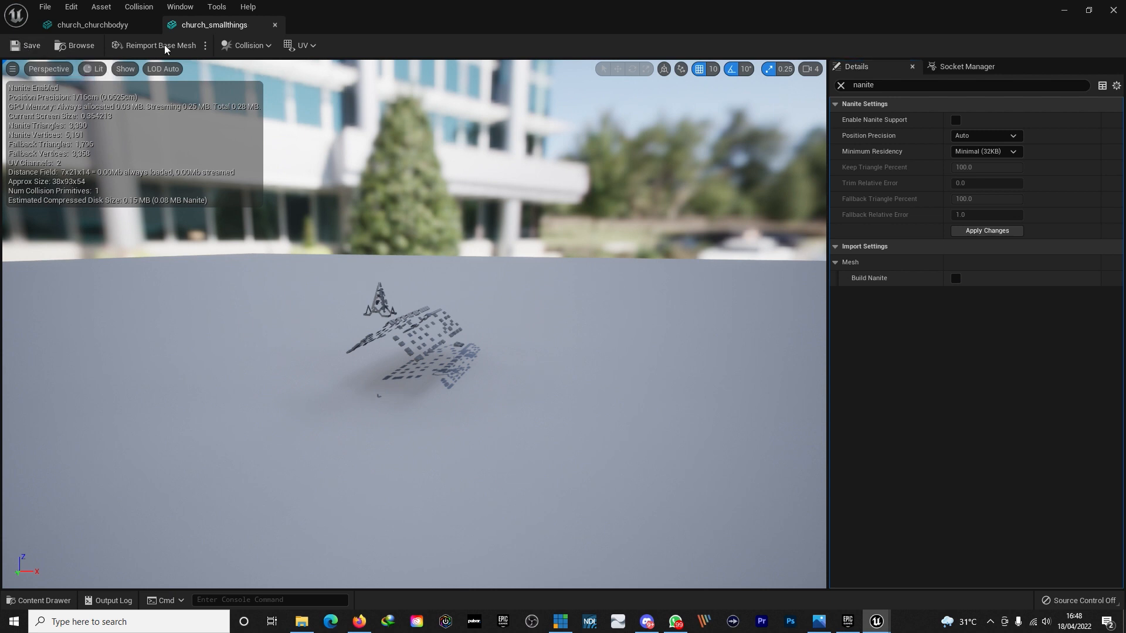
Step: Close the church_smallthings and church_churchbodyy mesh editors, applying the level of detail changes to both
click(275, 25)
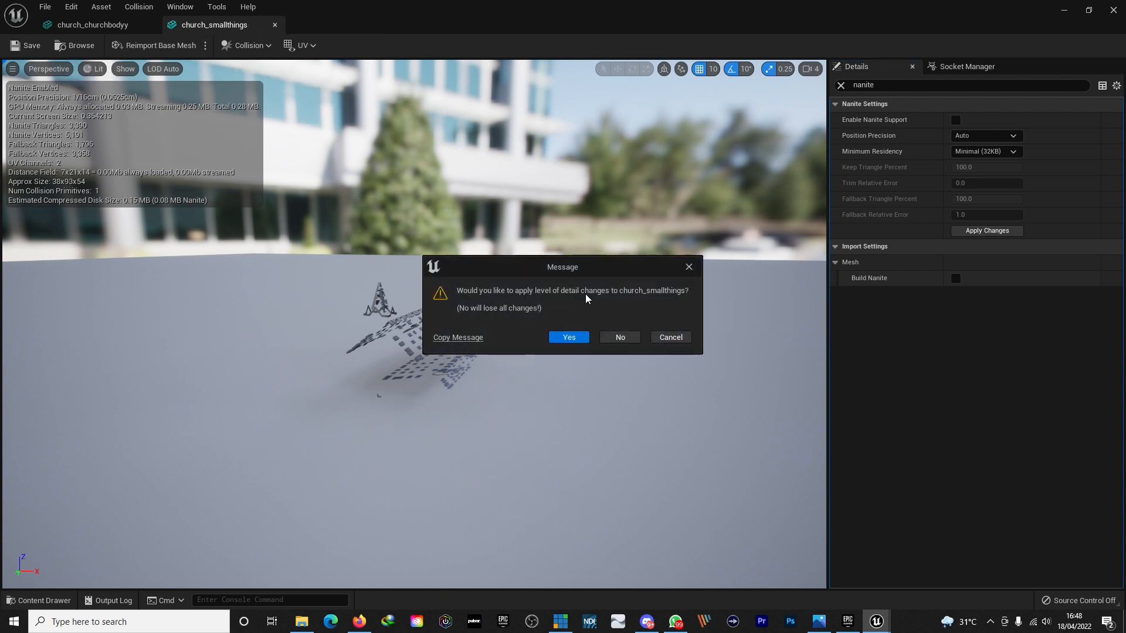
click(568, 338)
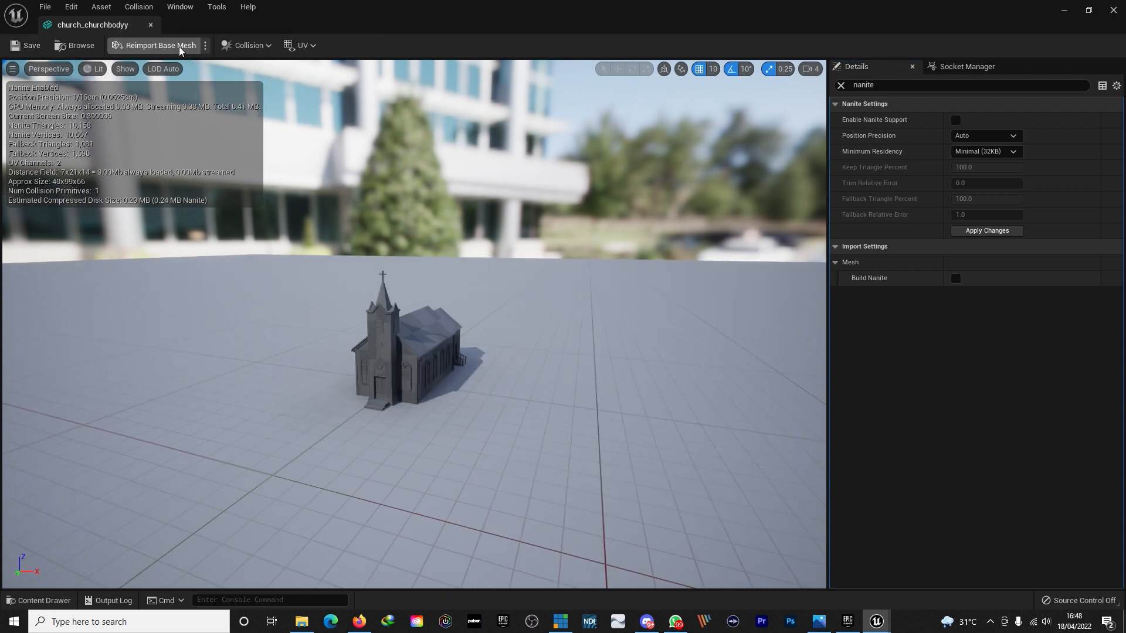
click(154, 26)
click(570, 337)
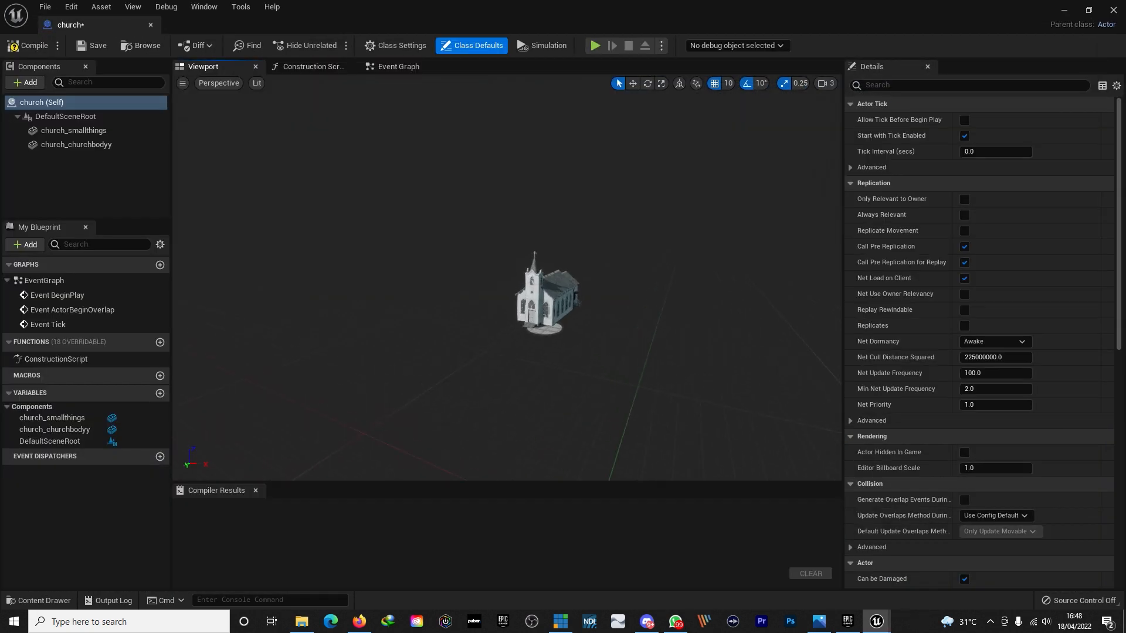
Step: Inspect the whole church model in the blueprint viewport from near and far, checking how its meshes and textures render
key(w)
mouse_move(570, 338)
right_down()
mouse_move(592, 355)
mouse_move(586, 324)
right_up()
key(s)
mouse_move(479, 290)
right_down()
mouse_move(479, 270)
mouse_move(478, 290)
right_up()
key(w)
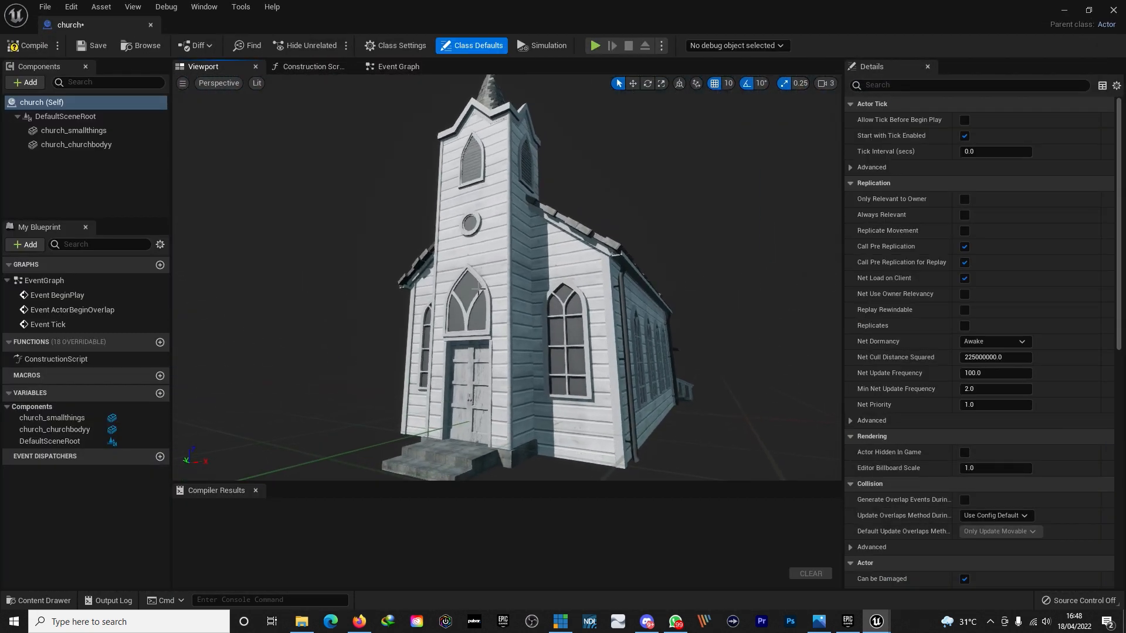
right_drag(486, 165, 509, 219)
key(s)
key(w)
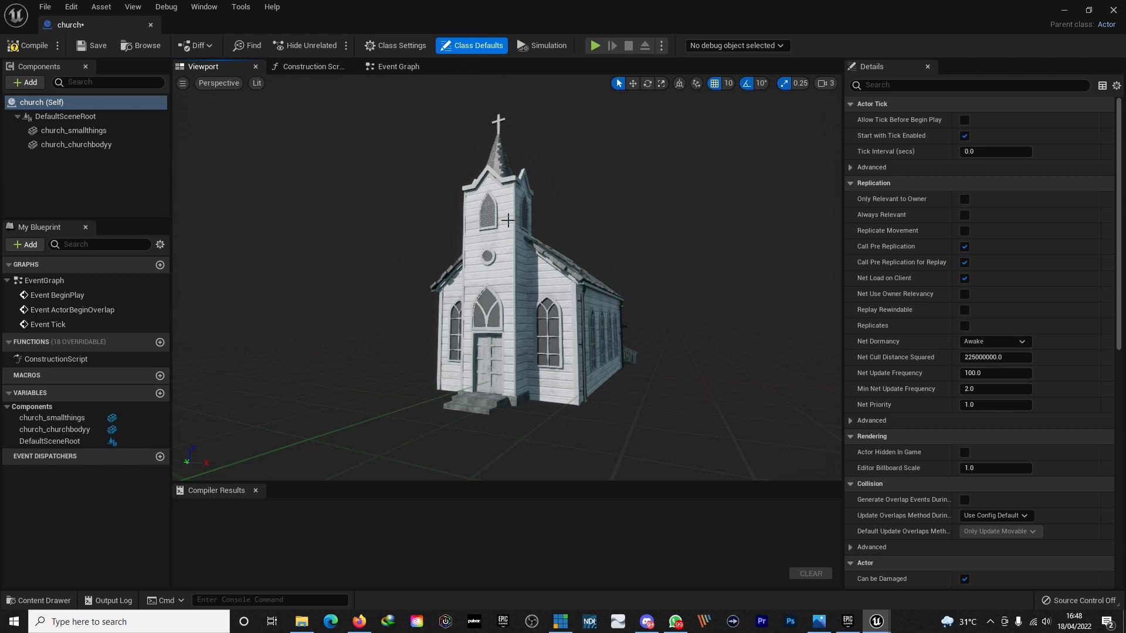
right_drag(508, 221, 538, 321)
key(e)
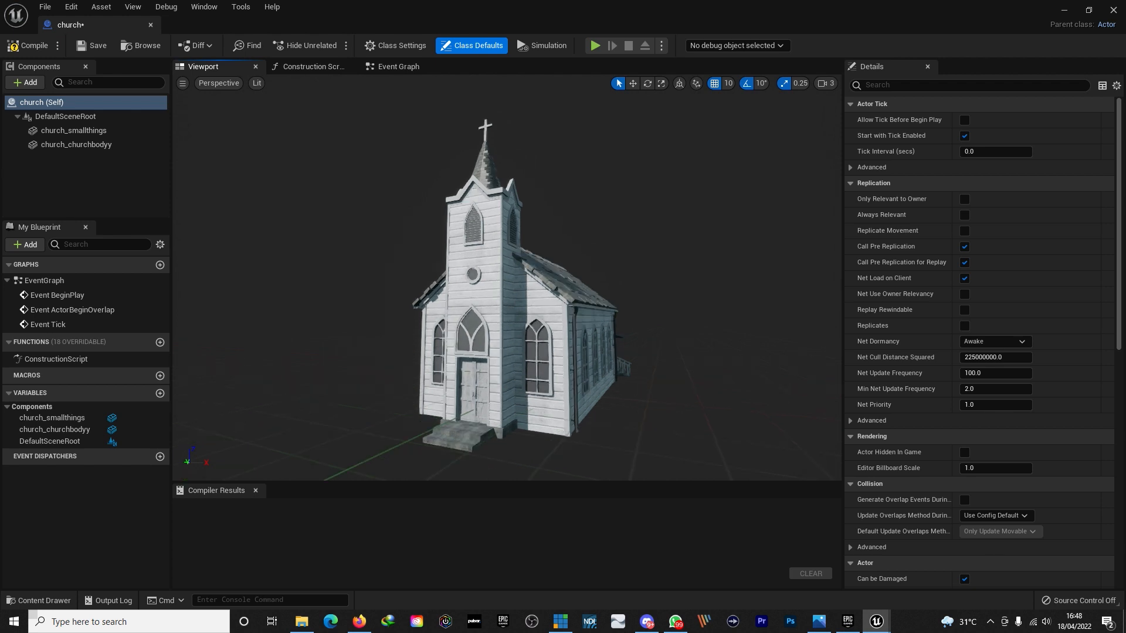
Step: Save and compile the church blueprint, and close its editor
click(98, 49)
click(31, 46)
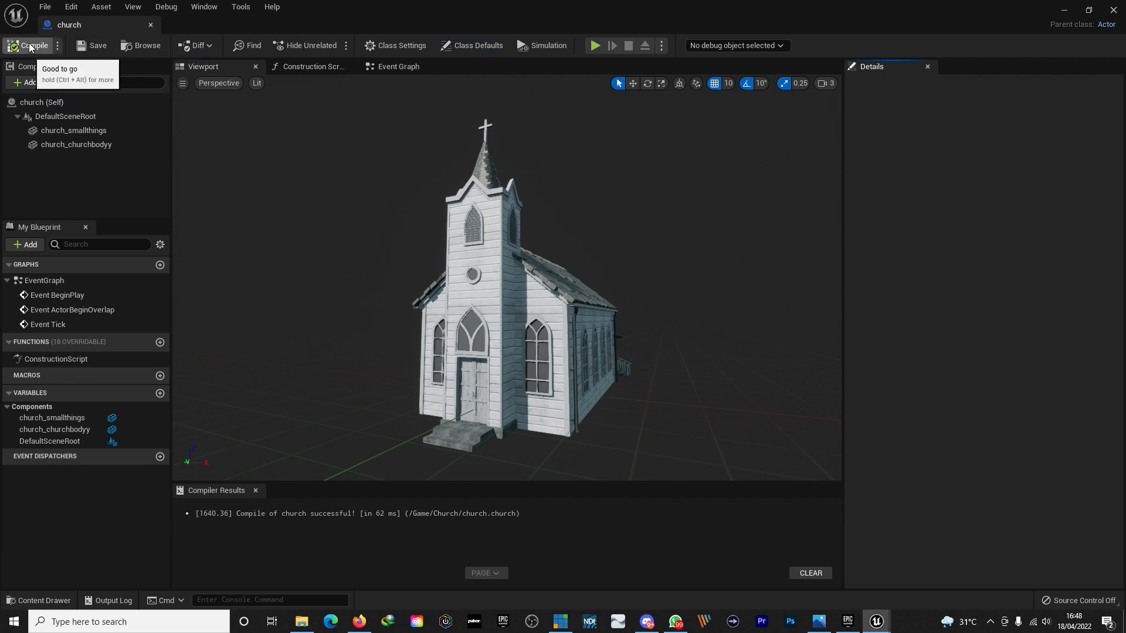
click(151, 25)
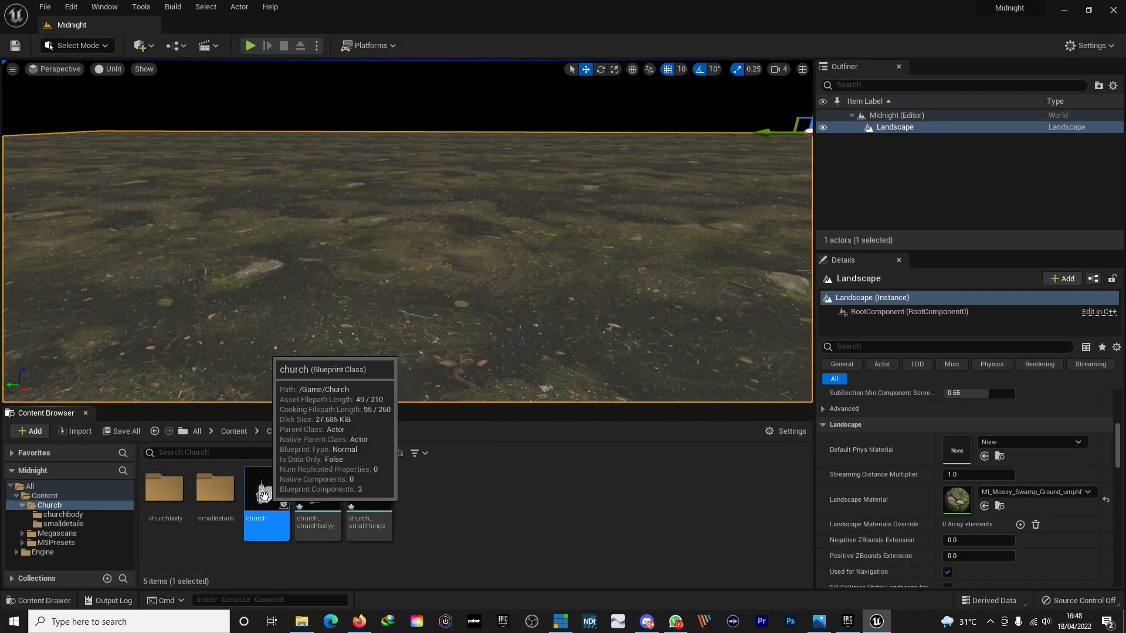
Step: Place the church blueprint on the landscape at about X 380, Y 40, Z 0
drag(264, 495, 423, 268)
key(a)
right_drag(409, 263, 472, 241)
key(w)
key(s)
scroll(950, 422, up, 5)
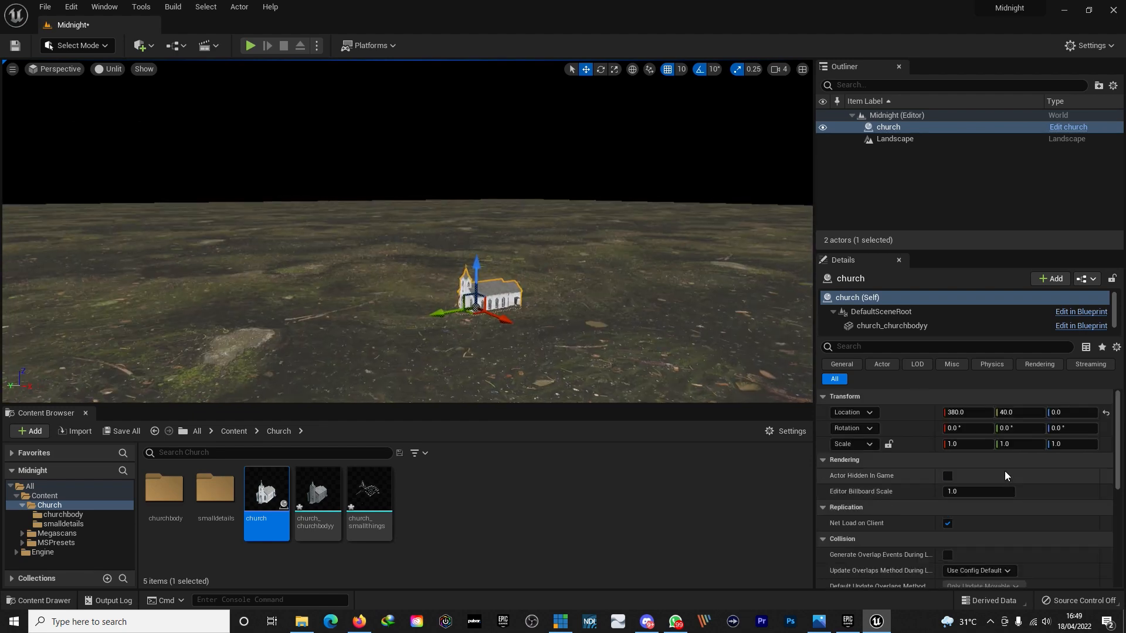
Step: Lock the church's scale proportions and set its scale to 20 on all axes
click(889, 444)
click(1062, 445)
text(20)
key(Return)
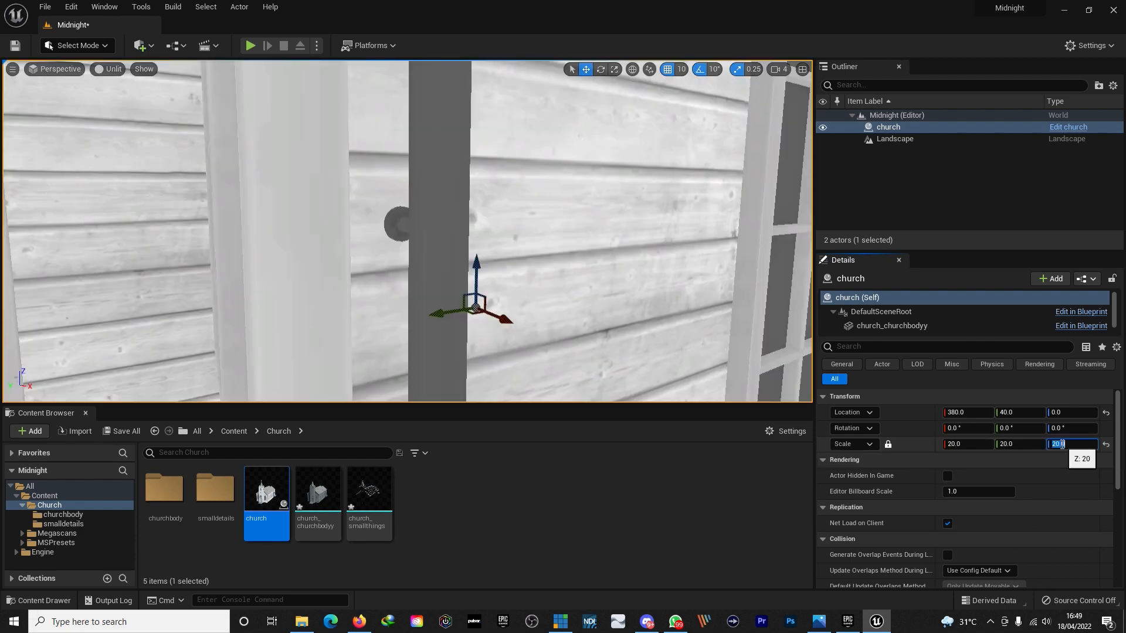
Step: Raise the church to Z 80 and set its X and Y location to 0
drag(450, 256, 461, 237)
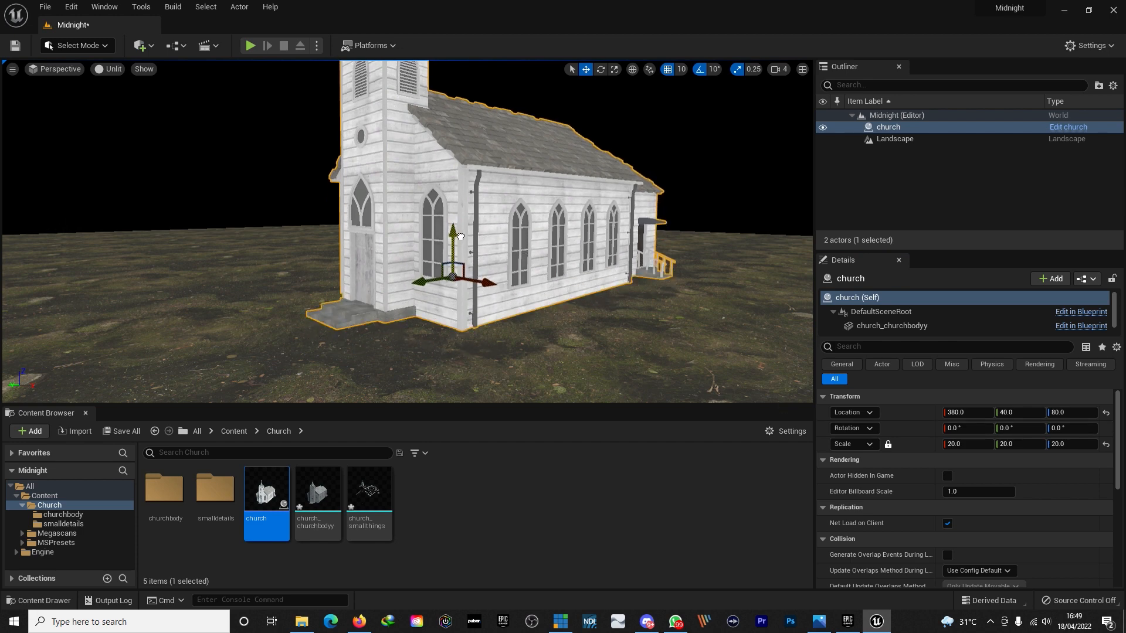
right_drag(460, 237, 498, 238)
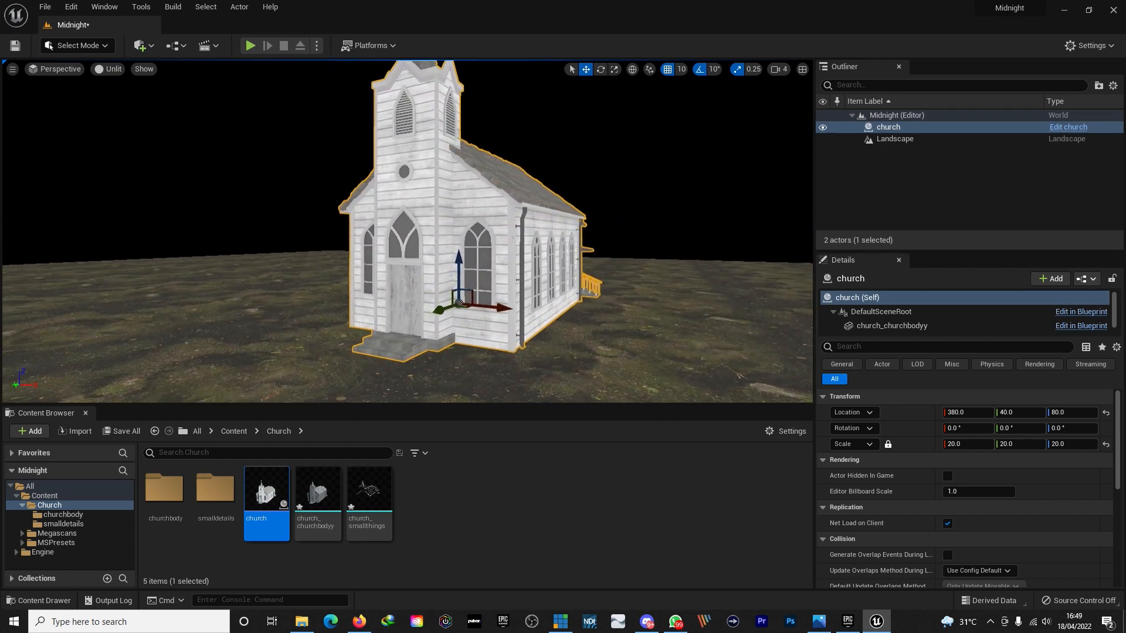
click(1015, 413)
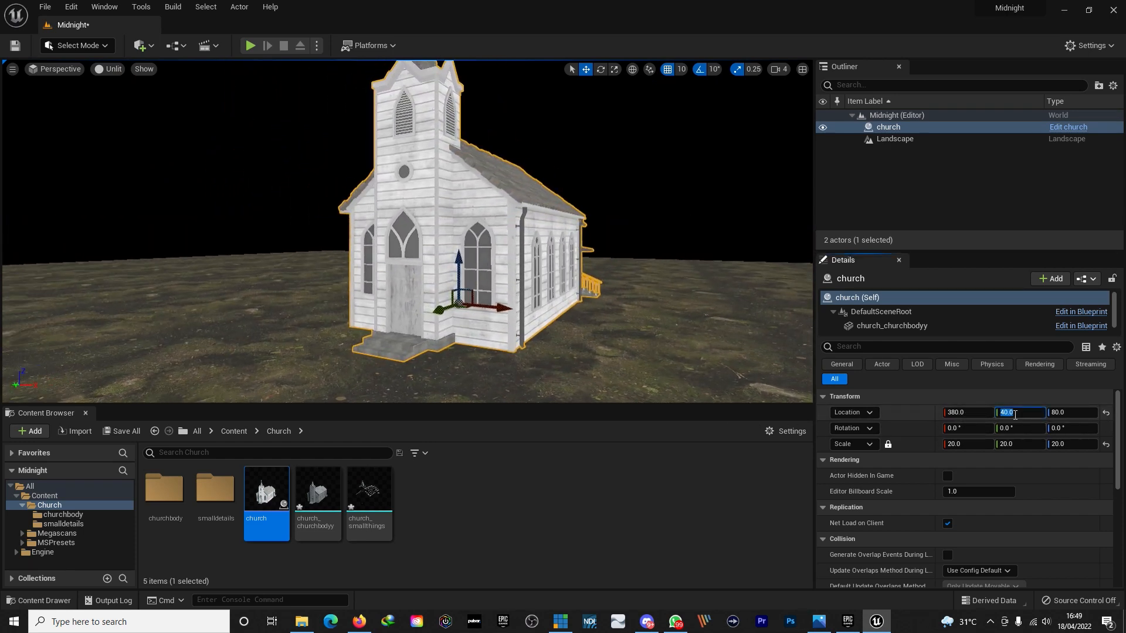
text(0)
key(Return)
click(967, 413)
text(0)
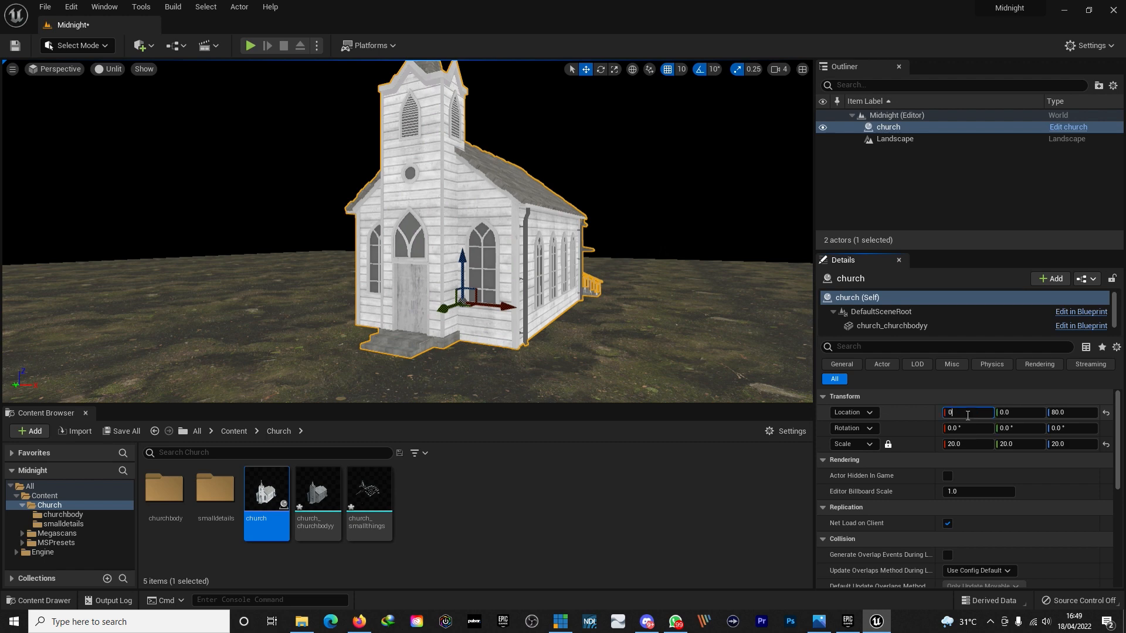
key(Return)
mouse_move(498, 238)
right_down()
mouse_move(522, 239)
mouse_move(498, 238)
mouse_move(511, 238)
right_up()
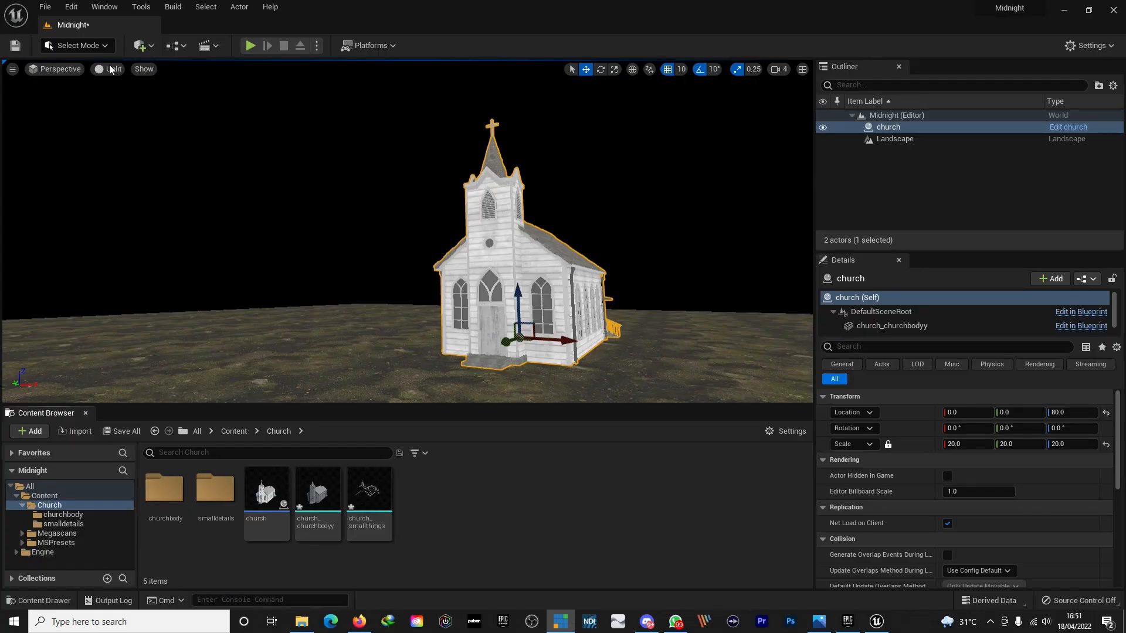
Step: Switch the viewport to Lit mode and check that engine content is enabled in the Content Browser
click(111, 69)
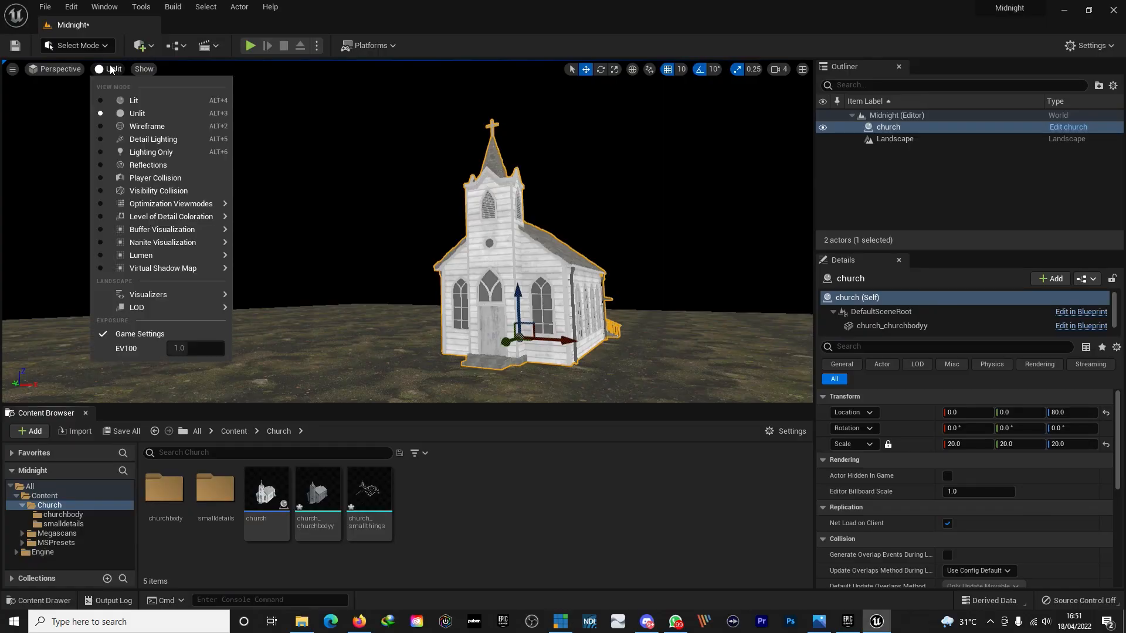
click(130, 111)
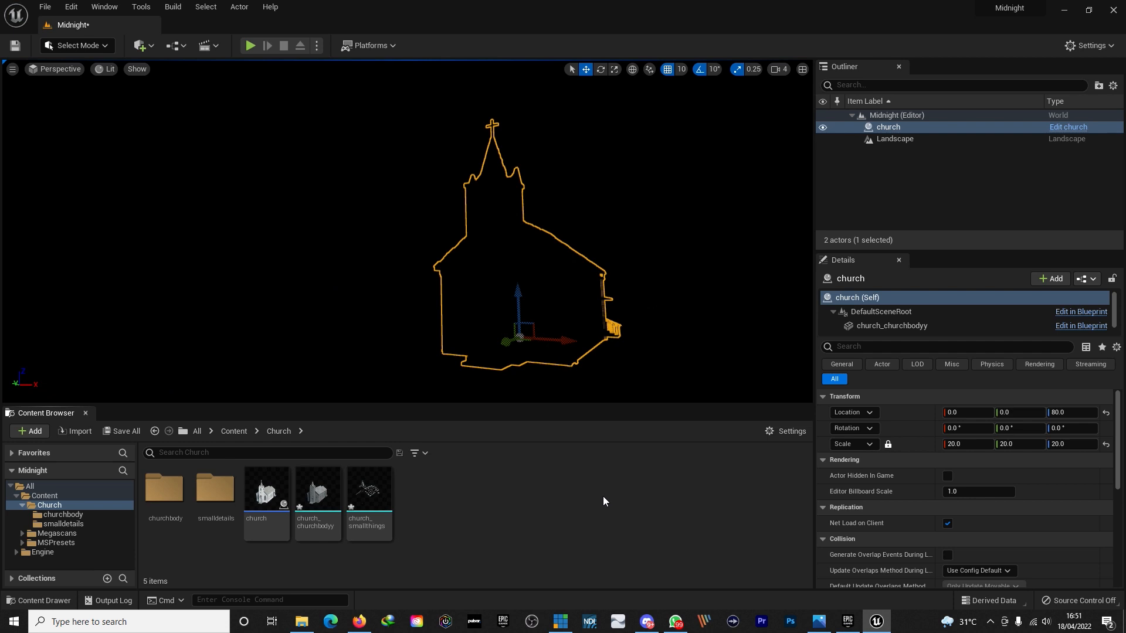
click(782, 431)
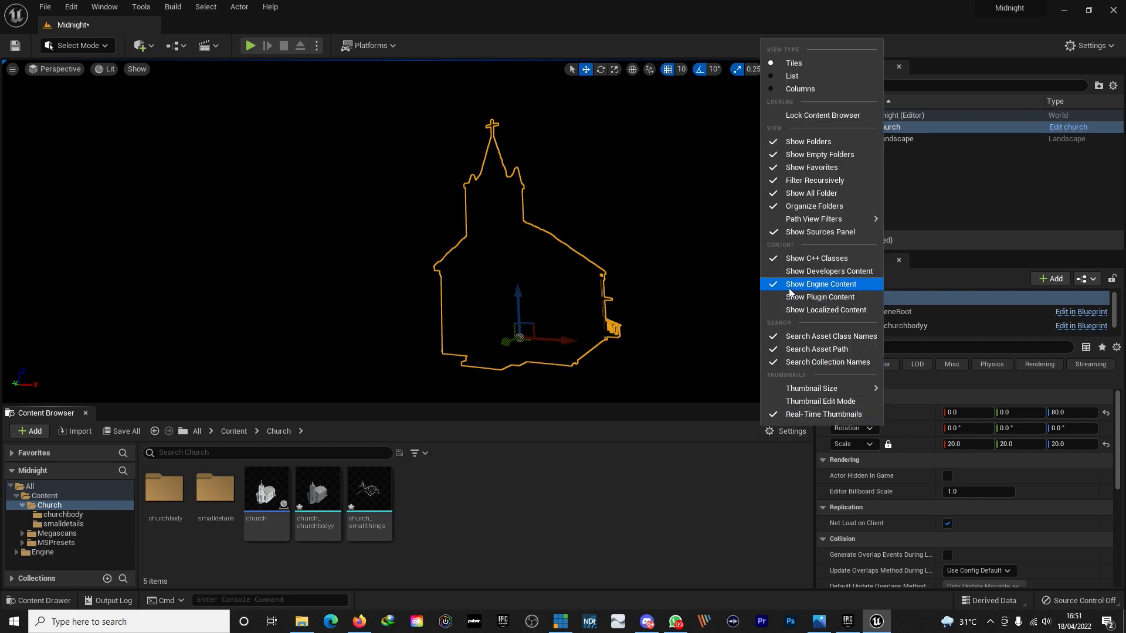
click(581, 497)
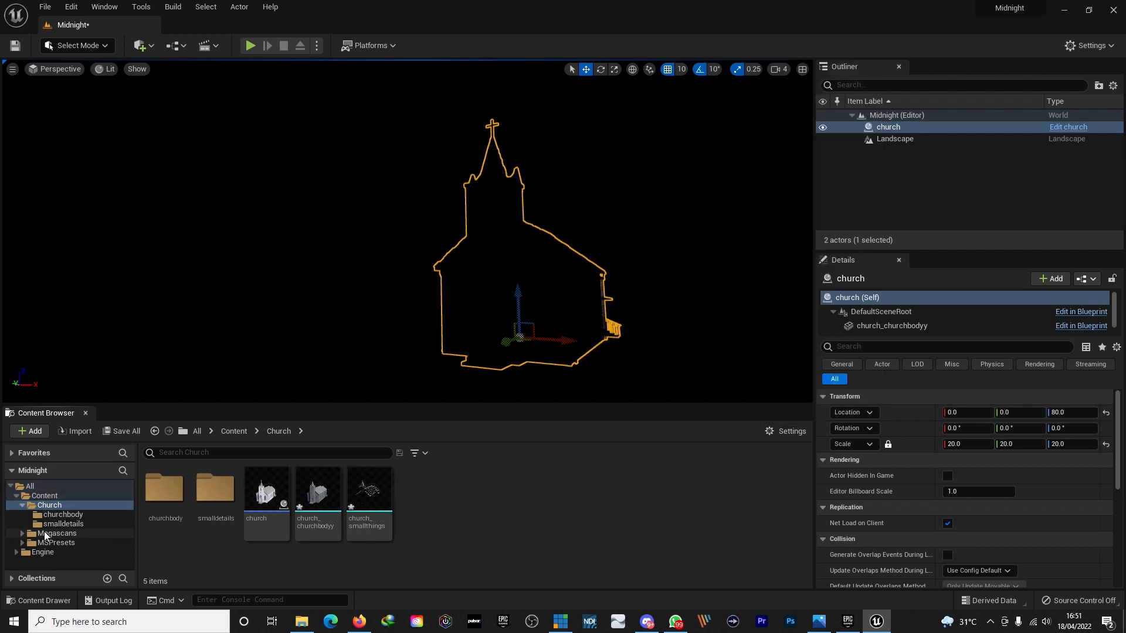
Step: Search the Engine content for "bp_sky" and place BP_Sky_Sphere in the level at about X 210, Y 1930, Z 400
click(44, 553)
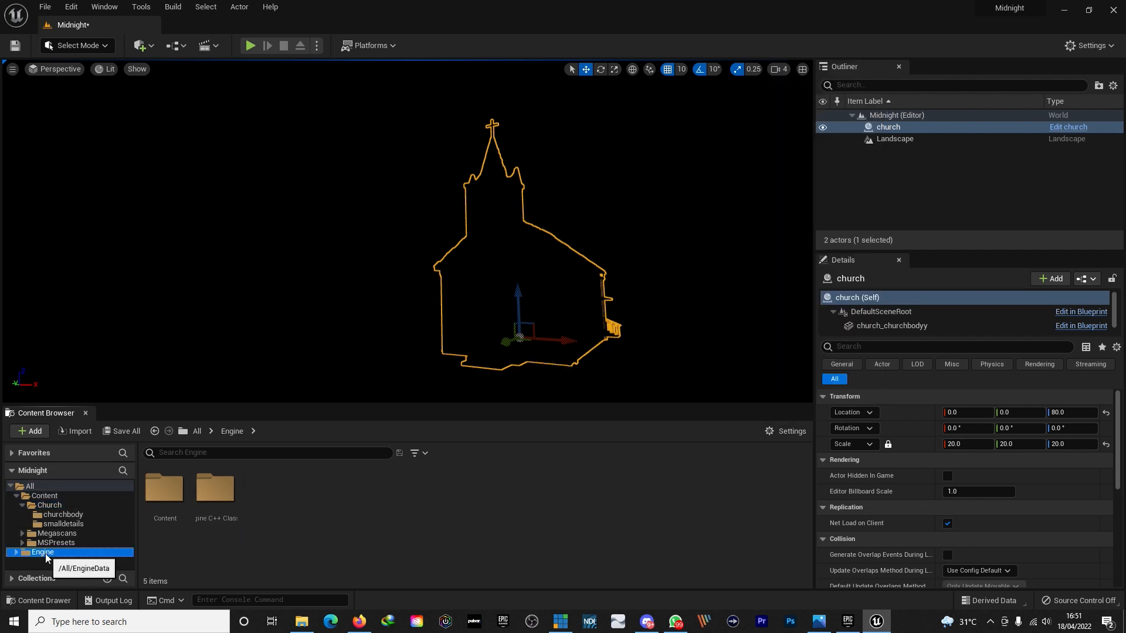
click(195, 452)
text(bp)
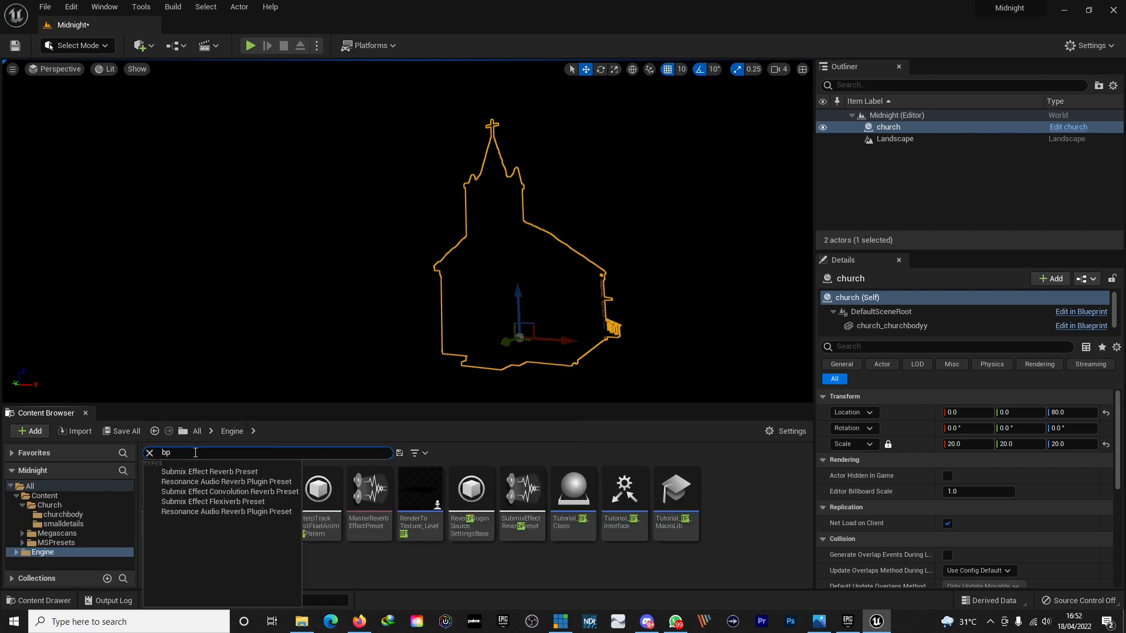
text(_sky)
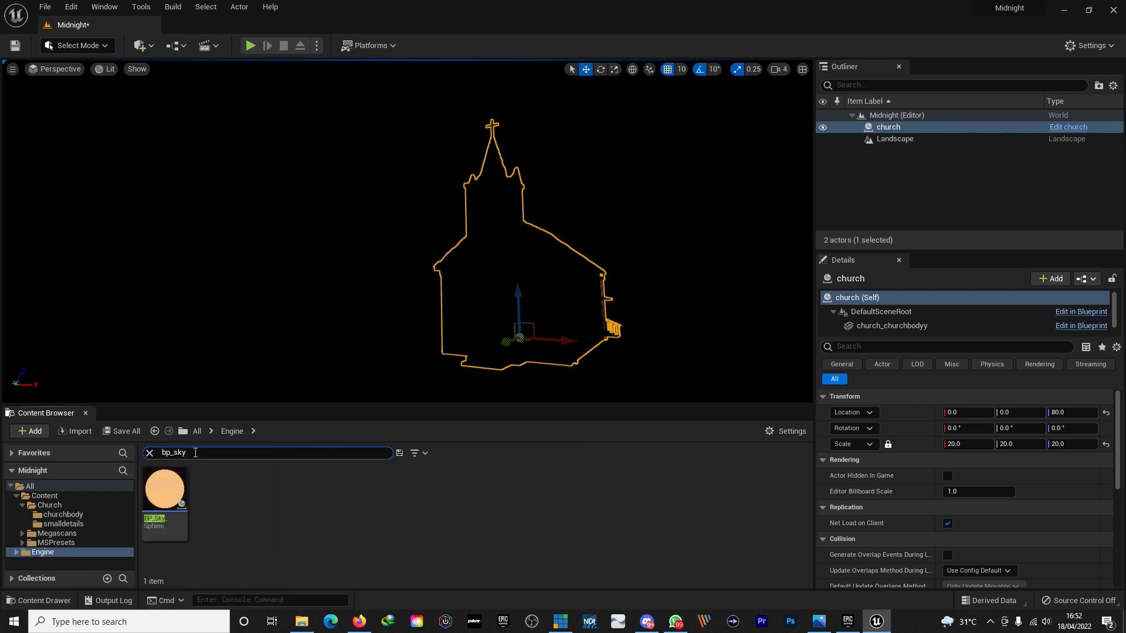
click(171, 488)
drag(190, 462, 301, 271)
click(458, 491)
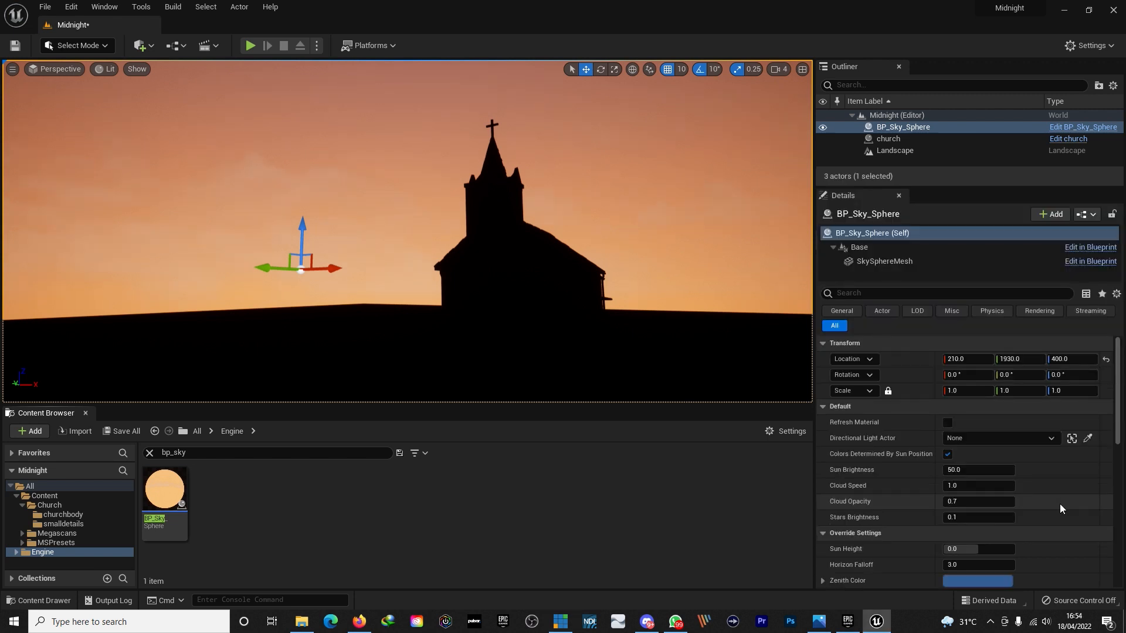
Step: Set the sky sphere's Sun Height to -1.0 and its Stars Brightness to about 0.004
scroll(1060, 509, down, 2)
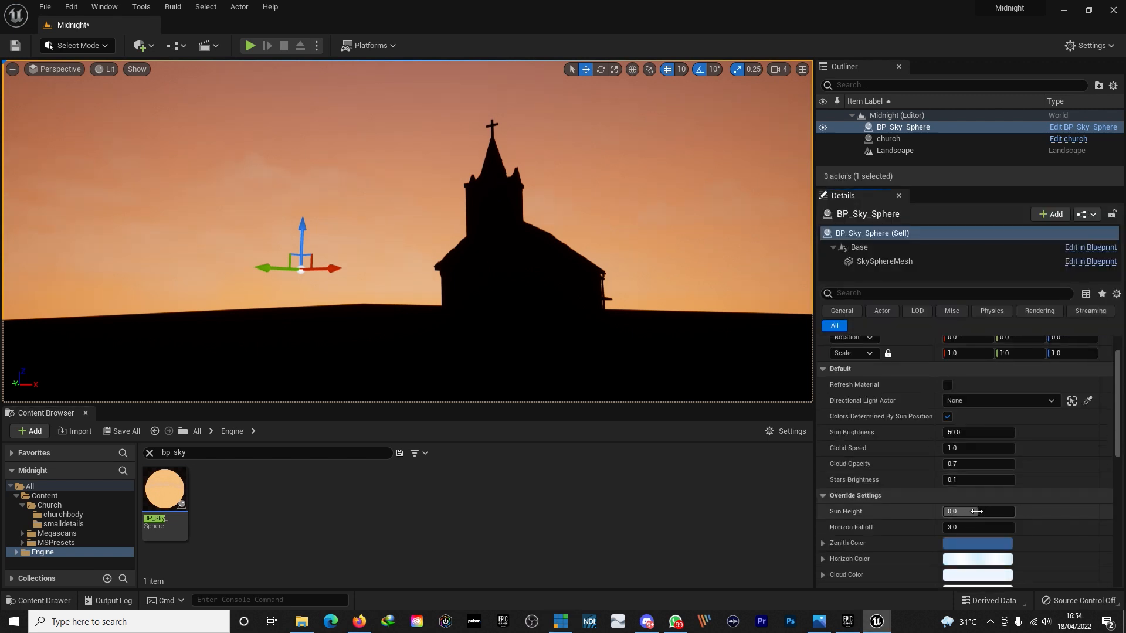
drag(970, 511, 926, 512)
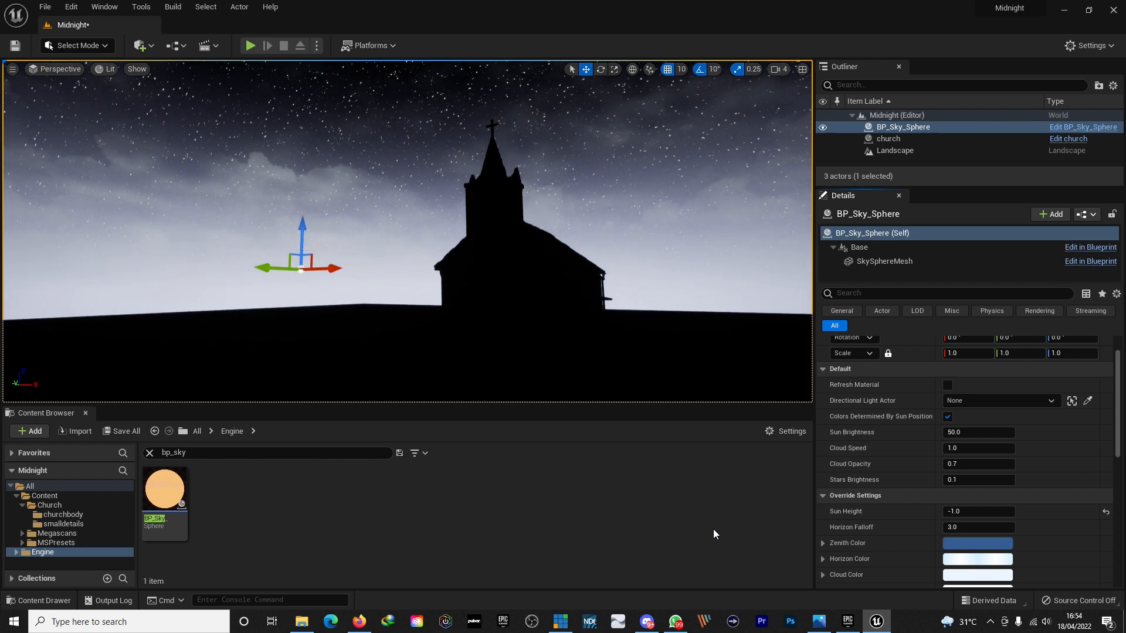
right_drag(594, 349, 610, 336)
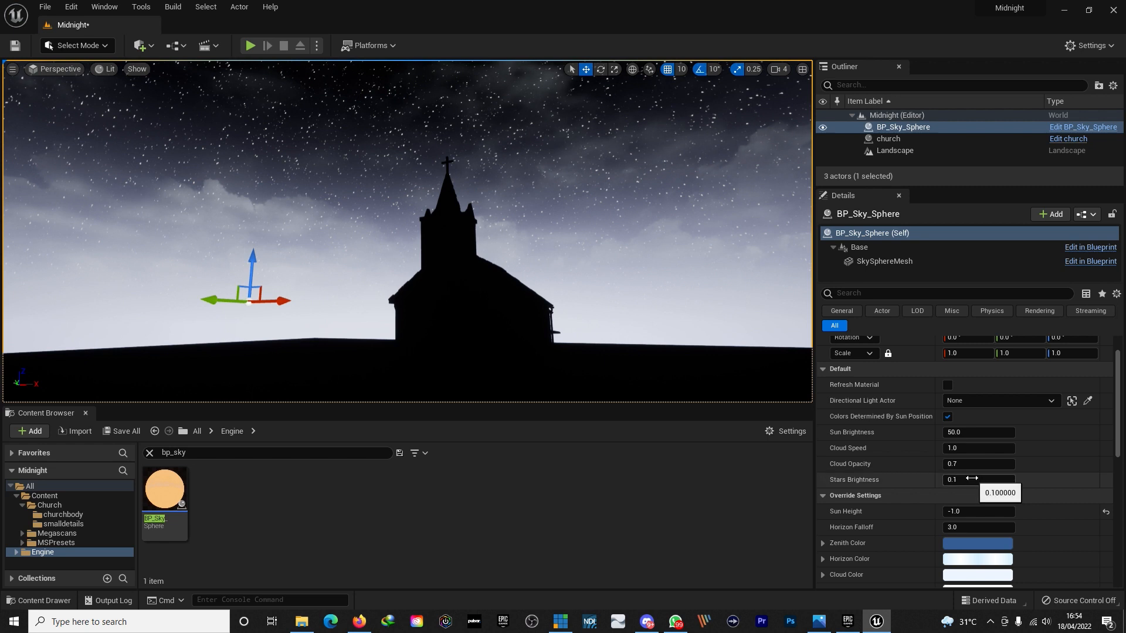
drag(972, 479, 964, 479)
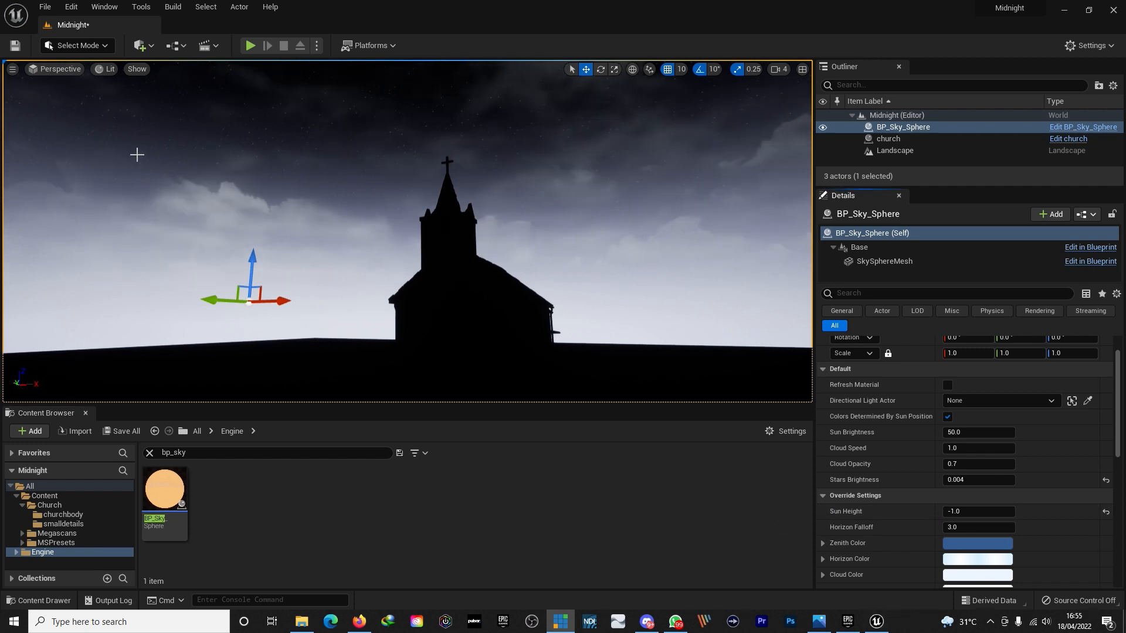
Step: Add a directional light to the level at about X 420, Y 1730, Z 550
click(151, 47)
mouse_move(194, 155)
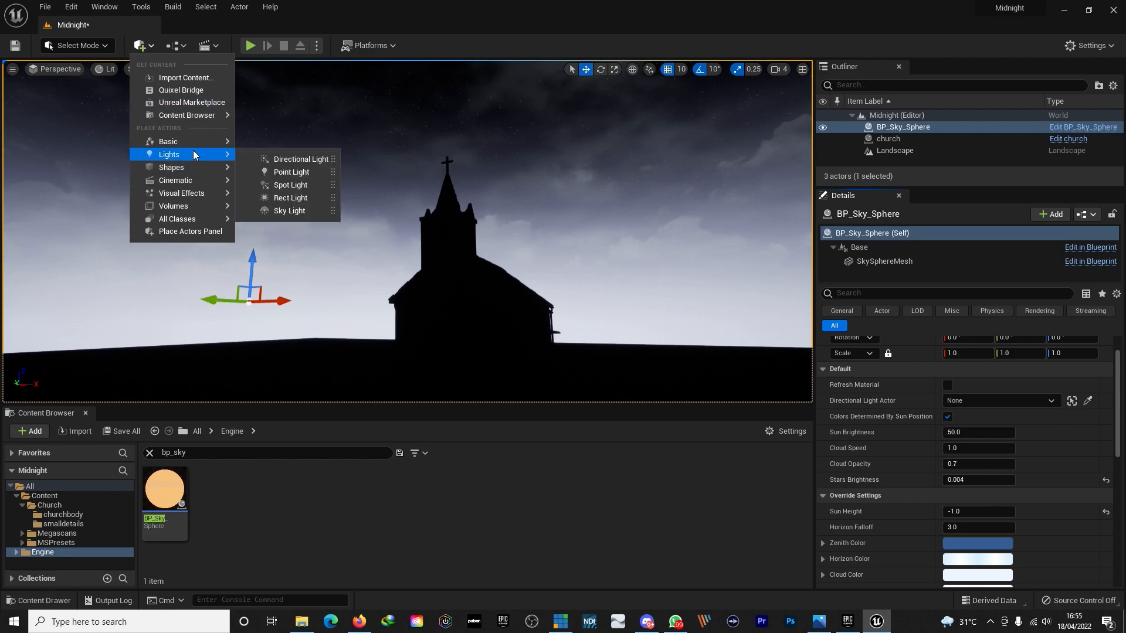
click(283, 158)
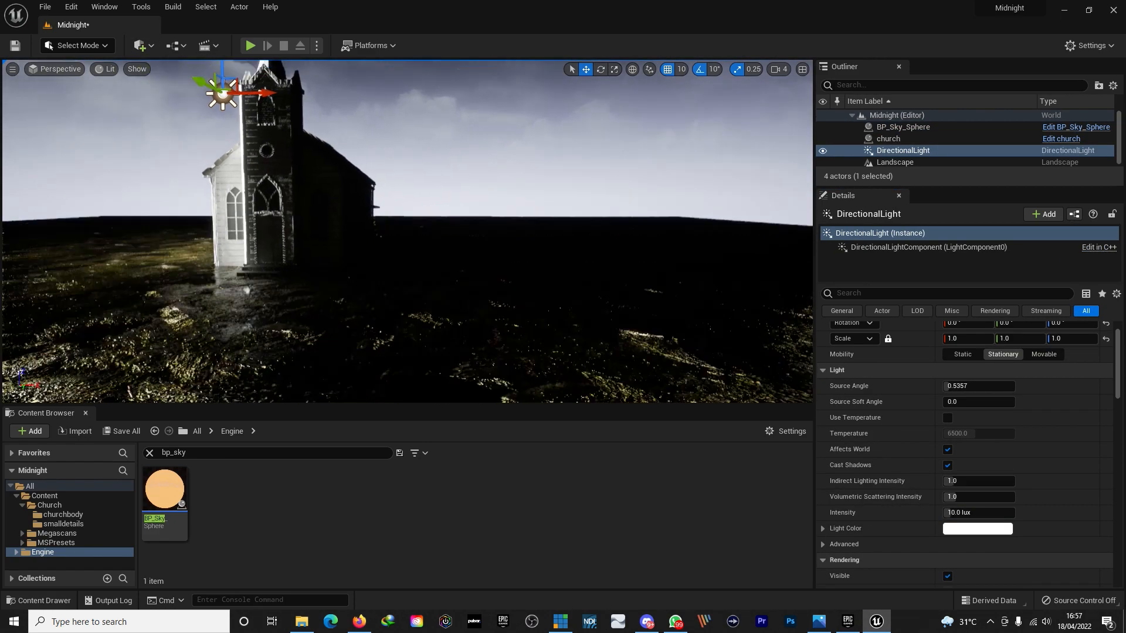
Step: Rotate the directional light to about -45° on Y and 105° on Z so it lights the church from behind its side
right_drag(407, 231, 547, 276)
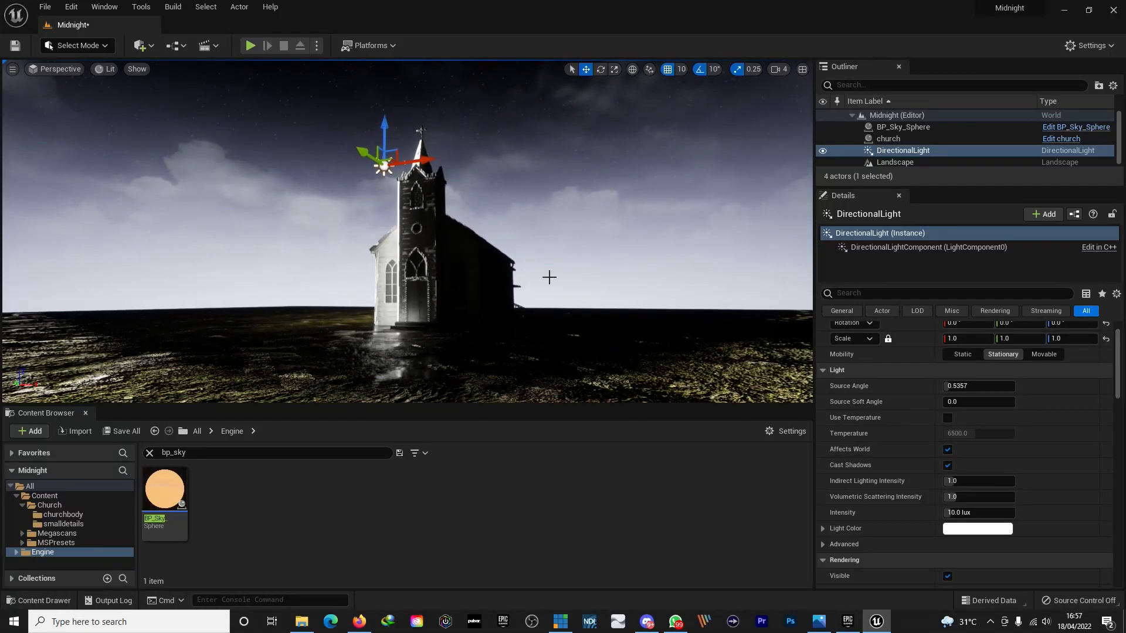
key(ctrl+l)
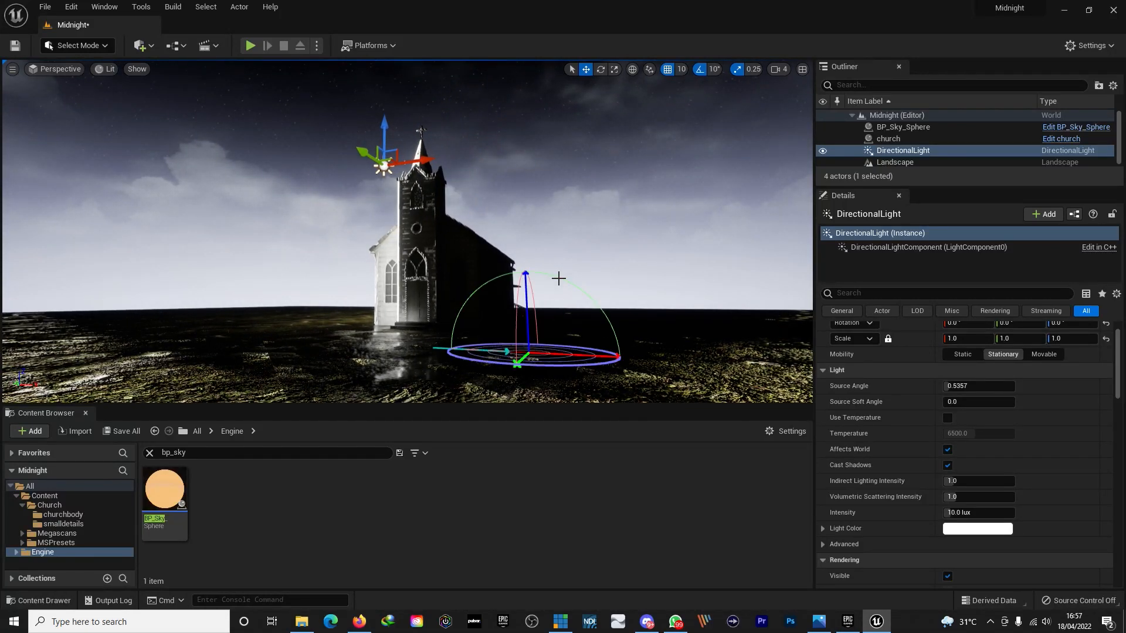
key(ctrl+l)
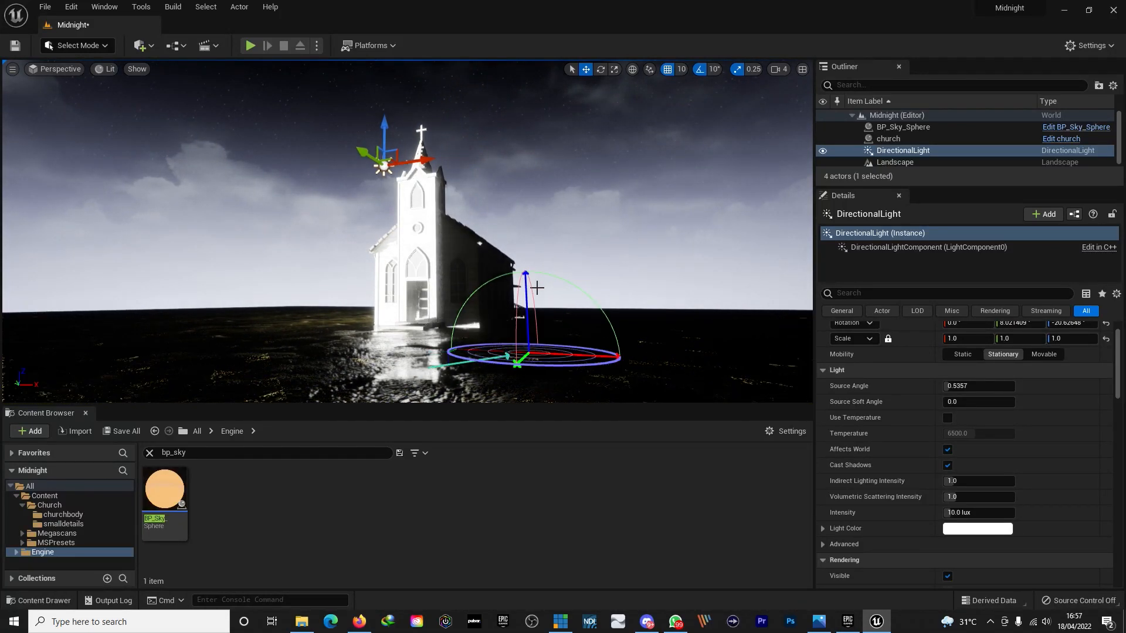
key(ctrl+l)
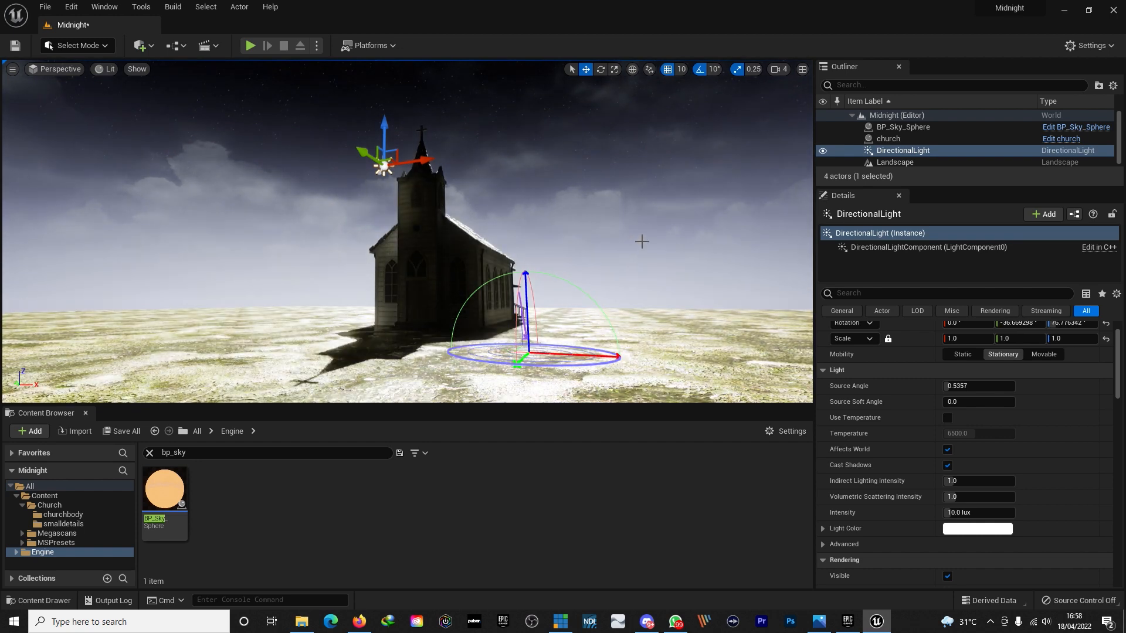
key(ctrl+l)
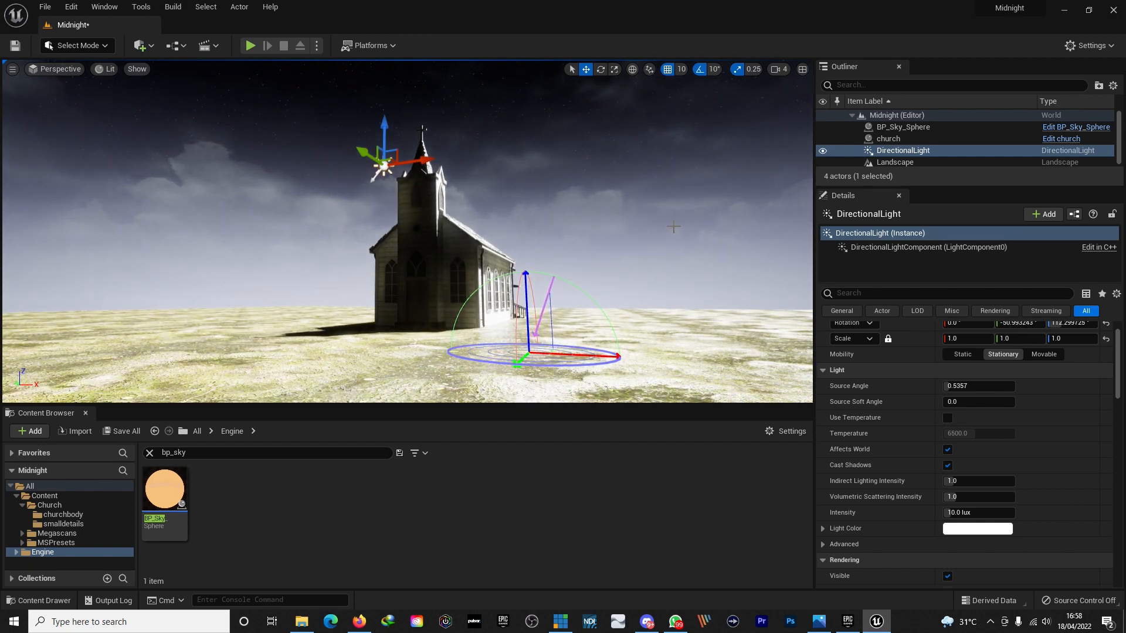
key(ctrl+l)
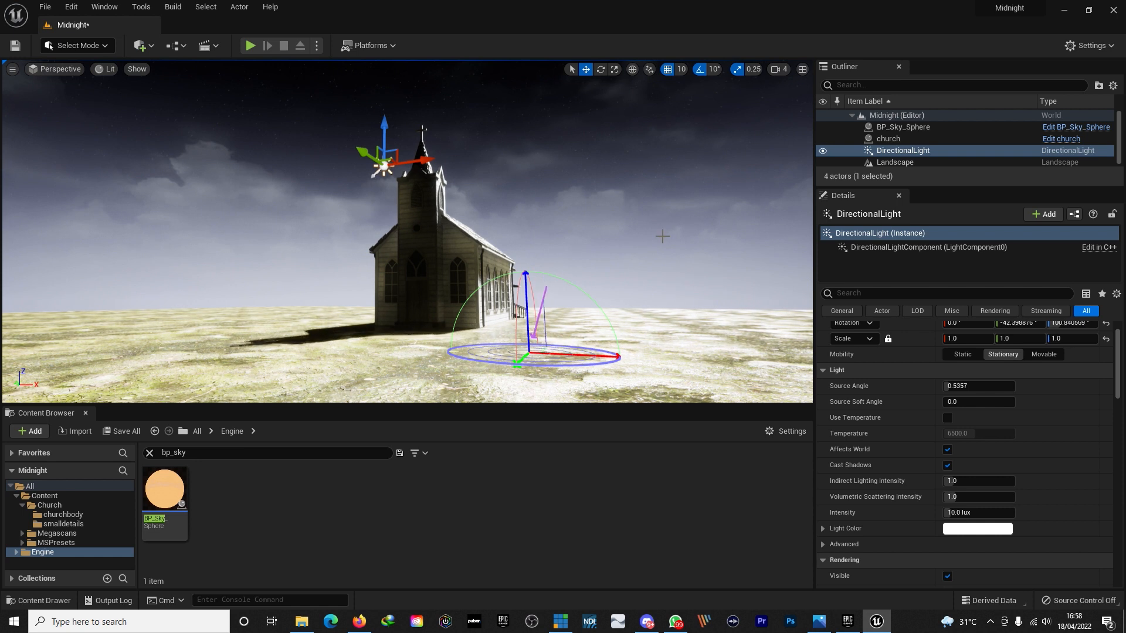
key(ctrl+l)
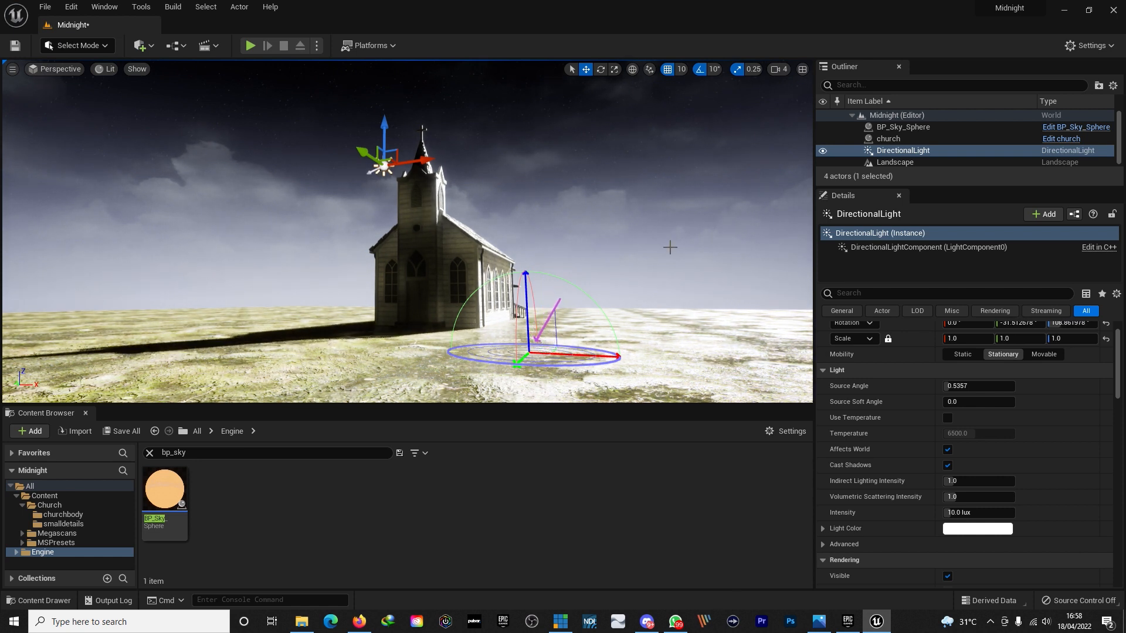
key(ctrl+l)
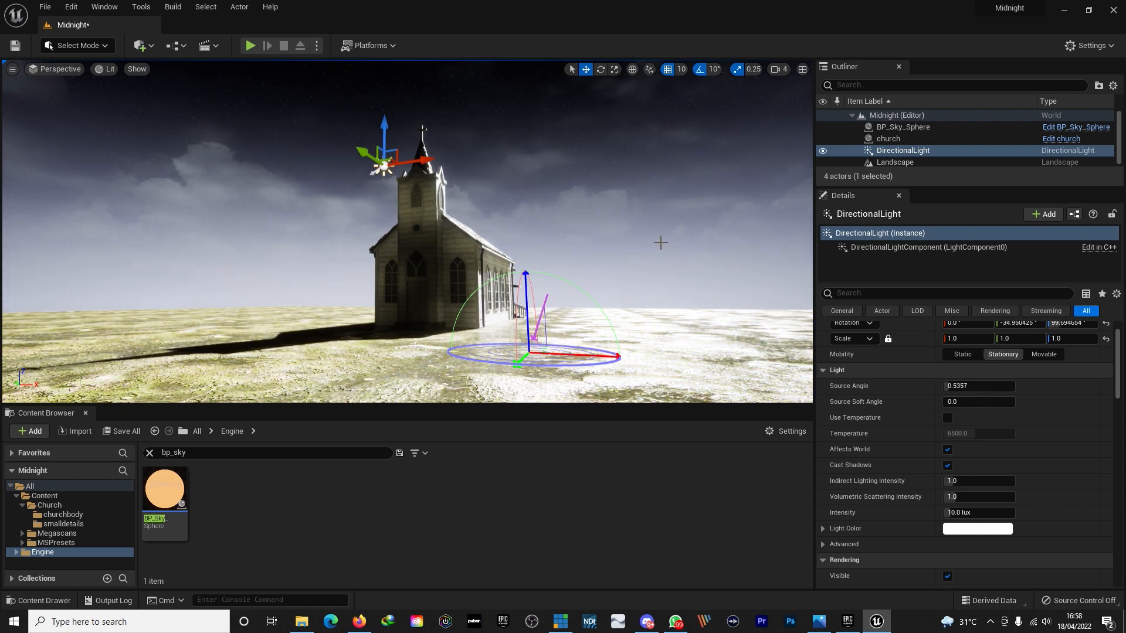
key(ctrl+l)
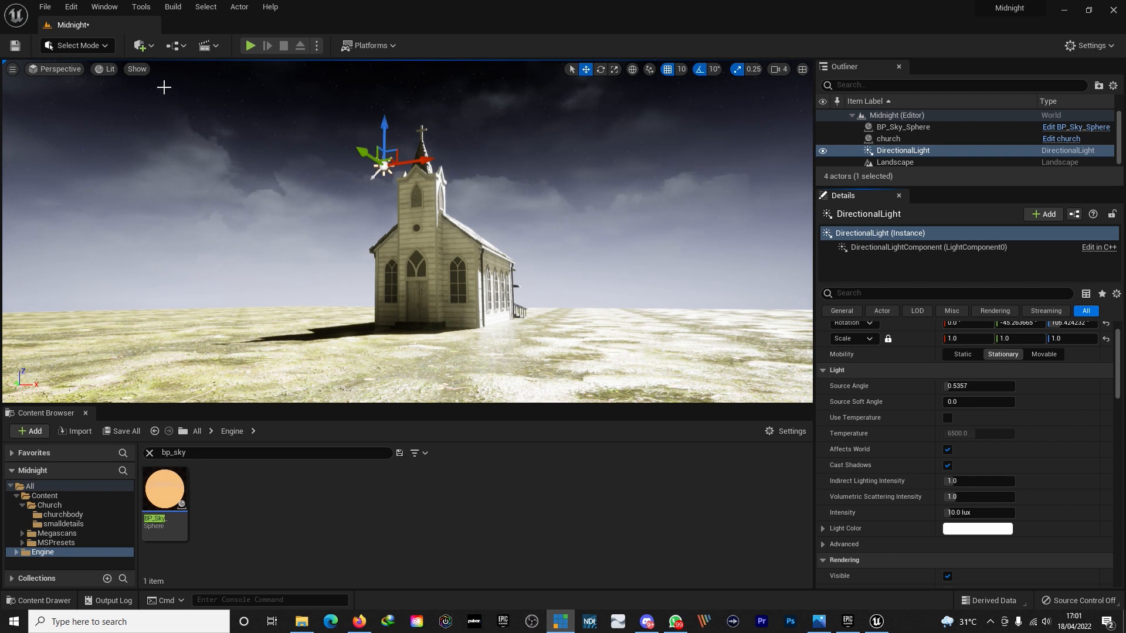
Step: Add an Exponential Height Fog actor to the level and enable its Volumetric Fog option
click(152, 51)
mouse_move(192, 189)
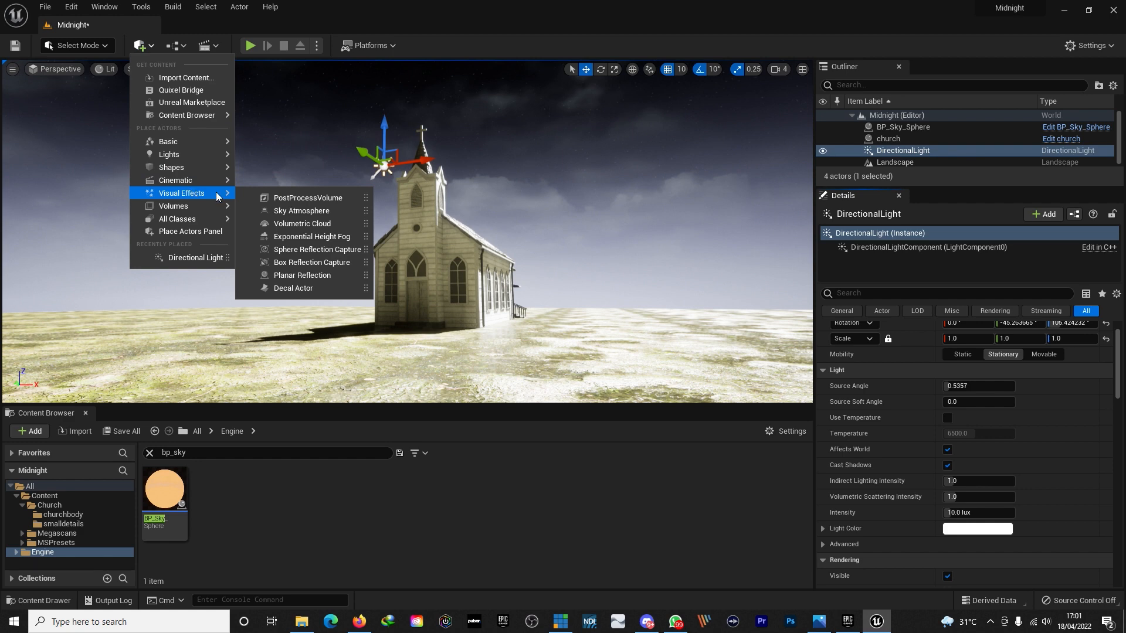
click(319, 238)
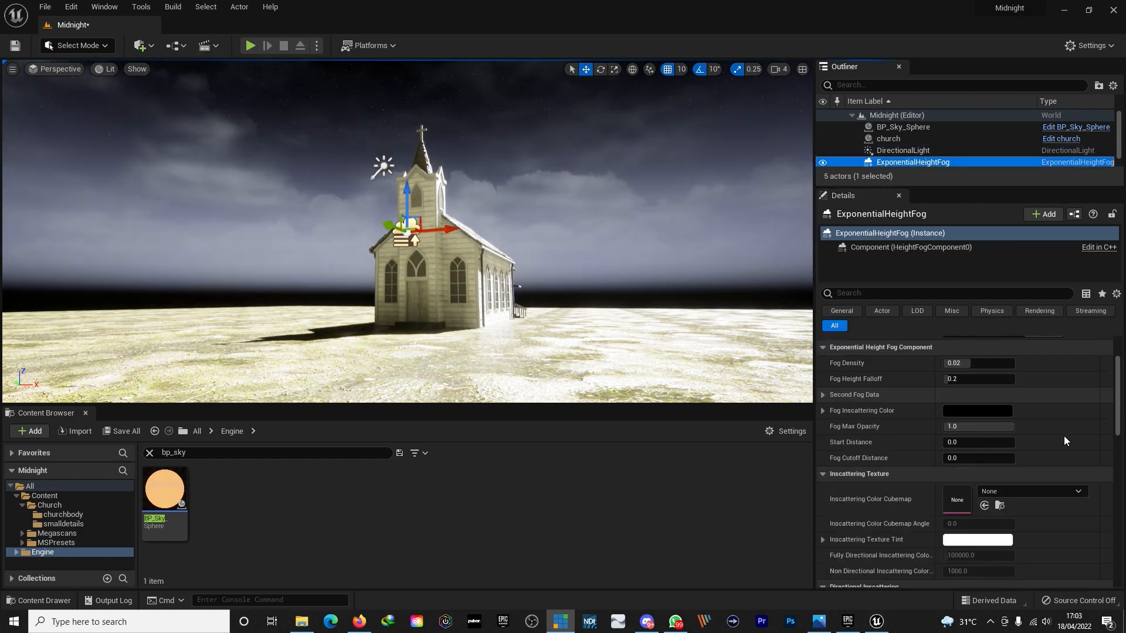
scroll(1063, 435, down, 5)
scroll(1064, 448, down, 2)
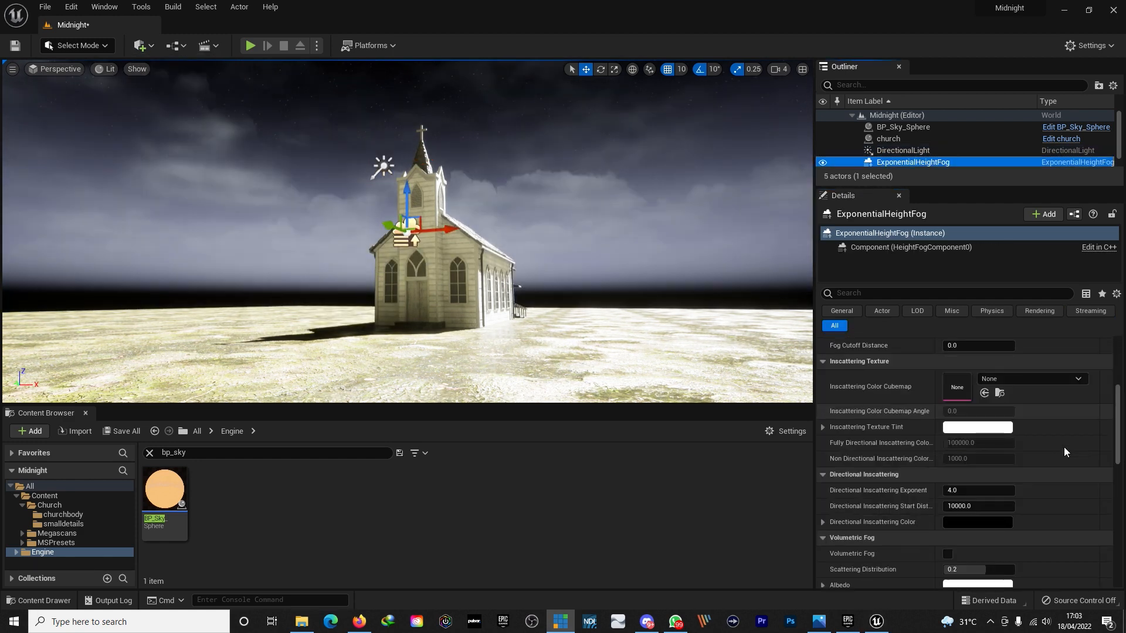
scroll(1063, 447, down, 2)
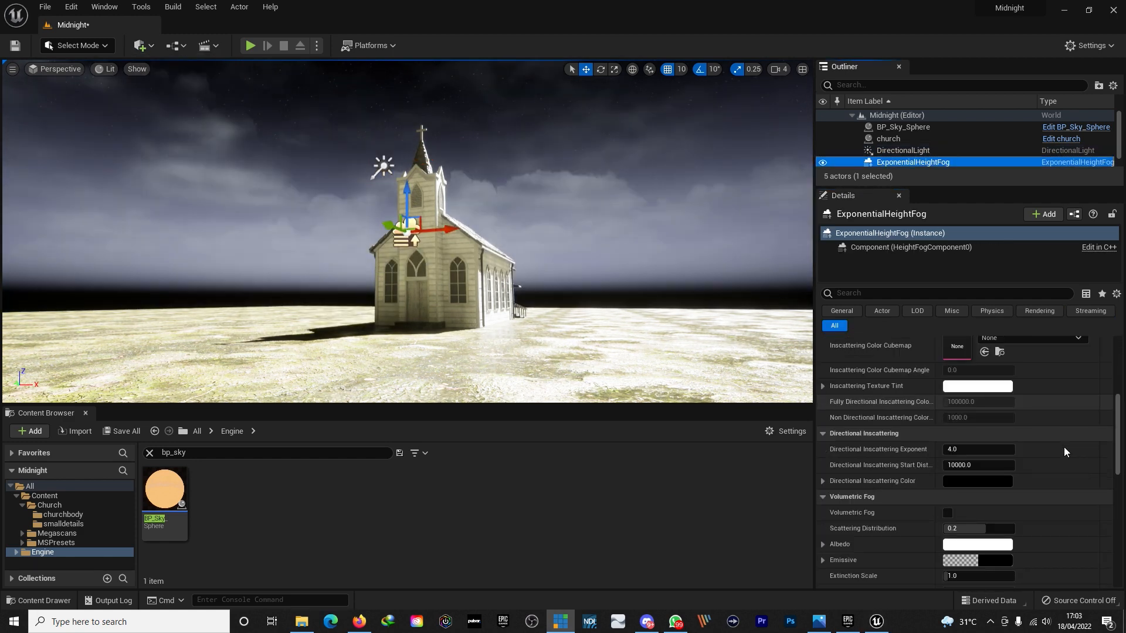
click(947, 512)
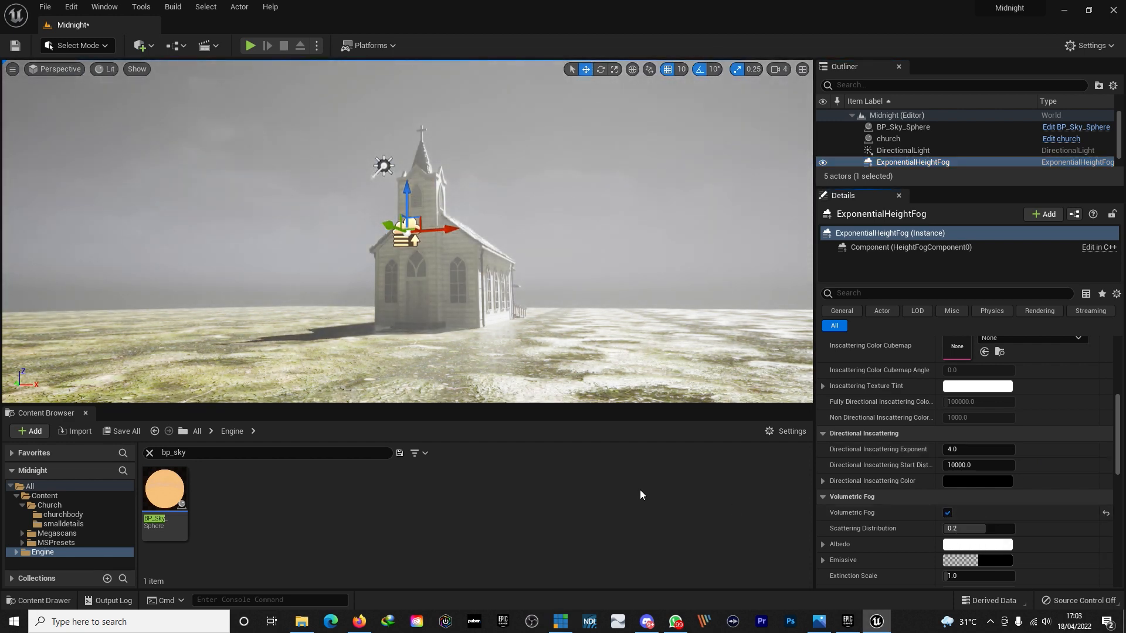
Step: Make the directional light Movable and set its Volumetric Scattering Intensity to 4.0
click(903, 151)
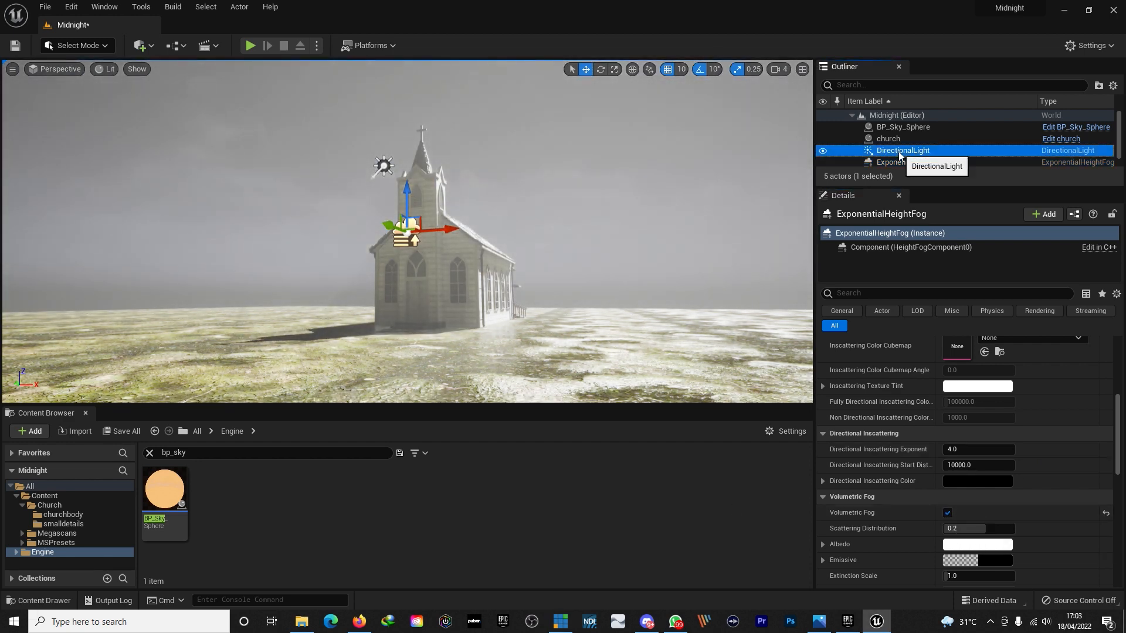
scroll(1025, 407, up, 8)
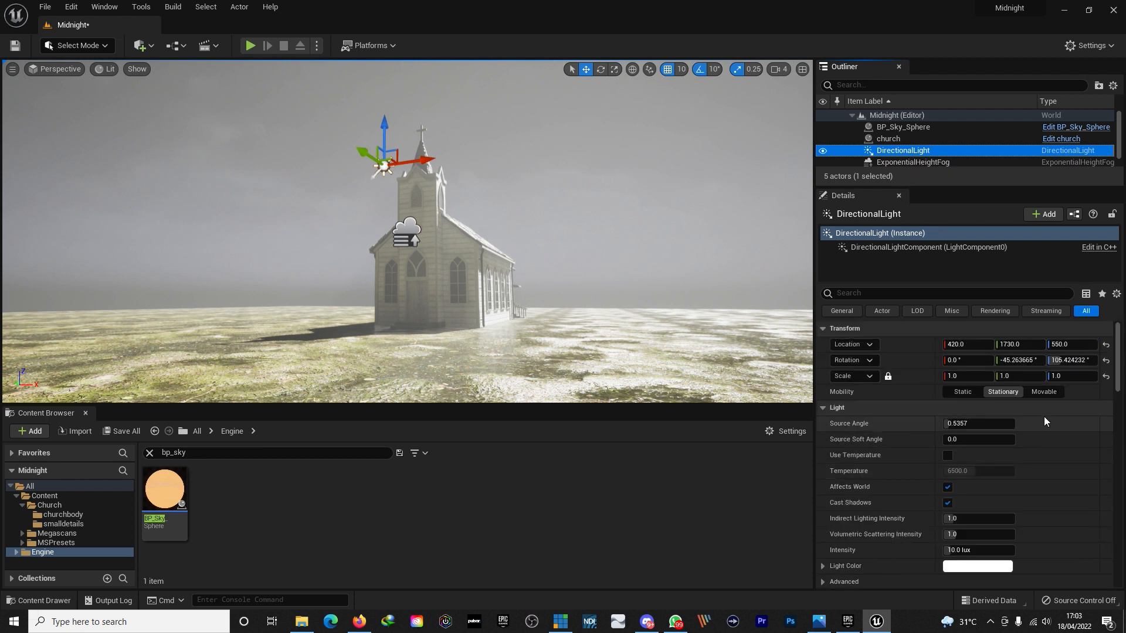
click(1043, 392)
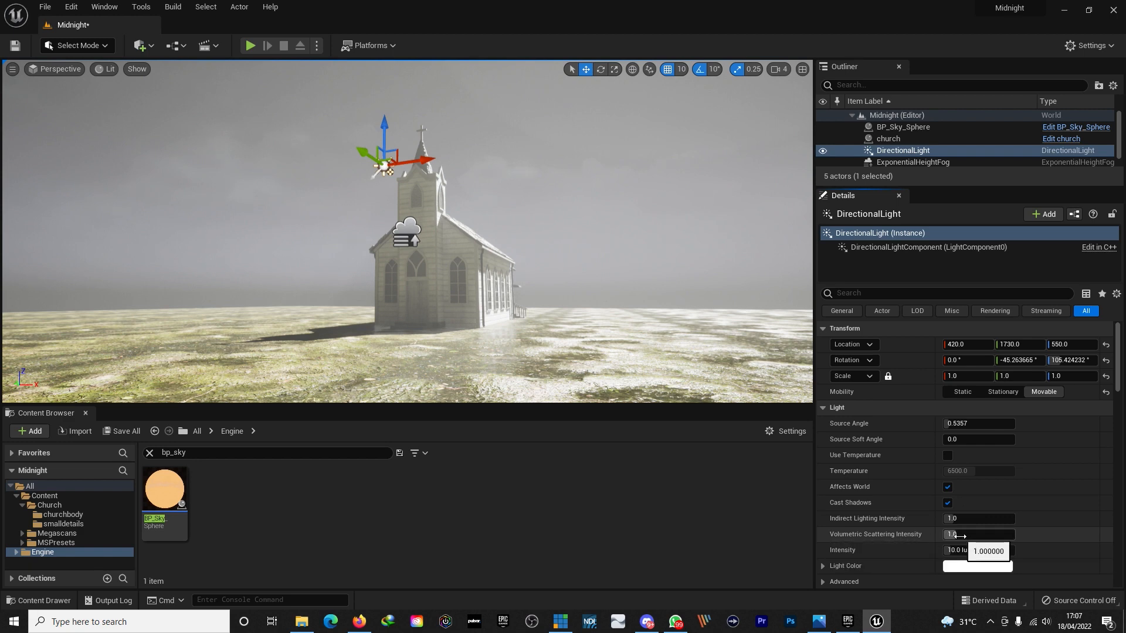
drag(938, 537, 1015, 534)
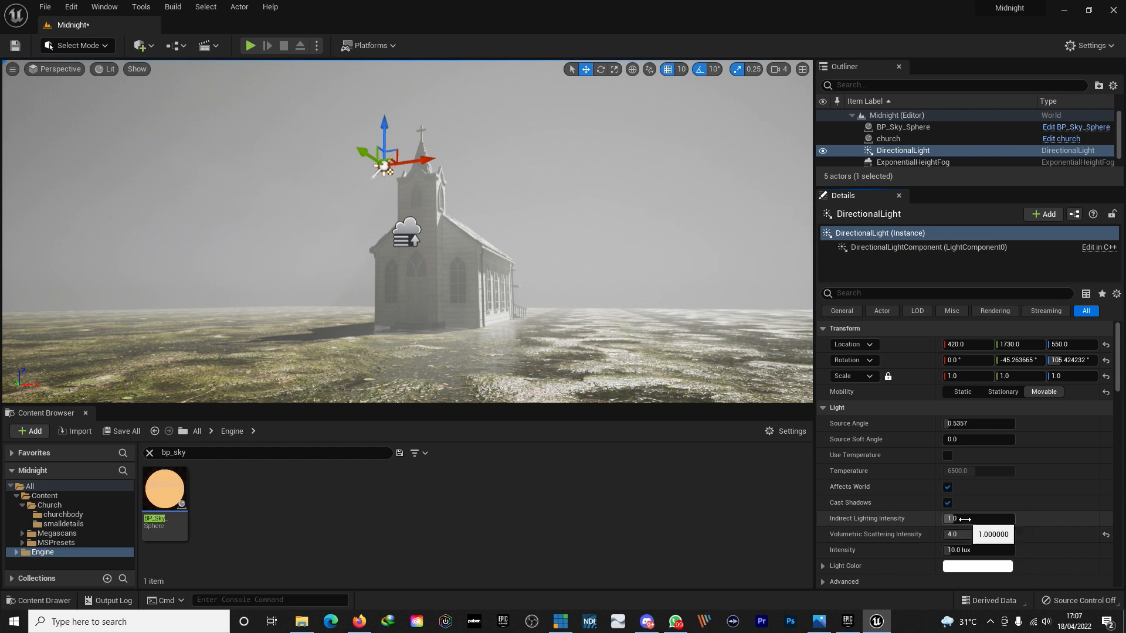
Step: Try an Indirect Lighting Intensity of 6.0 on the directional light and return it to 1
drag(965, 518, 1014, 519)
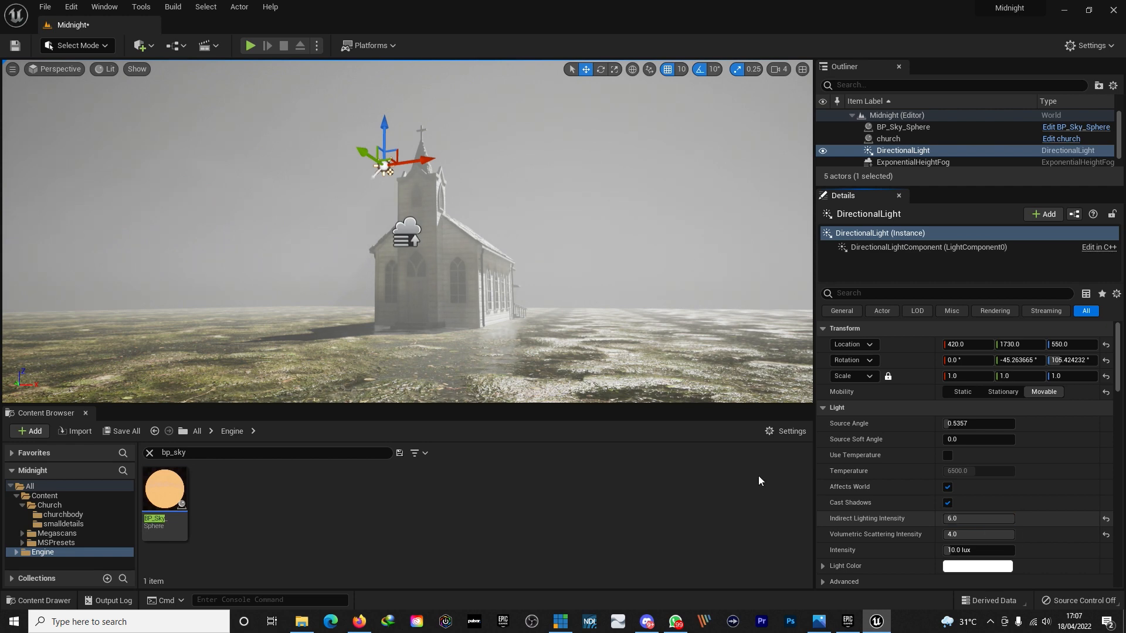
scroll(459, 267, up, 4)
scroll(458, 266, up, 3)
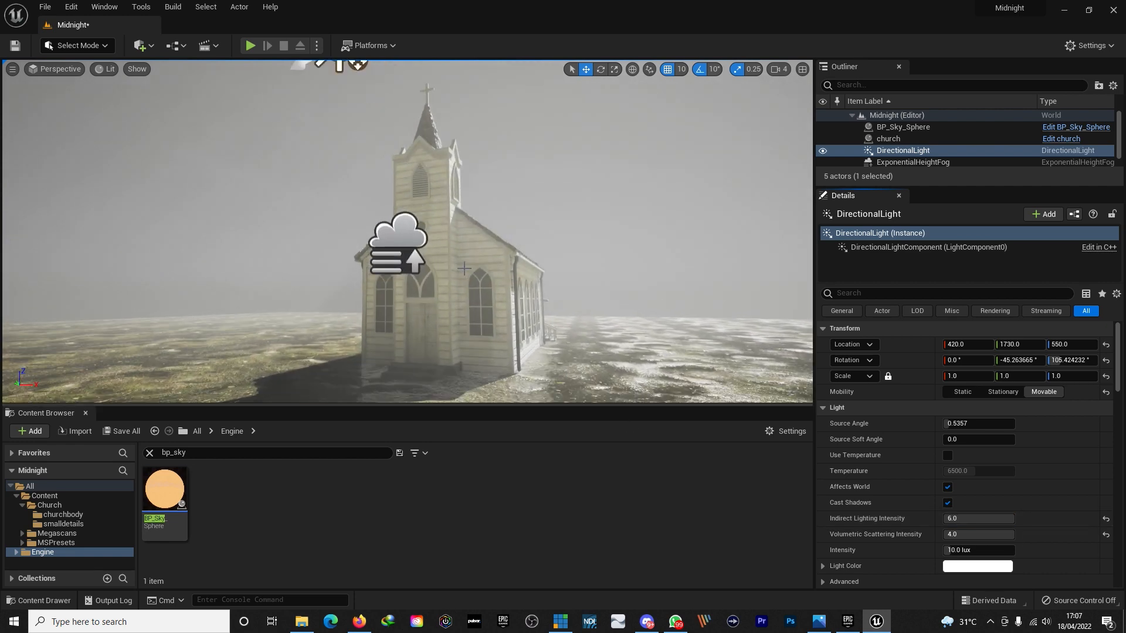
middle_drag(474, 264, 498, 280)
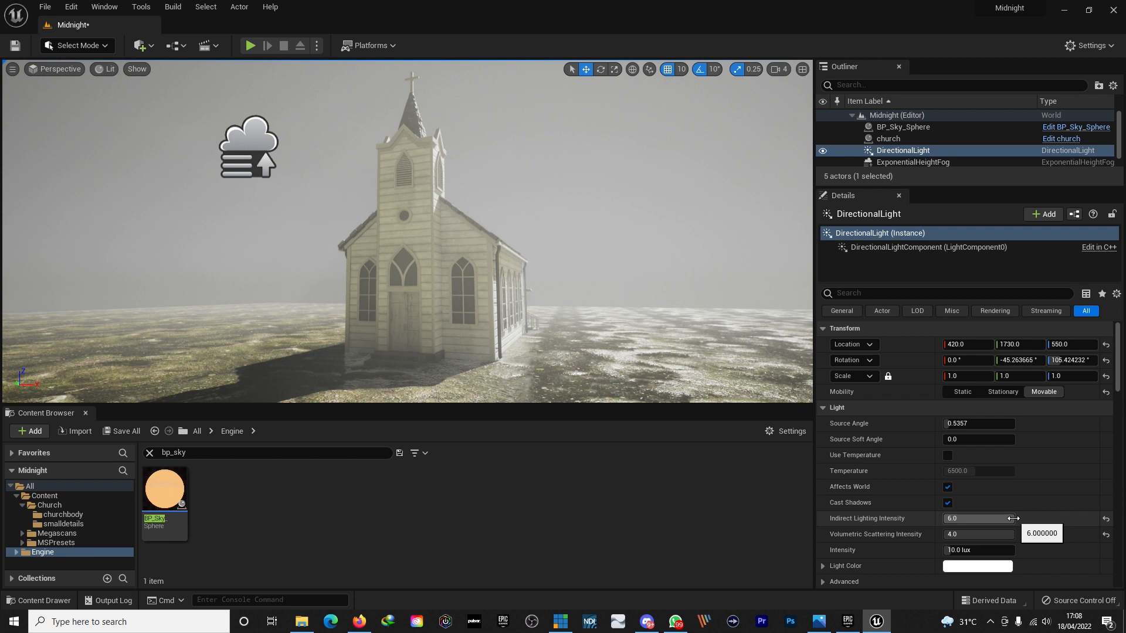
drag(1013, 518, 951, 518)
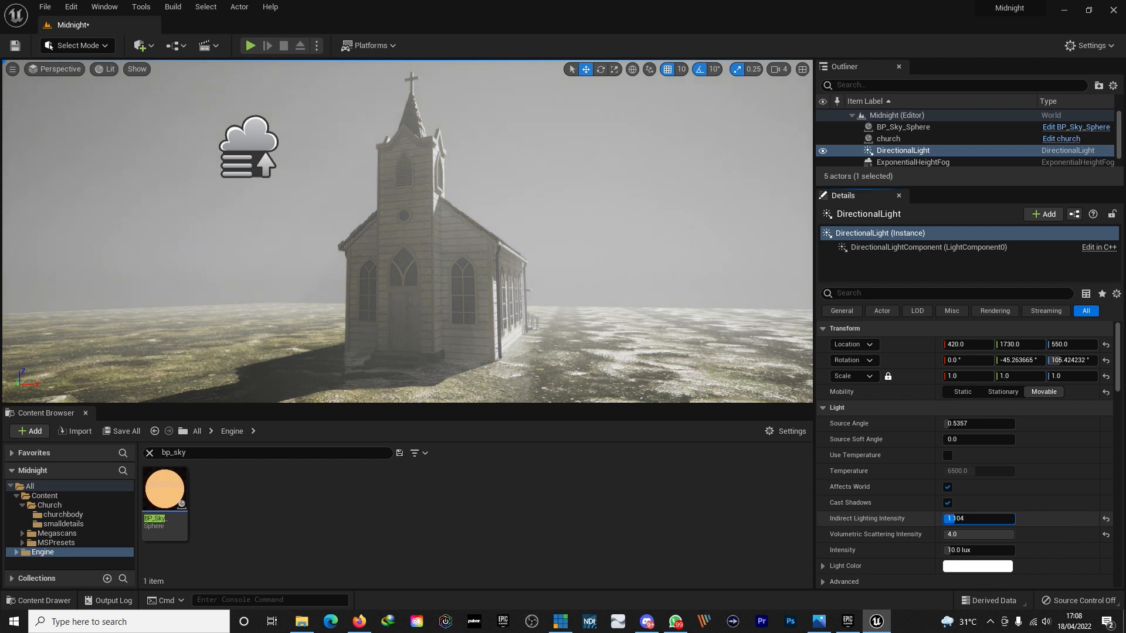
click(1011, 519)
text(1)
click(1048, 520)
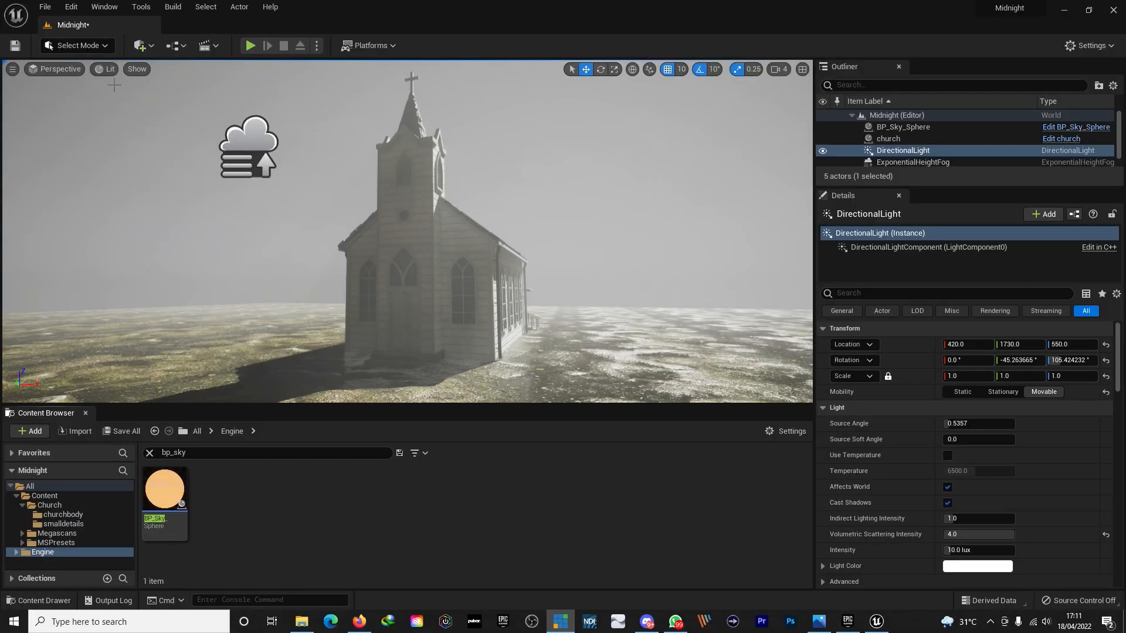
Step: Switch to Modeling mode and create a disc of radius 50 on the ground in front of the church at X 430, Y 670
click(108, 46)
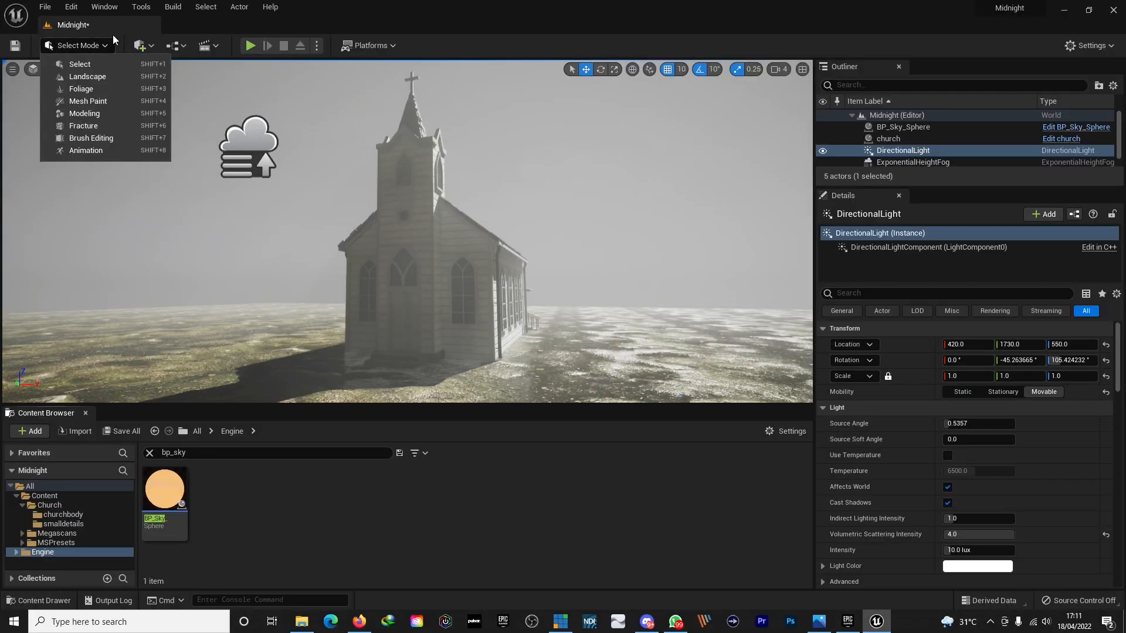
click(117, 31)
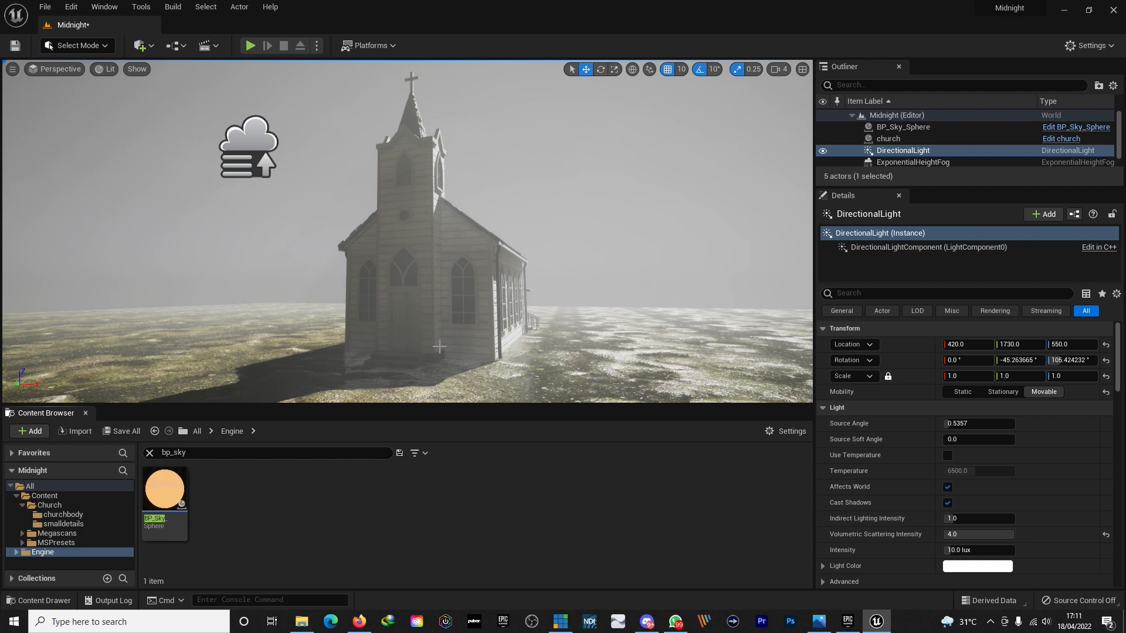
key(shift+5)
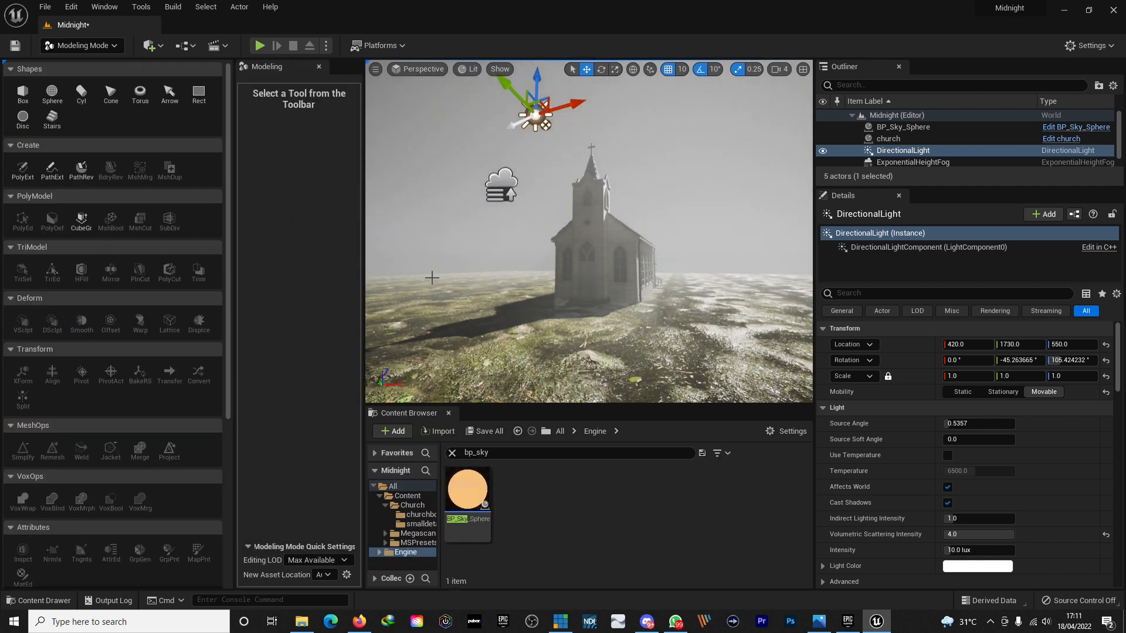
key(Up)
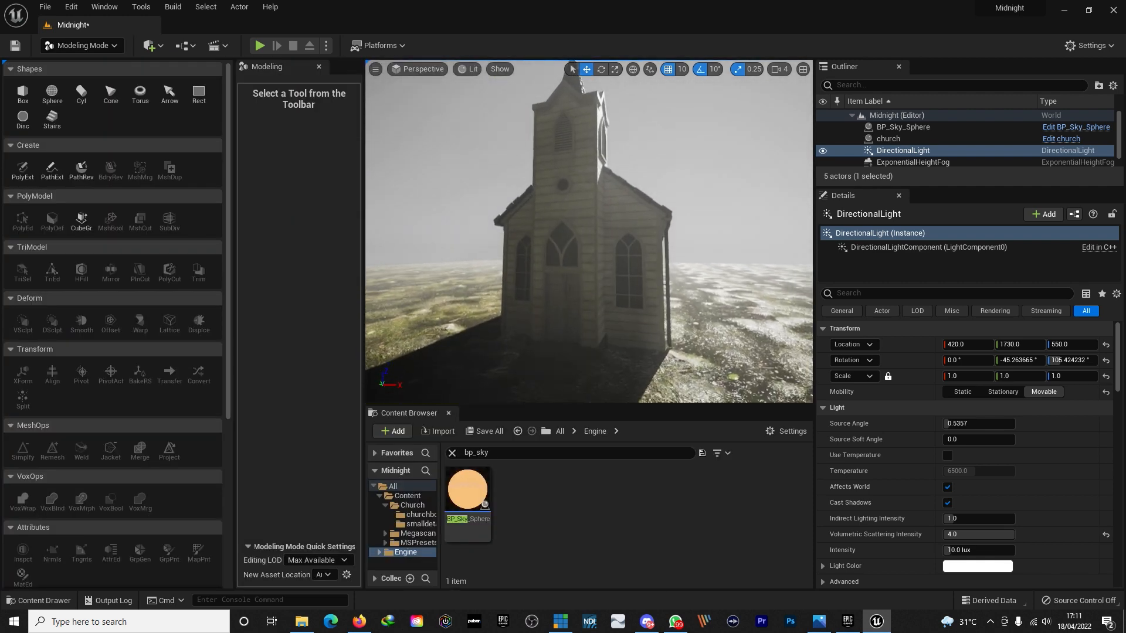
key(Down)
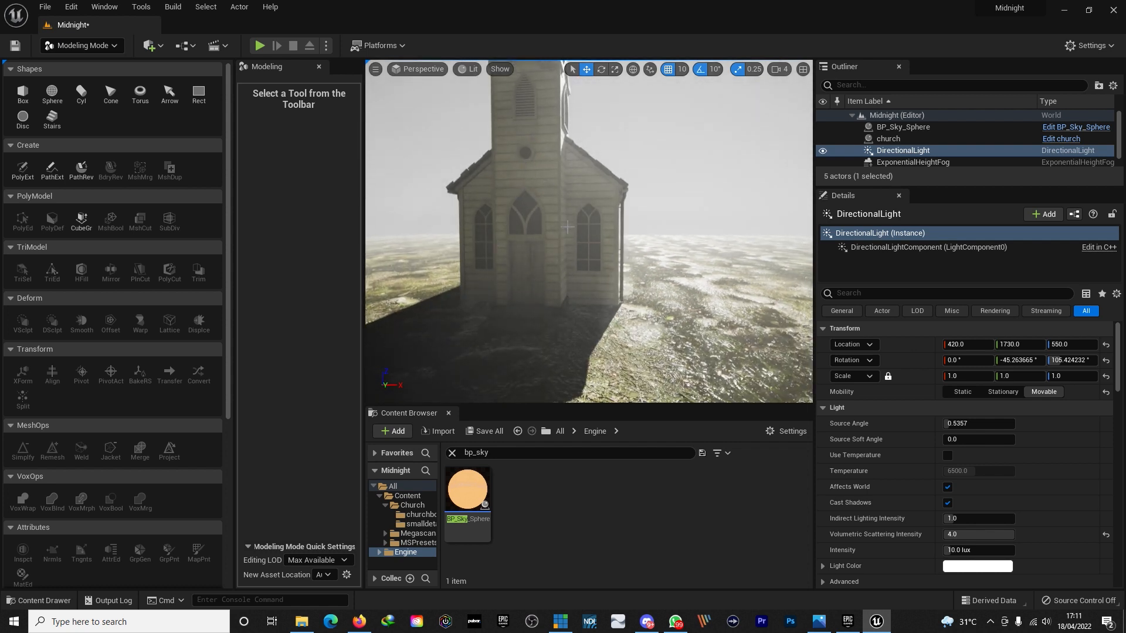
key(Left)
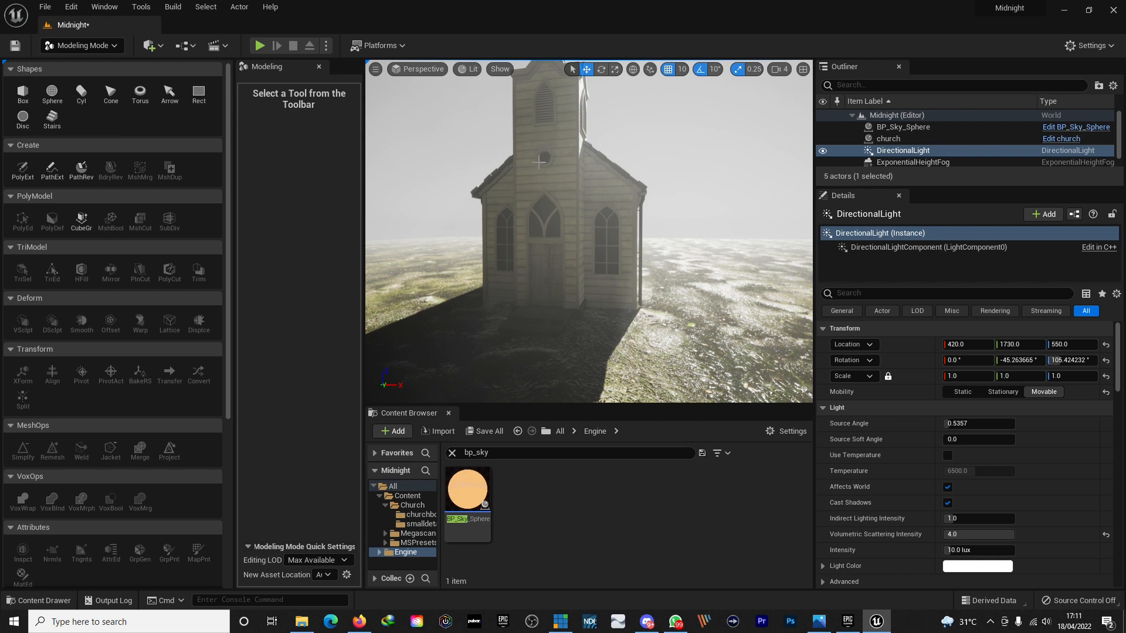
click(23, 120)
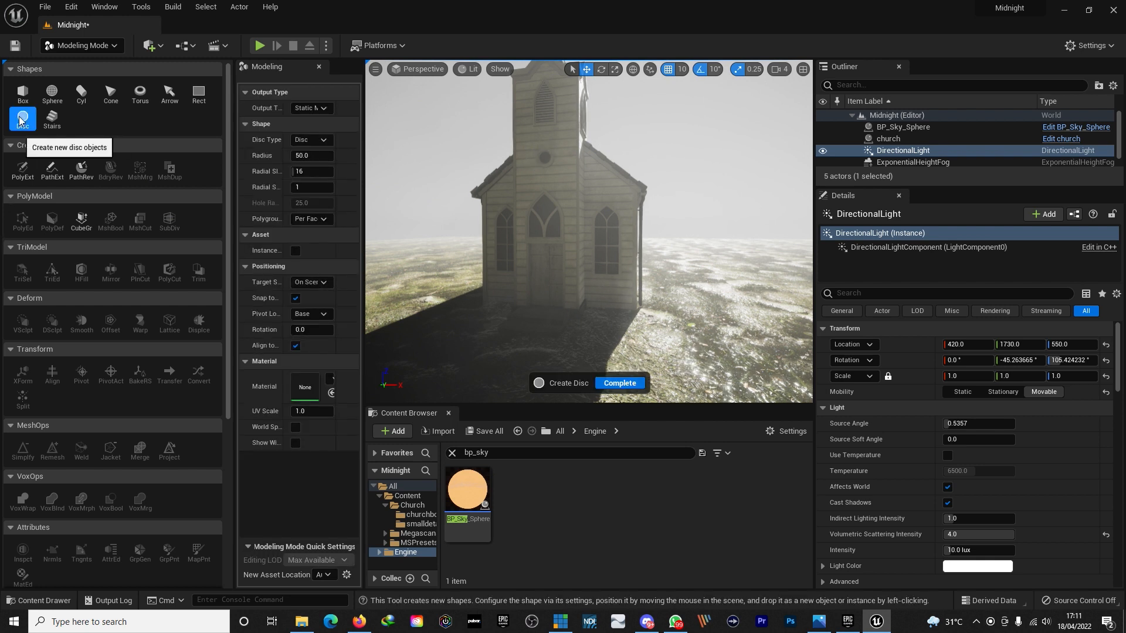
click(674, 361)
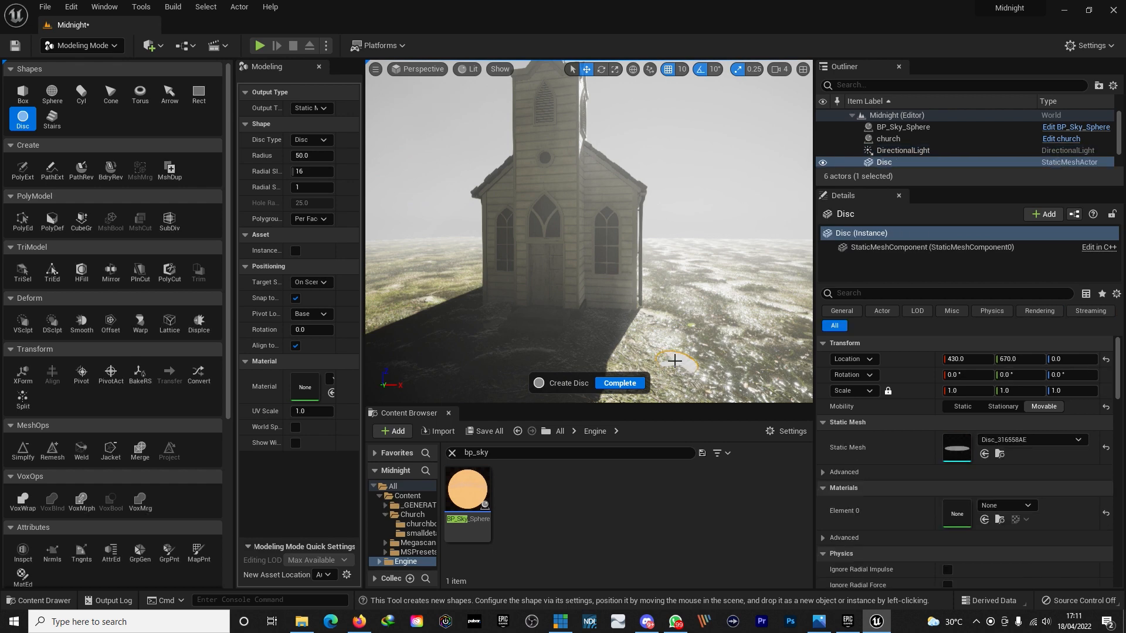
click(621, 384)
Step: Stand the disc upright with a 90° X rotation and move it up to the tower front at about X -30, Y 410, Z 580
drag(668, 317, 660, 200)
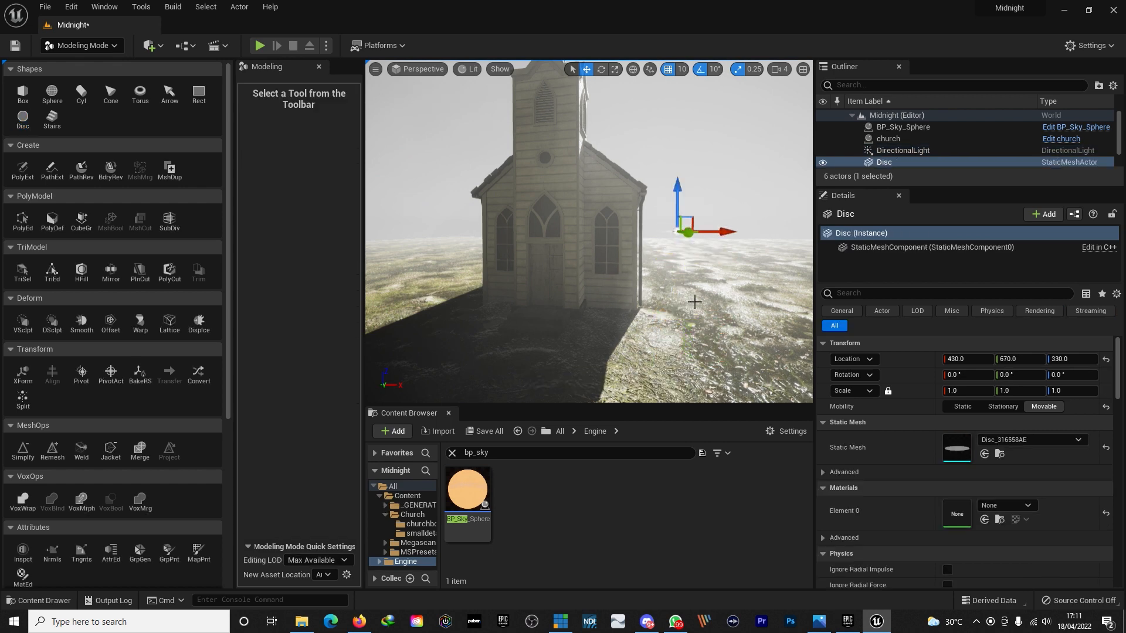
right_drag(711, 251, 712, 251)
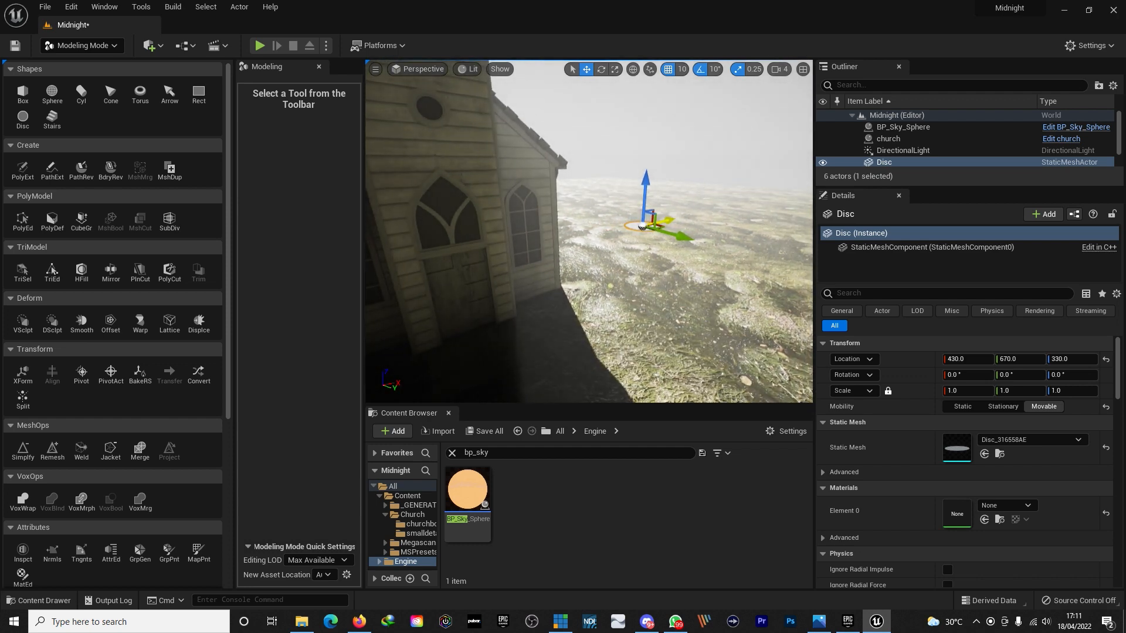
drag(651, 224, 399, 302)
key(e)
right_drag(524, 253, 524, 253)
key(w)
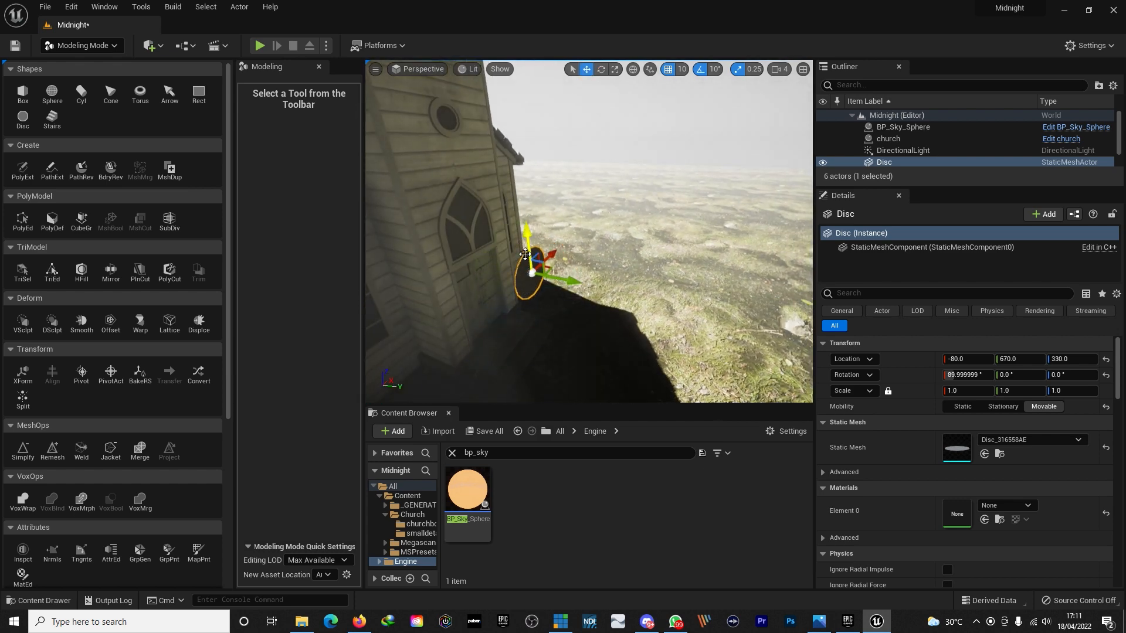
drag(525, 253, 461, 132)
Step: Align the disc with the tower's round window at X 0, Y 450, Z 600 and scale it uniformly to about 0.635
key(f)
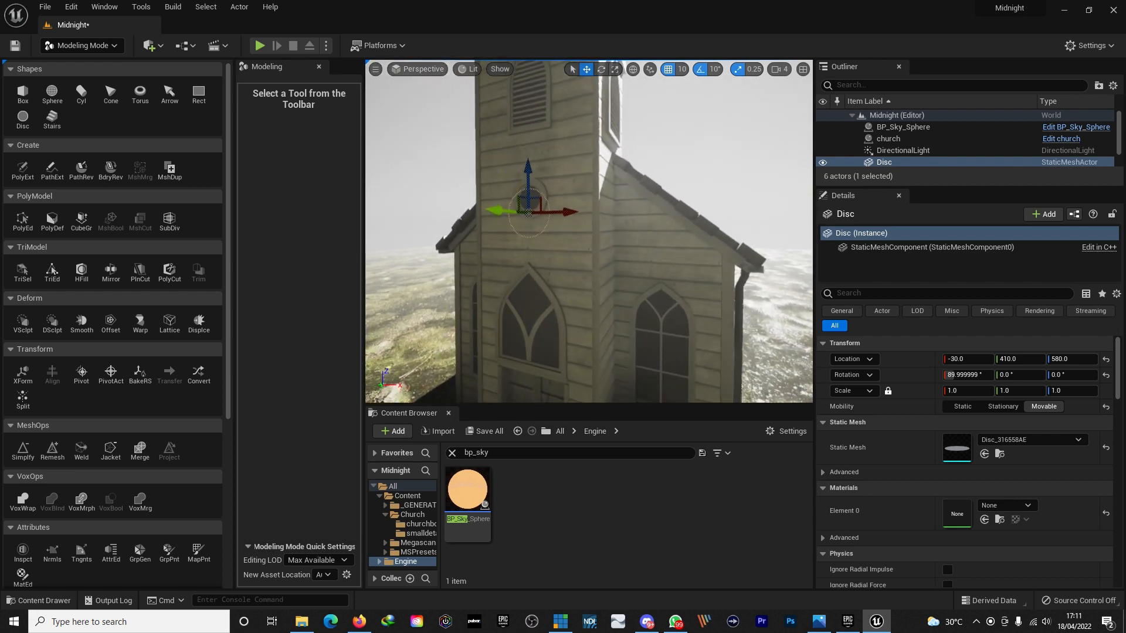
drag(483, 206, 455, 209)
drag(492, 167, 498, 156)
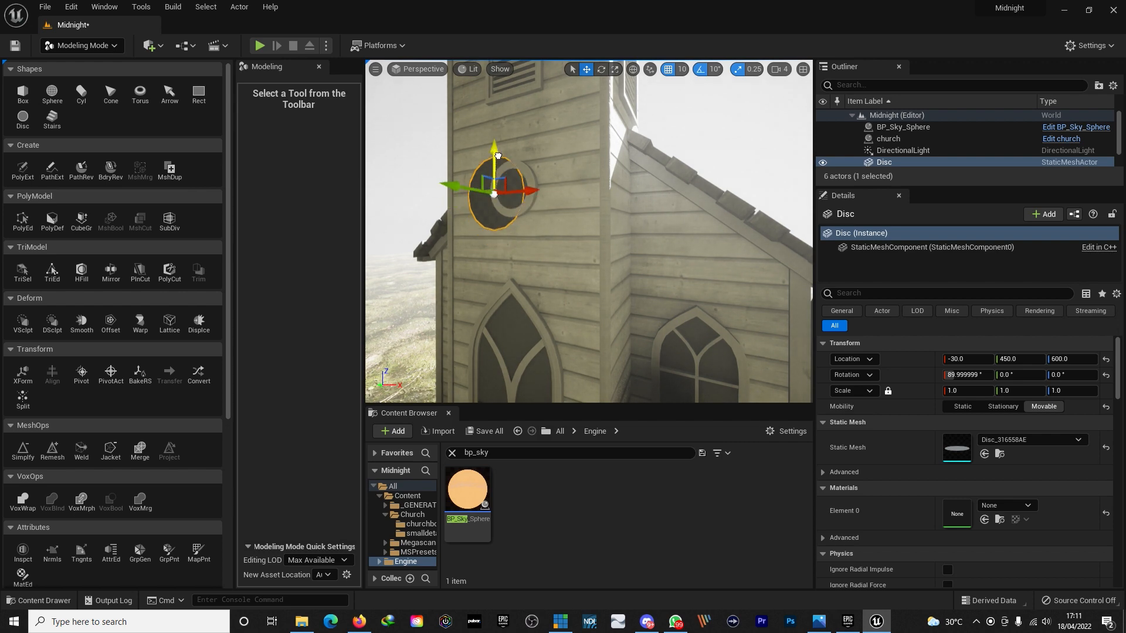
drag(548, 201, 568, 201)
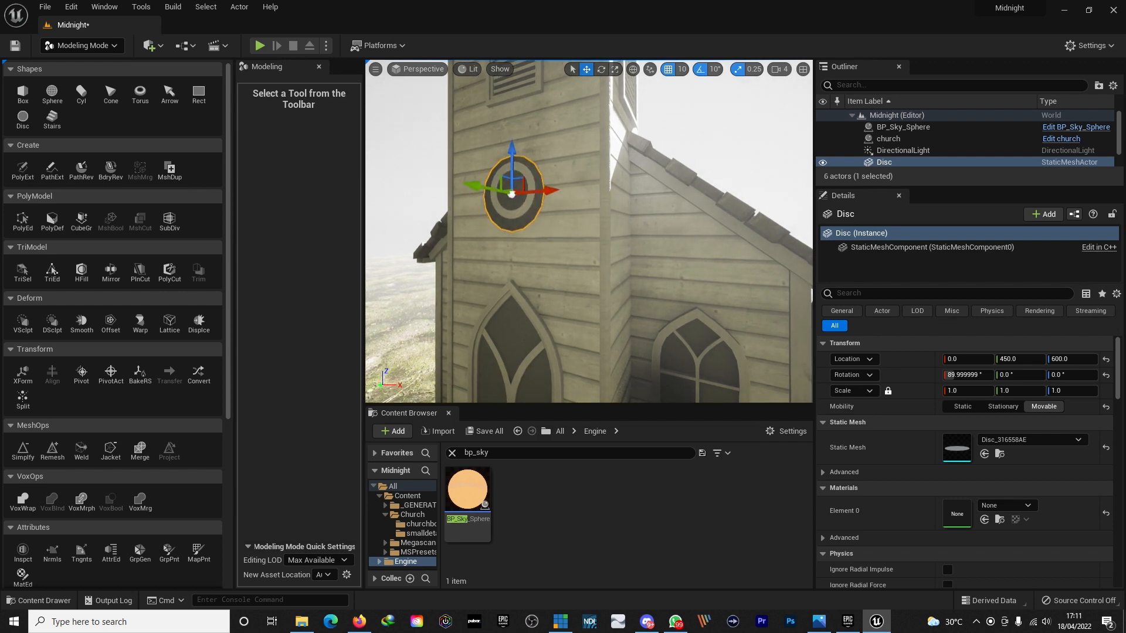
mouse_move(568, 201)
right_down()
mouse_move(480, 205)
mouse_move(549, 207)
right_up()
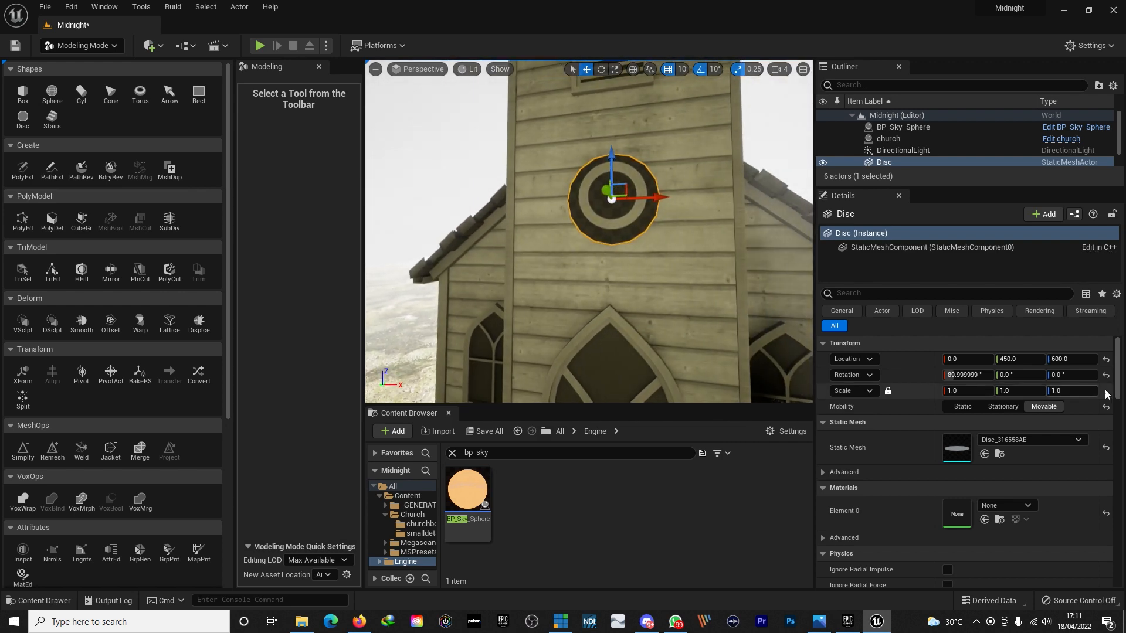
drag(1067, 390, 1032, 390)
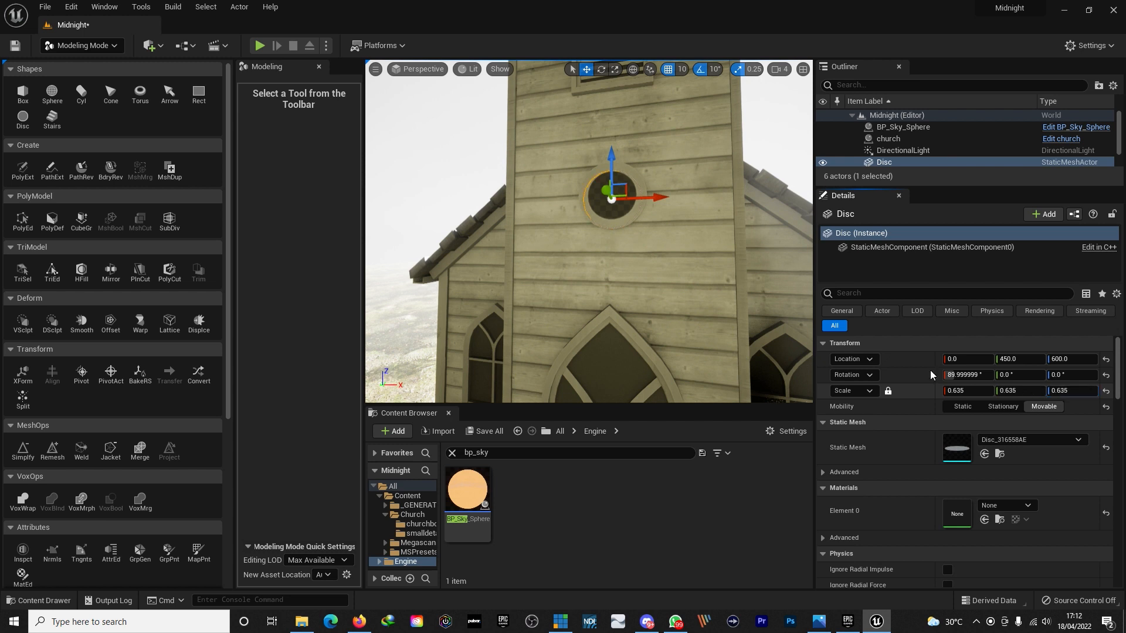
Step: Set the position grid snap to 5 and raise the disc to Z 605 to centre it in the round window
drag(613, 162, 614, 164)
click(680, 69)
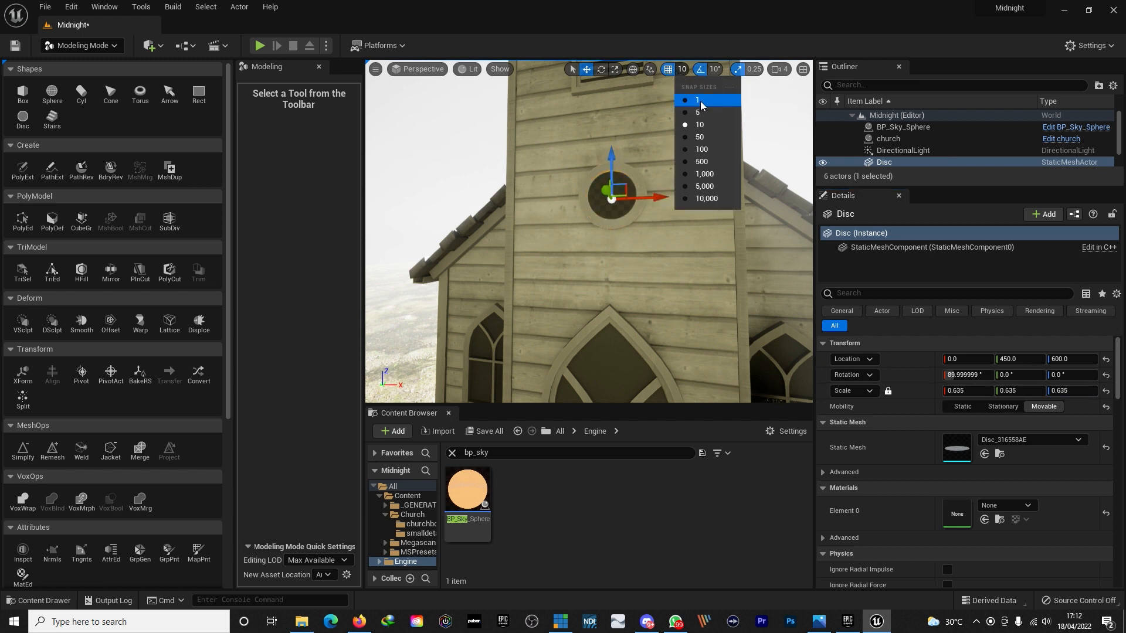
click(695, 109)
drag(609, 155, 614, 148)
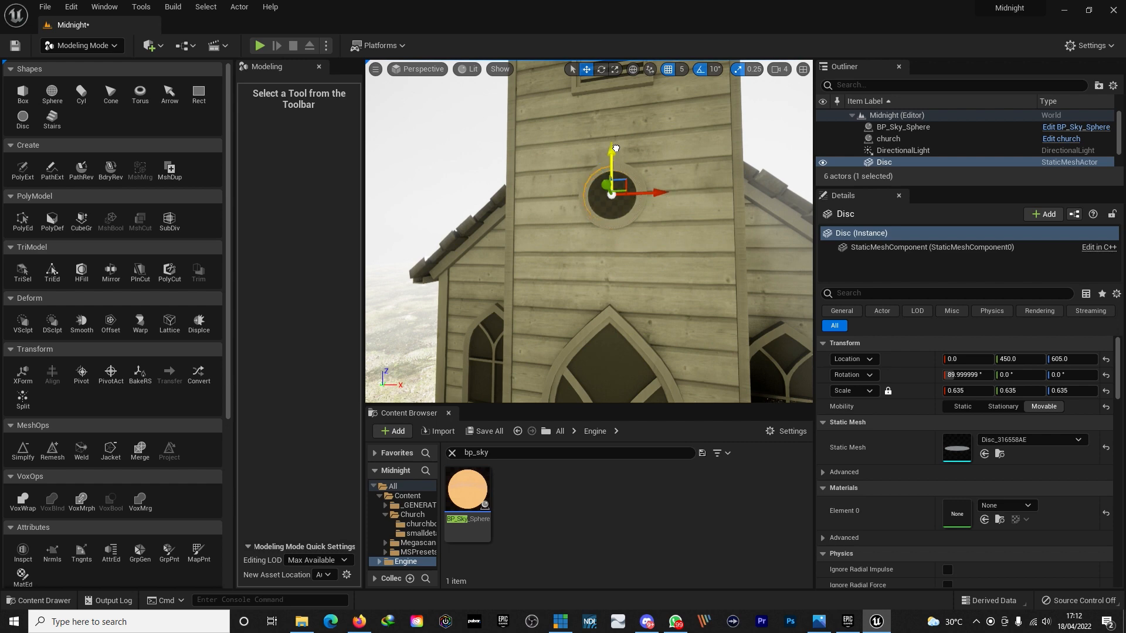
Step: Reduce the position grid snap to 1 and sink the disc into the round window frame at Y 446
right_drag(664, 110, 744, 112)
key(w)
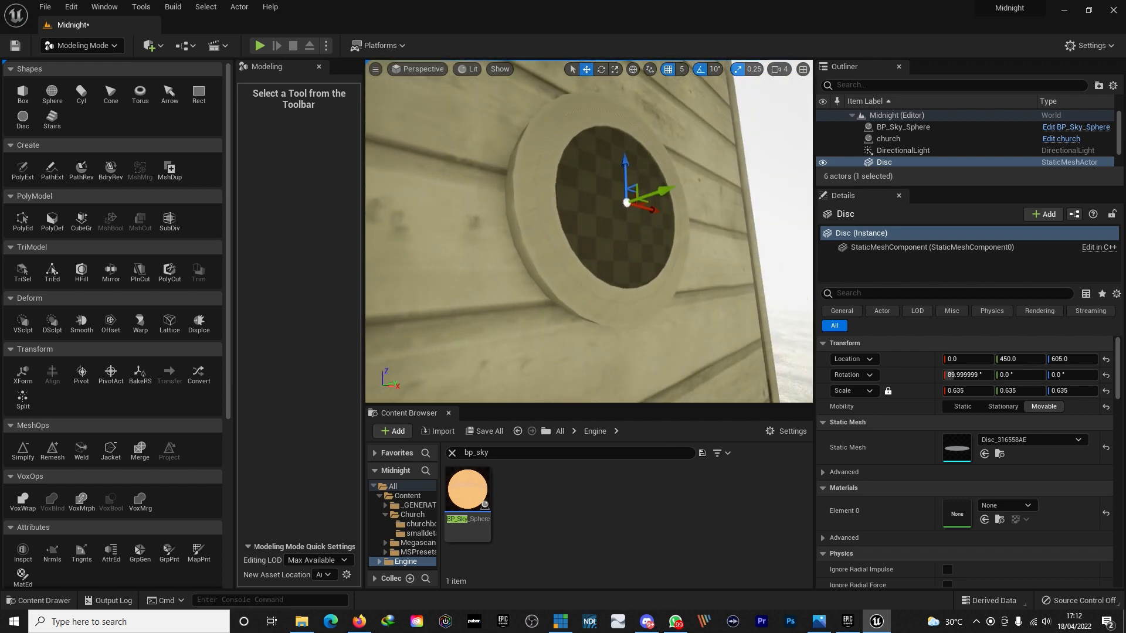
drag(665, 190, 660, 193)
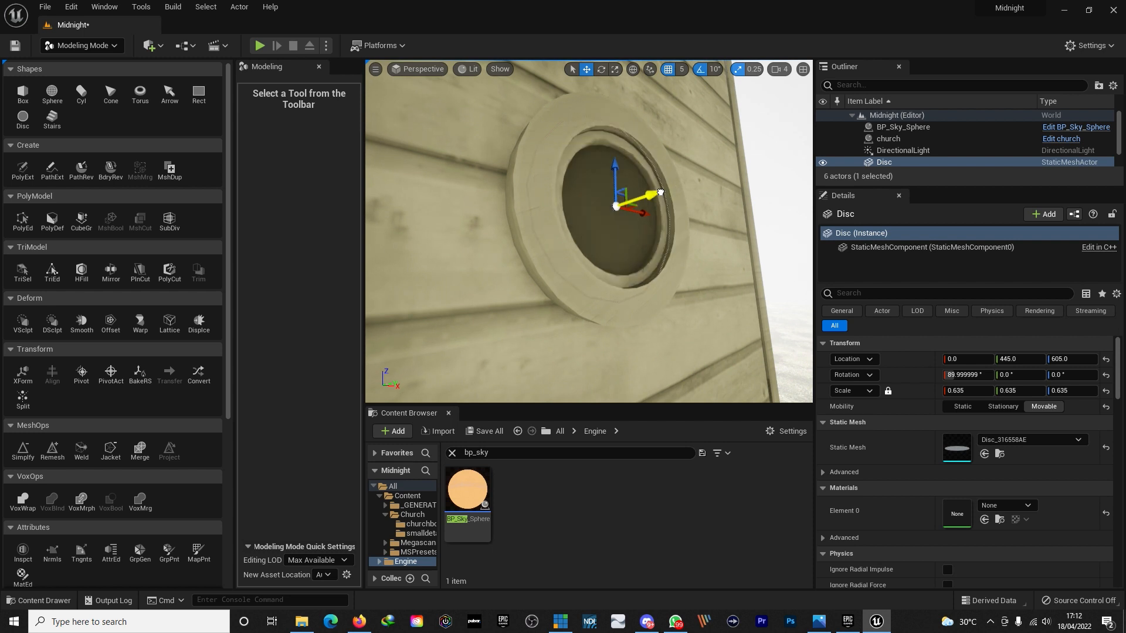
click(680, 69)
click(695, 100)
mouse_move(646, 198)
mouse_down()
mouse_move(606, 197)
mouse_move(657, 196)
mouse_move(641, 201)
mouse_up()
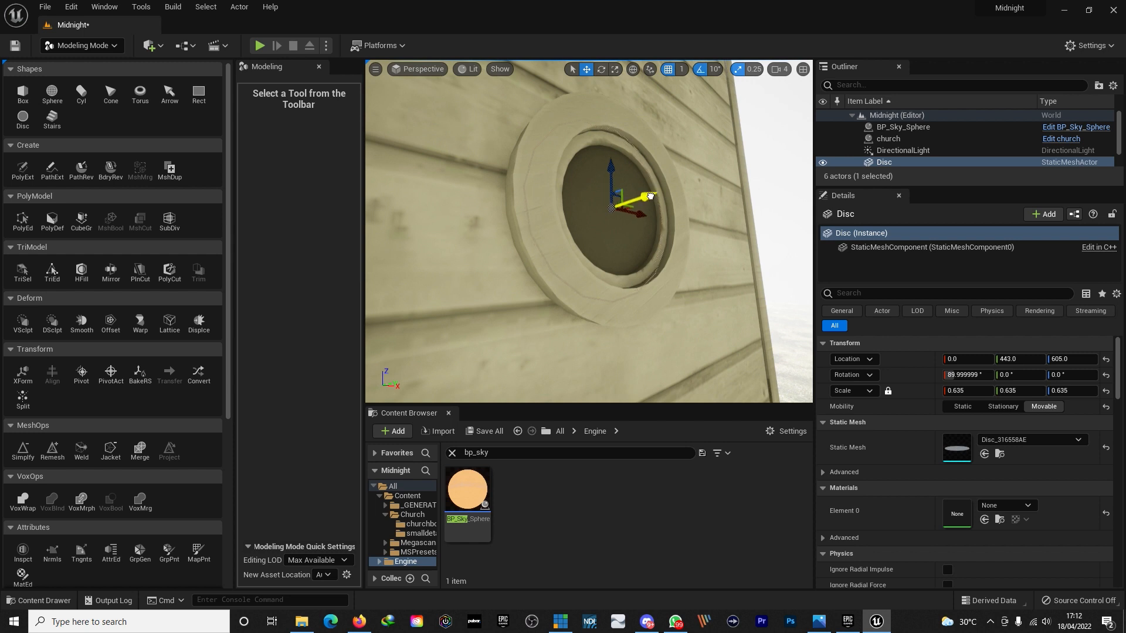
drag(649, 196, 659, 196)
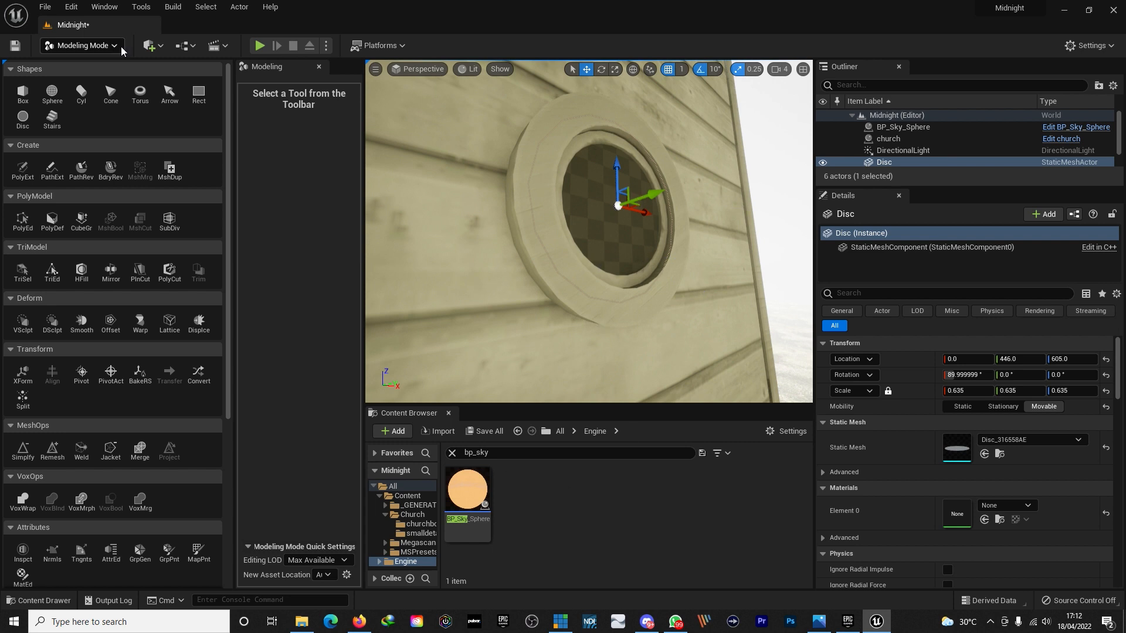
Step: Return to Select mode and create a new material in the Content/Church folder
key(shift+1)
scroll(572, 260, down, 6)
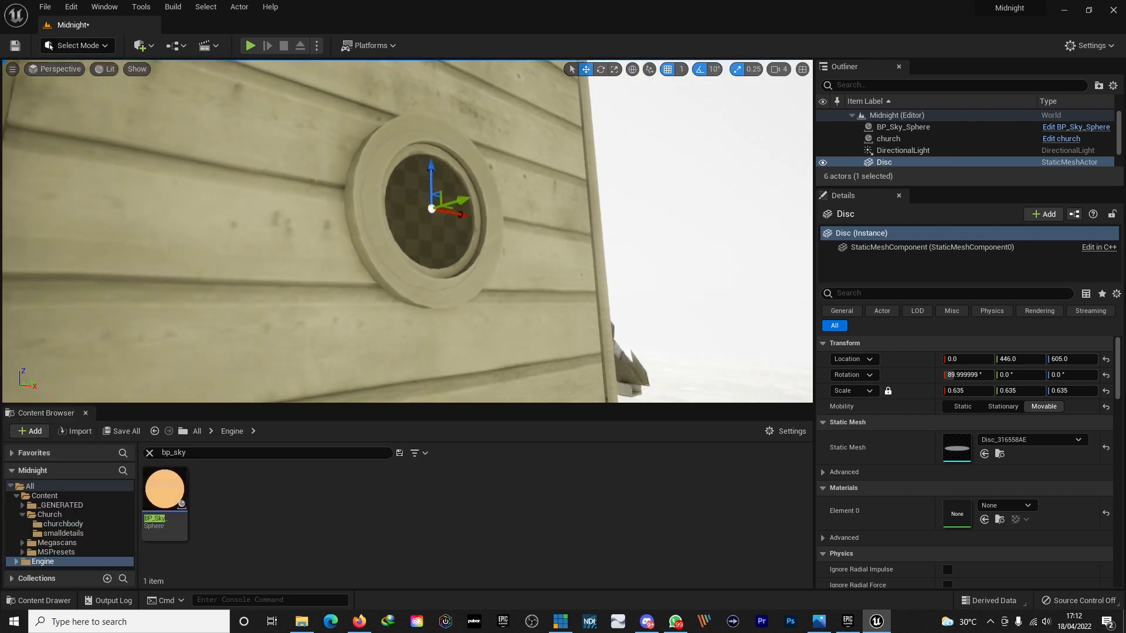
scroll(571, 260, up, 4)
click(197, 432)
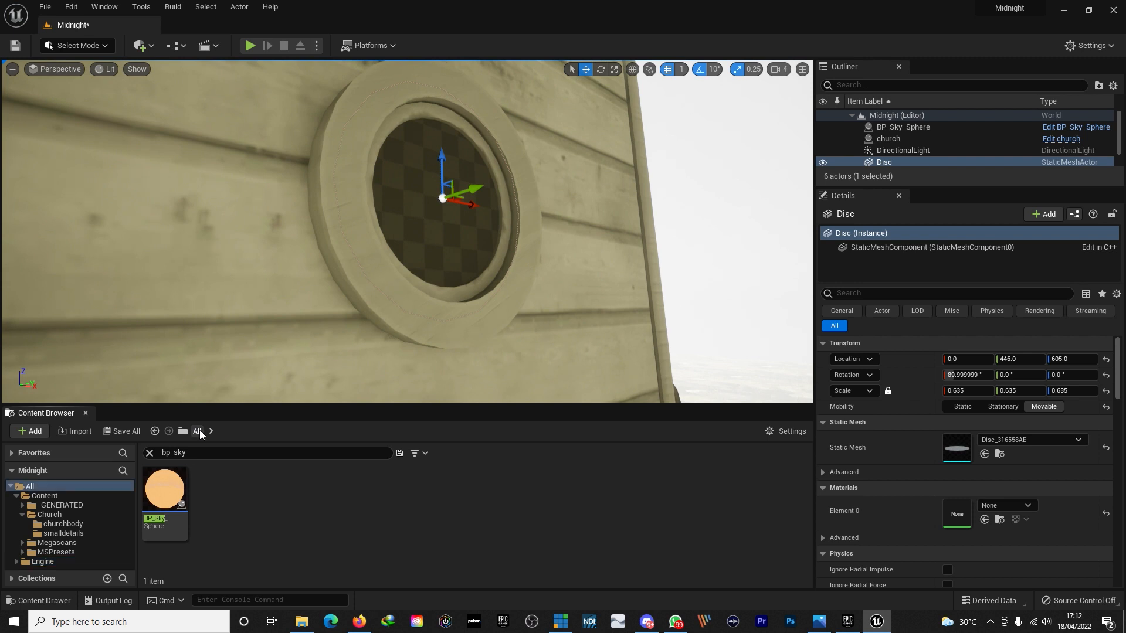
click(150, 454)
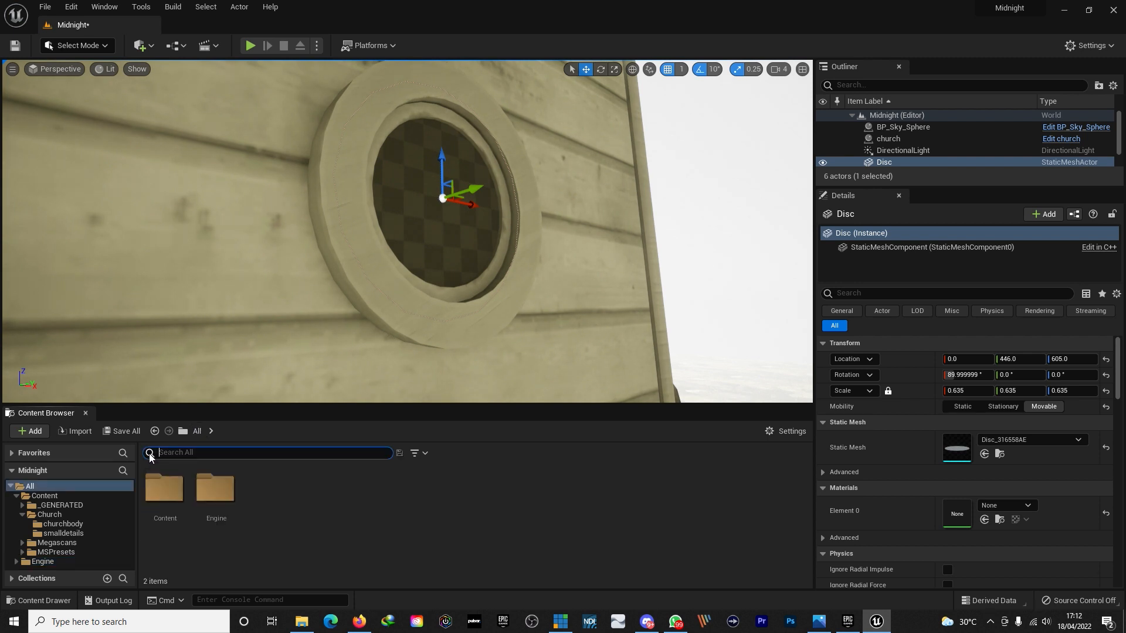
double_click(158, 492)
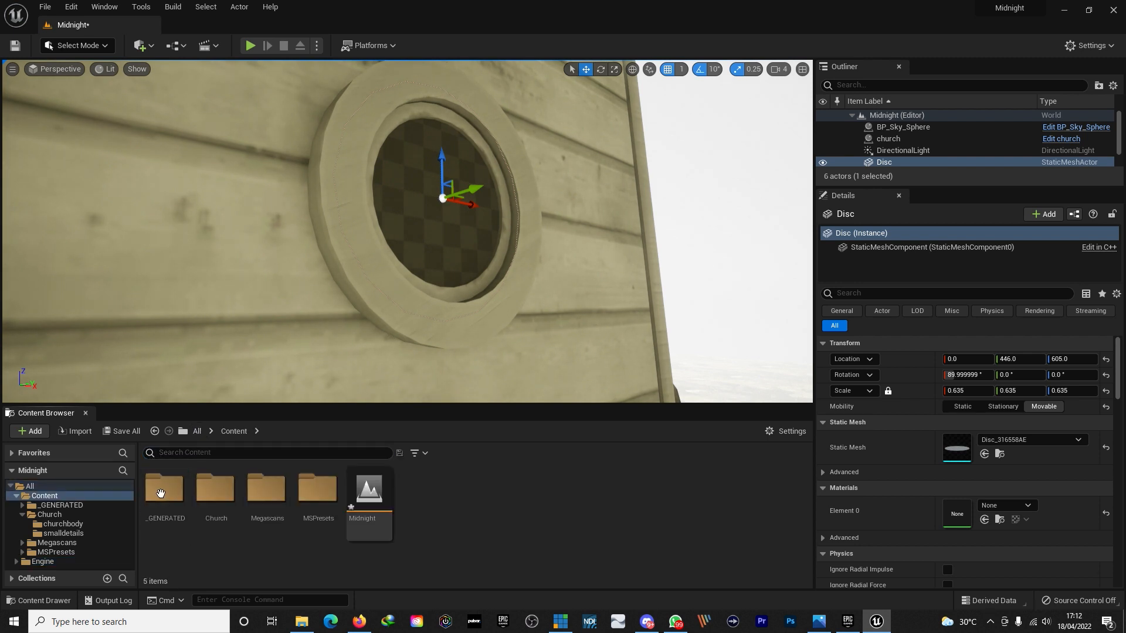
double_click(220, 489)
right_click(503, 502)
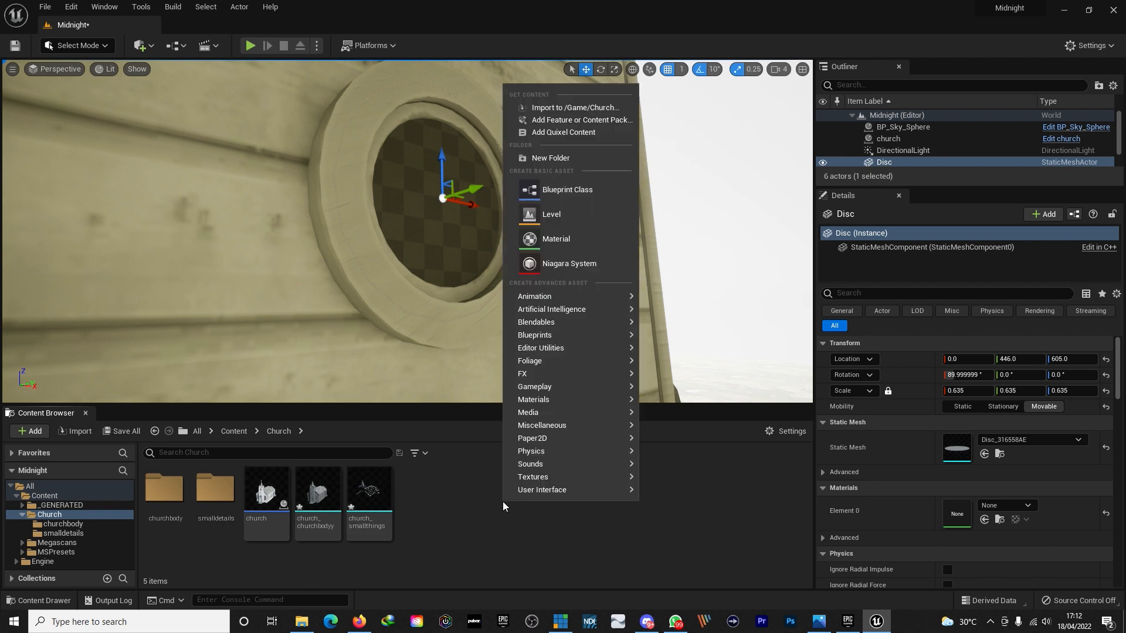
click(571, 238)
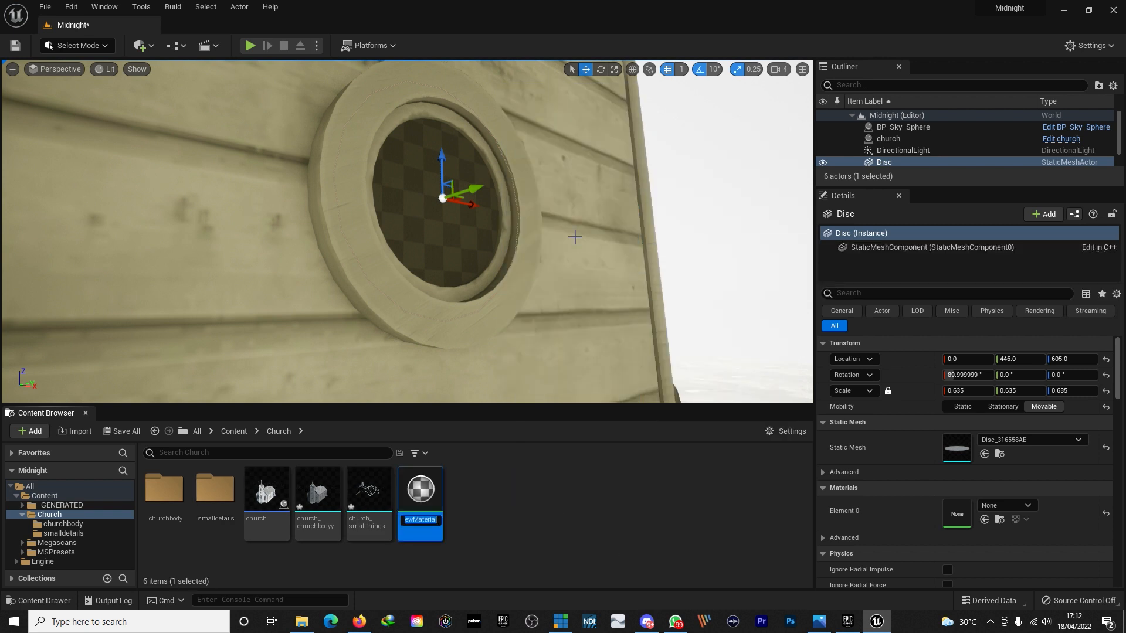
Step: Name the new material WindowLight and open it for editing
text(WindowLight)
key(Return)
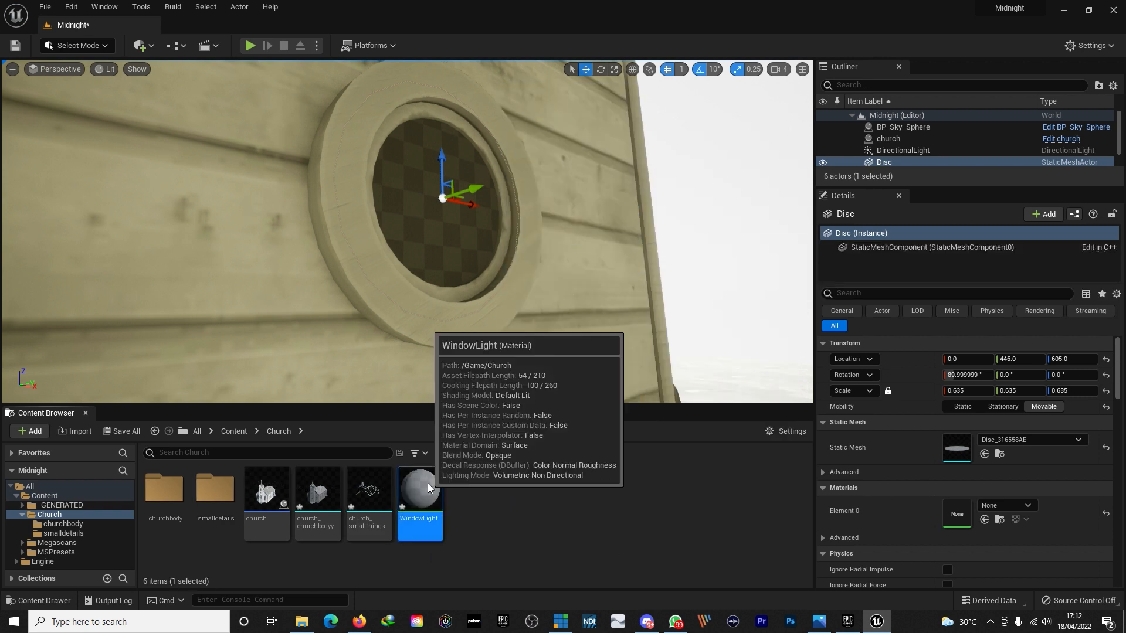
double_click(430, 487)
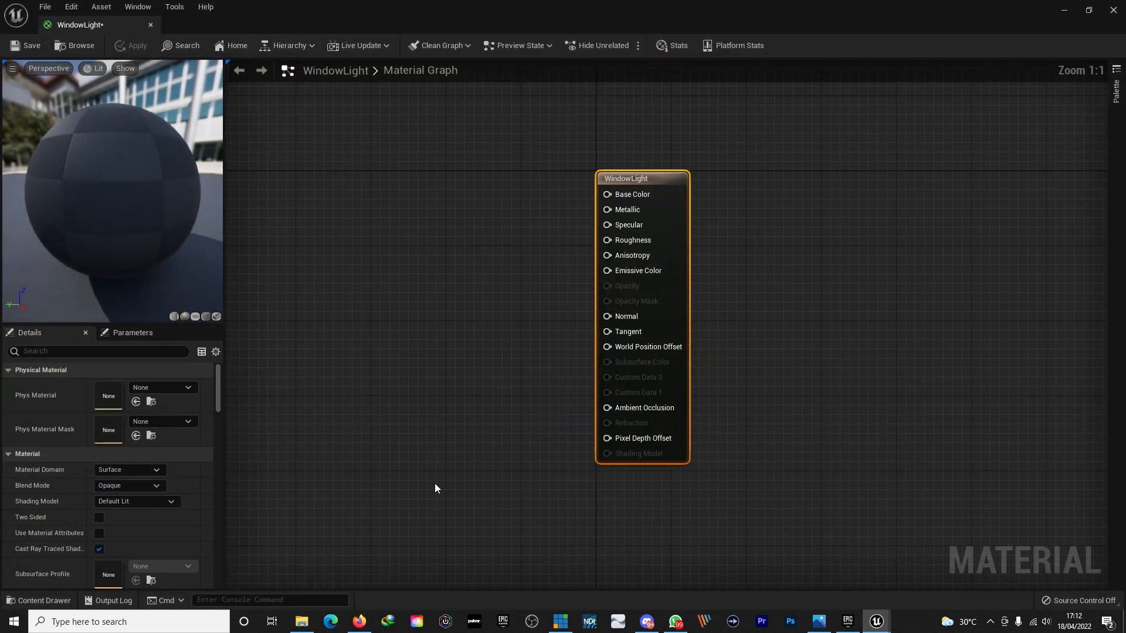
Step: Add a three-component colour constant beside the material's output node and set it to orange, about R 1.0, G 0.469, B 0.0
click(492, 234)
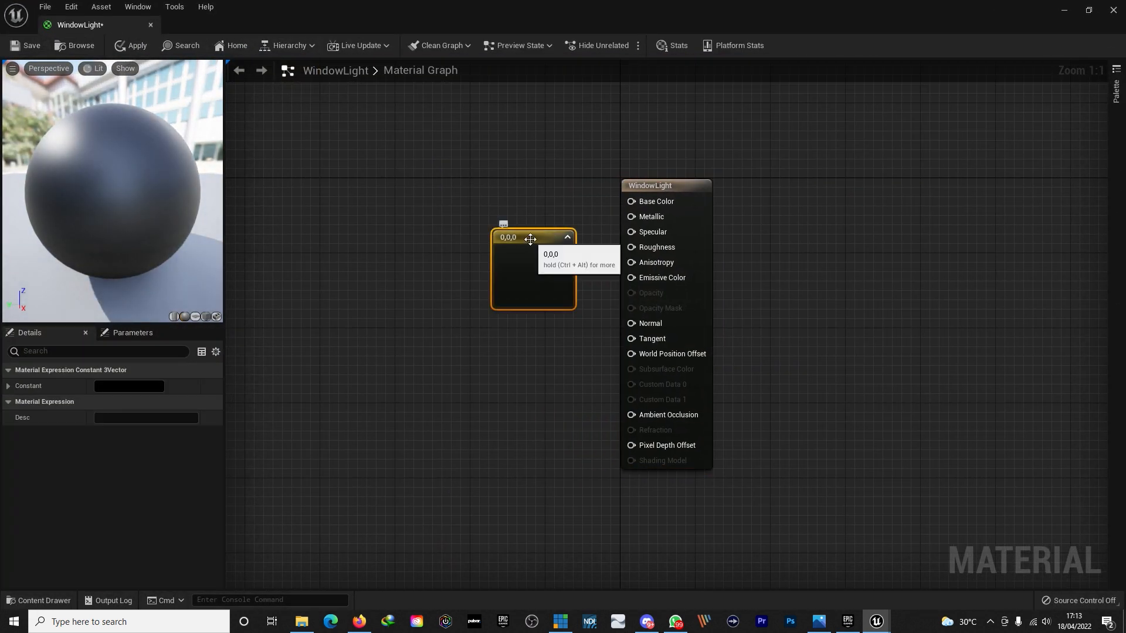
drag(519, 260, 484, 221)
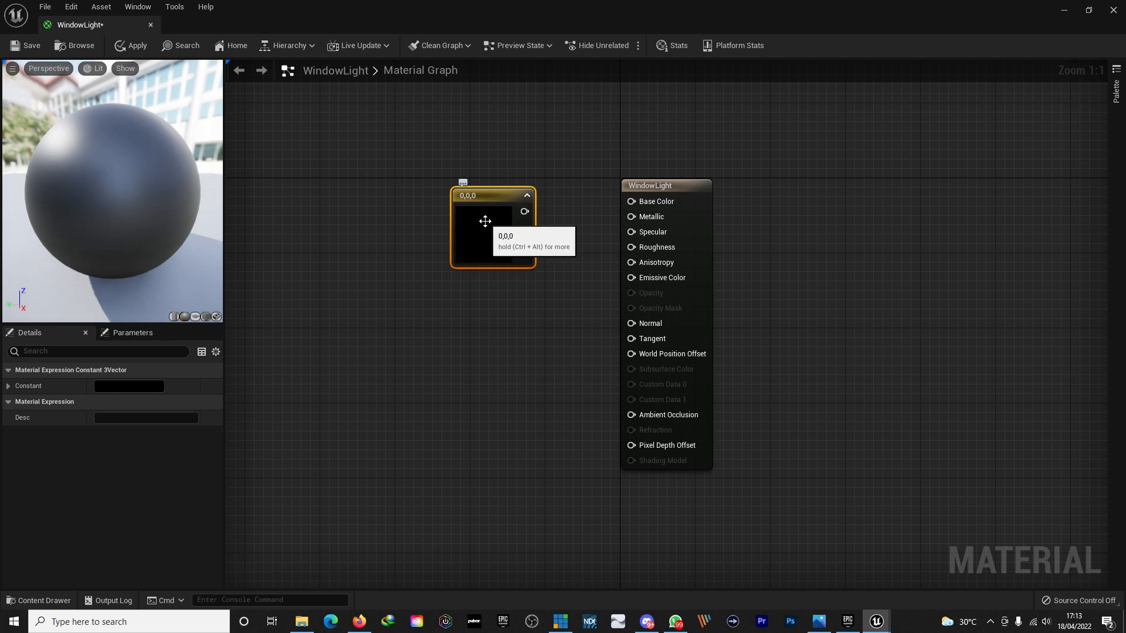
double_click(484, 221)
mouse_move(566, 329)
mouse_down()
mouse_move(609, 365)
mouse_move(606, 354)
mouse_up()
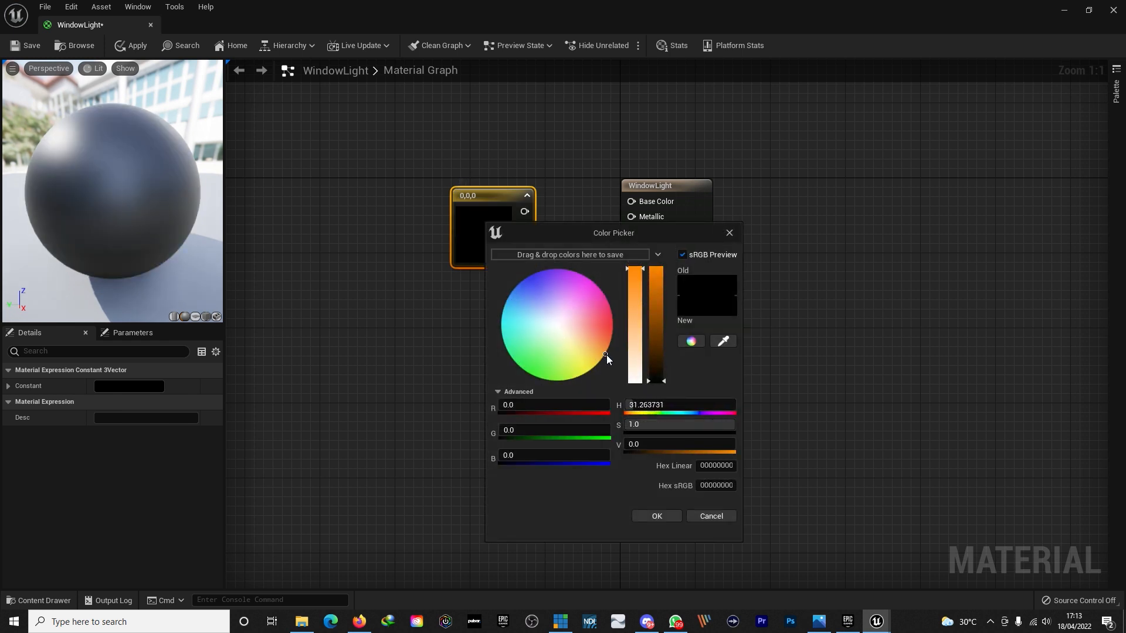
drag(665, 382, 656, 270)
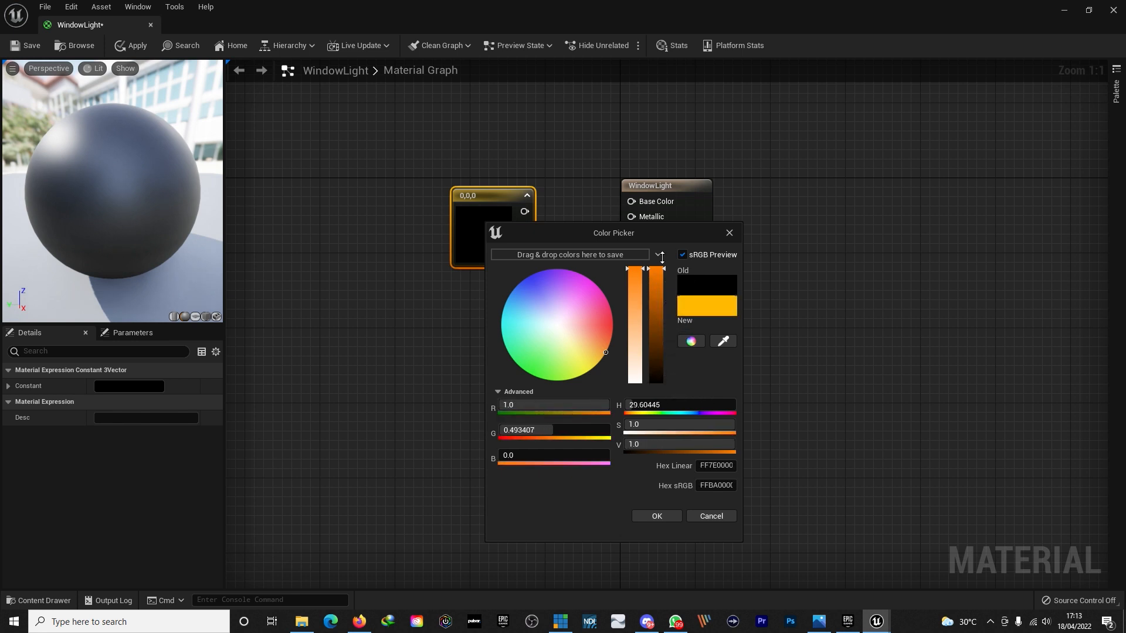
click(604, 353)
drag(603, 353, 607, 352)
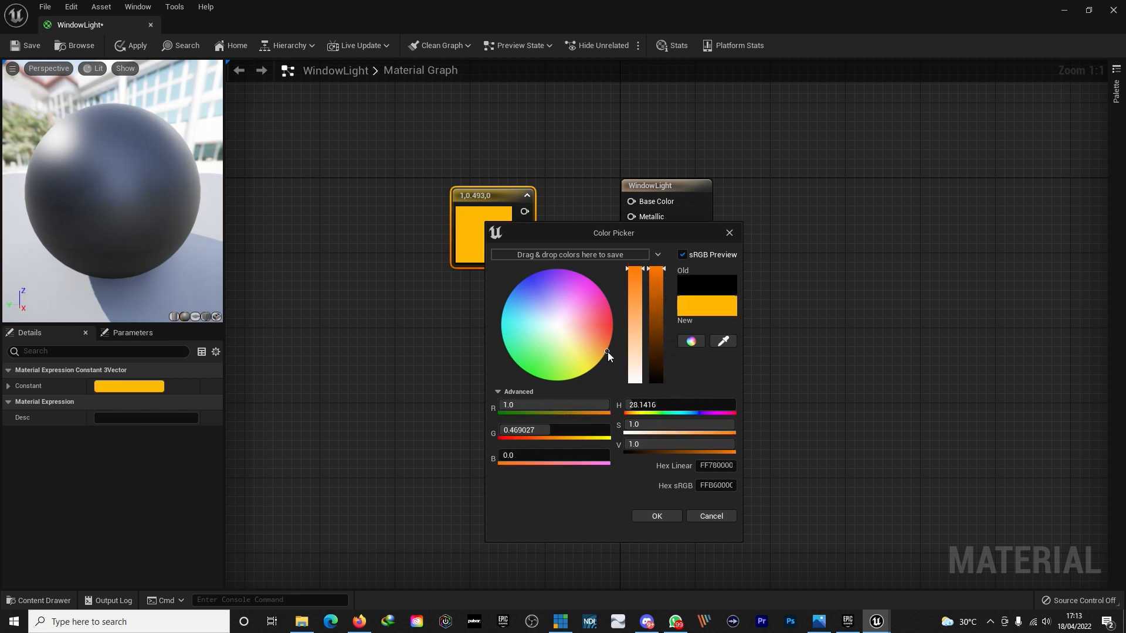
click(657, 516)
Step: Feed the orange constant into Emissive Color and assign the applied WindowLight material to the disc in the church's round window
drag(525, 212, 633, 278)
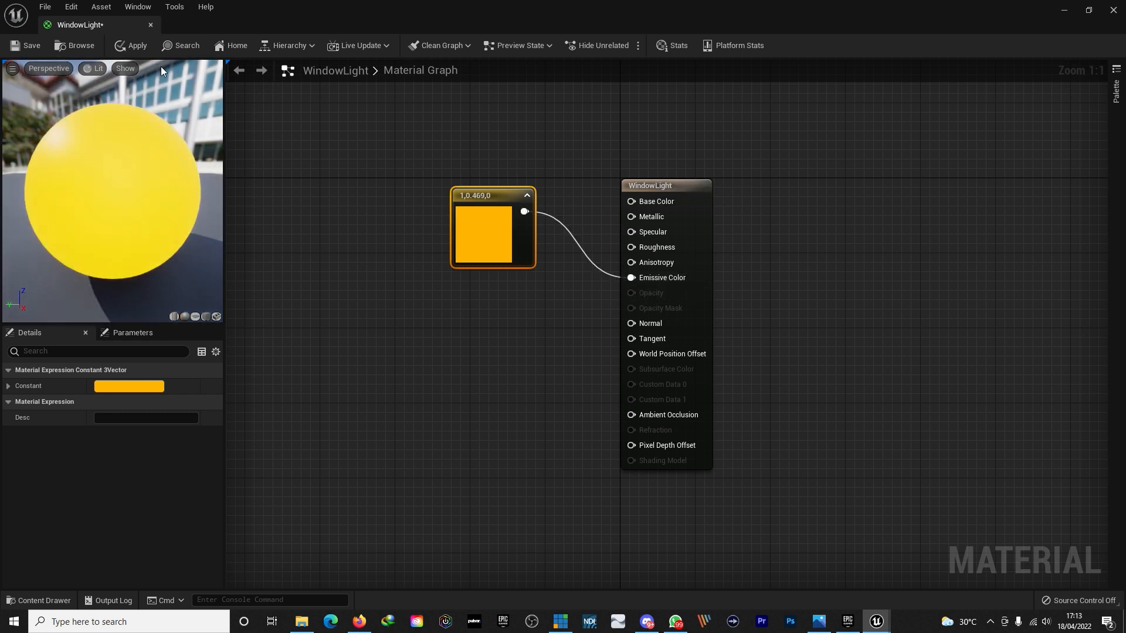
click(132, 45)
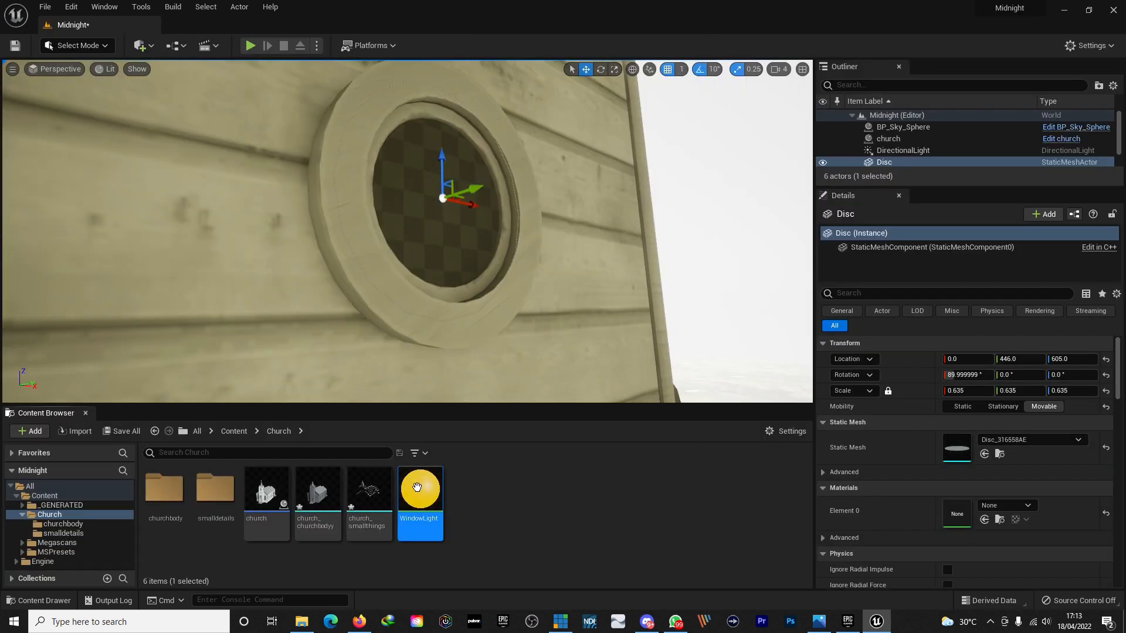
drag(416, 487, 415, 198)
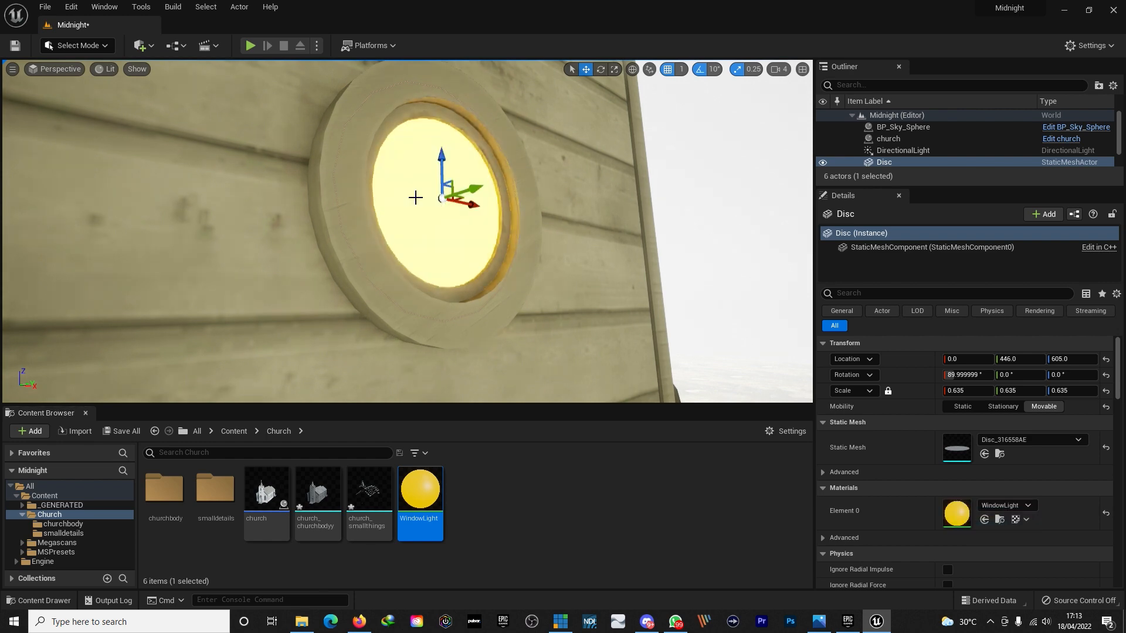
Step: Examine the glowing round window and the church's front facade from a distance
right_drag(453, 240, 263, 258)
key(s)
click(528, 351)
right_drag(528, 328, 557, 348)
key(s)
key(a)
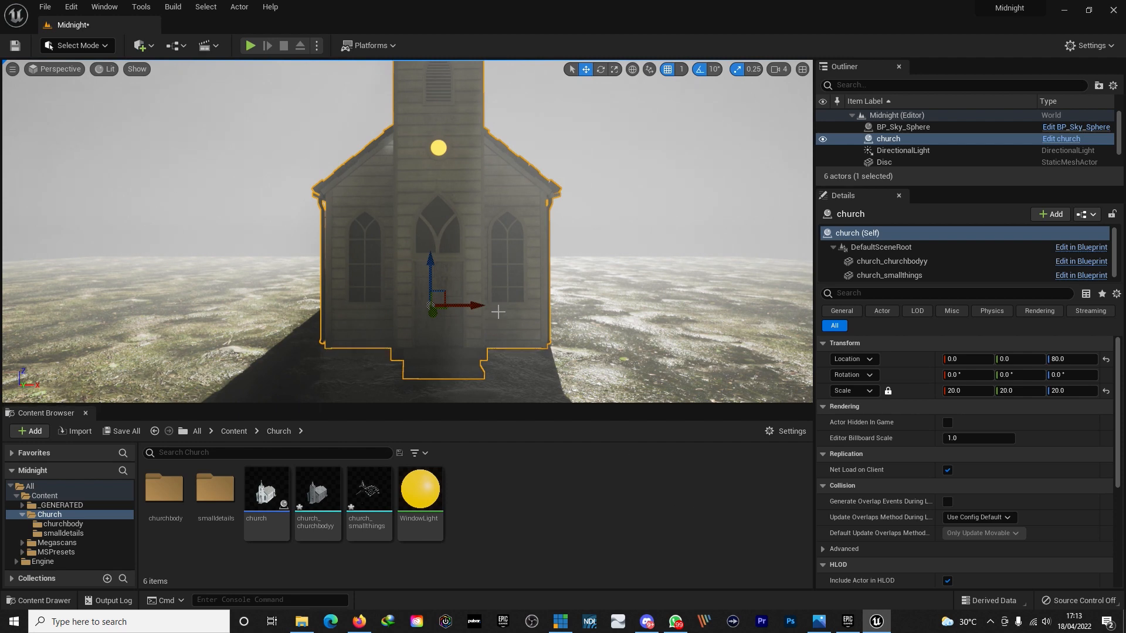
key(w)
mouse_move(498, 312)
right_down()
mouse_move(501, 253)
mouse_move(489, 299)
mouse_move(534, 288)
mouse_move(489, 293)
mouse_move(477, 364)
mouse_move(494, 311)
right_up()
key(a)
key(d)
key(s)
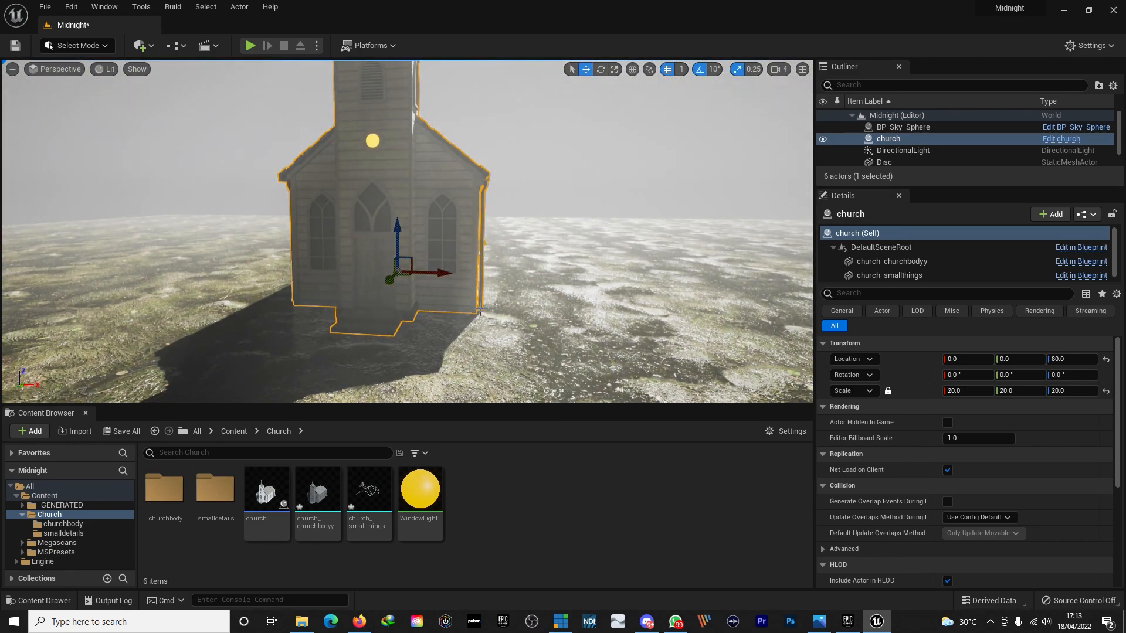
Step: In Modeling Mode, create a 100 by 100 rectangle on the church's front-right arched window and complete the shape
key(shift+5)
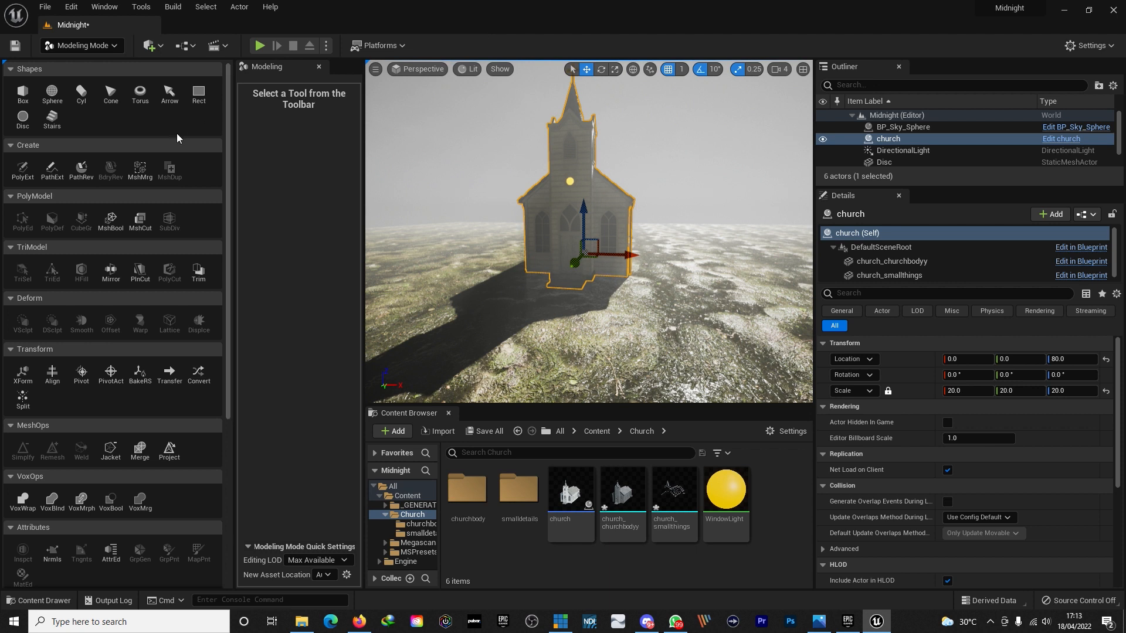
click(200, 95)
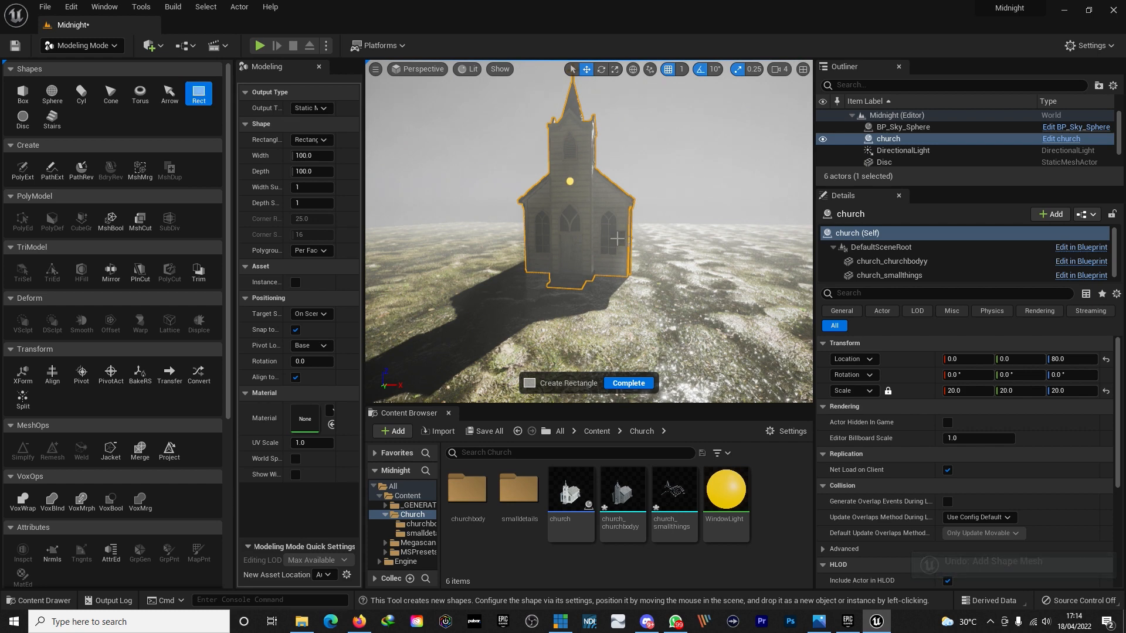
click(616, 238)
mouse_move(617, 239)
right_down()
mouse_move(617, 229)
mouse_move(627, 248)
mouse_move(613, 236)
right_up()
key(w)
key(d)
key(s)
click(637, 384)
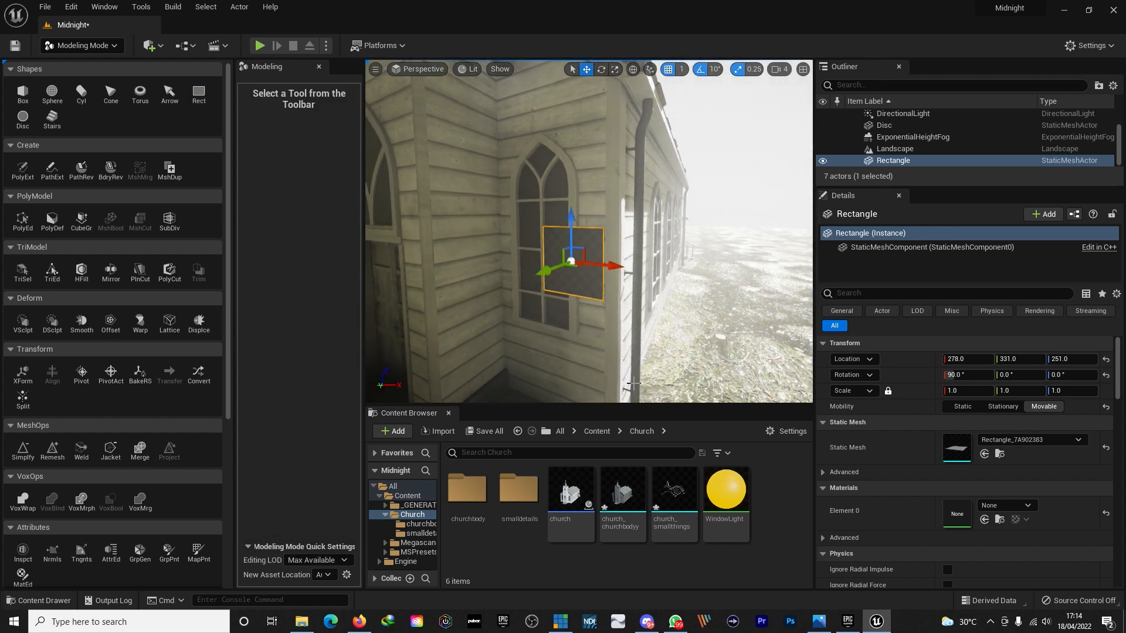
Step: Align the rectangle with the arched window by moving it to X 224 and Y 327
key(a)
right_drag(620, 326, 636, 319)
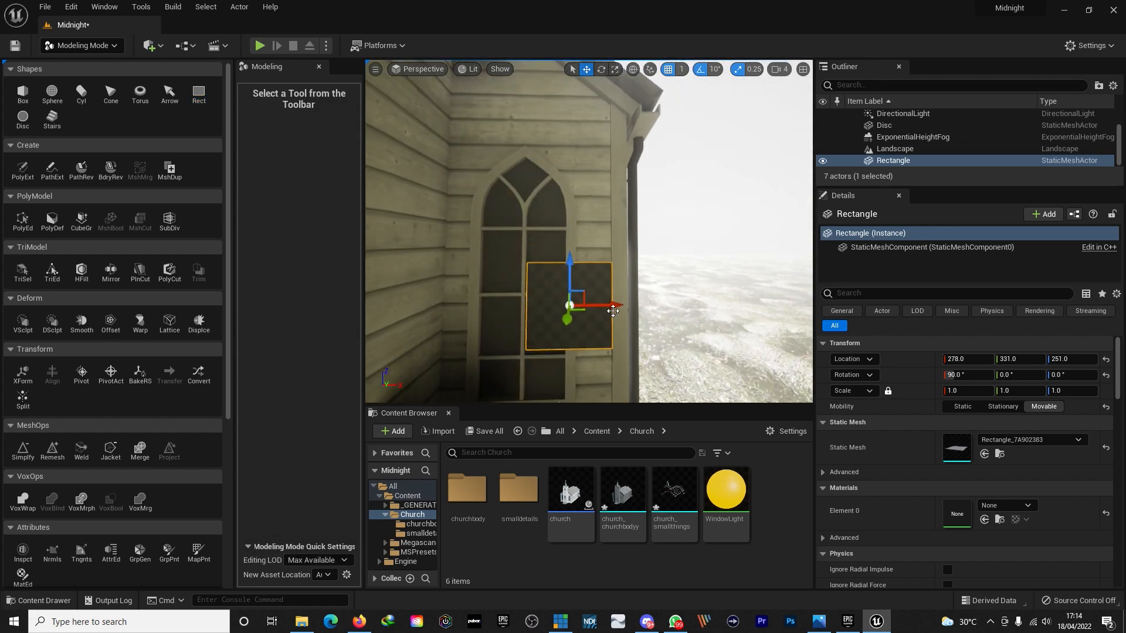
drag(611, 305, 567, 306)
key(d)
right_drag(567, 306, 489, 291)
key(d)
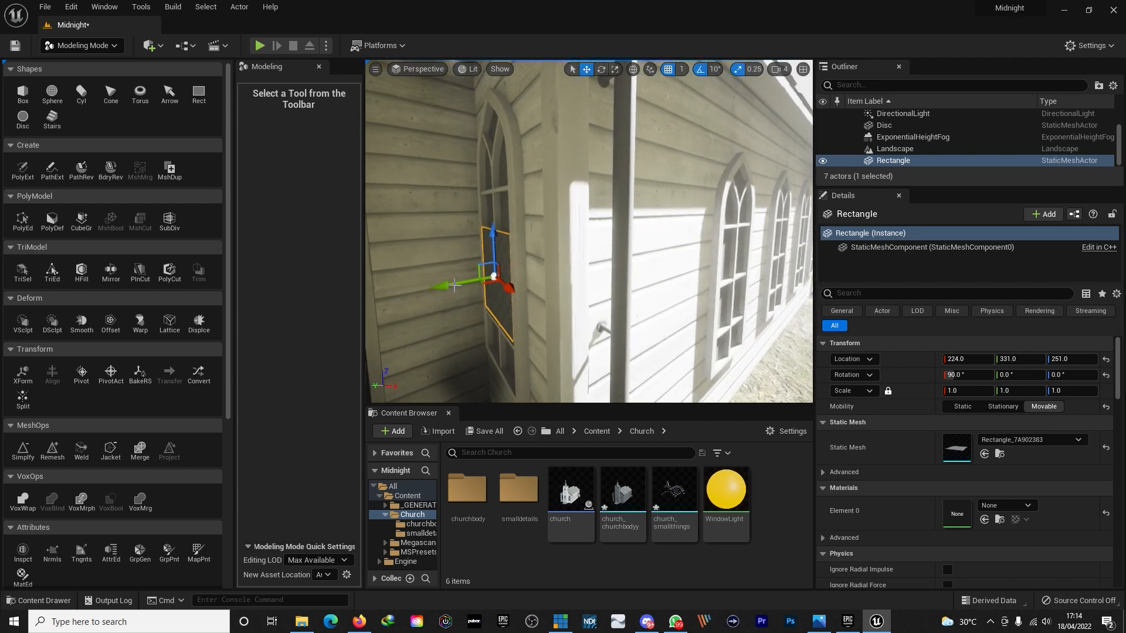
drag(450, 284, 457, 283)
Step: Stretch the rectangle over the whole arched window with scale 1.1275 in X and 2.95 in Y, and raise it to Z 285
key(a)
right_drag(460, 284, 524, 290)
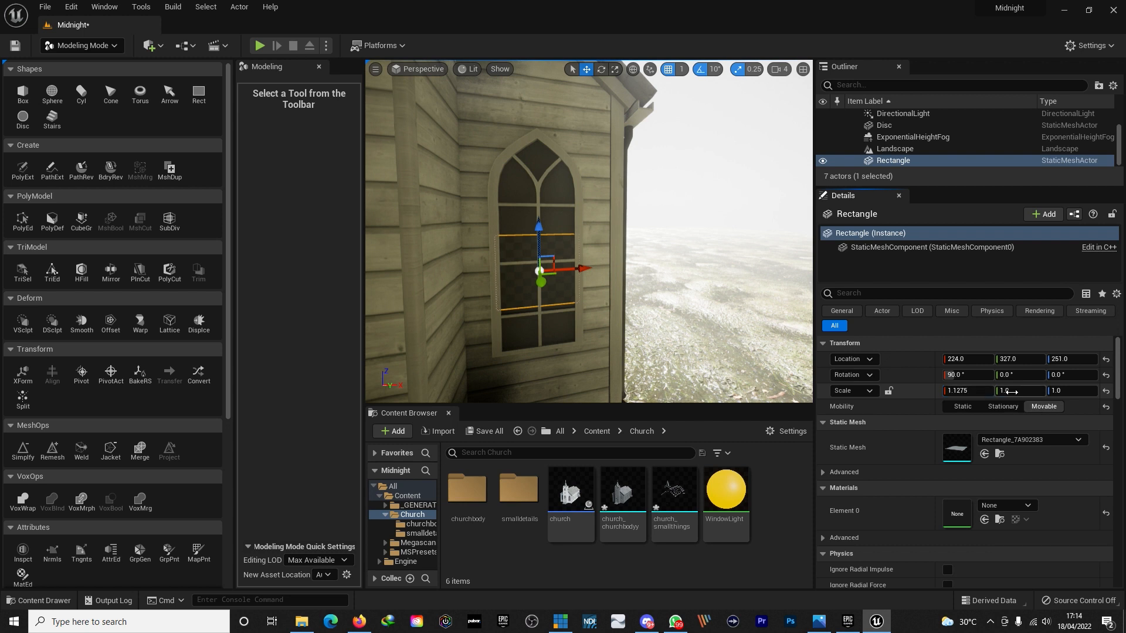
drag(1020, 390, 1114, 391)
drag(538, 228, 539, 215)
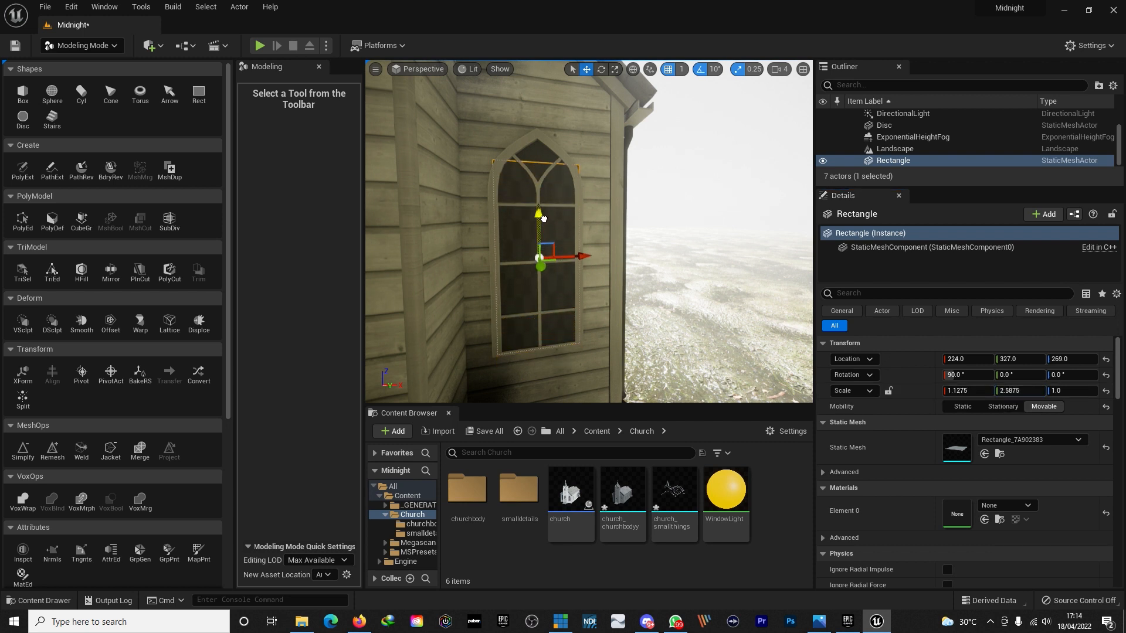
drag(1020, 390, 1046, 391)
drag(538, 212, 538, 202)
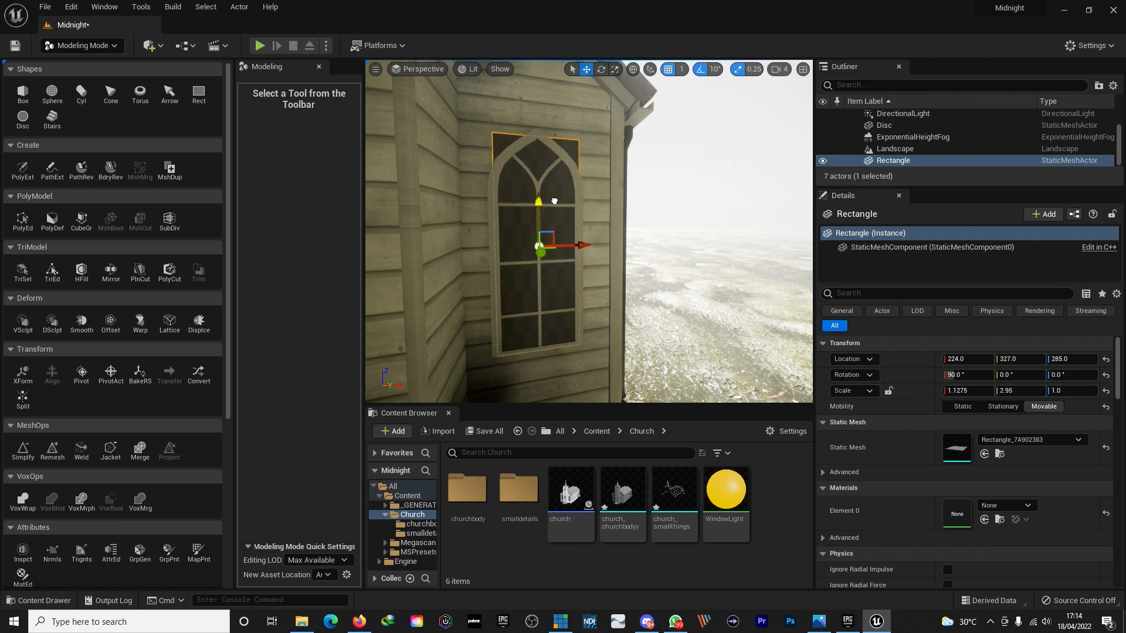
Step: Check how the rectangle sits behind the window frame and push it deeper to Y 325
right_drag(546, 202, 492, 161)
key(w)
key(s)
key(w)
key(s)
key(w)
key(s)
key(w)
key(s)
key(s)
right_drag(620, 343, 597, 388)
key(d)
key(w)
drag(577, 386, 581, 386)
key(a)
right_drag(590, 340, 647, 313)
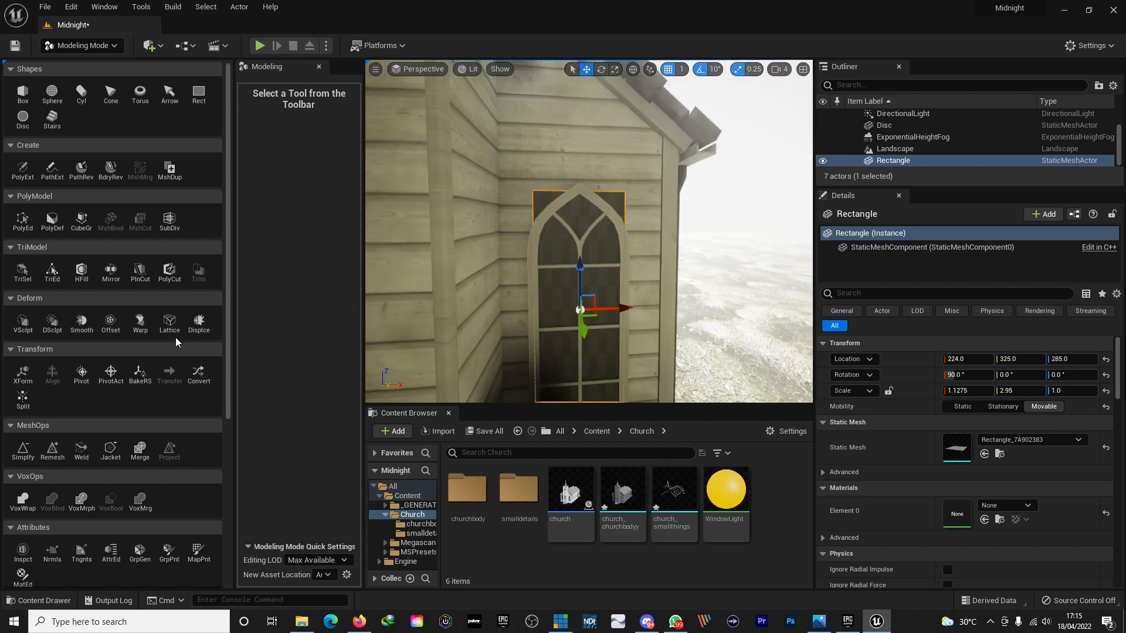
Step: Remesh the window rectangle with a target triangle count of 4000 and accept the result
click(53, 452)
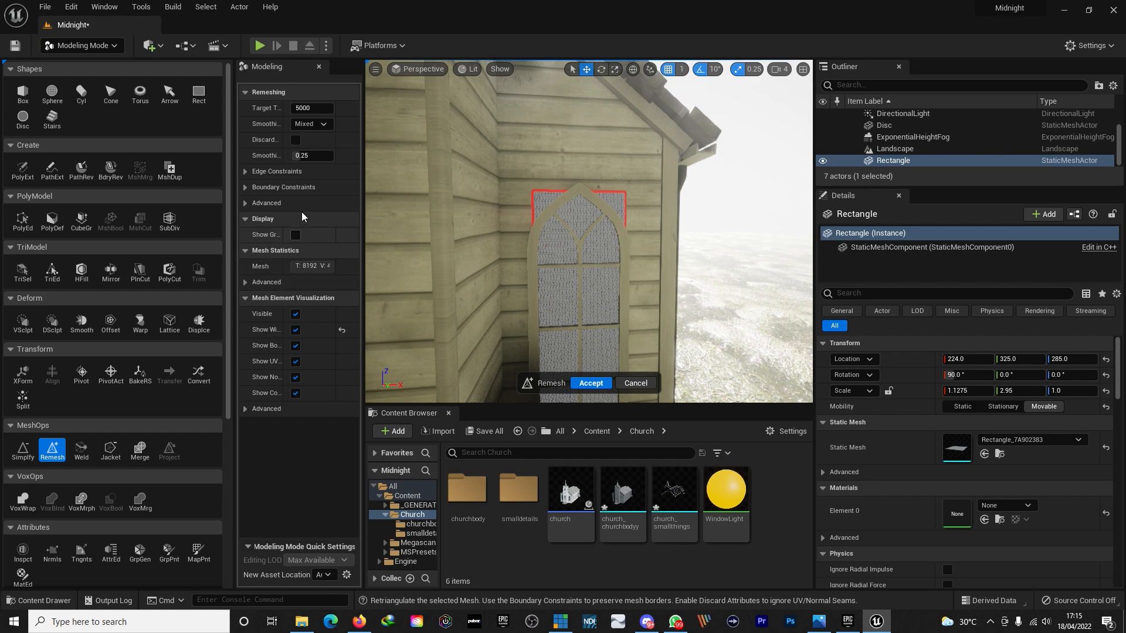
key(w)
mouse_move(607, 202)
right_down()
mouse_move(602, 186)
mouse_move(557, 183)
mouse_move(607, 184)
right_up()
key(s)
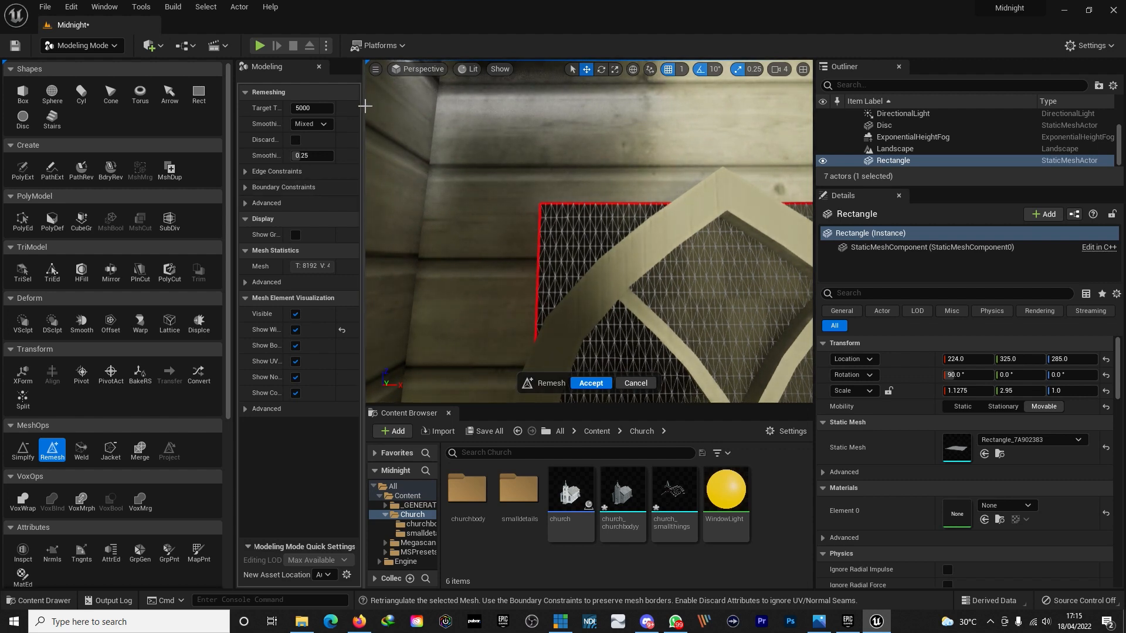
drag(406, 106, 429, 115)
right_drag(698, 231, 701, 233)
click(347, 108)
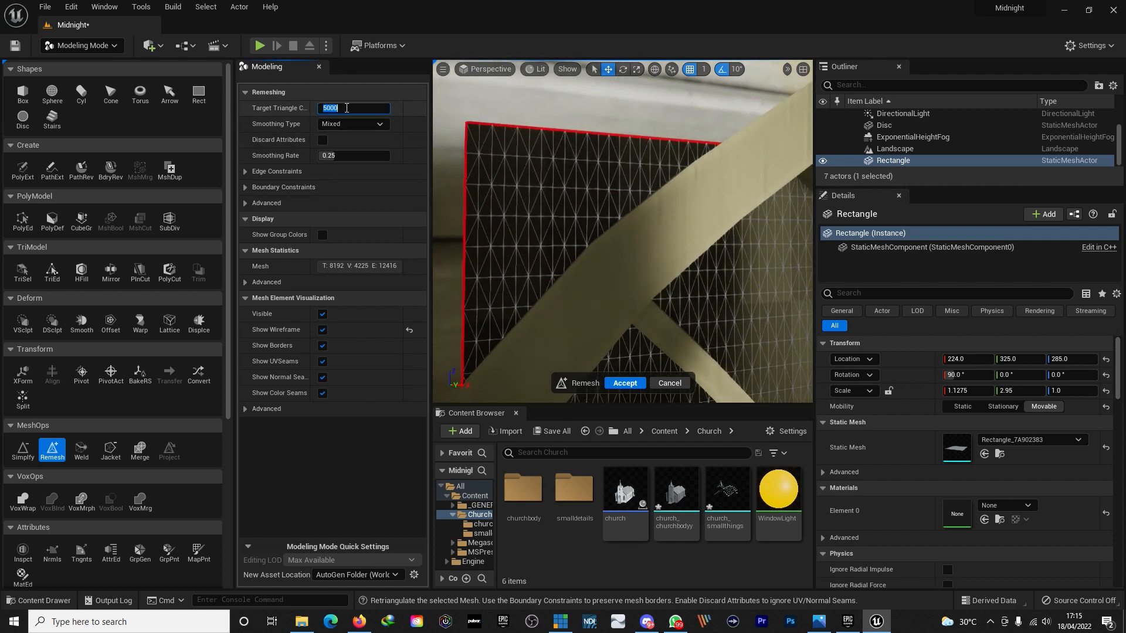
text(4000)
key(Return)
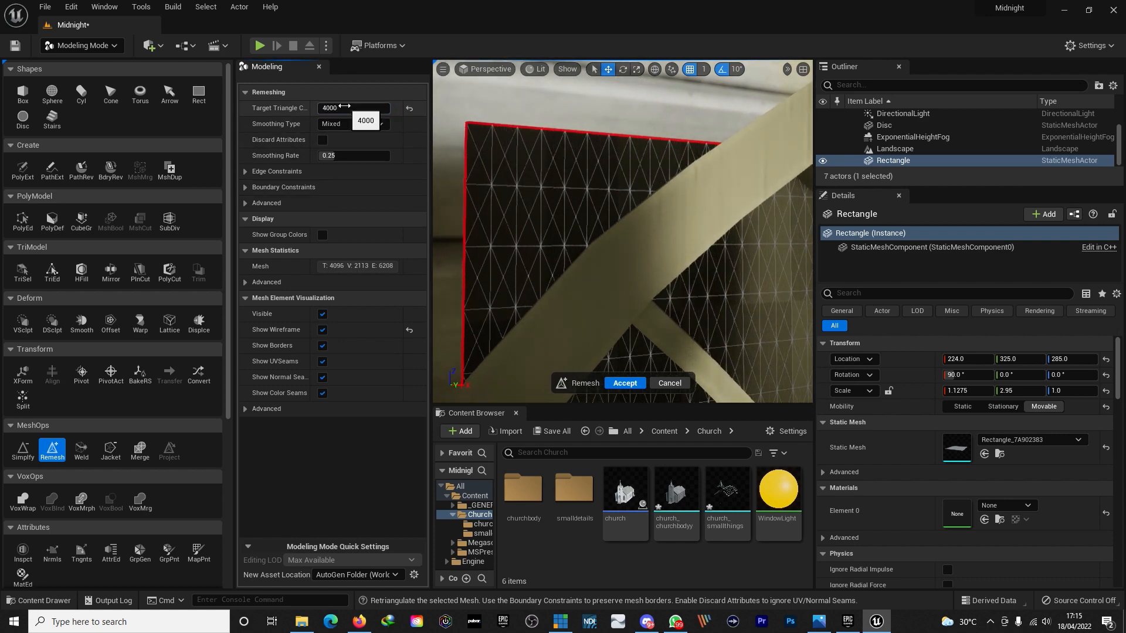
right_drag(716, 293, 576, 242)
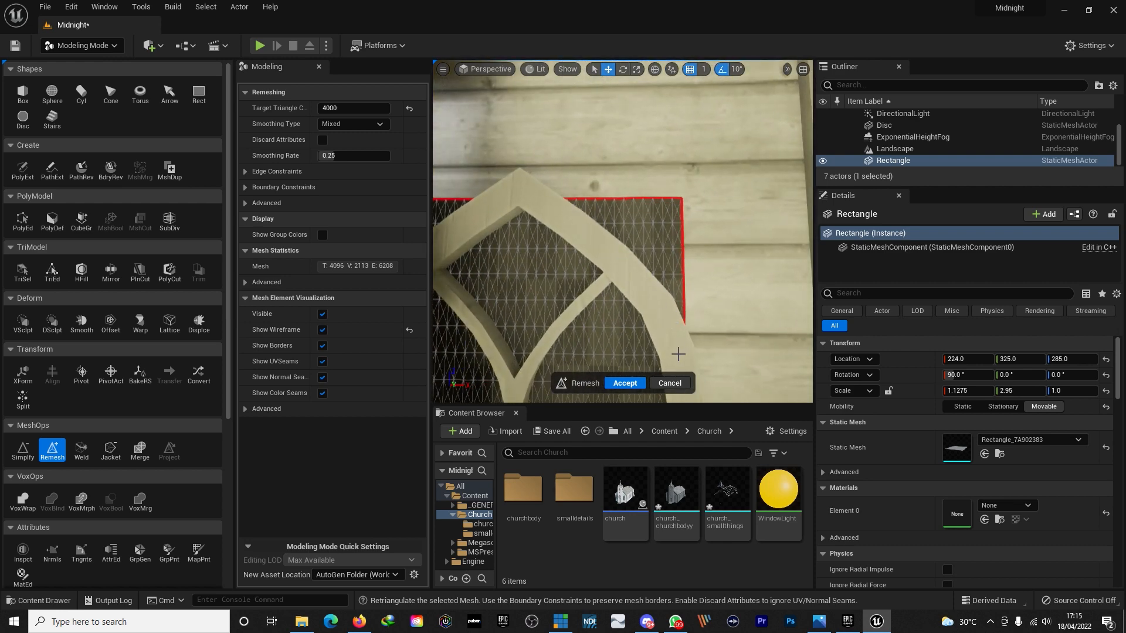
click(623, 383)
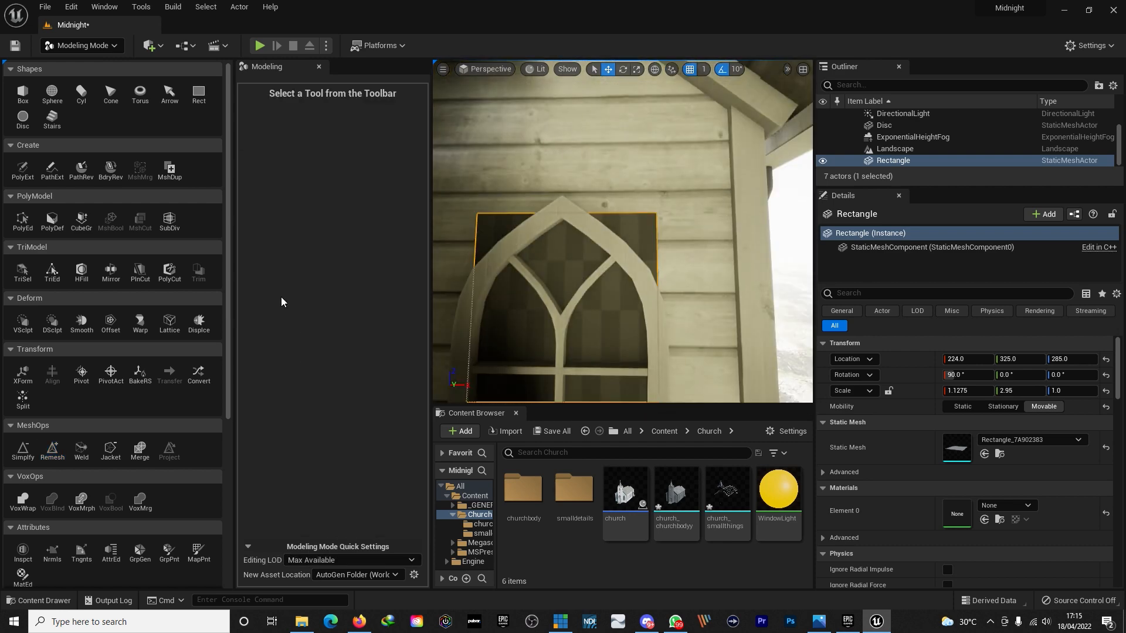
Step: Using triangle selection with a brush size of 0.106, paint over the rectangle's upper-right corner outside the arch
click(23, 273)
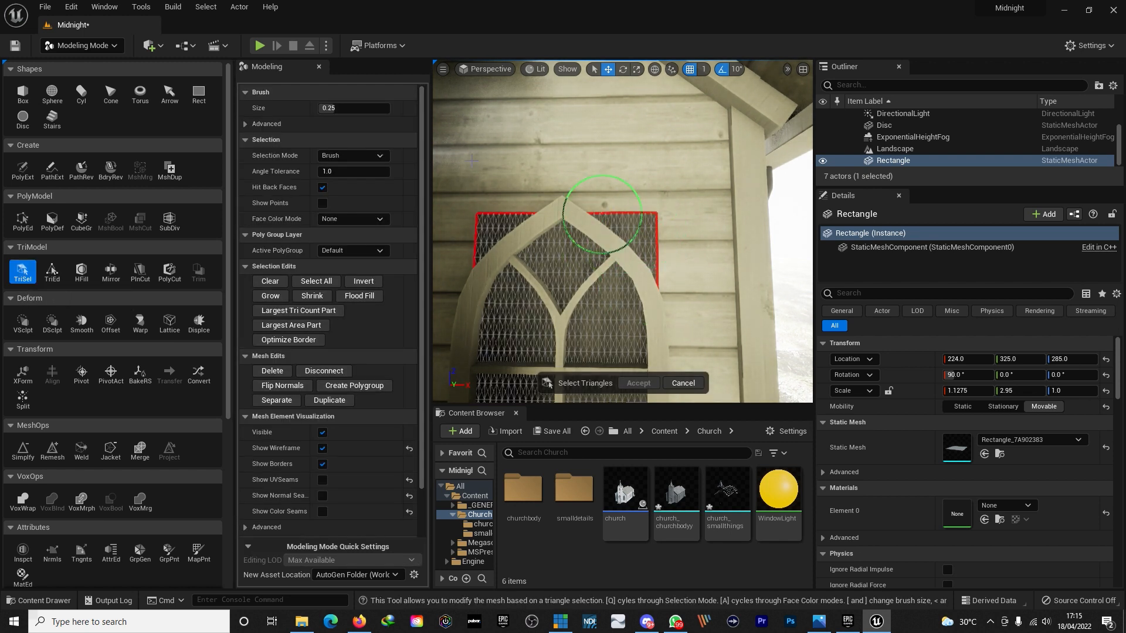
drag(352, 108, 323, 108)
scroll(645, 219, up, 2)
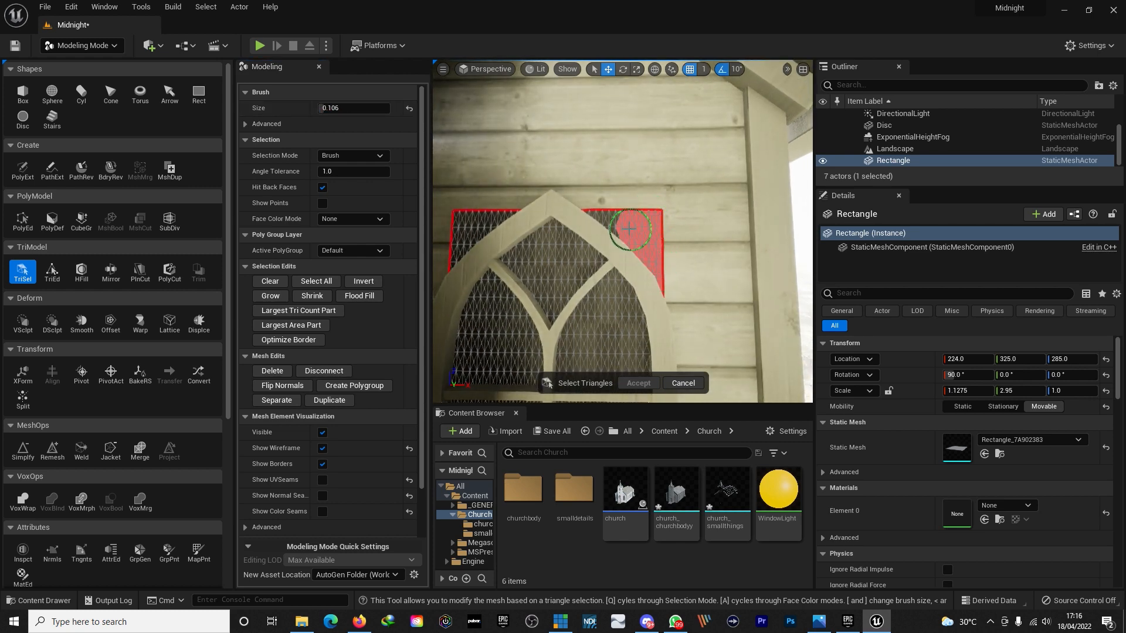
scroll(605, 212, up, 3)
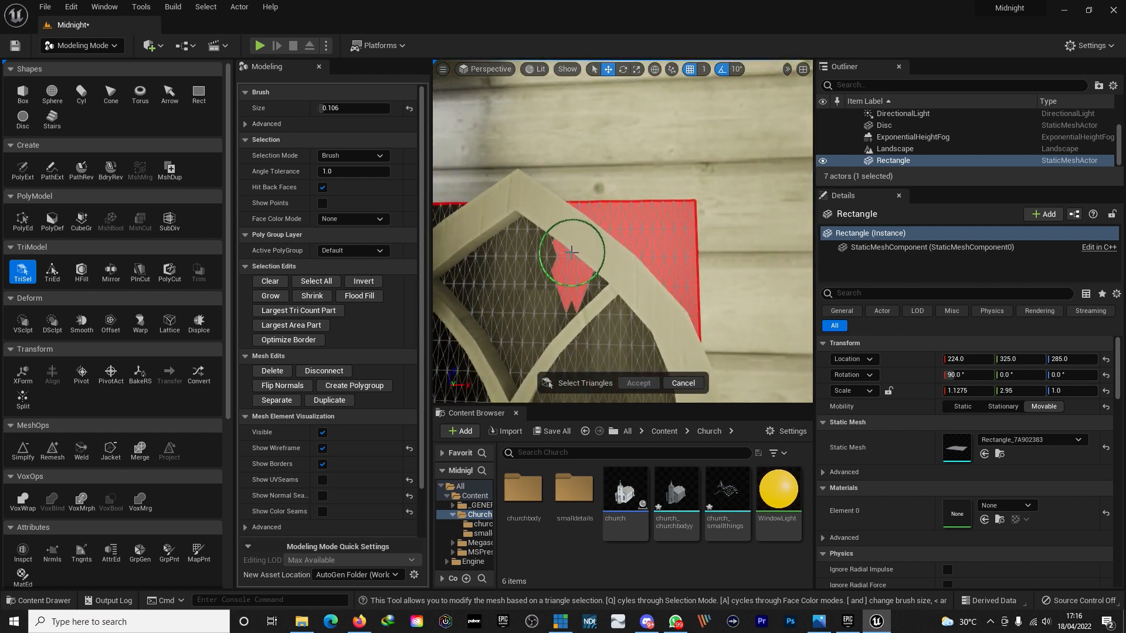
Step: Reduce the brush size to 0.058 and refine the triangle selection along the arch at the upper-right corner
click(349, 107)
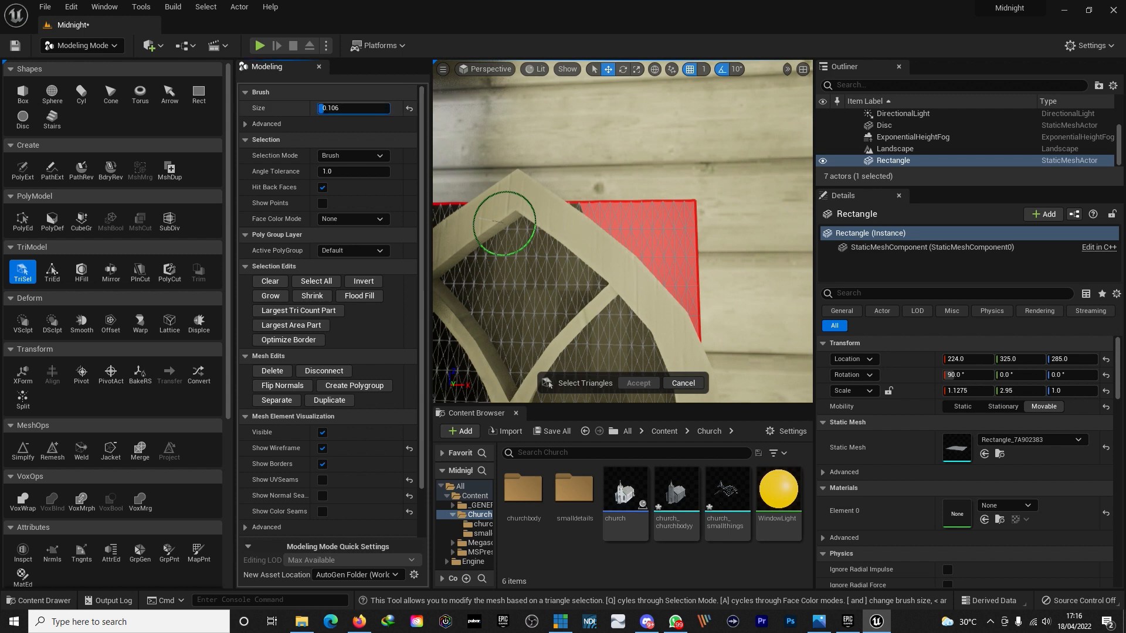
text(0.058)
key(Return)
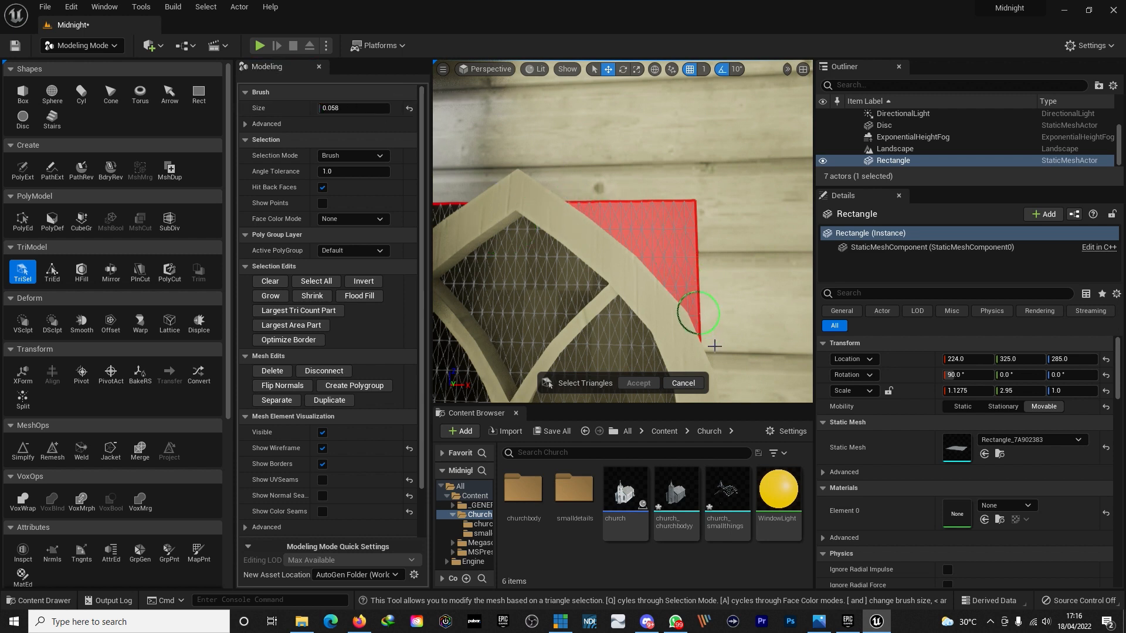
Step: Paint a triangle selection over the rectangle's upper-left corner outside the arch, down to where it meets the window frame
right_drag(641, 240, 598, 217)
key(s)
key(w)
right_drag(756, 261, 722, 219)
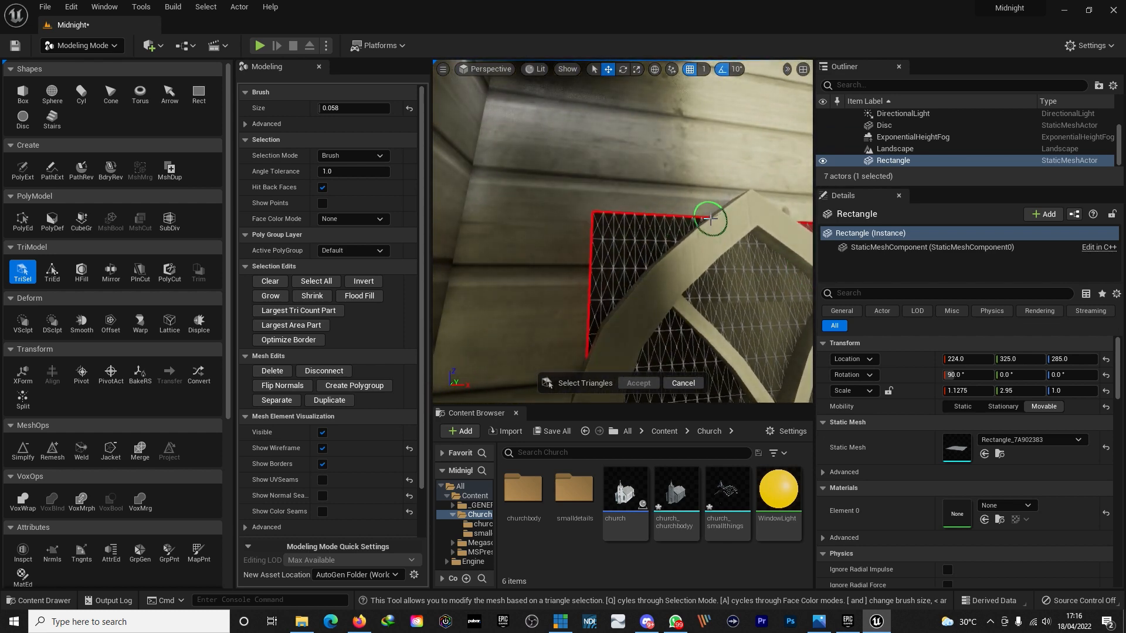
mouse_move(710, 219)
mouse_down()
mouse_move(668, 235)
mouse_move(615, 212)
mouse_move(598, 258)
mouse_move(648, 256)
mouse_up()
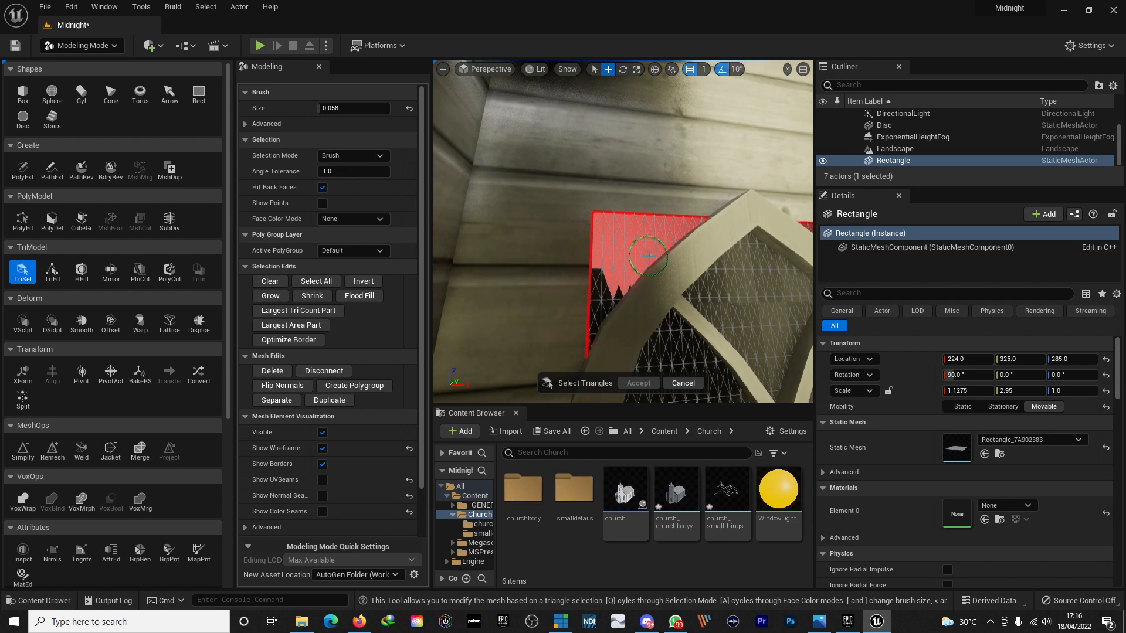
drag(614, 293, 589, 276)
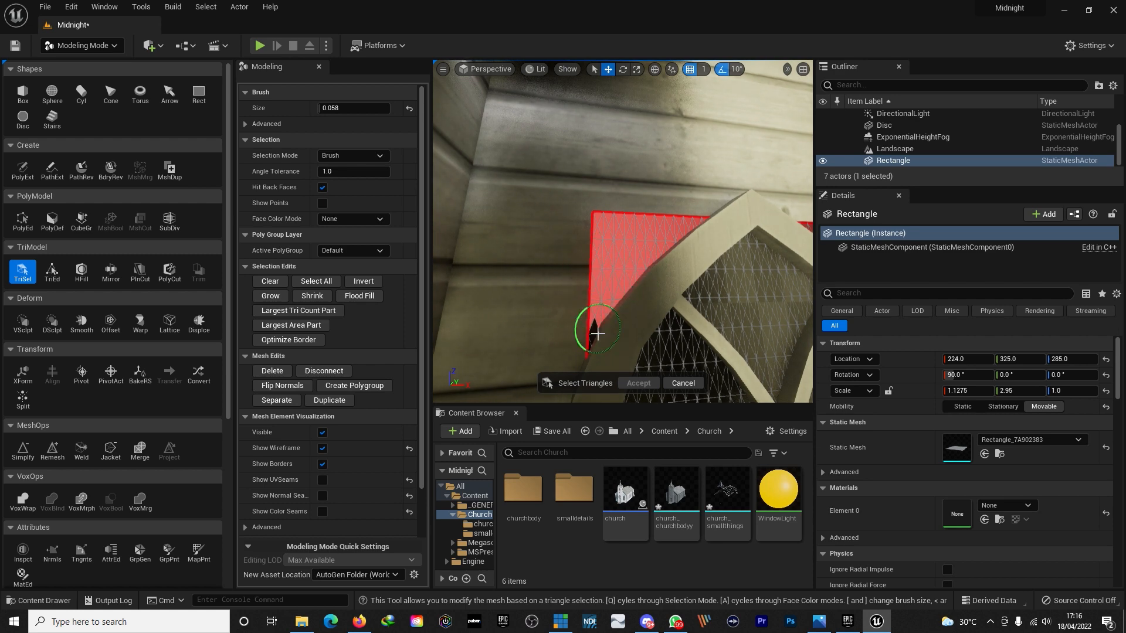
Step: Delete the selected corner triangles outside the arch, check the trimmed edge behind the frame, and accept the mesh edit
right_drag(593, 213, 601, 228)
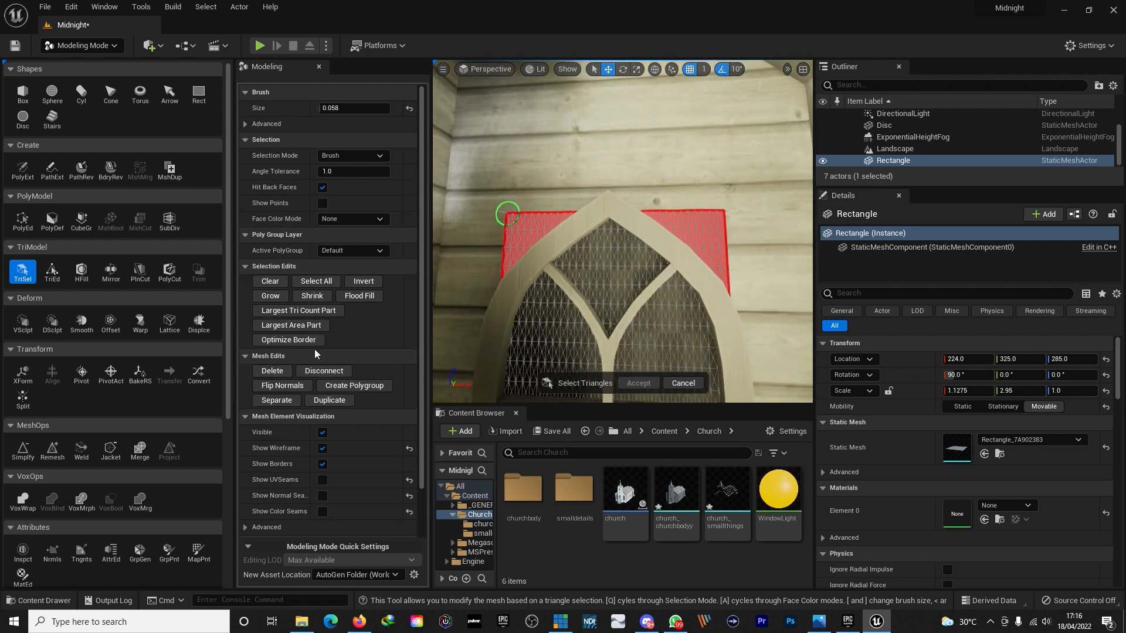
scroll(374, 329, down, 2)
scroll(374, 329, up, 1)
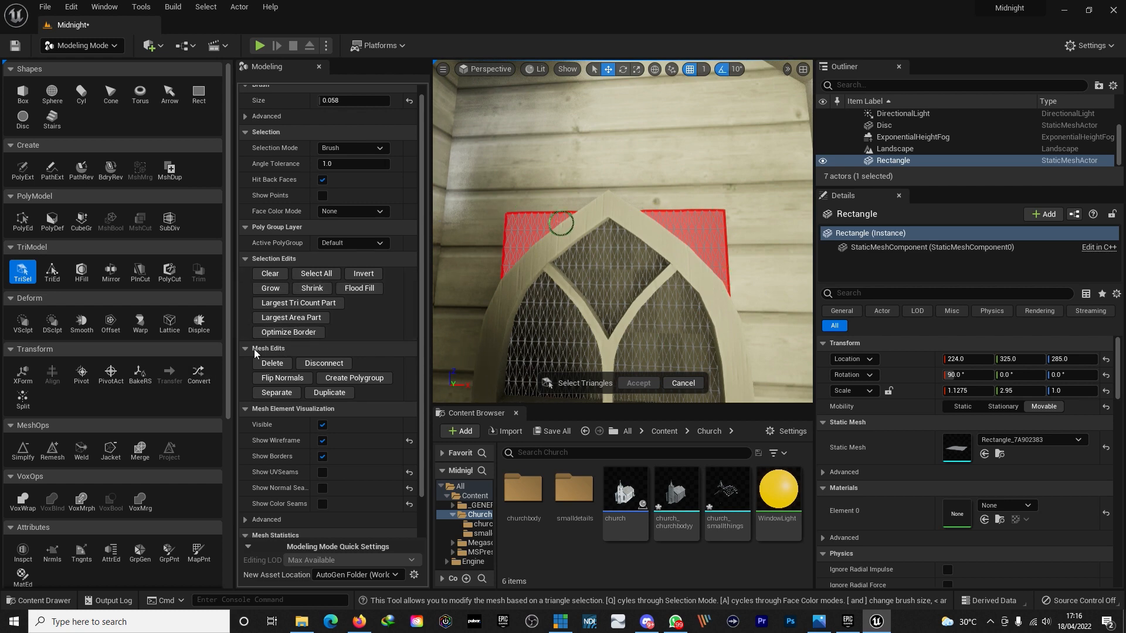
click(273, 363)
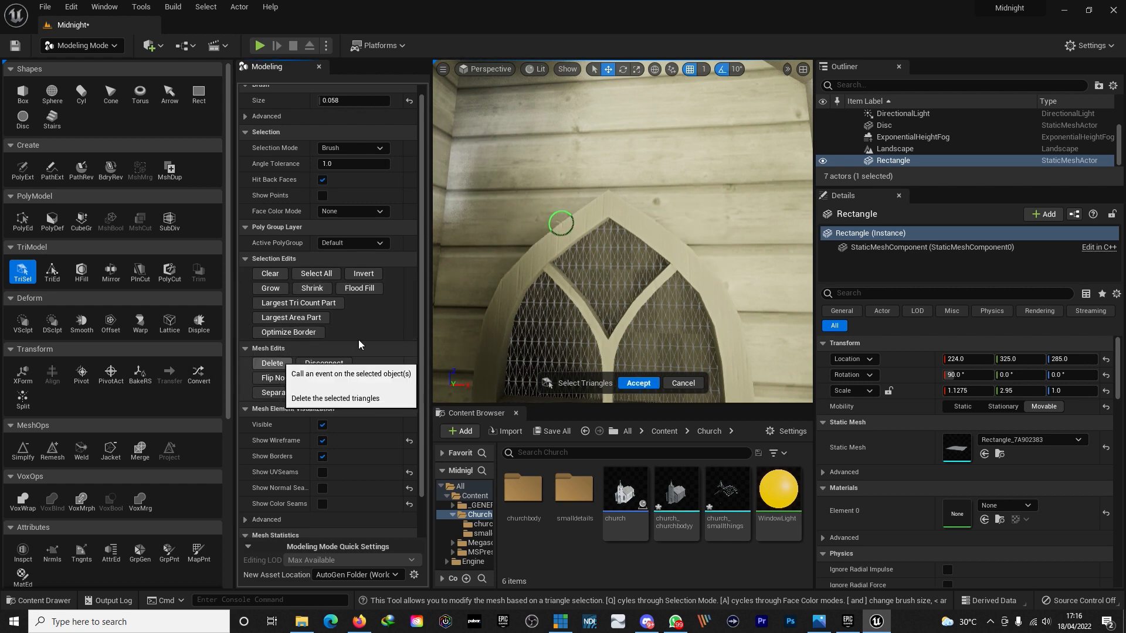
right_drag(604, 226, 666, 177)
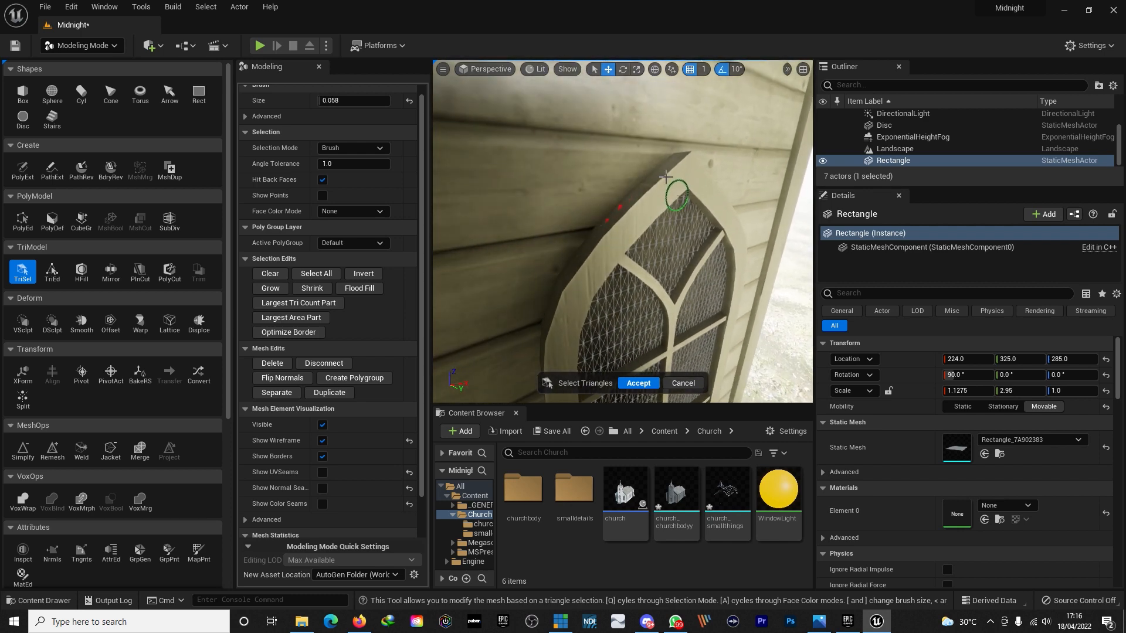
click(607, 225)
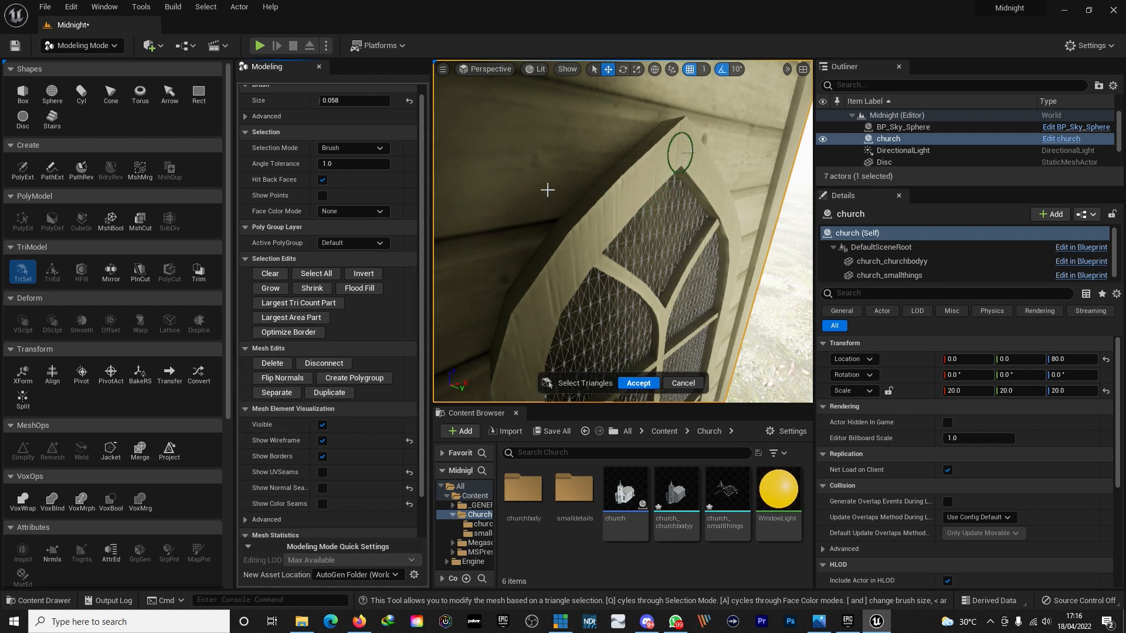
mouse_move(669, 226)
right_down()
mouse_move(698, 235)
mouse_move(651, 234)
right_up()
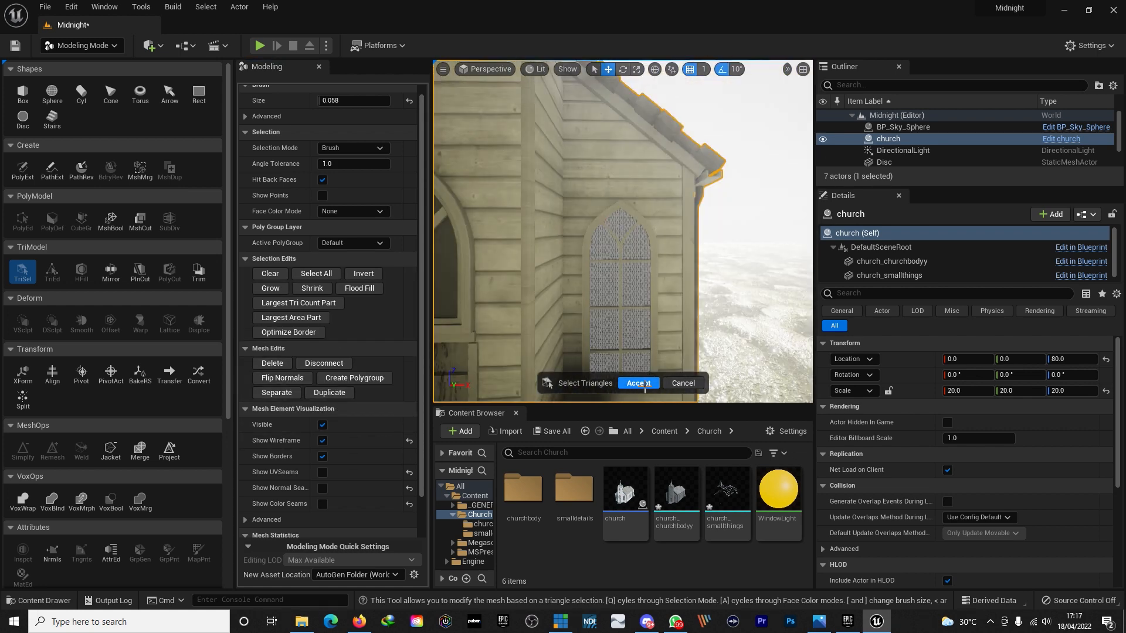
click(638, 383)
Step: Return to Select Mode and apply the WindowLight material to the trimmed rectangle behind the right-hand window
click(778, 490)
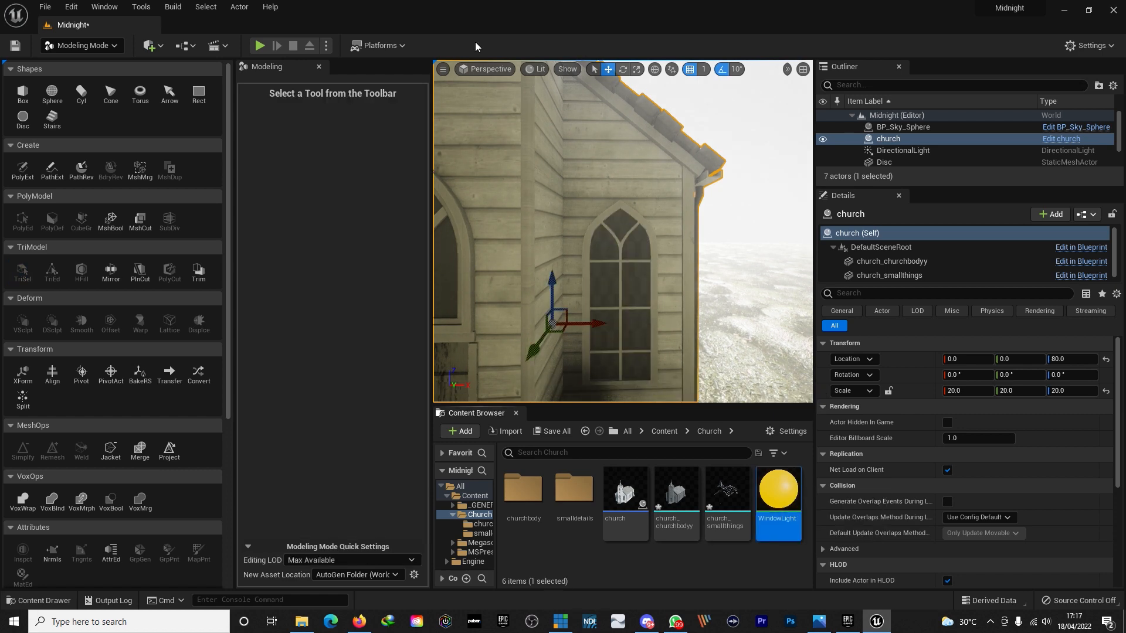
key(shift+1)
mouse_move(497, 268)
right_down()
mouse_move(448, 263)
mouse_move(498, 269)
right_up()
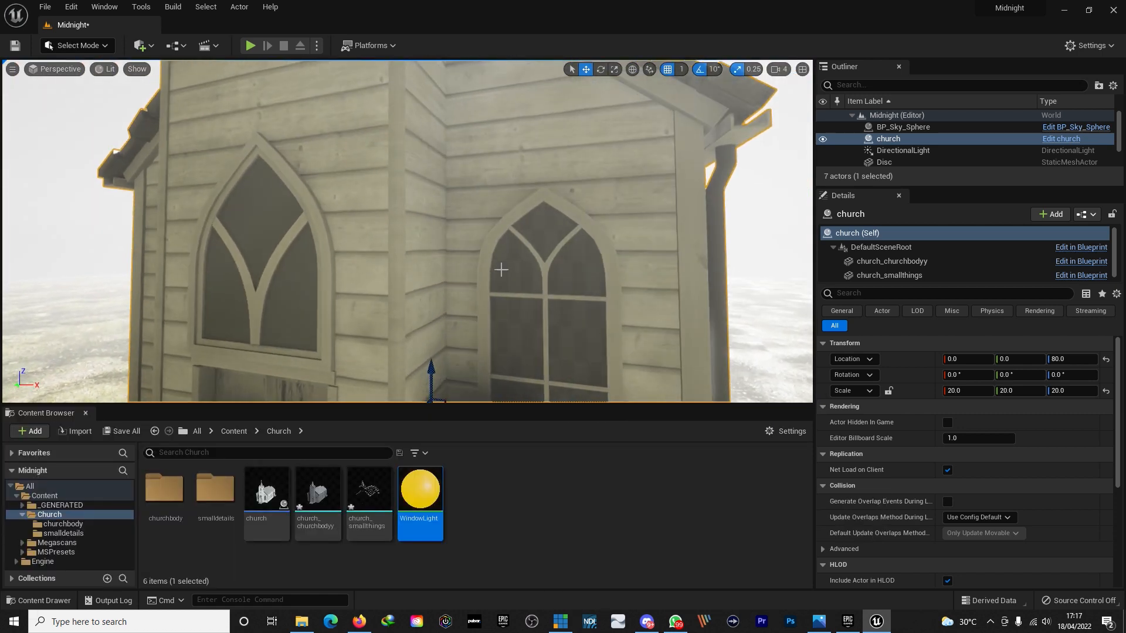
click(562, 344)
right_drag(562, 344, 516, 306)
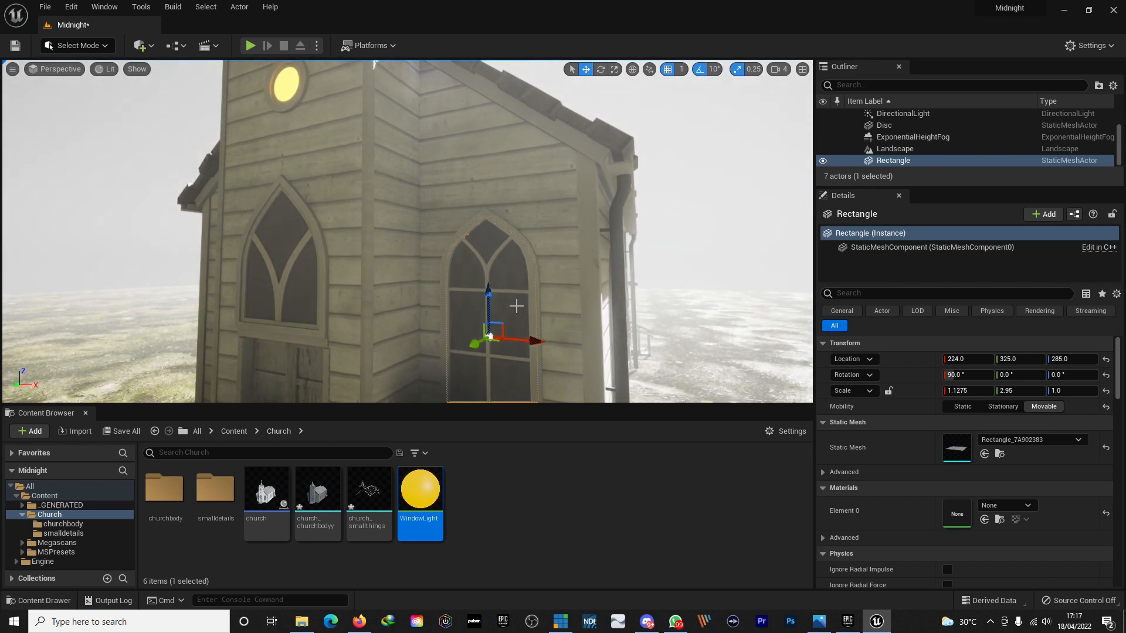
drag(420, 490, 468, 306)
right_drag(468, 305, 397, 329)
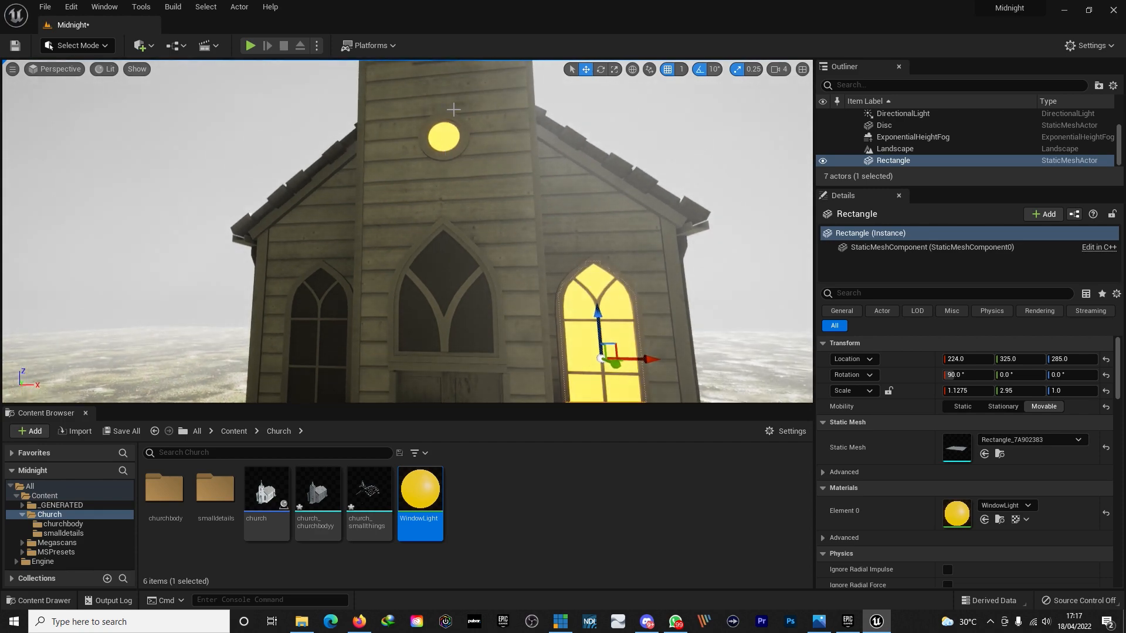
Step: Duplicate the glowing rectangle behind the left-hand front window and align it there at X -221
right_drag(447, 174, 420, 191)
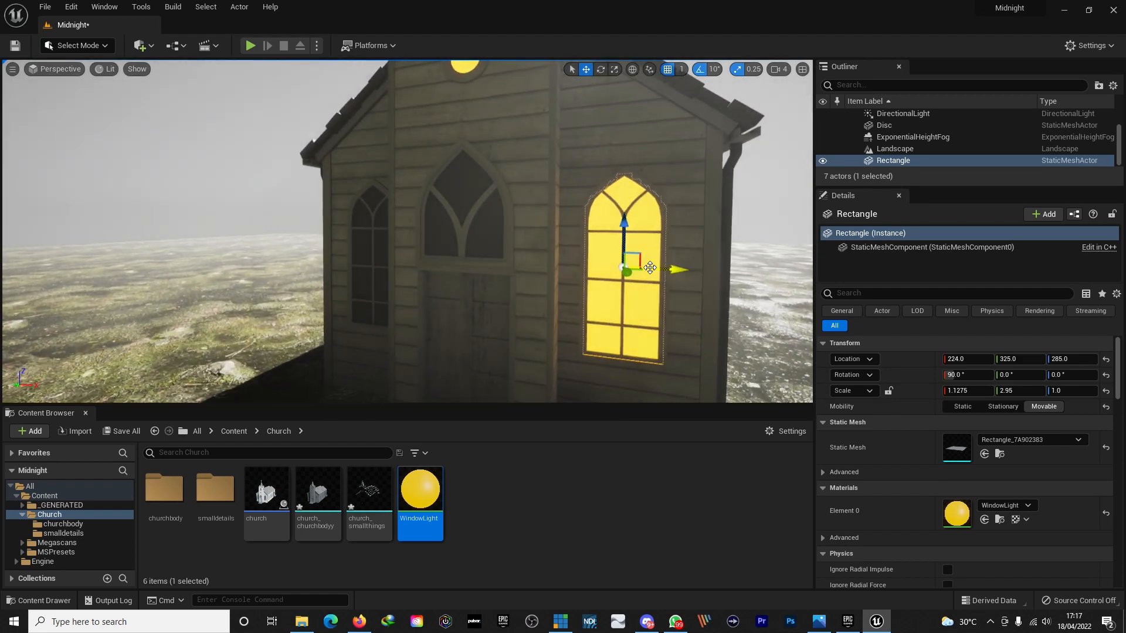
alt+drag(681, 268, 404, 246)
right_drag(395, 301, 439, 317)
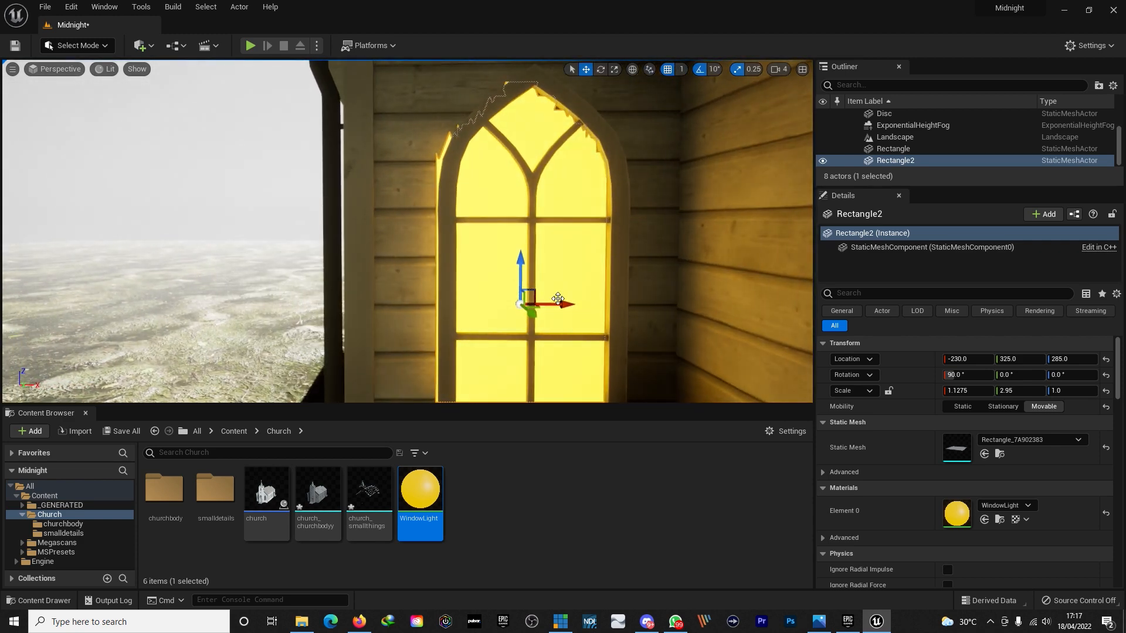
drag(565, 304, 578, 303)
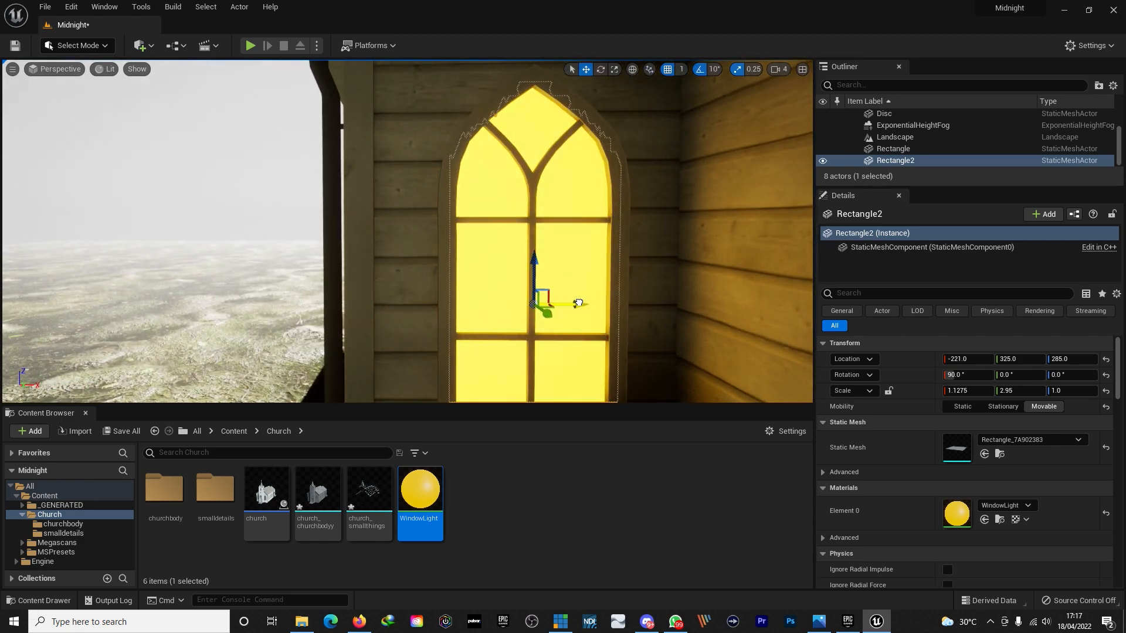
right_drag(588, 306, 588, 307)
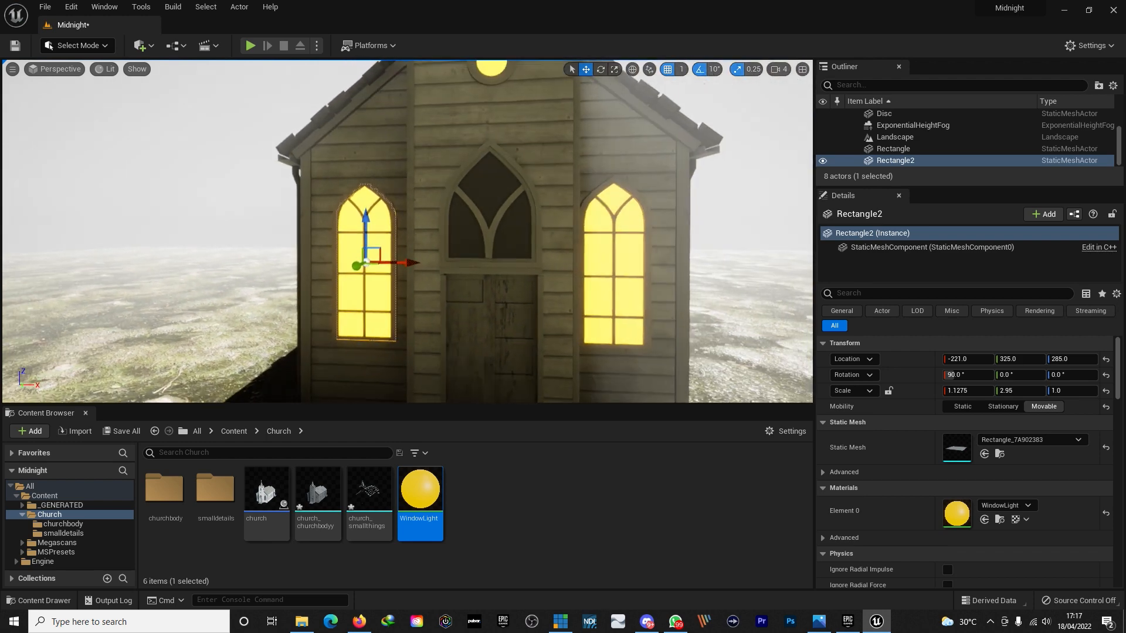
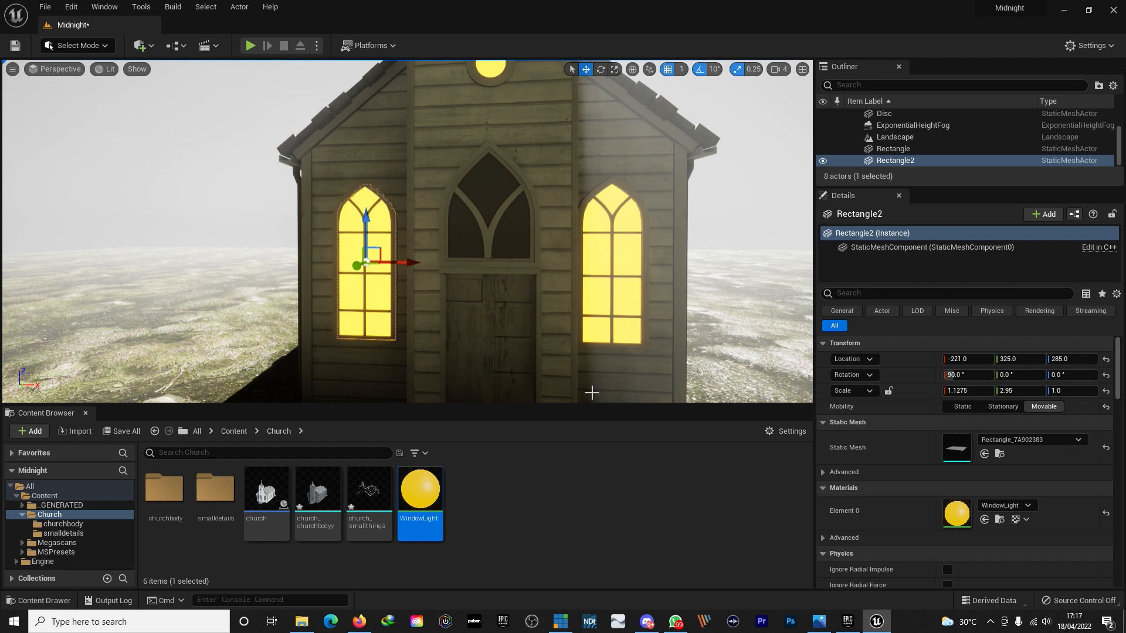
Step: Locate the left window's mesh asset in the project content and delete the unused other rectangle mesh from its folder
click(586, 474)
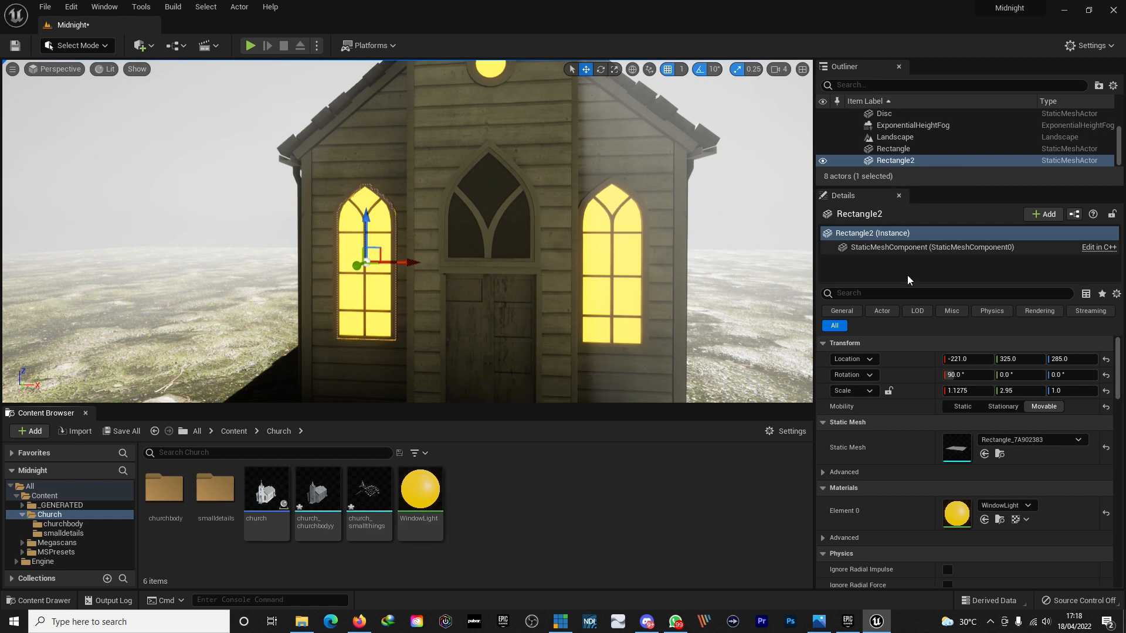
right_click(897, 162)
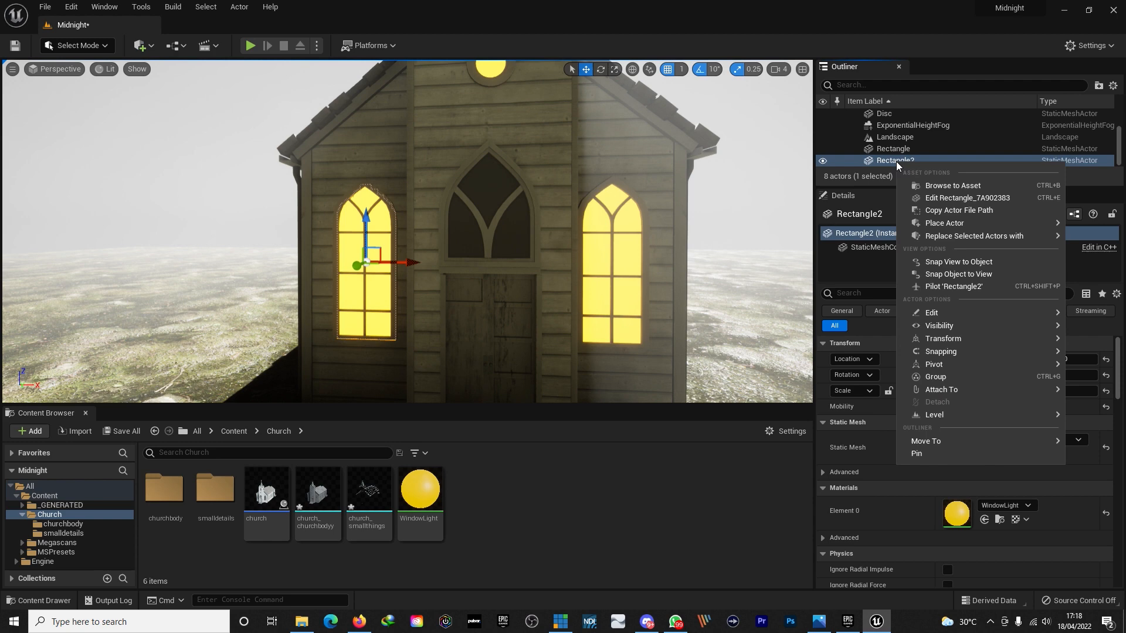
click(952, 186)
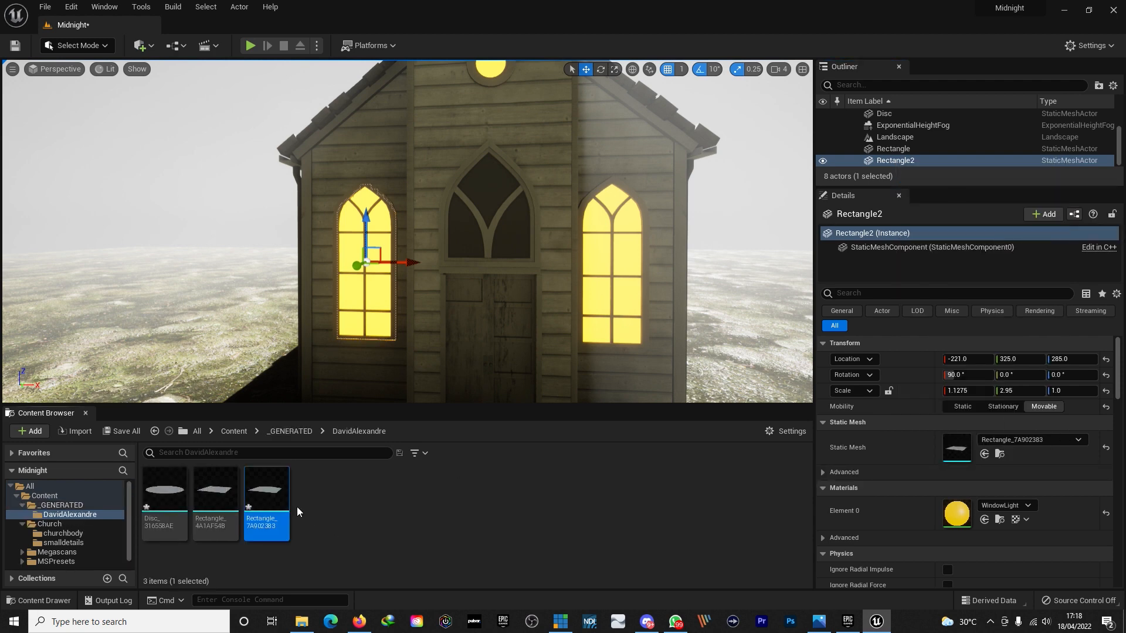
mouse_move(276, 490)
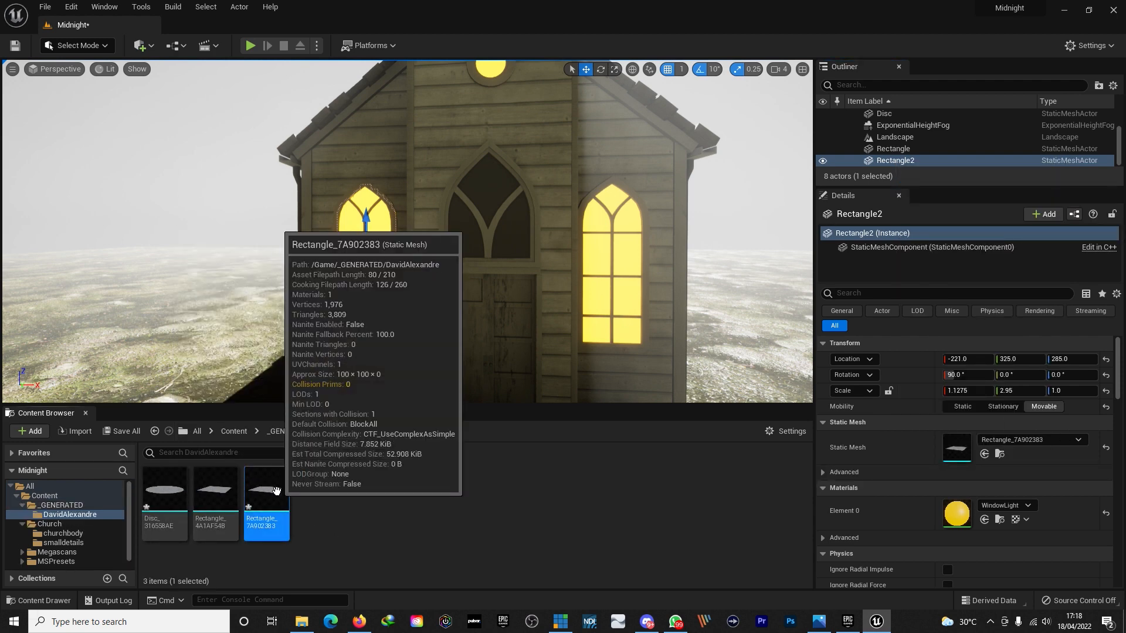
click(211, 496)
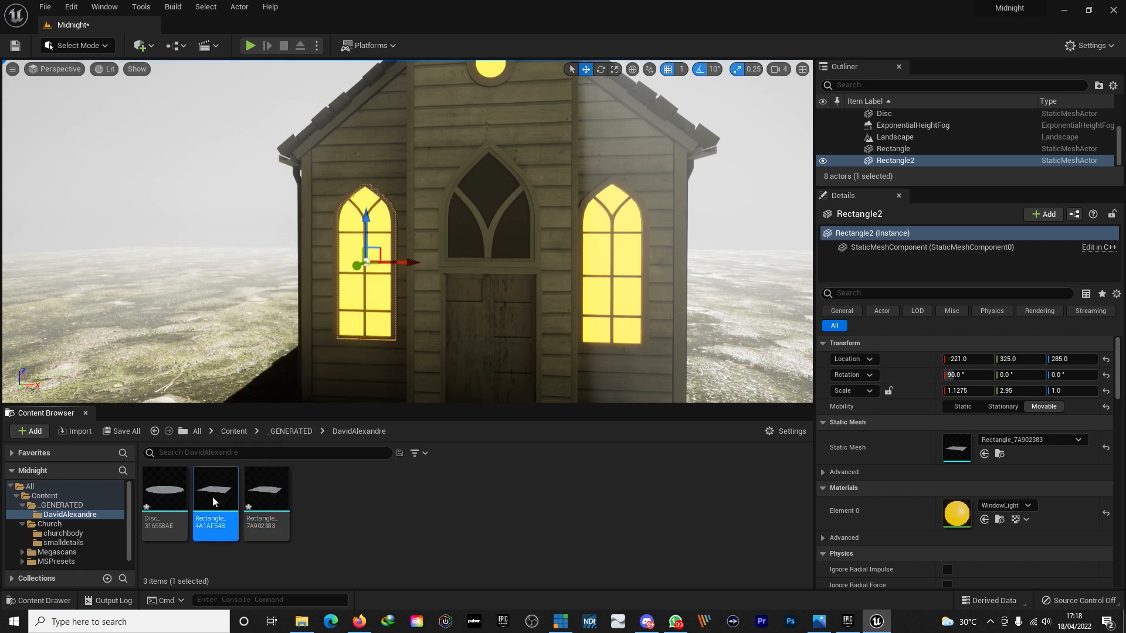
key(Delete)
click(489, 501)
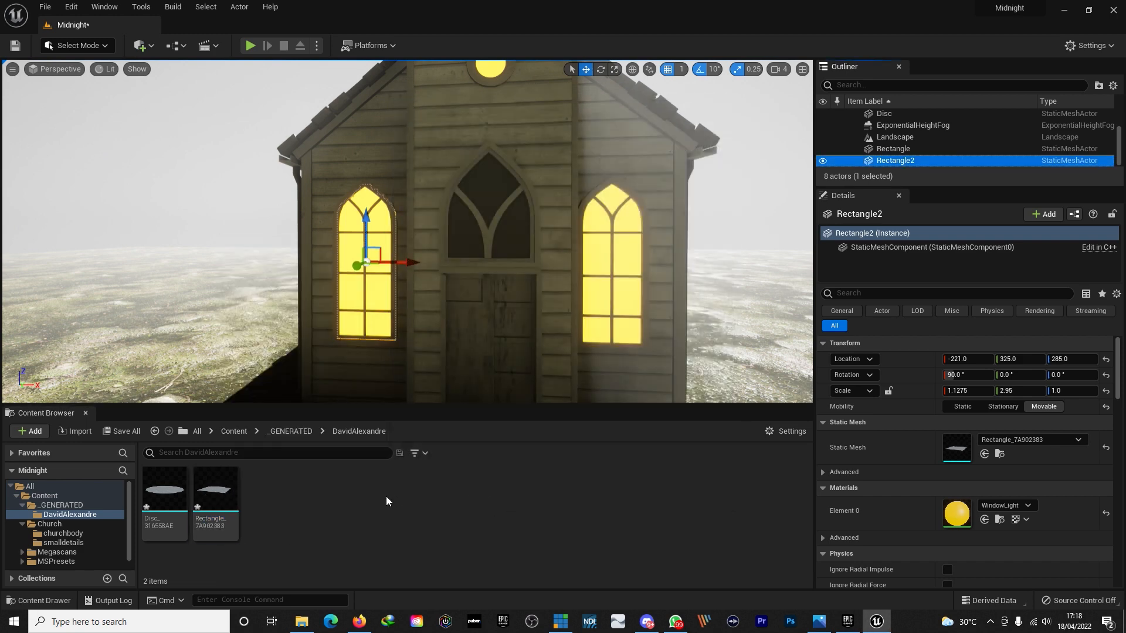
Step: Duplicate the Rectangle_7A902383 mesh asset, keeping the suggested name
click(215, 499)
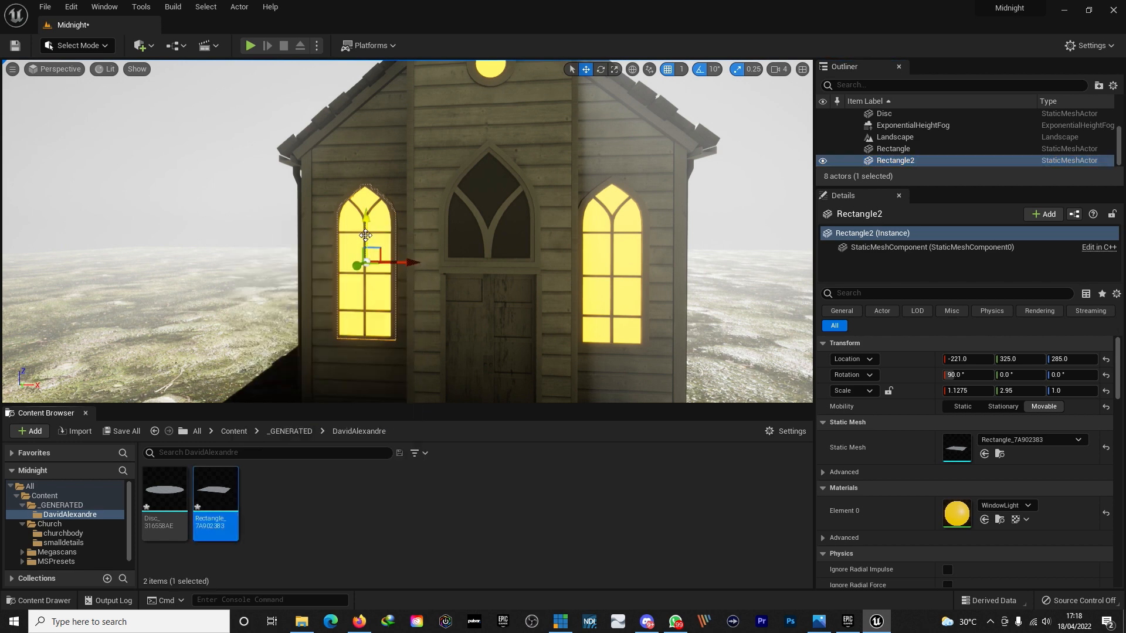
right_click(218, 495)
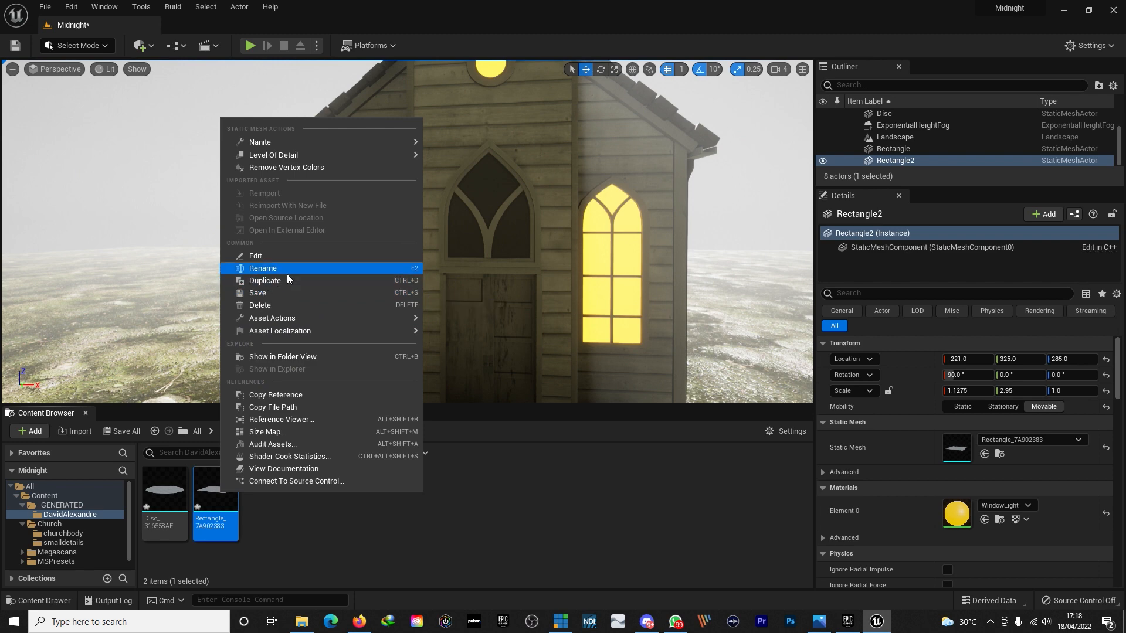
click(284, 280)
key(Return)
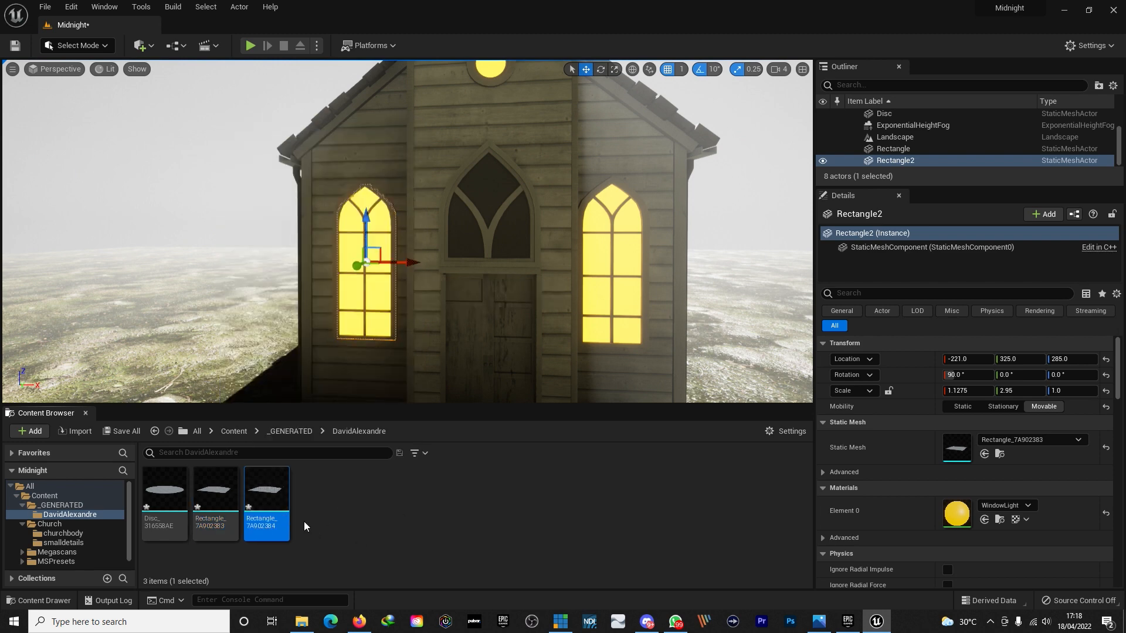
Step: Place the duplicated rectangle mesh in front of the central window and rotate it upright by 90° about X
mouse_move(262, 489)
drag(261, 489, 514, 235)
right_drag(515, 235, 446, 232)
drag(648, 271, 534, 271)
key(e)
drag(479, 234, 474, 282)
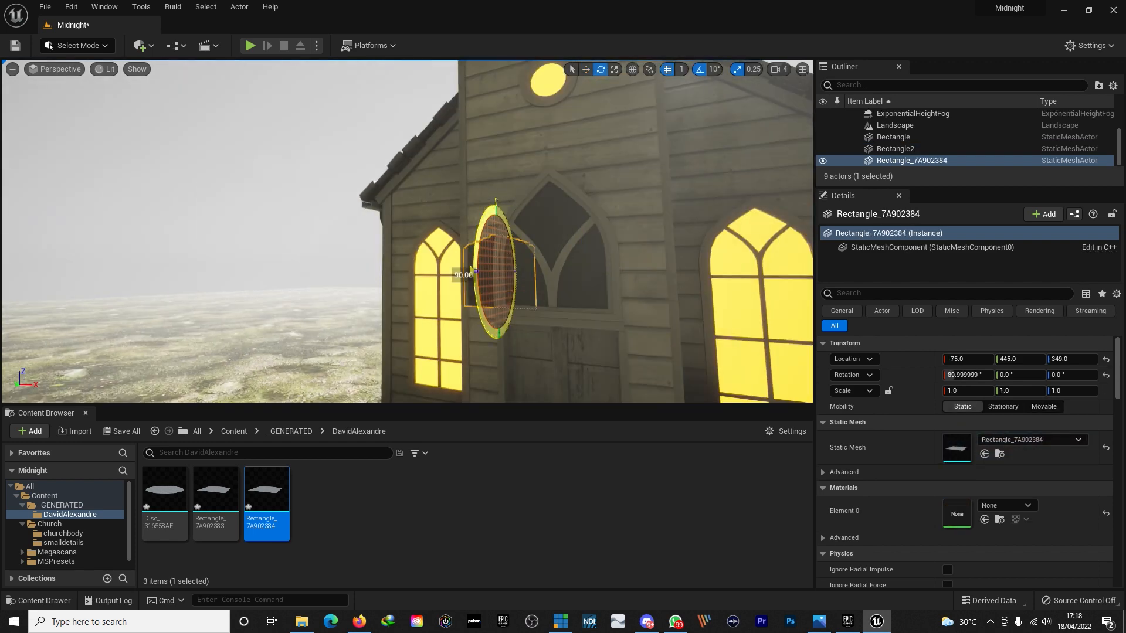
Step: Move the new rectangle onto the central window above the door, at X 0 and Y 450
right_drag(473, 282, 536, 258)
key(w)
drag(387, 174, 461, 174)
right_drag(461, 174, 492, 174)
drag(471, 164, 483, 162)
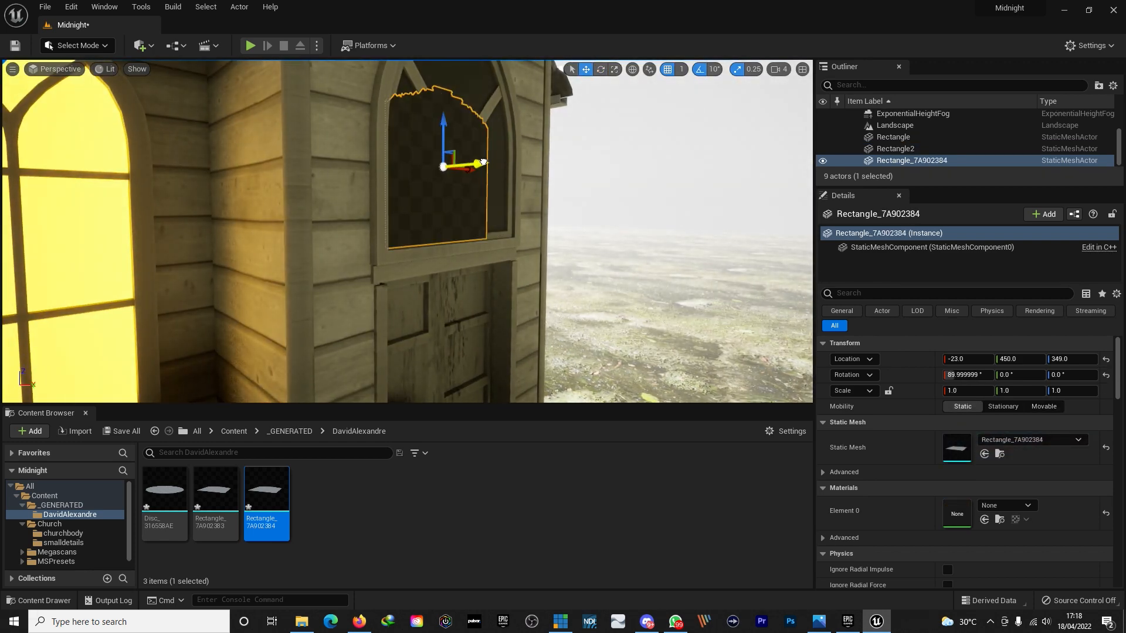
right_drag(483, 162, 431, 158)
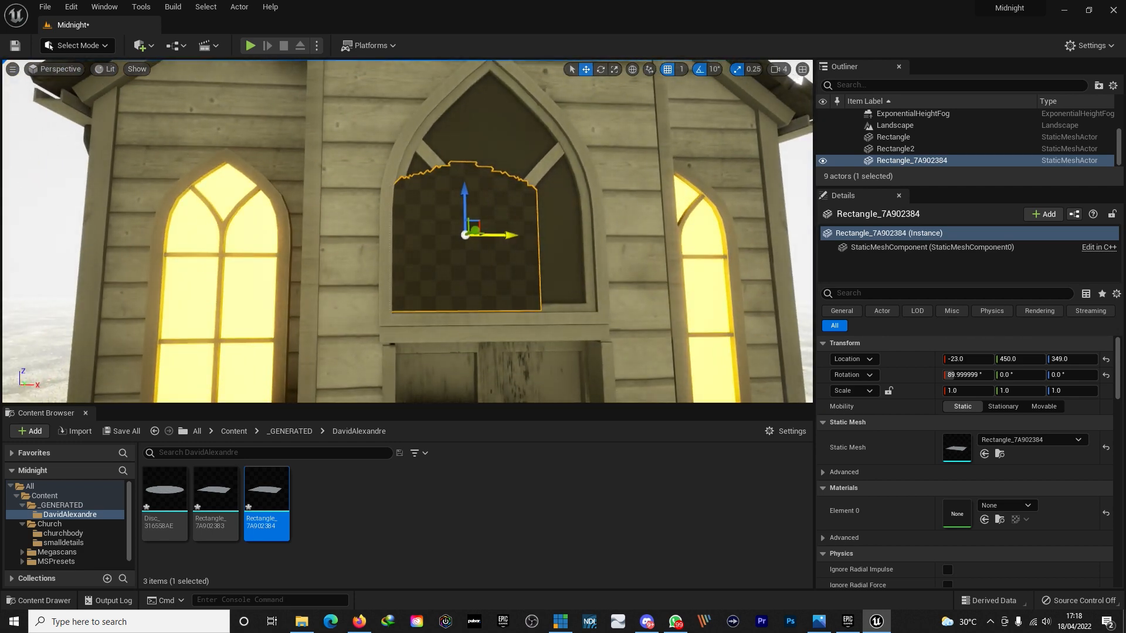
drag(507, 235, 540, 236)
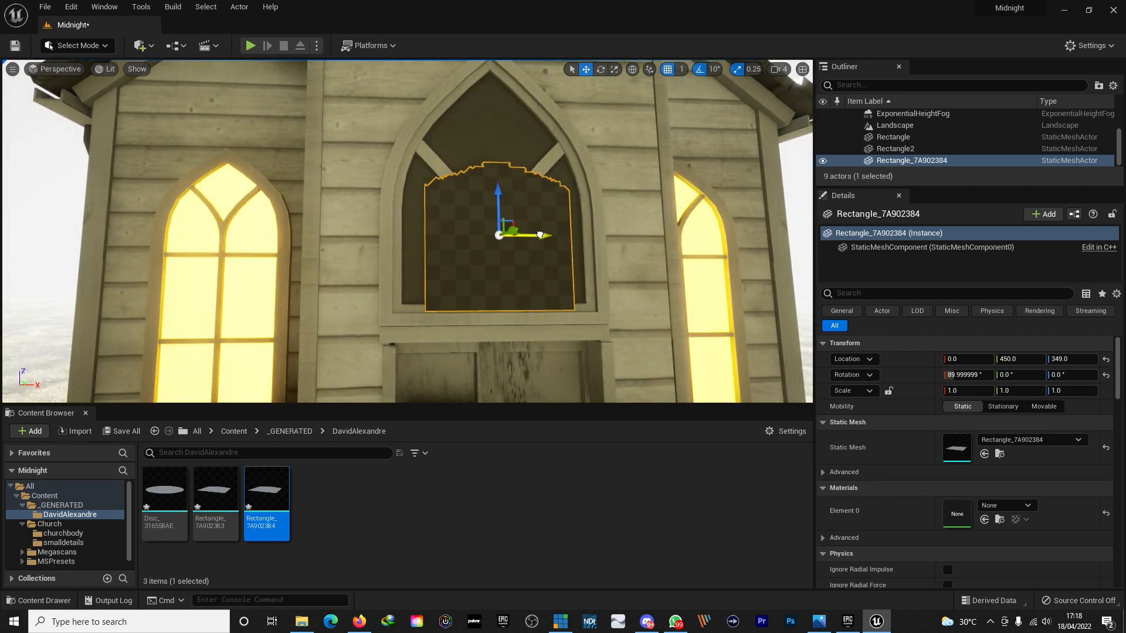
Step: Fit the rectangle behind the central window frame at Y 447 and Z 379, with X scale 1.3975 and Y scale 1.7825
right_drag(467, 236, 461, 275)
drag(467, 284, 475, 282)
scroll(474, 282, down, 3)
drag(1020, 391, 1085, 359)
key(ctrl+z)
drag(968, 390, 983, 391)
drag(1020, 390, 1028, 391)
mouse_move(527, 252)
right_down()
mouse_move(457, 252)
mouse_move(510, 249)
right_up()
right_drag(516, 316, 498, 308)
key(s)
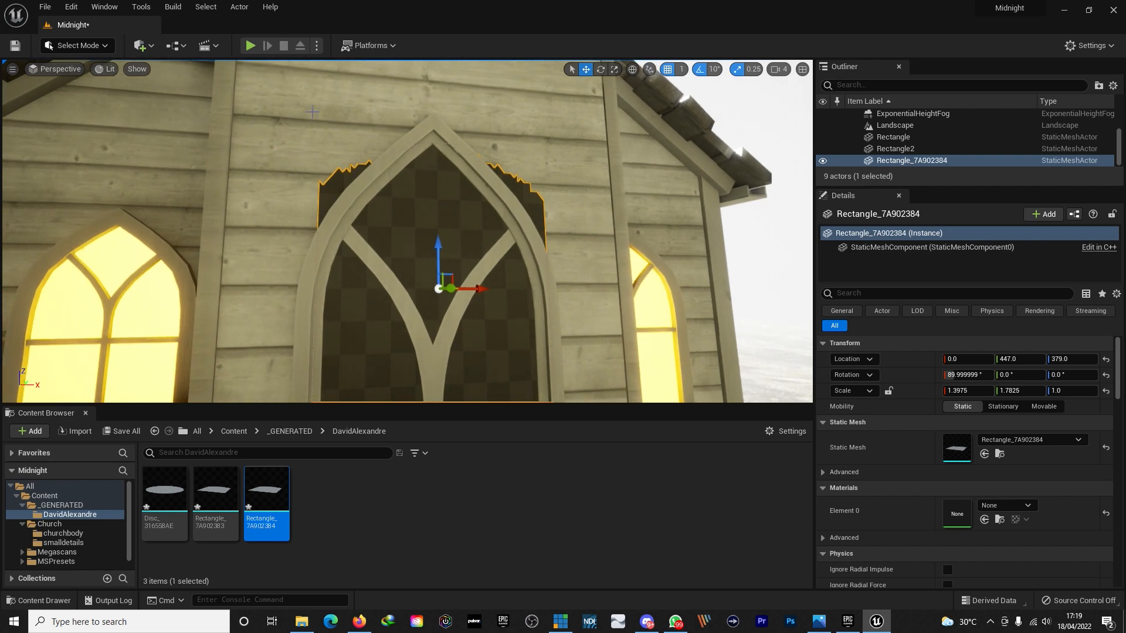
Step: Delete the triangles of the new rectangle mesh that protrude past the right side of the central window frame, including small leftovers
click(484, 549)
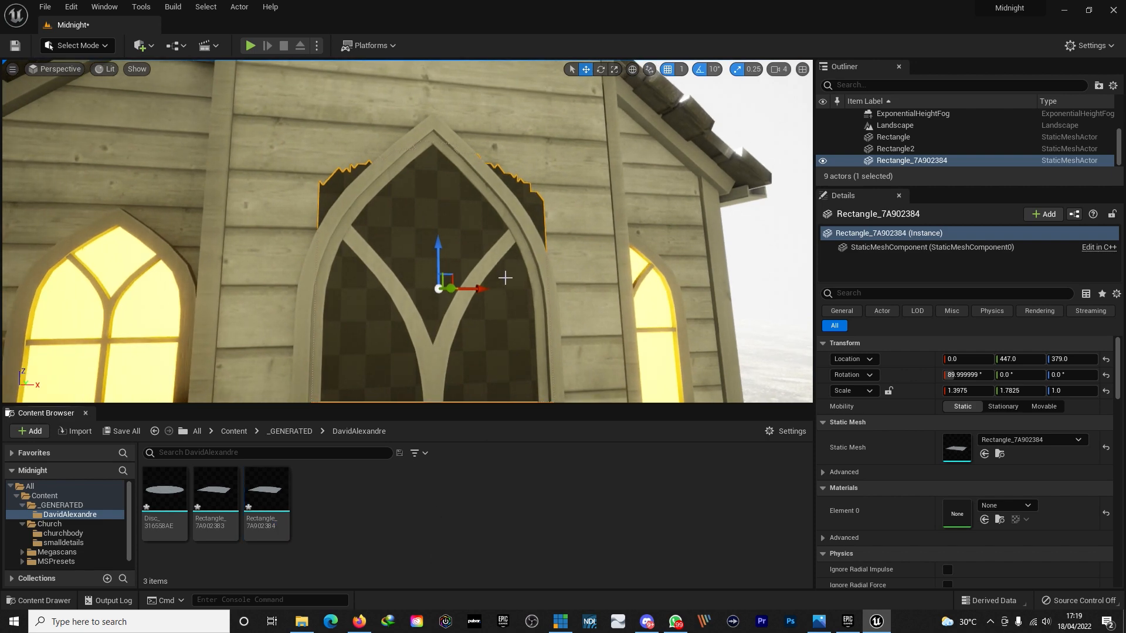
click(22, 273)
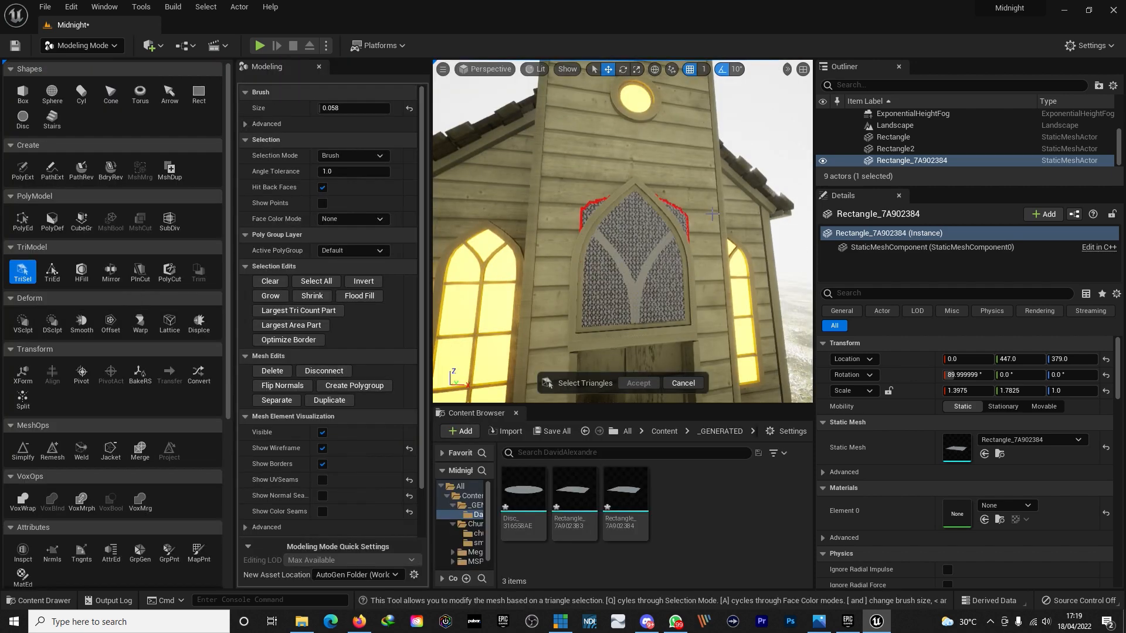
key(w)
mouse_move(708, 215)
right_down()
mouse_move(751, 217)
mouse_move(703, 215)
right_up()
key(d)
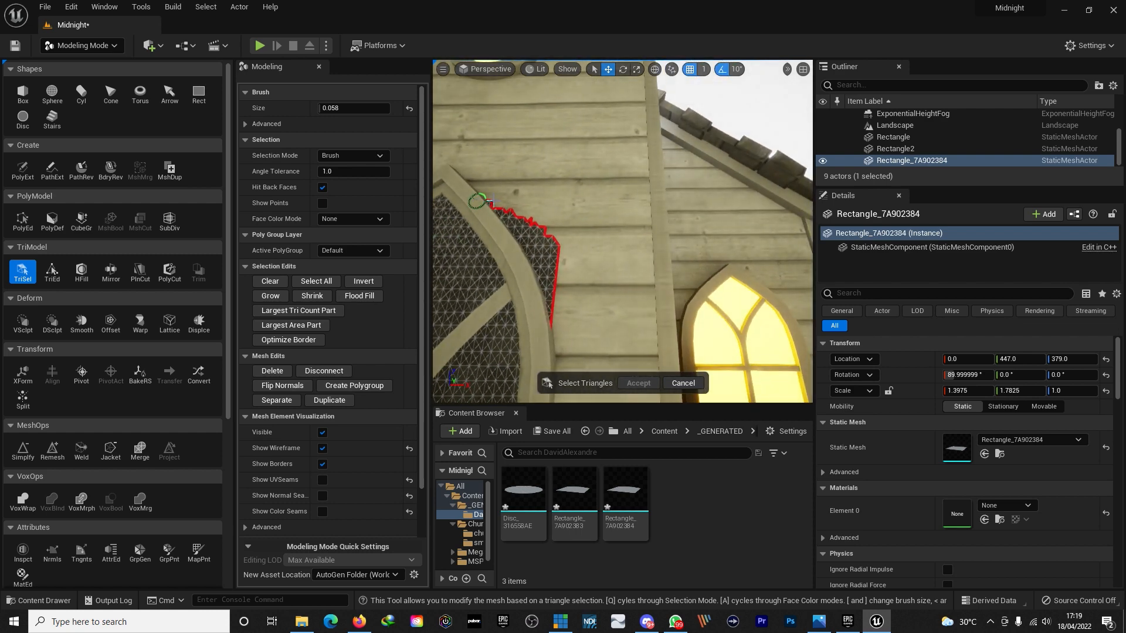
drag(508, 215, 556, 253)
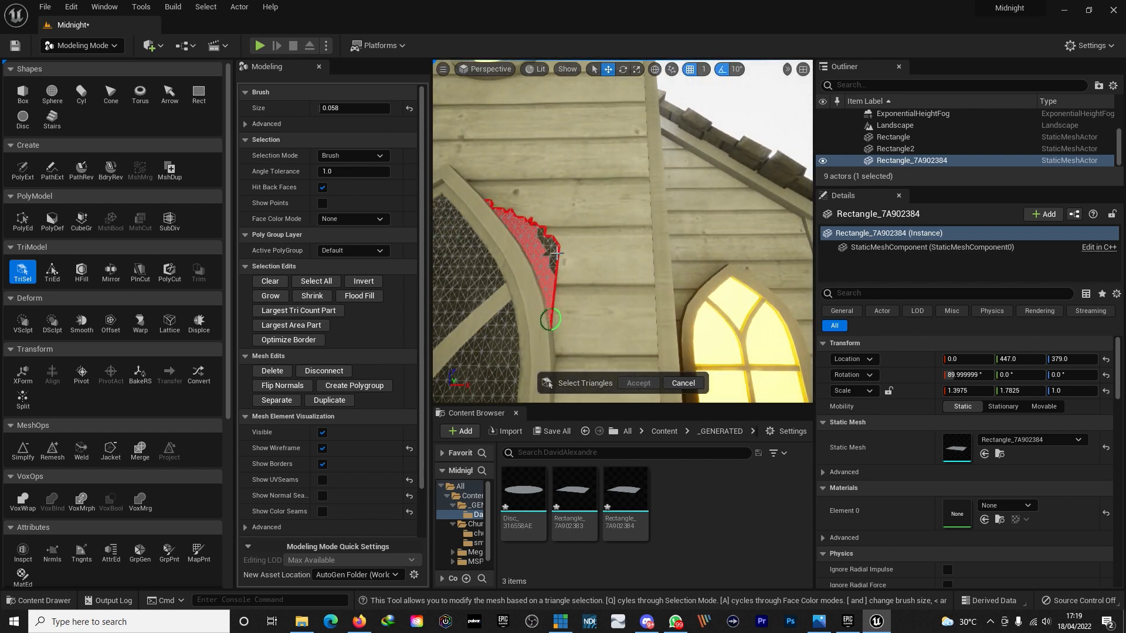
click(272, 371)
key(w)
mouse_move(539, 275)
right_down()
mouse_move(551, 258)
mouse_move(532, 294)
right_up()
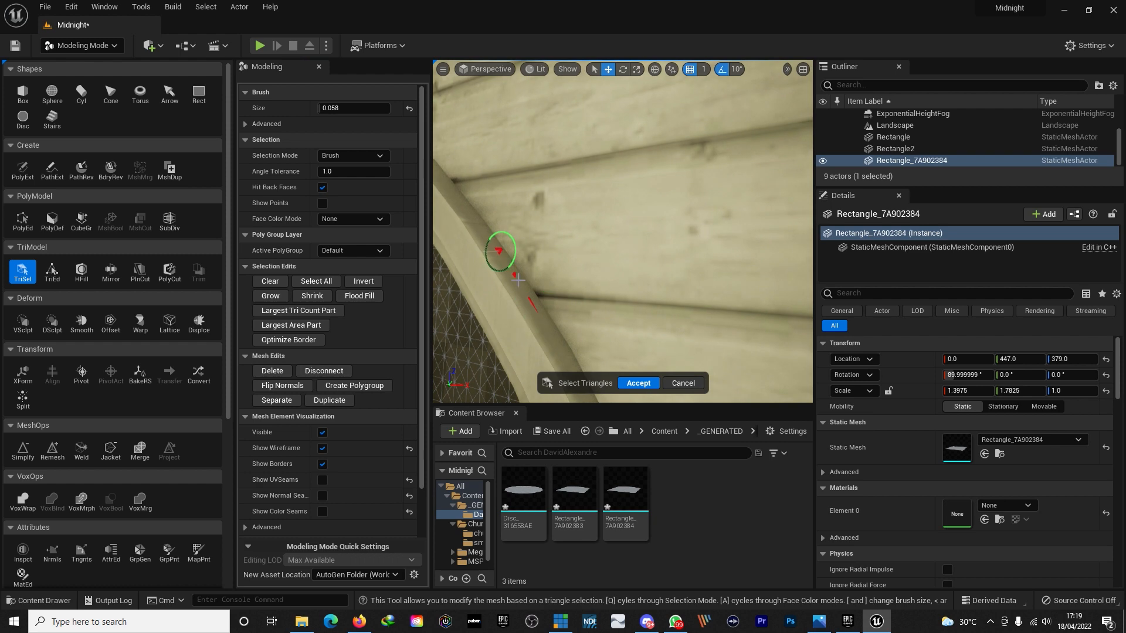
click(272, 371)
click(516, 276)
click(272, 371)
Step: Delete the triangles protruding past the left side of the central window frame, accept the trimmed mesh and return to Select Mode
key(s)
right_drag(559, 237, 633, 237)
key(w)
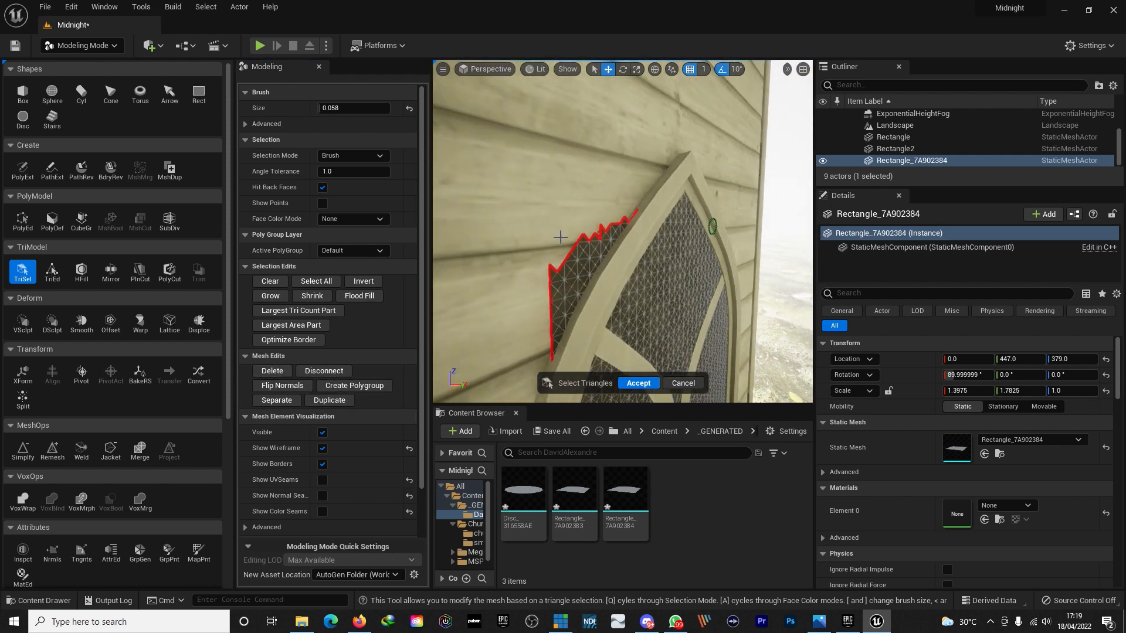
mouse_move(609, 232)
mouse_down()
mouse_move(603, 274)
mouse_move(550, 352)
mouse_up()
click(272, 370)
key(s)
right_drag(563, 282, 481, 287)
click(648, 386)
key(shift+1)
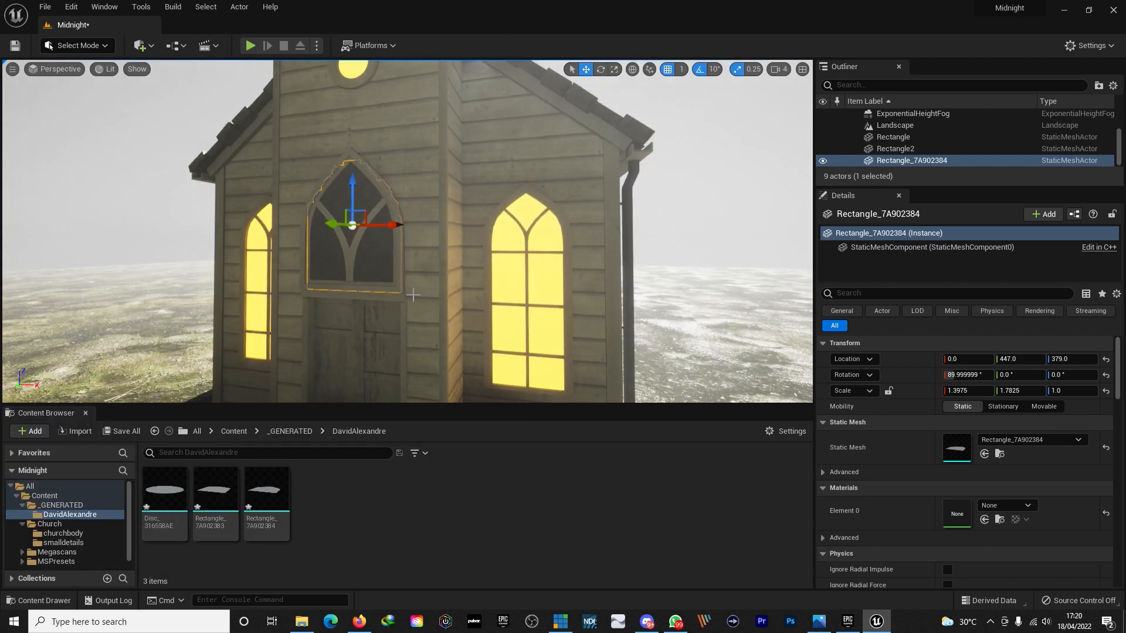
Step: Apply the WindowLight material from the Church folder to the central window's rectangle mesh
click(233, 436)
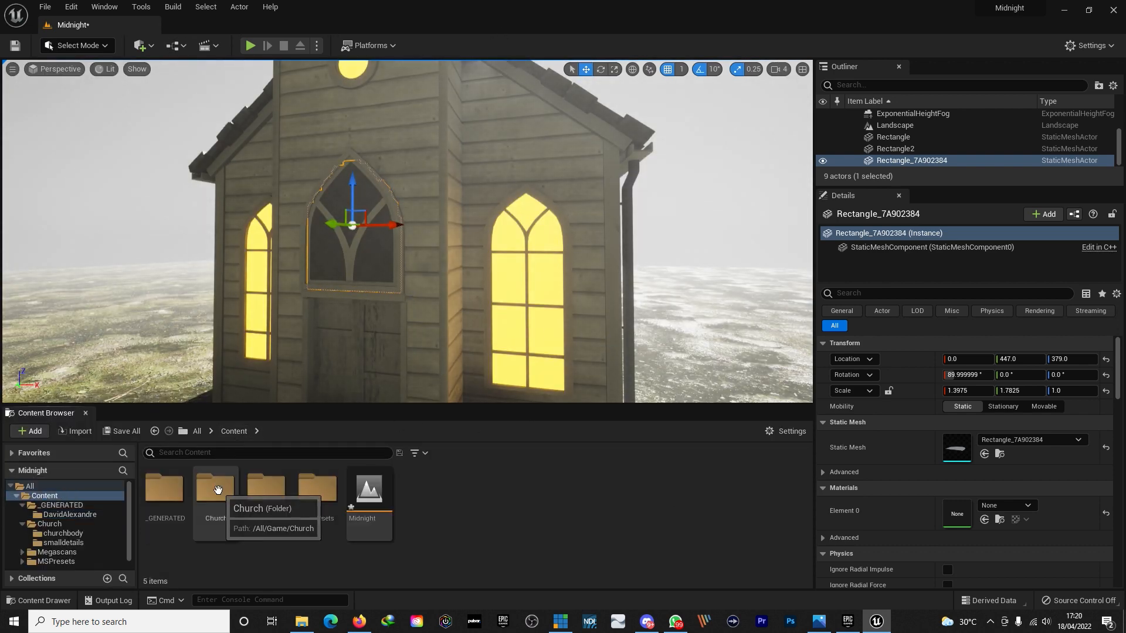
double_click(240, 509)
drag(420, 490, 381, 258)
key(s)
right_drag(507, 216, 471, 210)
key(w)
right_drag(567, 275, 566, 275)
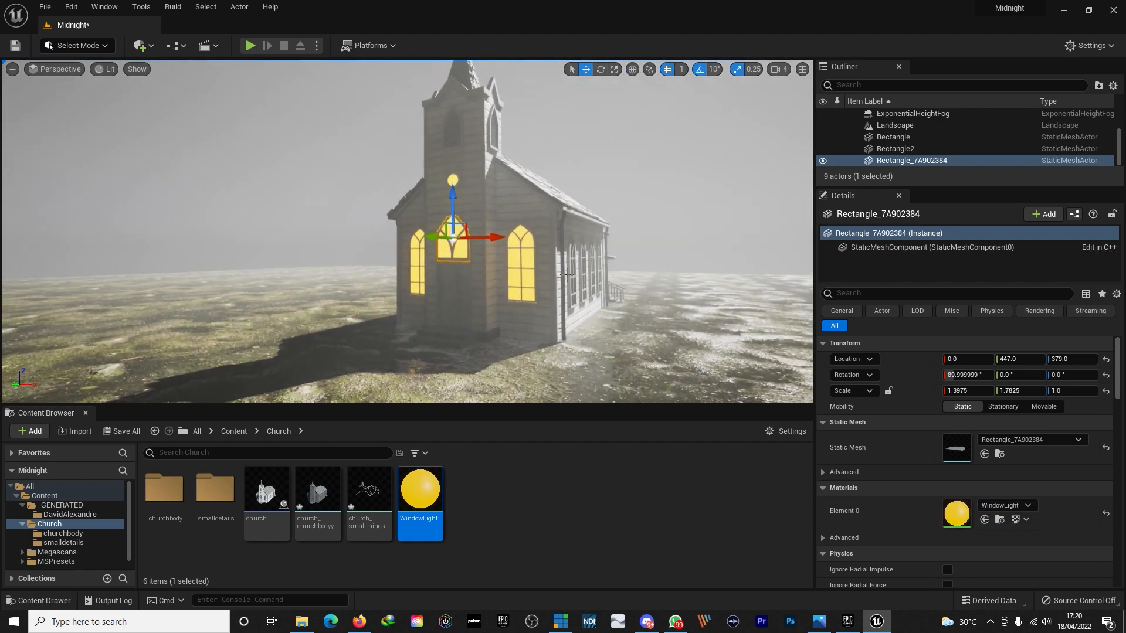
Step: Dim the WindowLight material's emissive colour to a V value of 0.895833, apply the change and return to the Midnight level
double_click(414, 489)
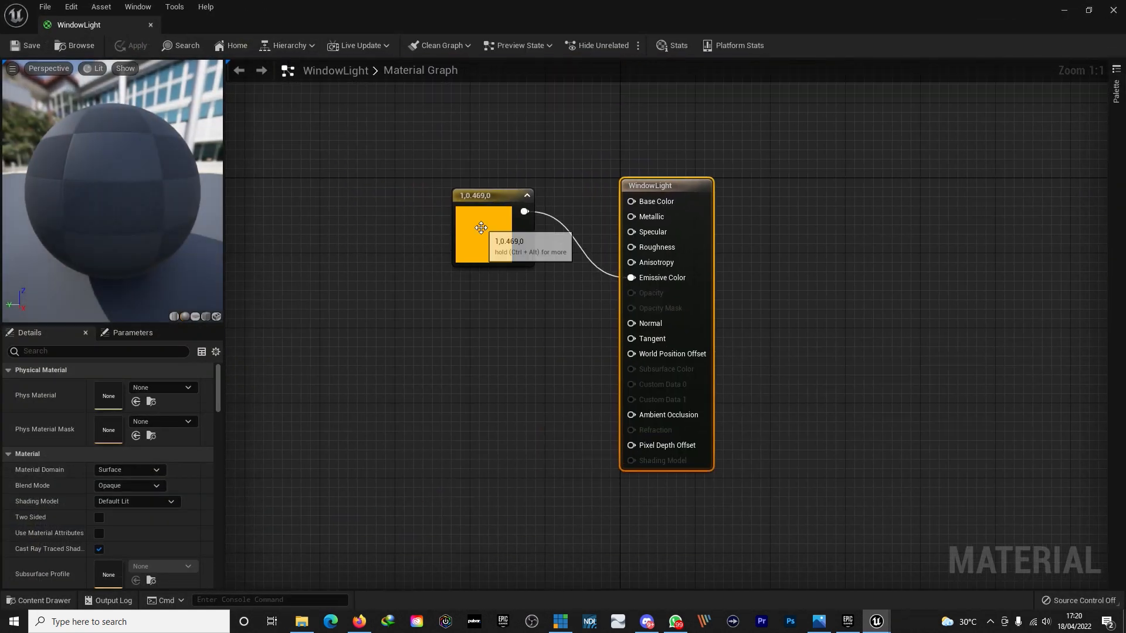
double_click(479, 229)
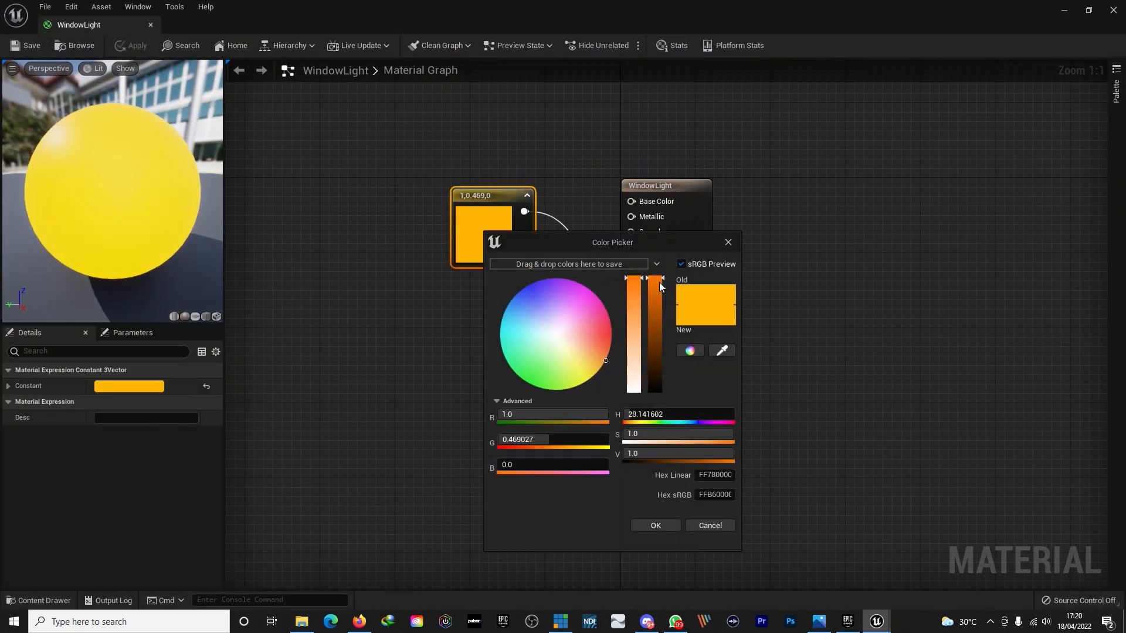
drag(664, 278, 666, 292)
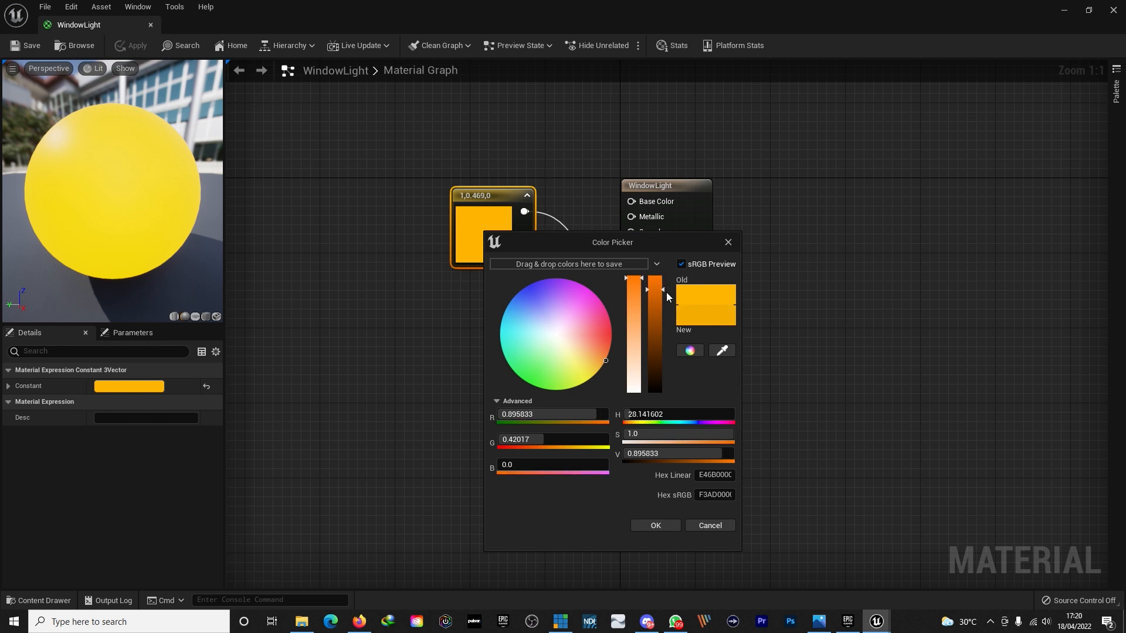
click(659, 526)
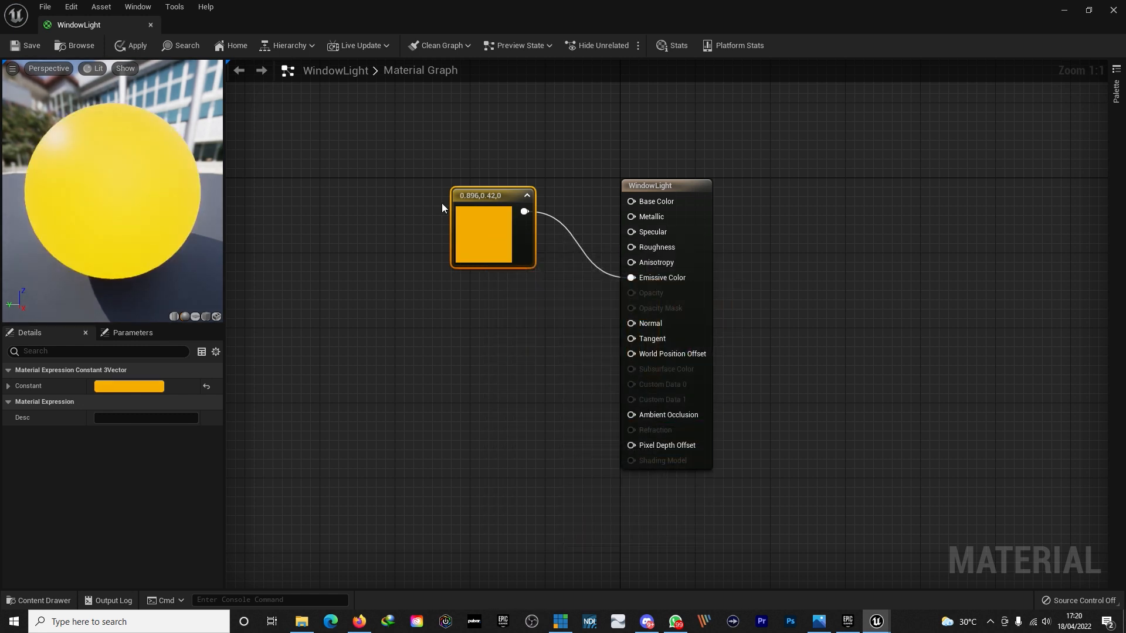
click(123, 45)
drag(86, 25, 652, 202)
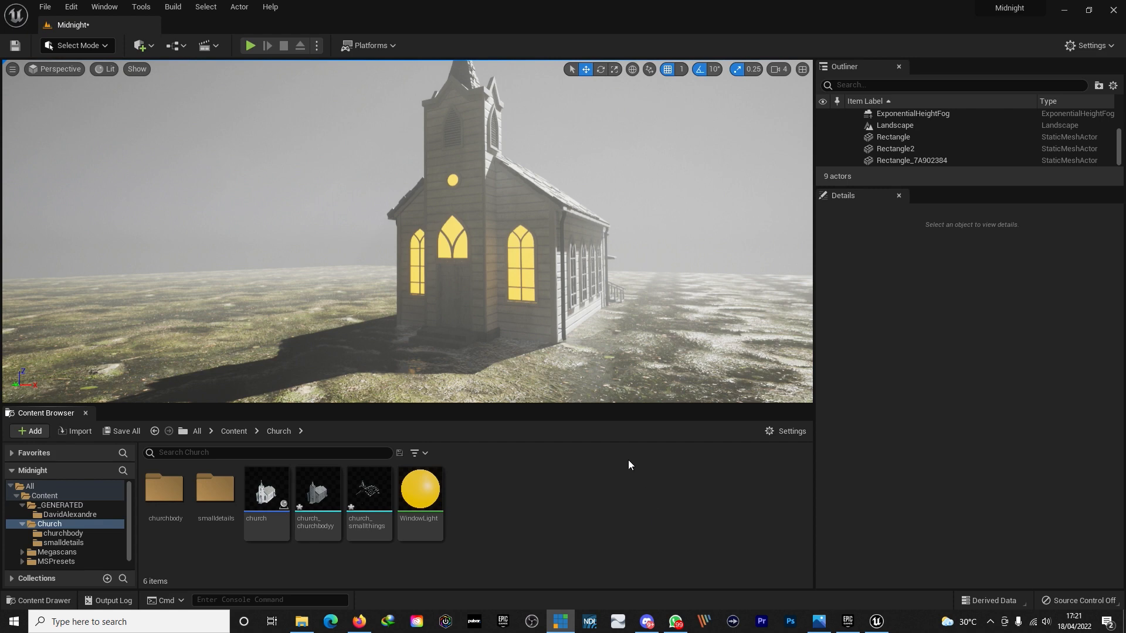
Step: Add a Cine Camera Actor to the scene in front of the church
right_drag(492, 351, 522, 327)
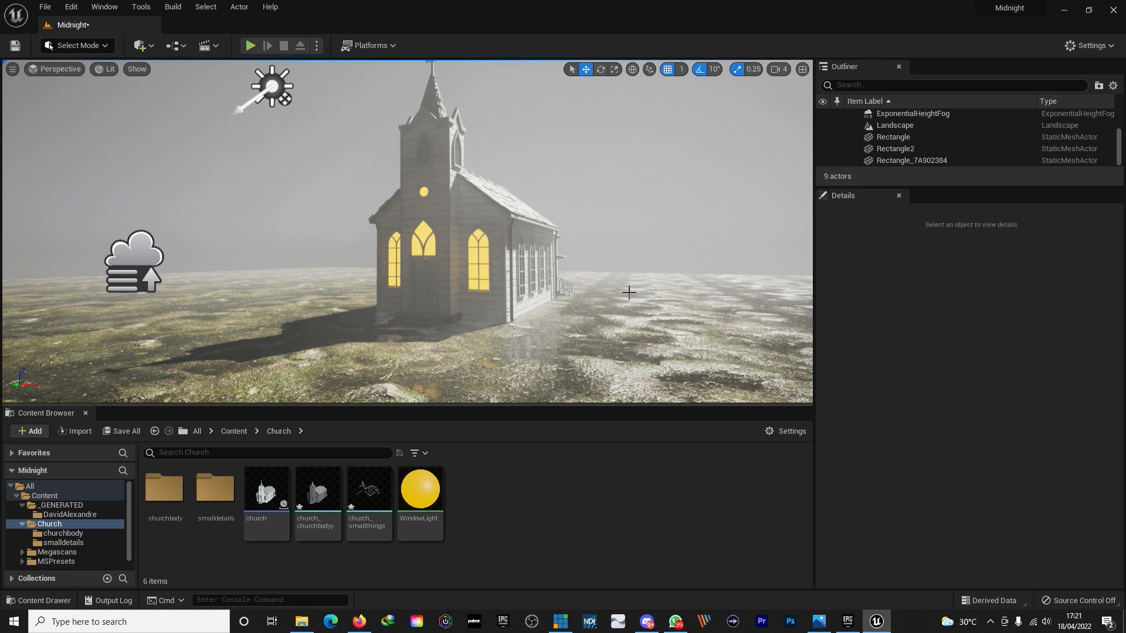
middle_drag(429, 347, 433, 347)
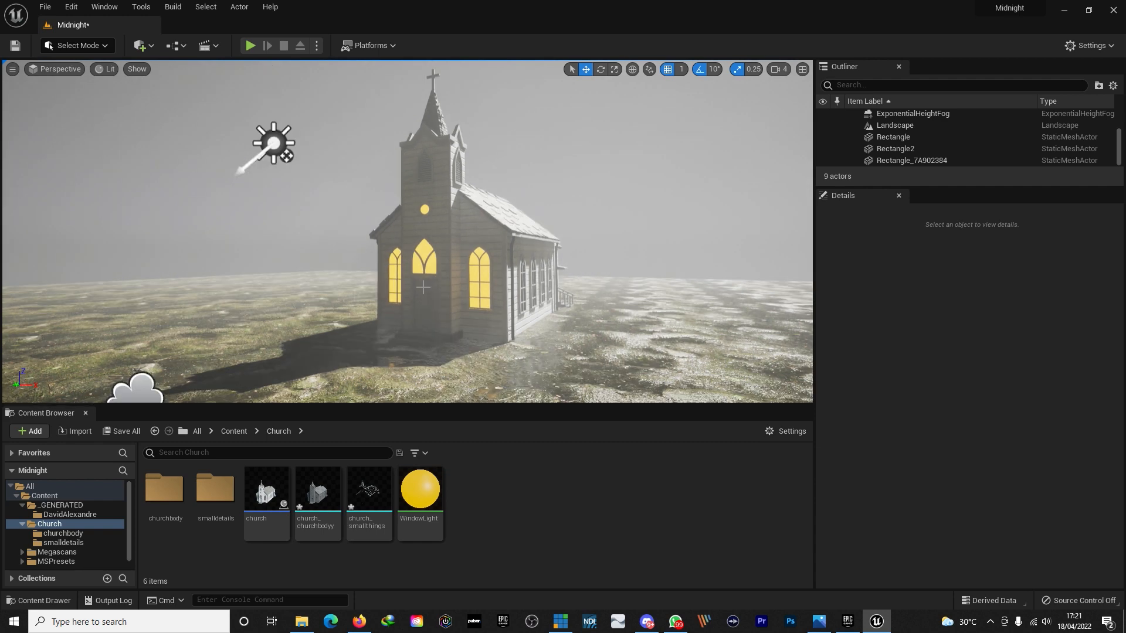
click(153, 45)
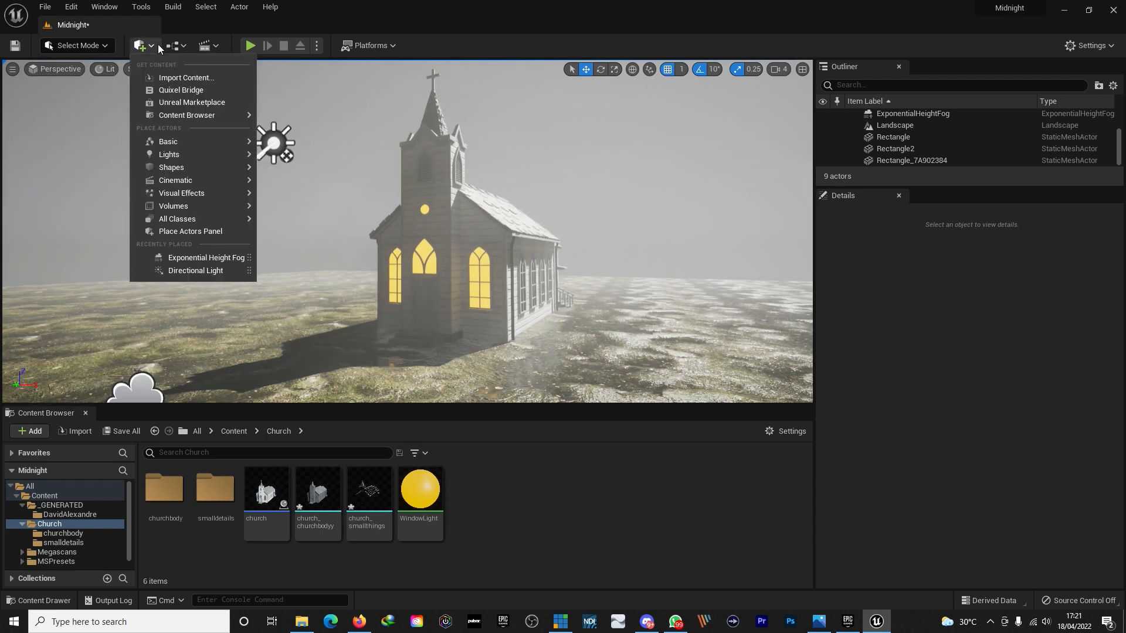
mouse_move(202, 185)
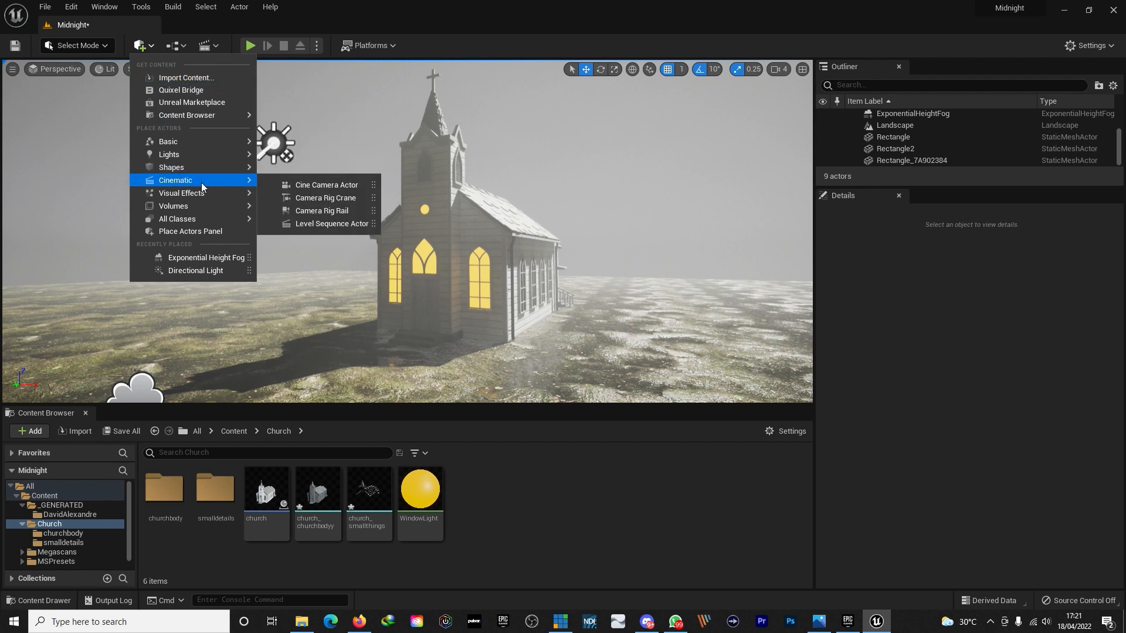
click(338, 186)
scroll(278, 245, down, 3)
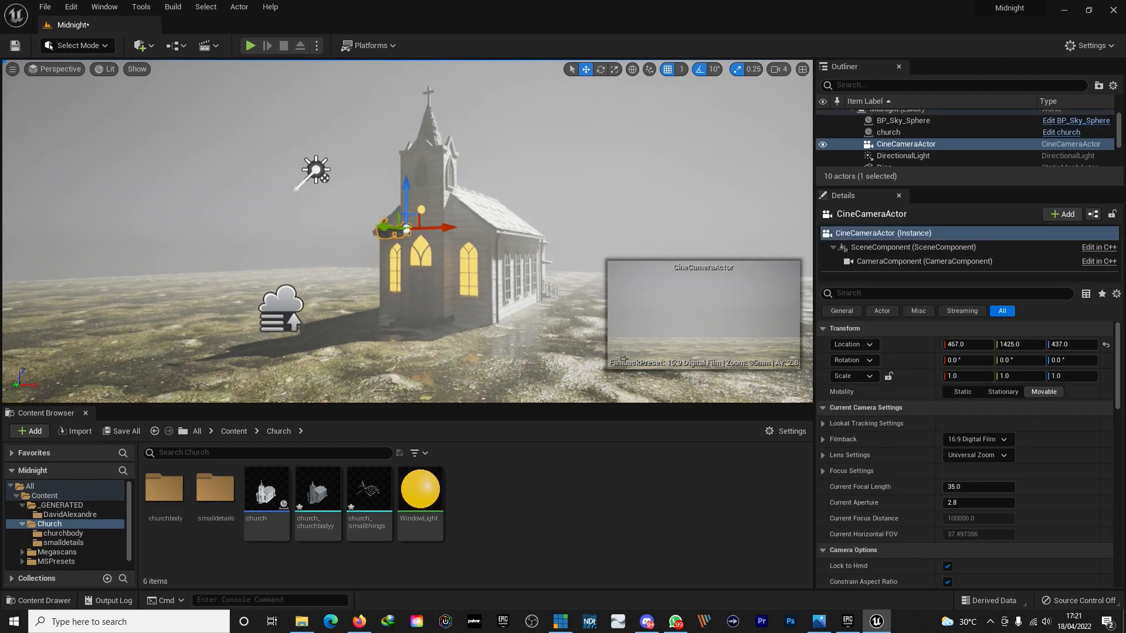
Step: Move the cine camera away from the church to Y 2082 and rotate it to -110° about Z to face the building
drag(384, 276, 122, 263)
right_drag(181, 262, 156, 231)
key(e)
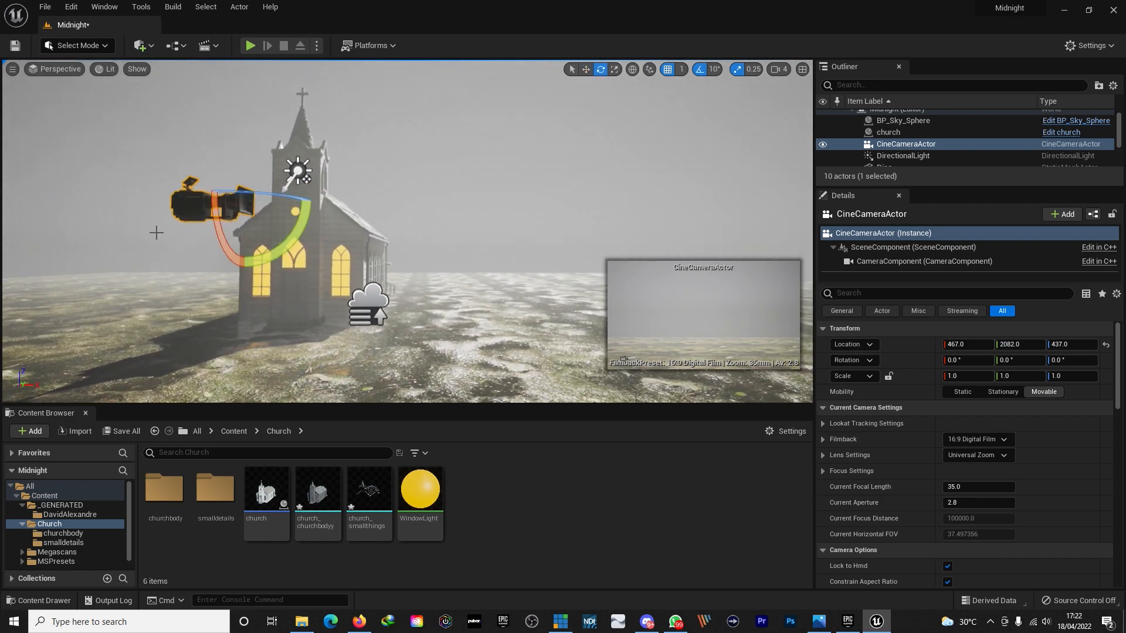
drag(254, 195, 316, 201)
Step: Frame the church with the cine camera by moving it to X 661, Y 2570 and Z 197
key(w)
drag(243, 166, 245, 316)
scroll(293, 311, down, 3)
drag(296, 310, 440, 304)
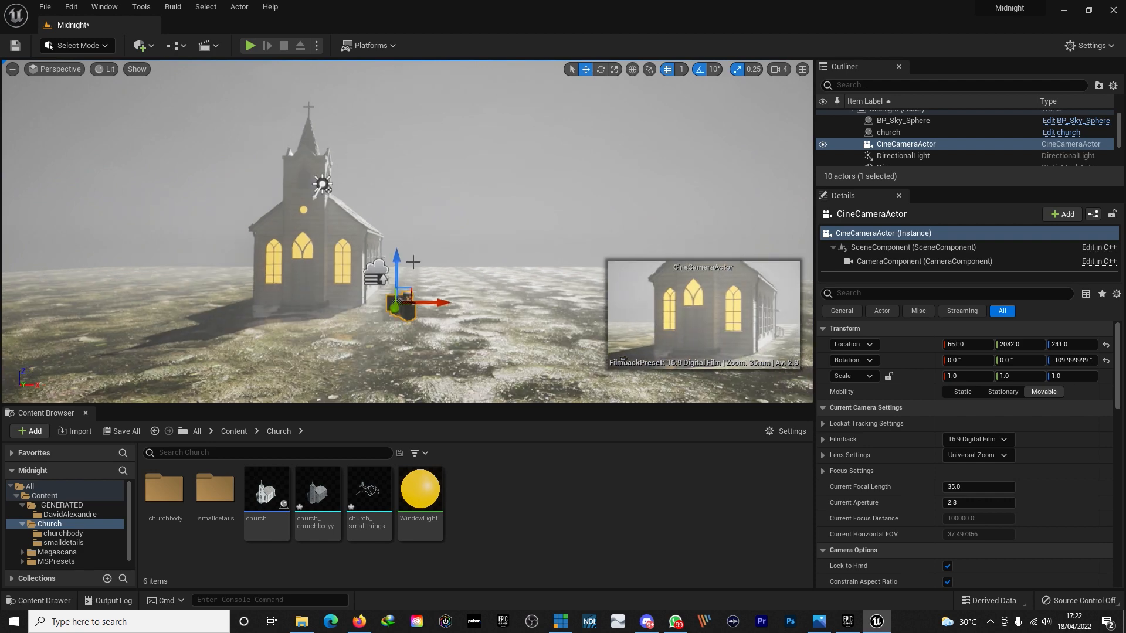
drag(397, 272, 399, 249)
scroll(417, 229, down, 3)
right_drag(417, 229, 381, 323)
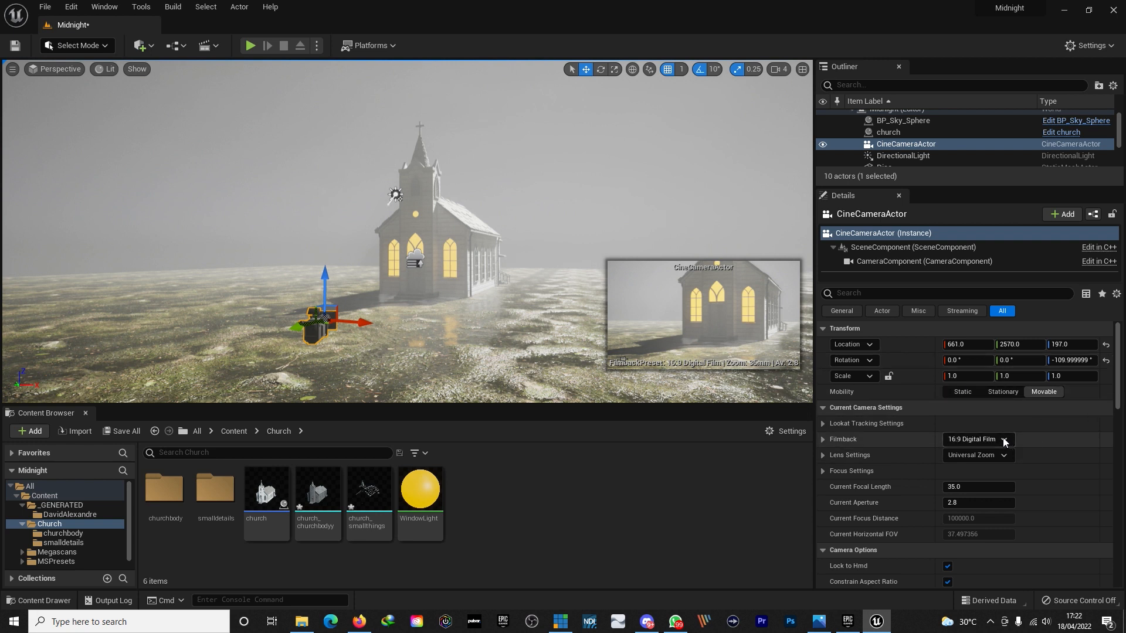
Step: Try the Super 35mm and 16:9 DSLR filmback presets on the cine camera
click(823, 439)
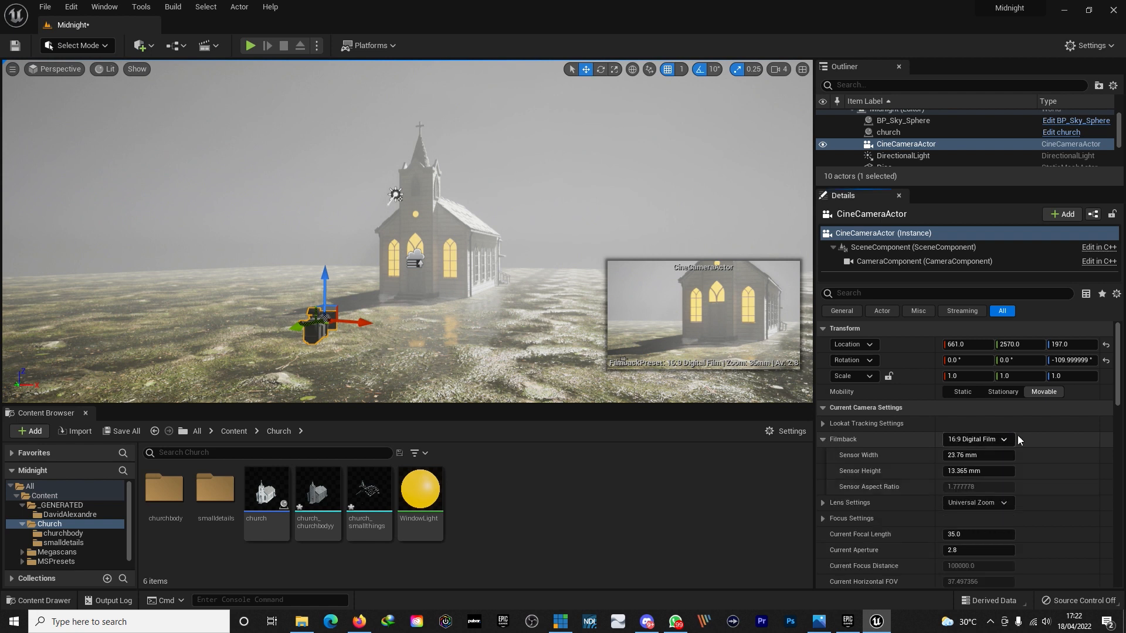
click(1004, 439)
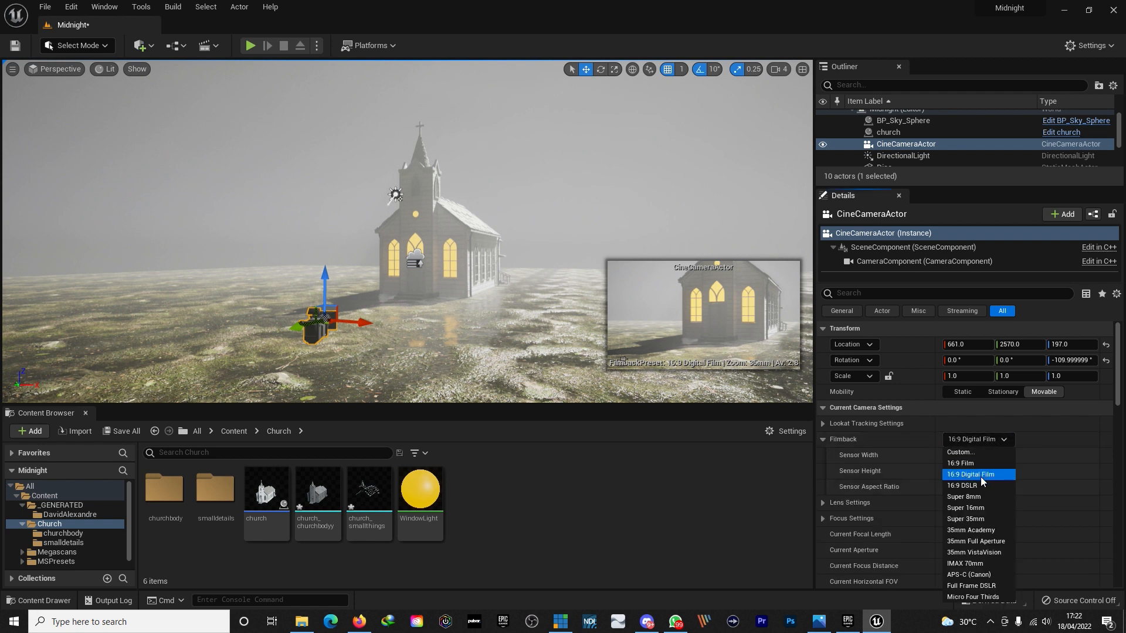
click(976, 520)
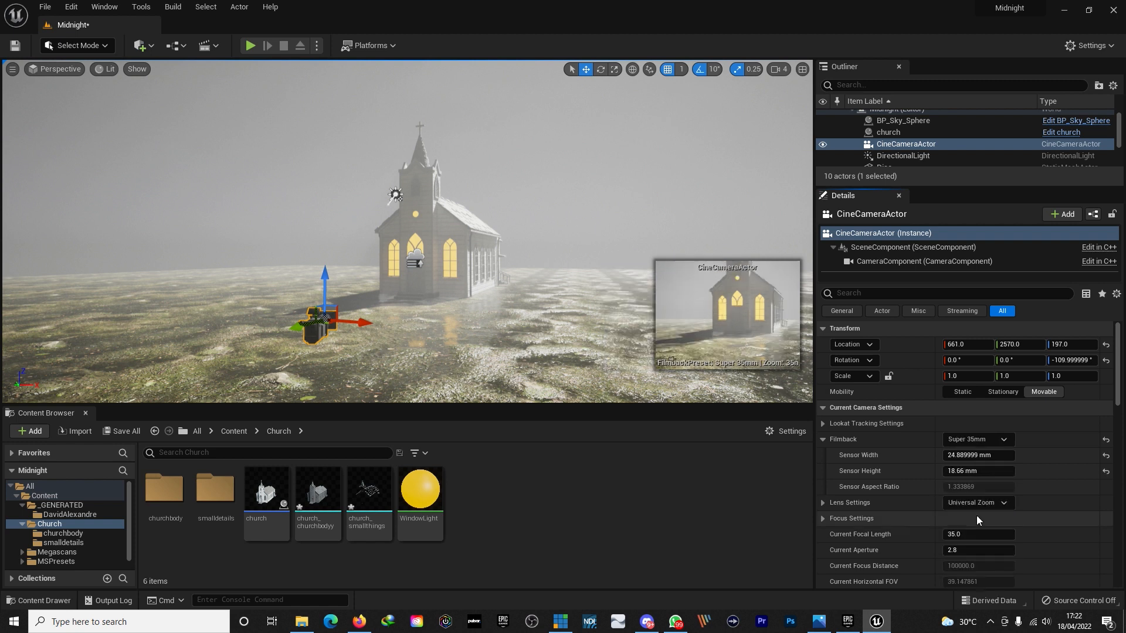
click(1007, 440)
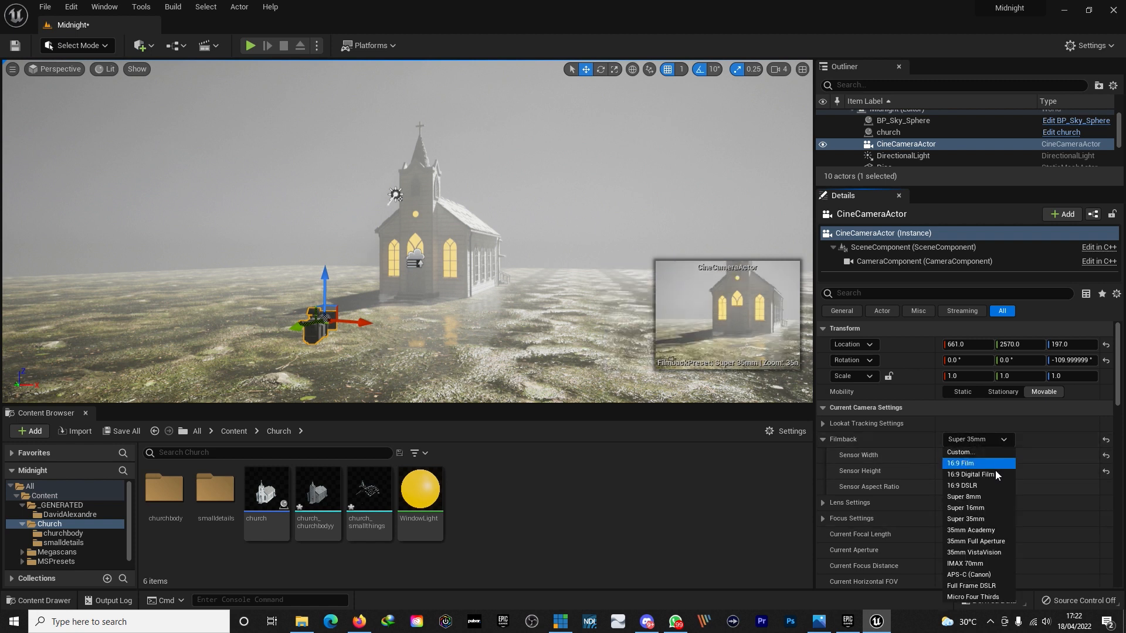
click(979, 485)
Step: Set the cine camera's filmback preset to 16:9 Film and collapse its settings
click(997, 441)
click(979, 463)
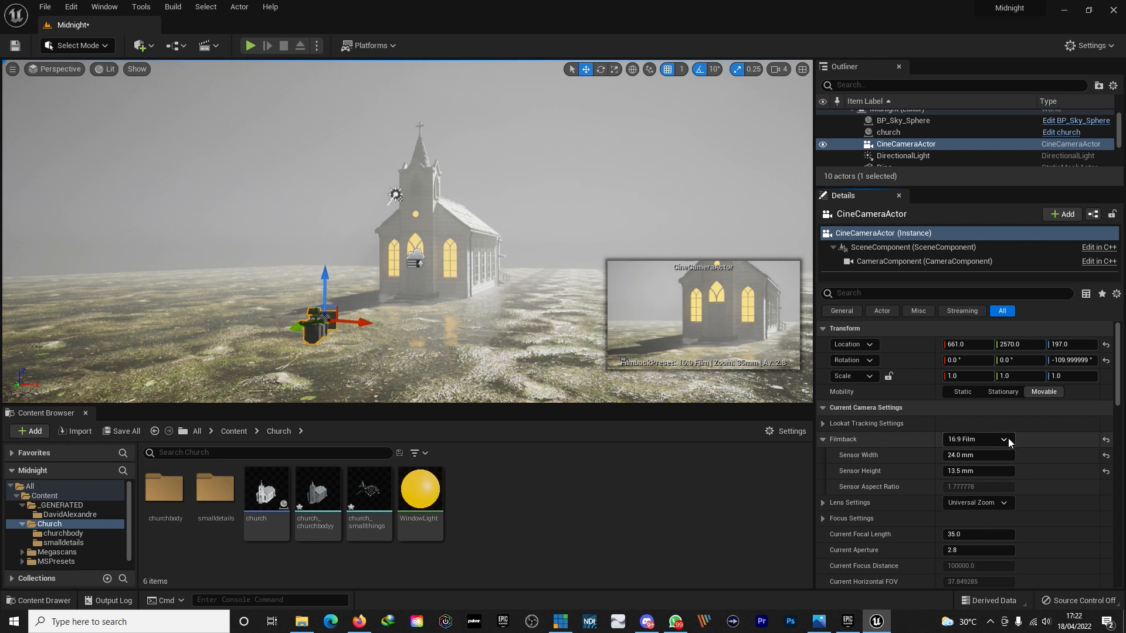
click(822, 439)
Step: Expand the cine camera's lens settings and choose the 30mm Prime f/1.4 lens
click(823, 454)
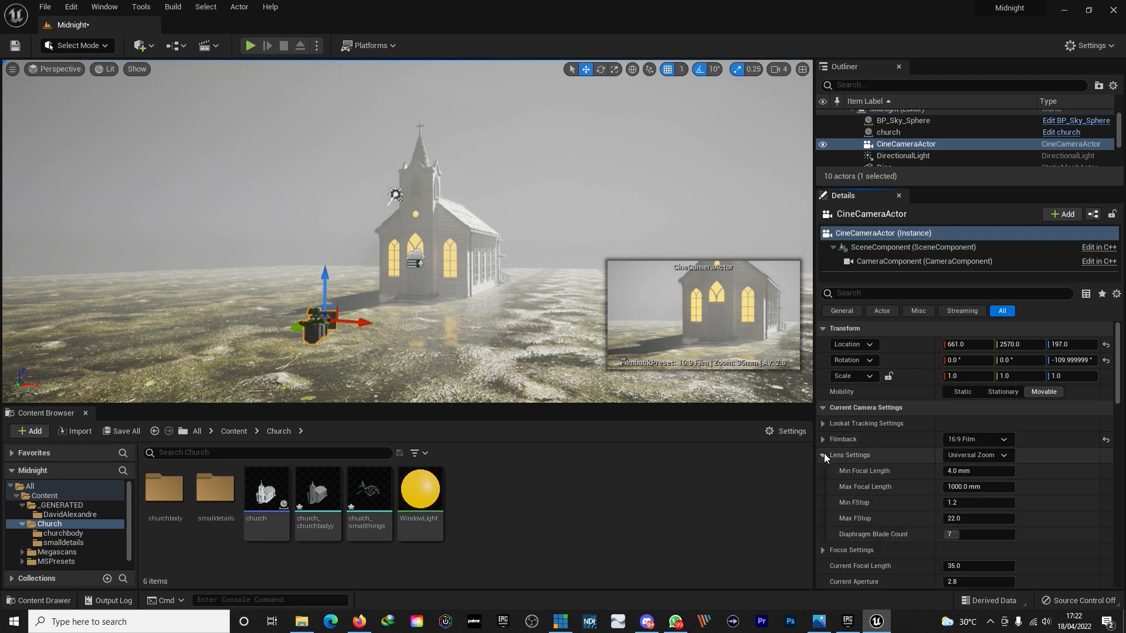
click(1003, 463)
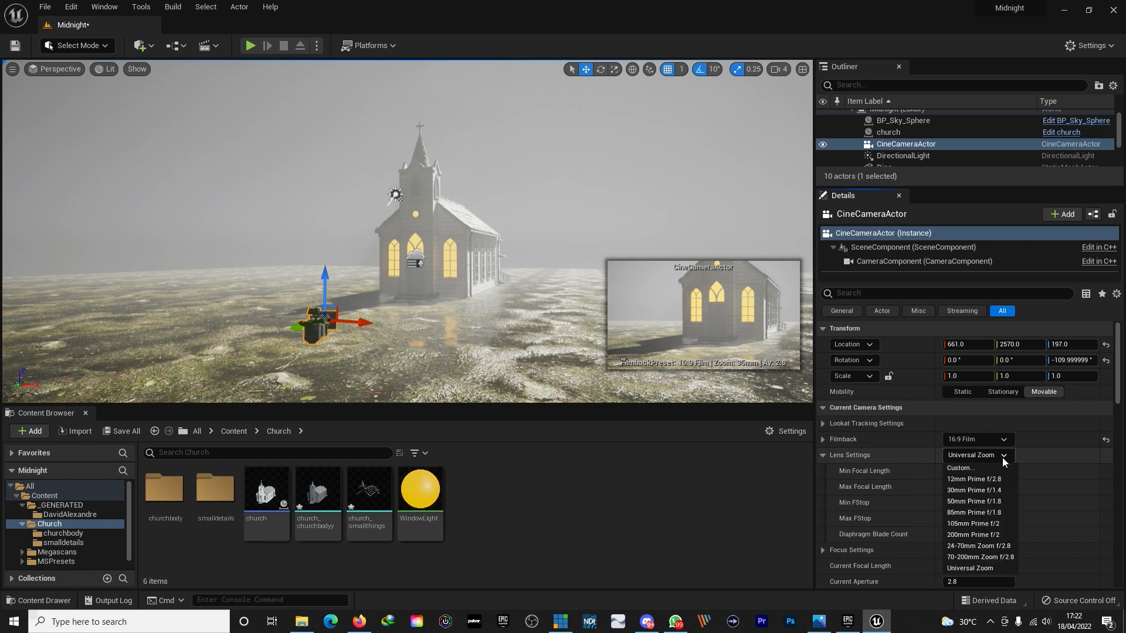
click(974, 490)
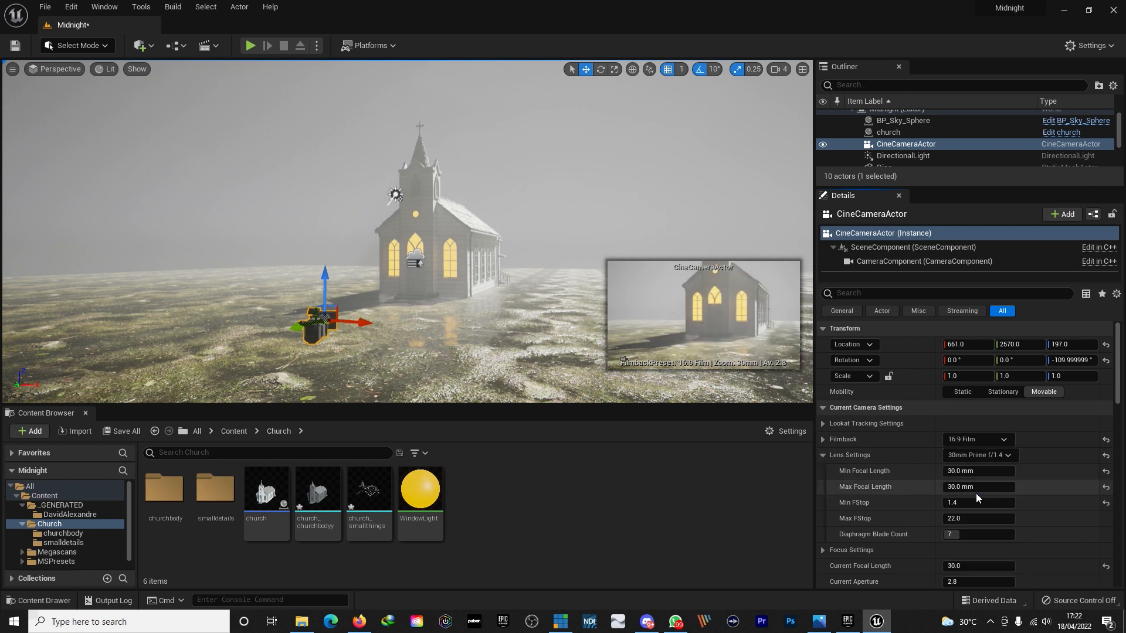
Step: Try the 12mm Prime f/2.8 and 50mm Prime f/1.8 lenses on the cine camera, then restore 30mm Prime f/1.4
click(1007, 455)
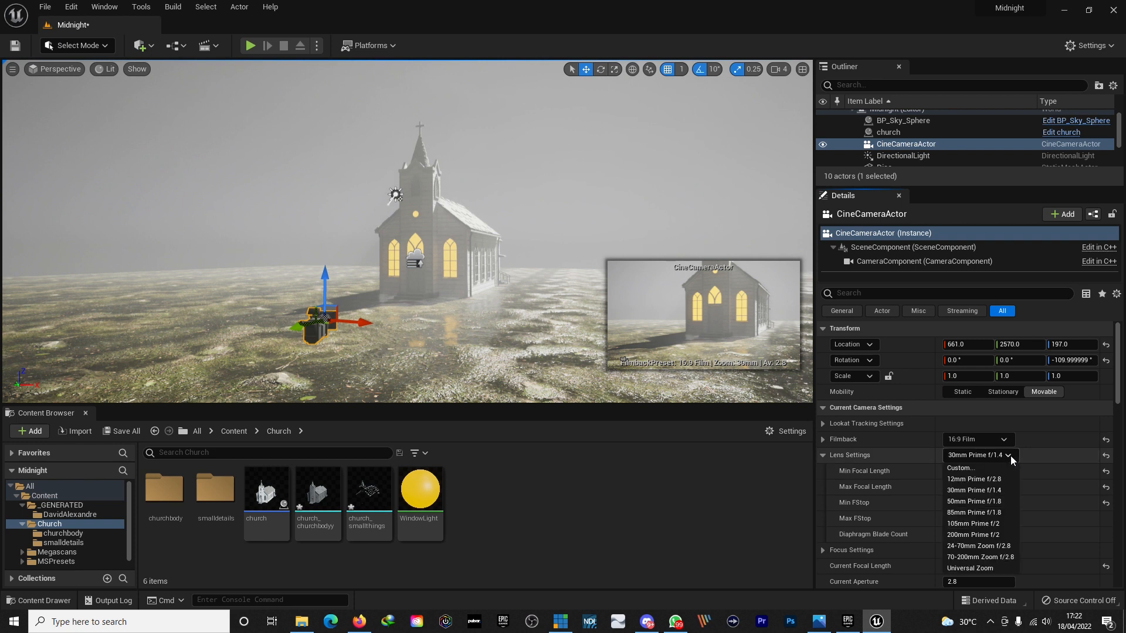
click(979, 480)
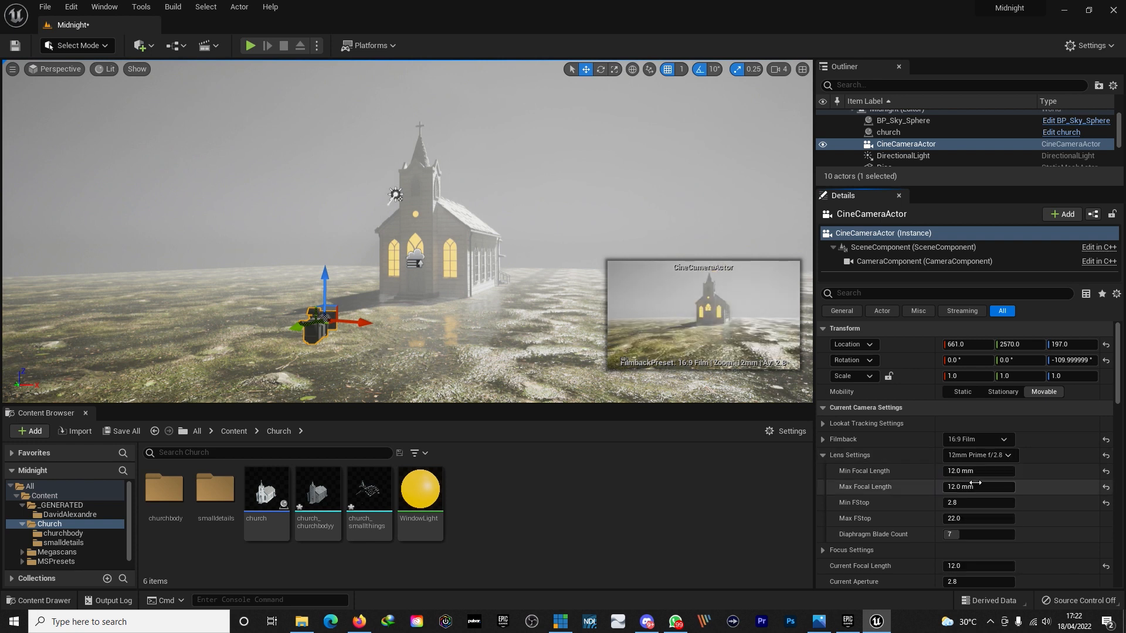
click(1008, 456)
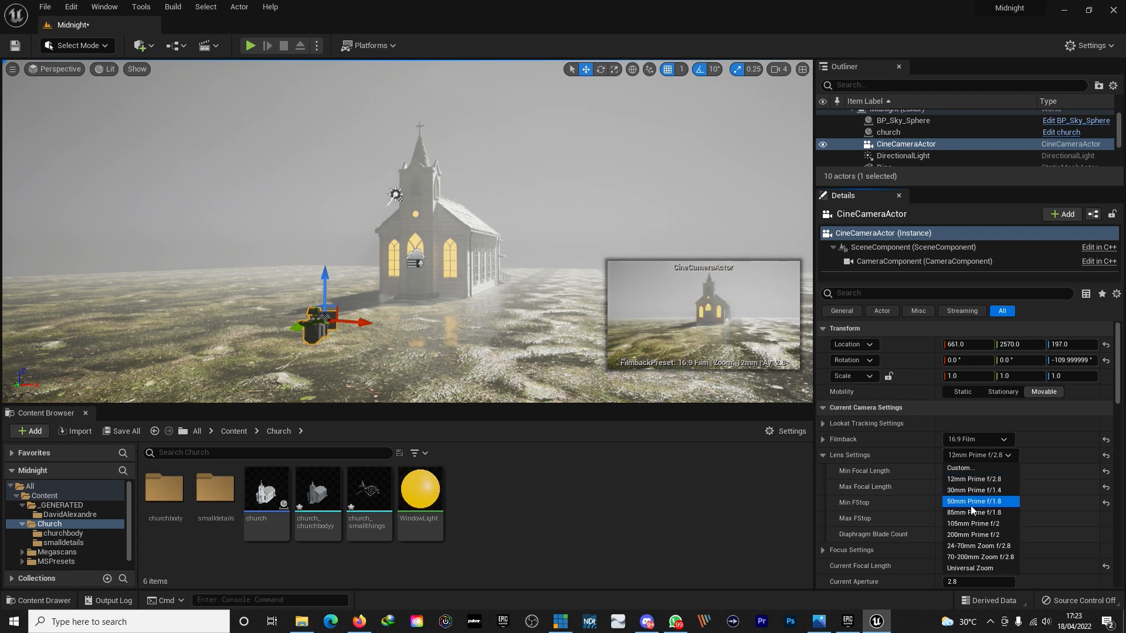
click(972, 503)
click(1008, 456)
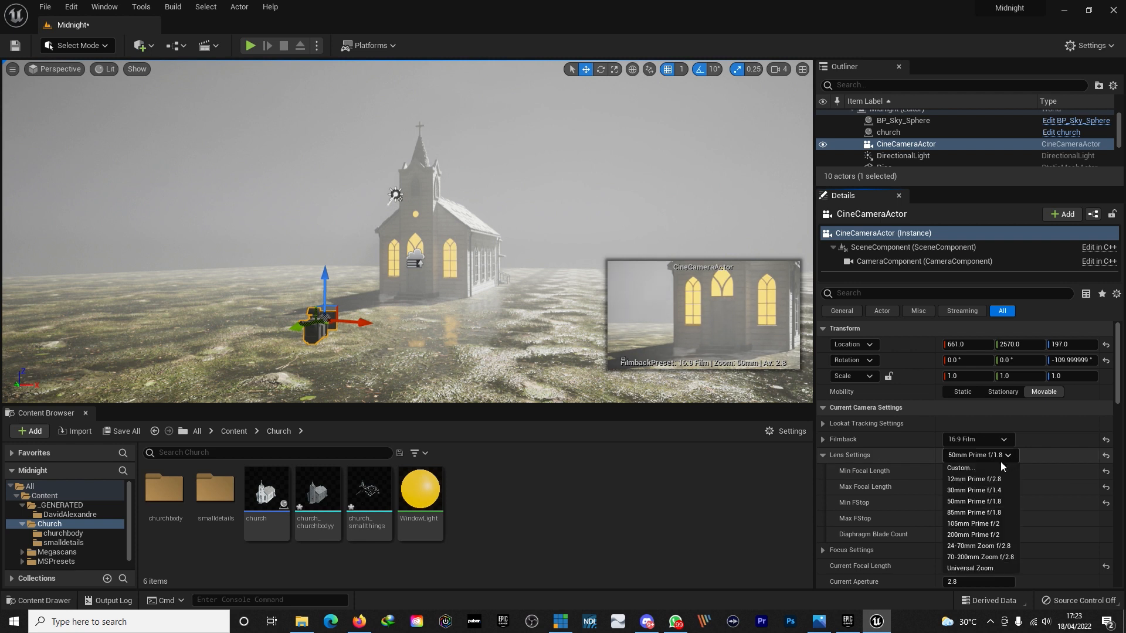
click(988, 491)
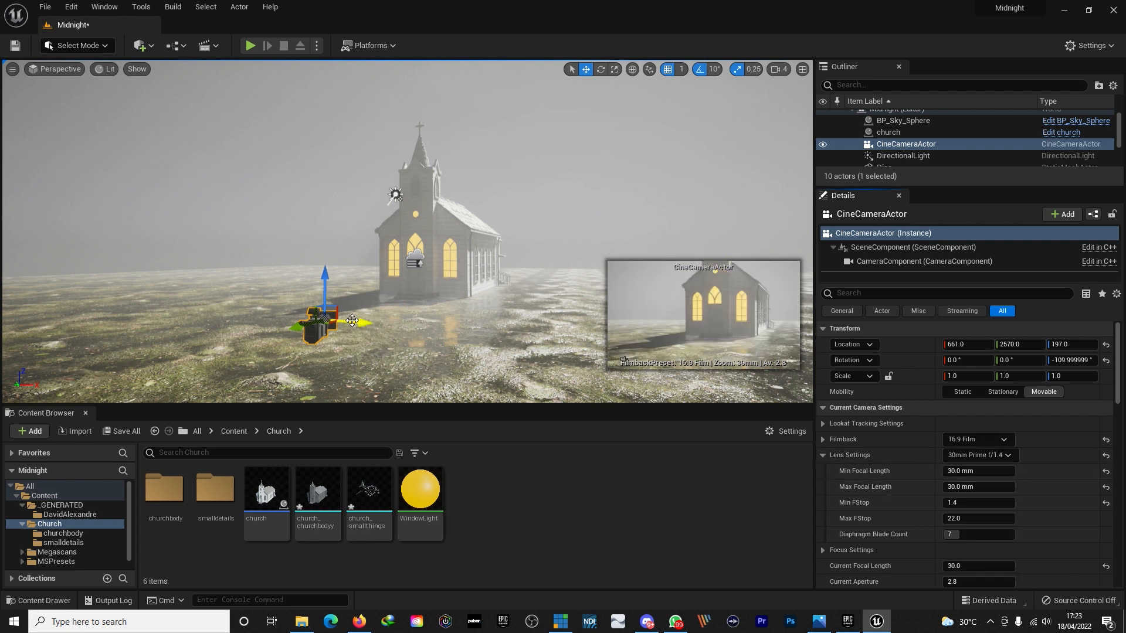
Step: Pilot the cine camera back and tilt it up to frame the whole church with its steeple, and stop piloting
scroll(352, 320, down, 3)
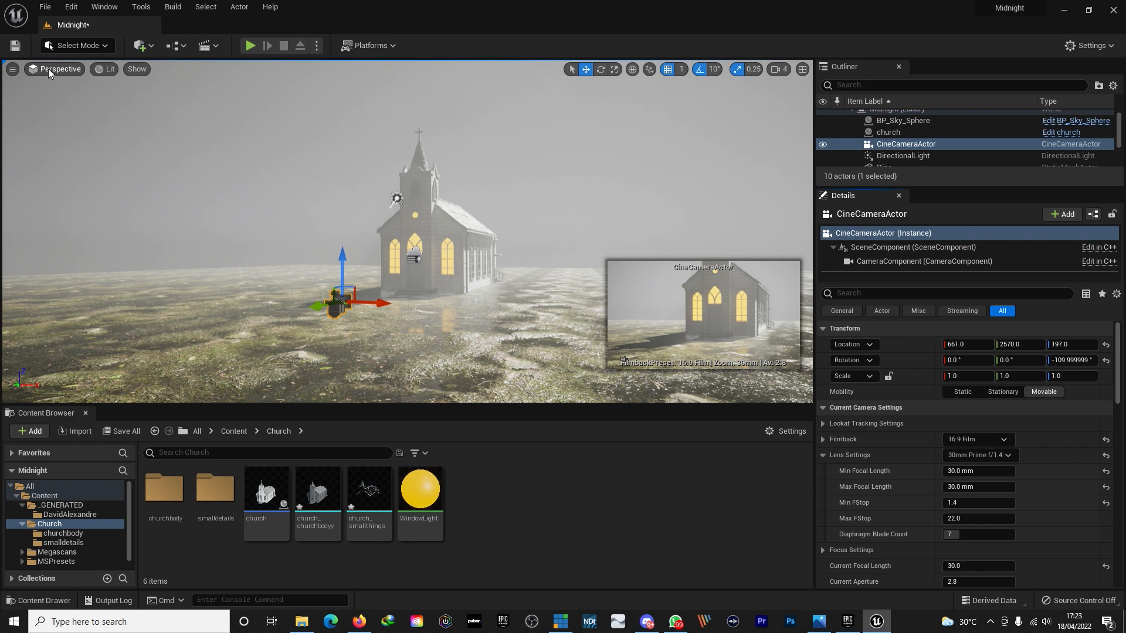
click(48, 69)
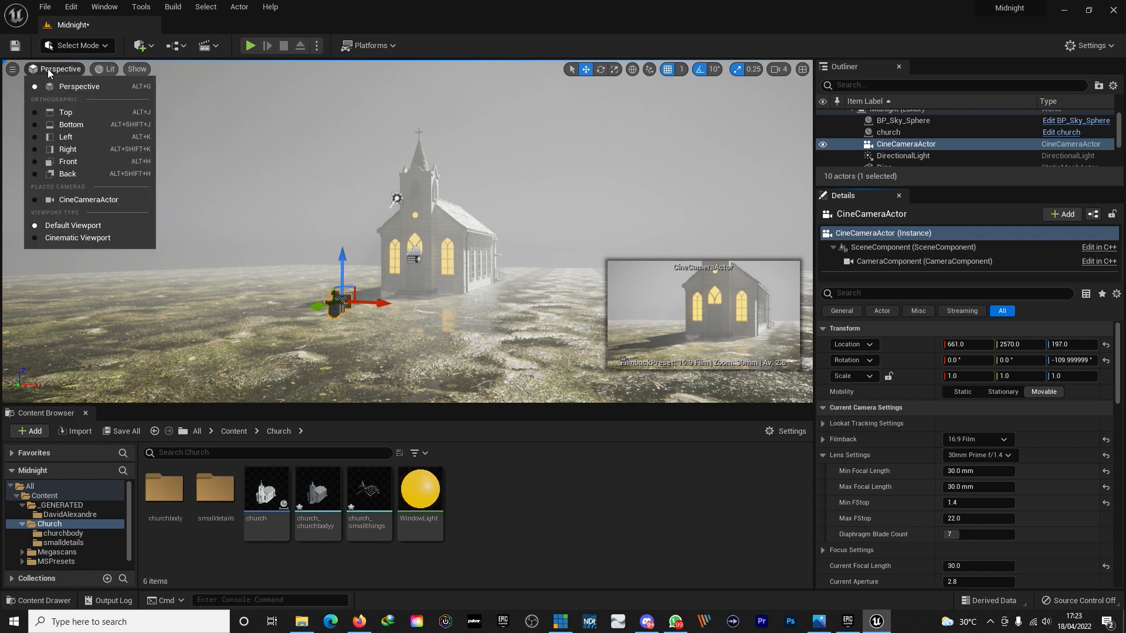
click(81, 200)
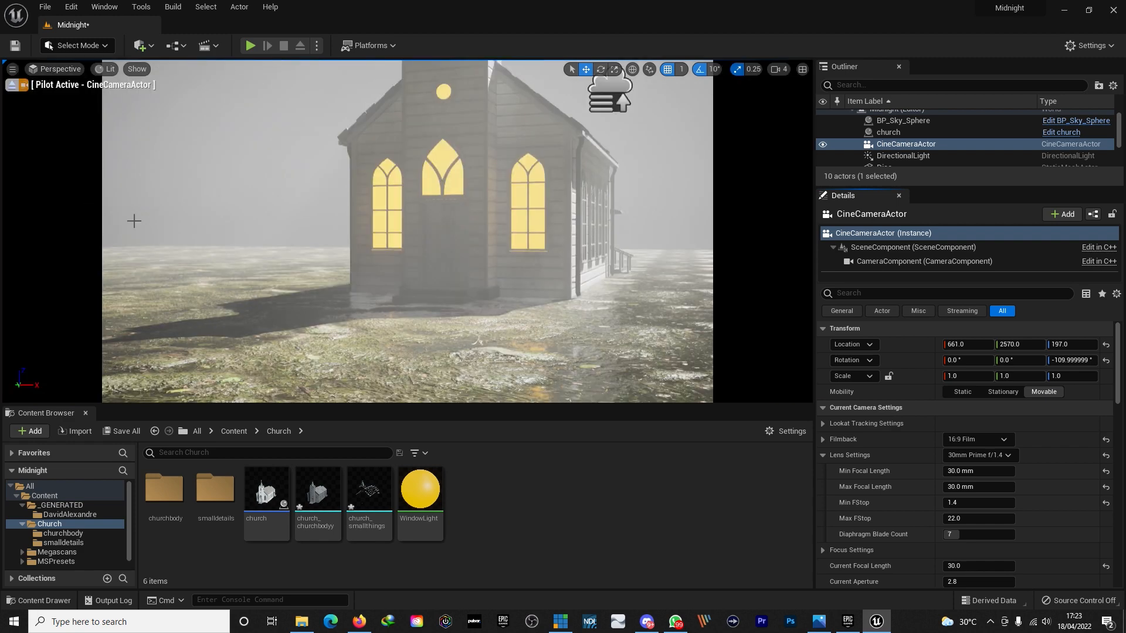
key(s)
right_drag(133, 220, 136, 217)
key(e)
key(w)
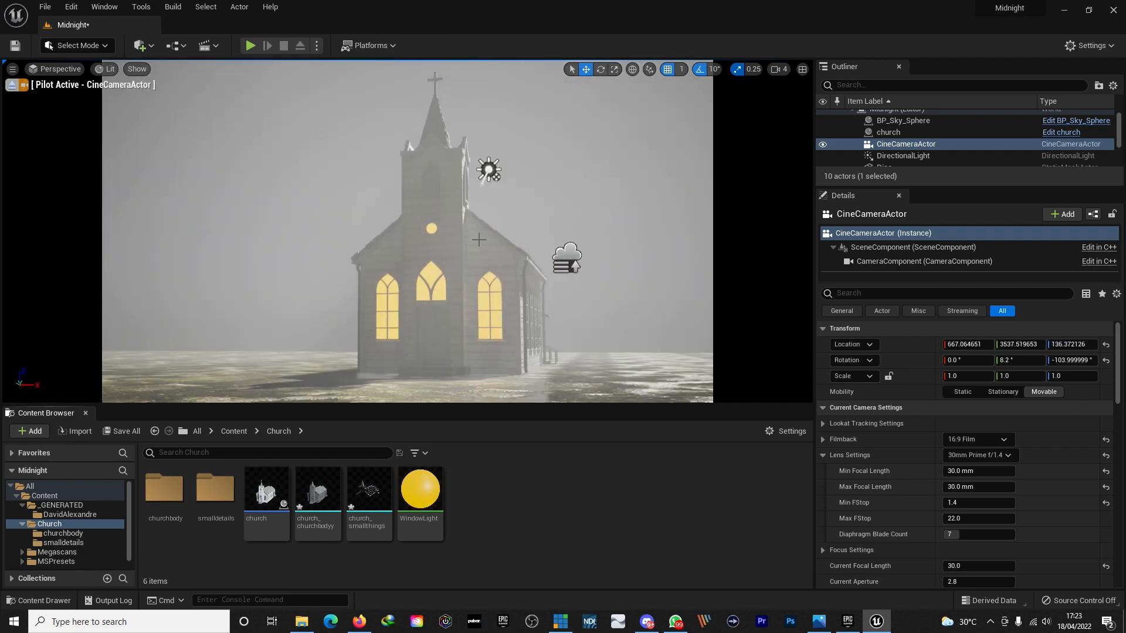
click(11, 85)
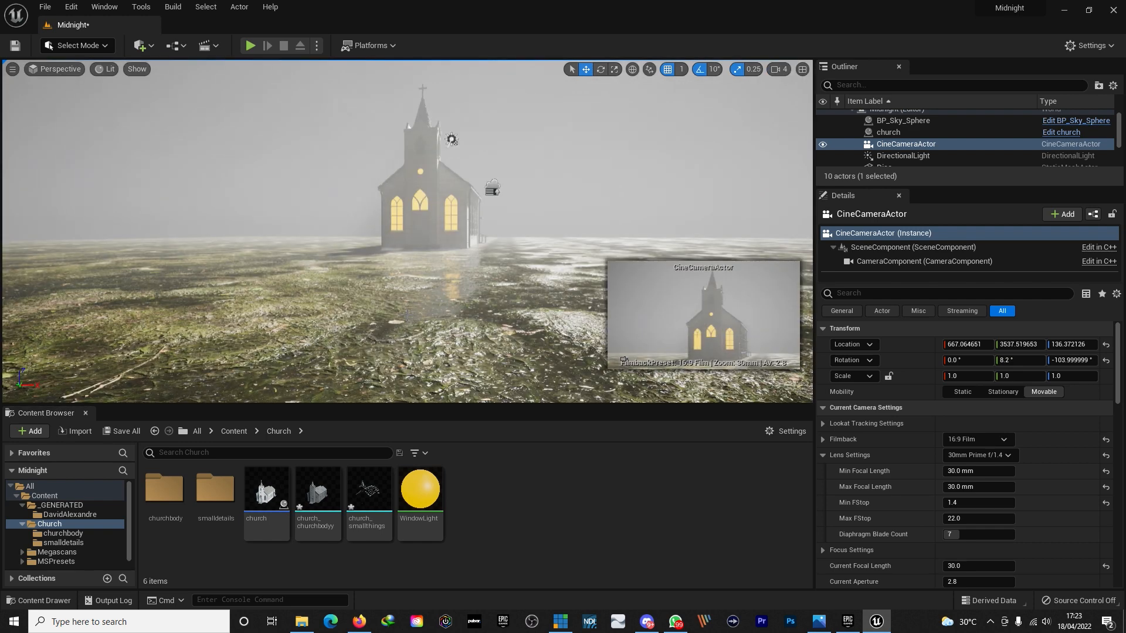
key(f)
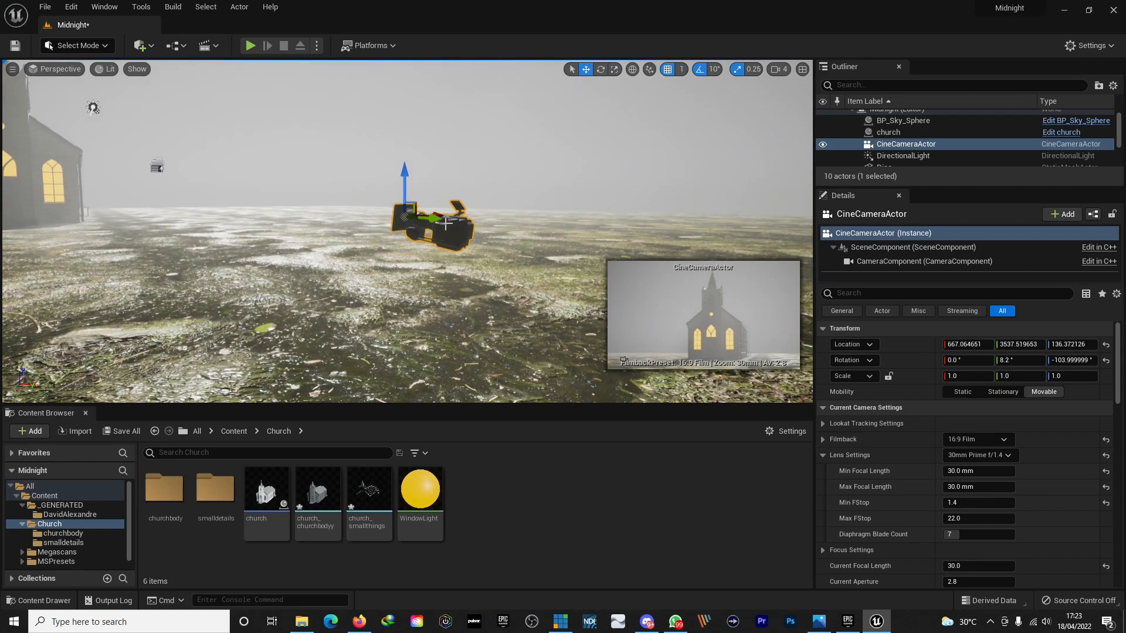
key(w)
mouse_move(282, 259)
right_down()
mouse_move(246, 259)
mouse_move(305, 258)
mouse_move(264, 259)
right_up()
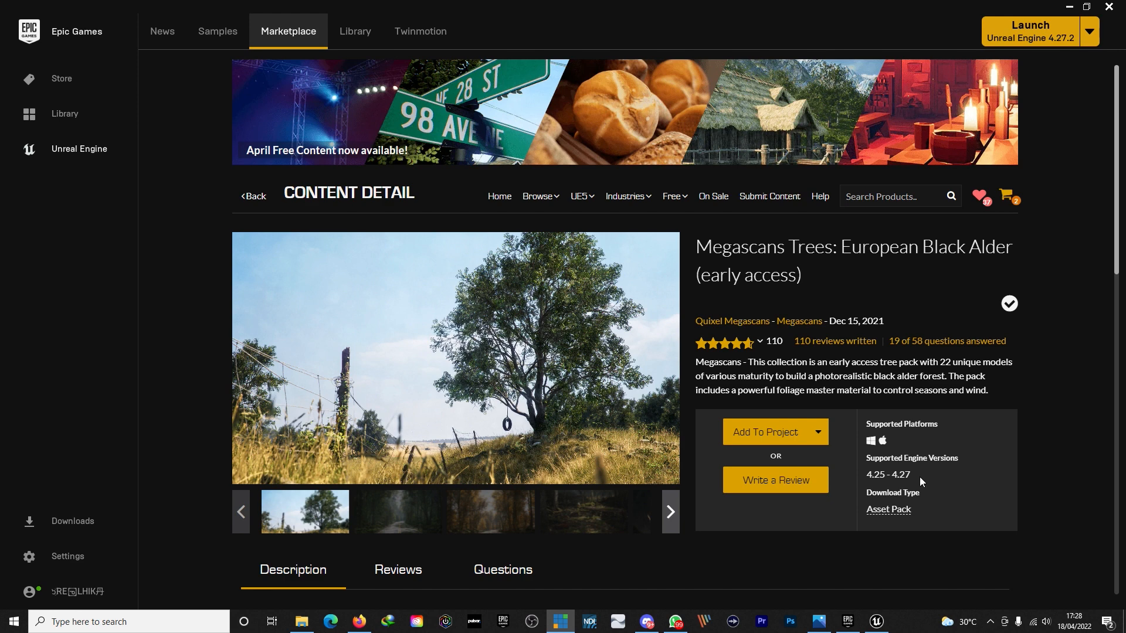
Step: In the Epic Games Launcher, add Megascans Trees: European Black Alder to the Midnight project using version 4.27
click(818, 435)
click(774, 436)
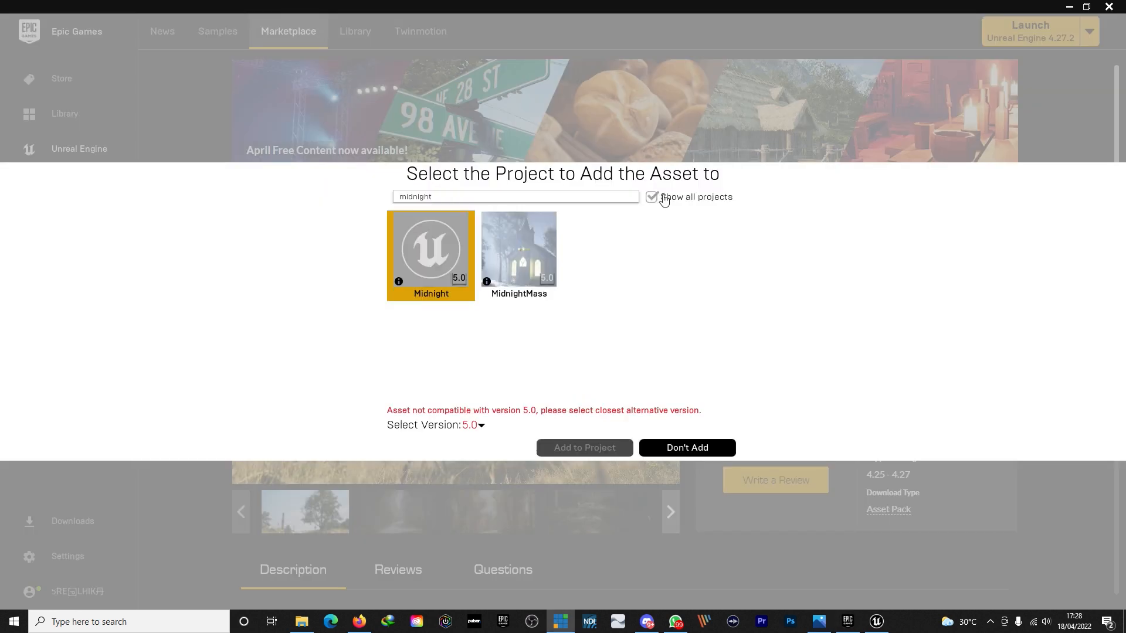
mouse_move(419, 241)
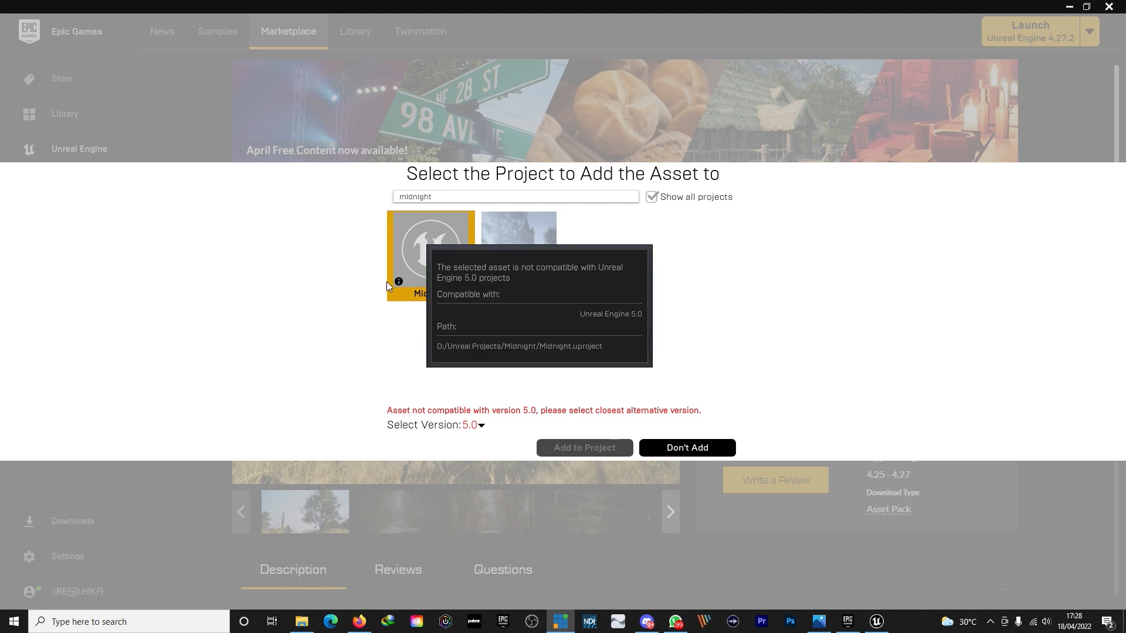
click(481, 426)
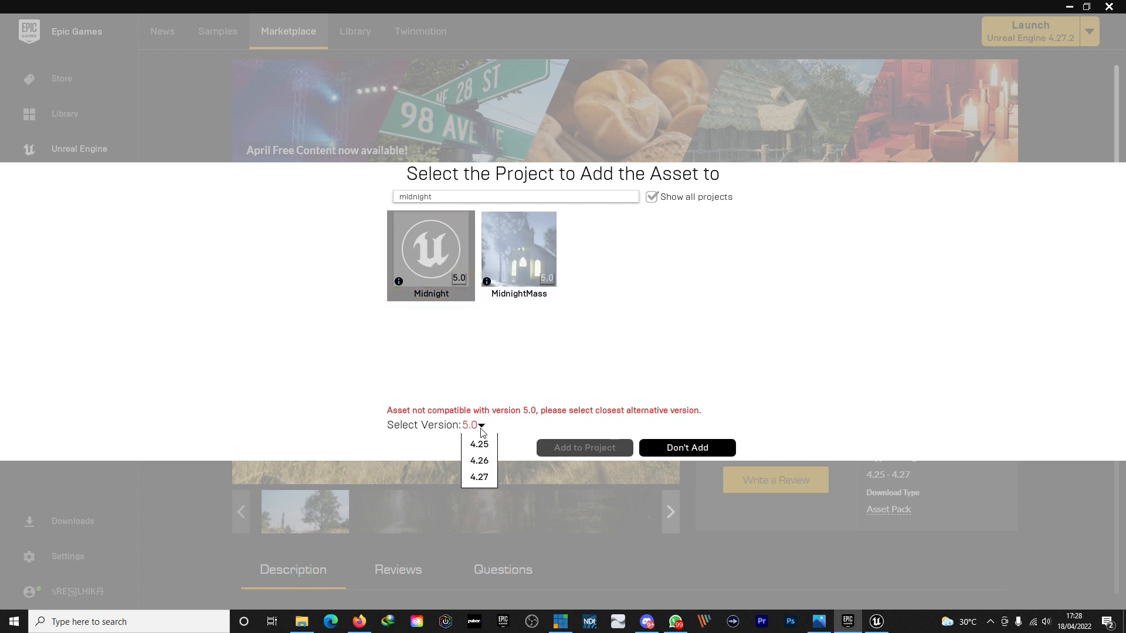
click(484, 478)
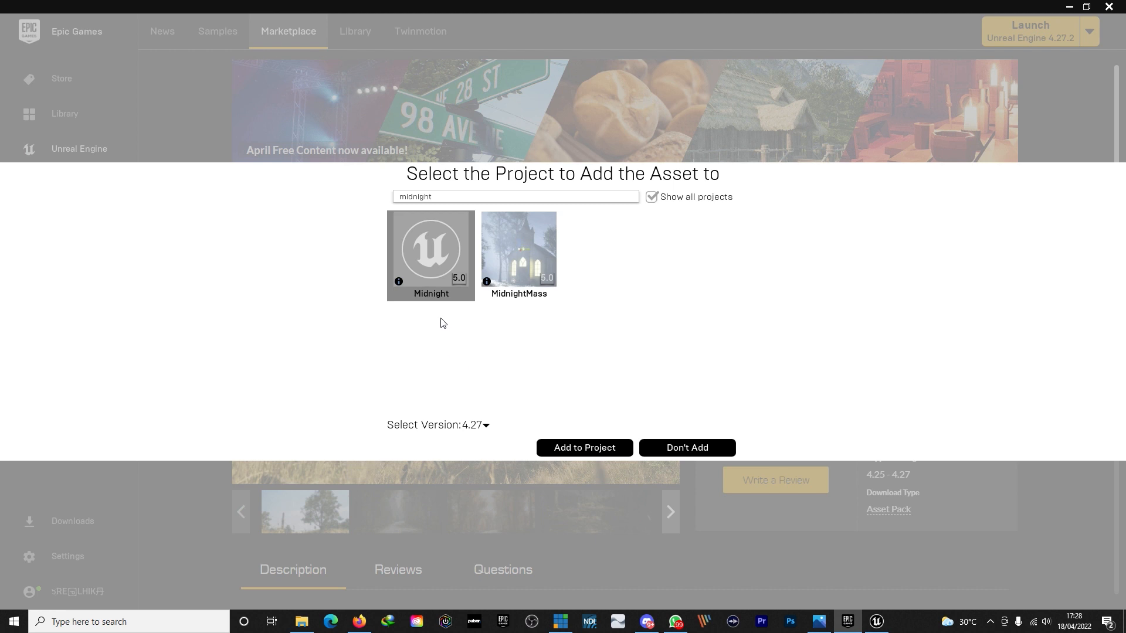
click(591, 447)
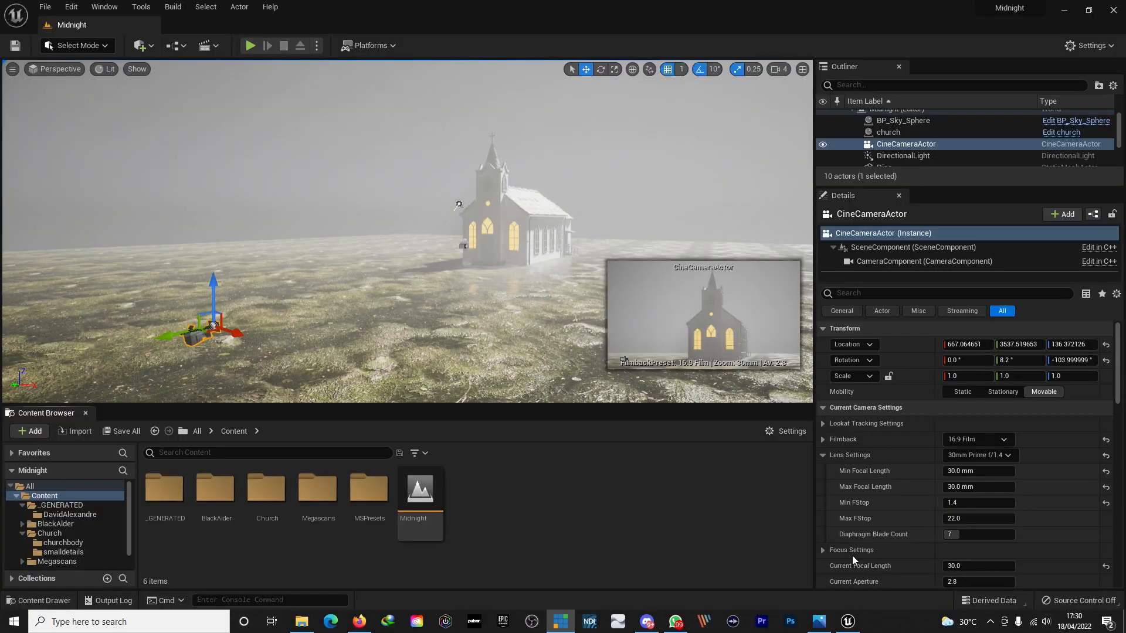
Step: Back in Unreal Editor, open the PivotPainter folder within the BlackAlder Geometry assets
double_click(217, 495)
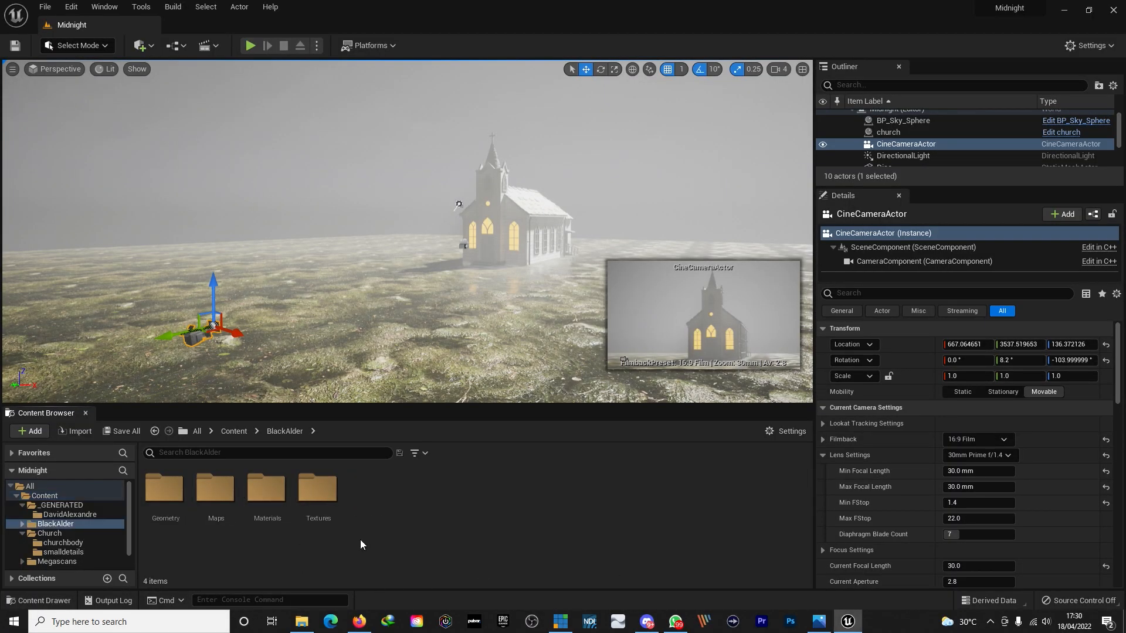
double_click(164, 489)
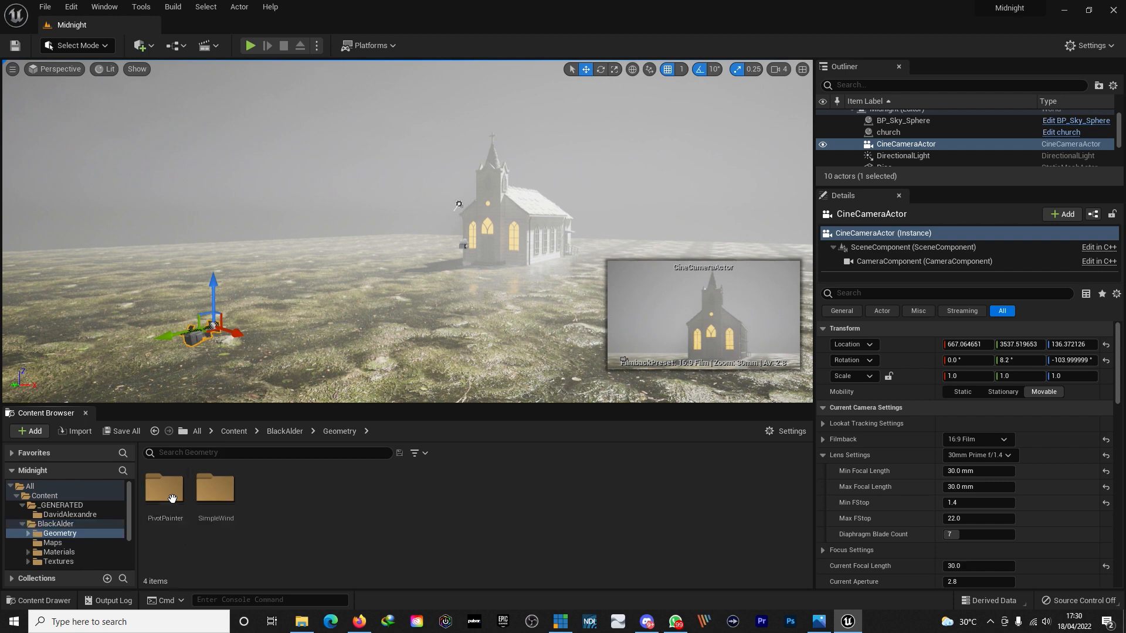
double_click(168, 489)
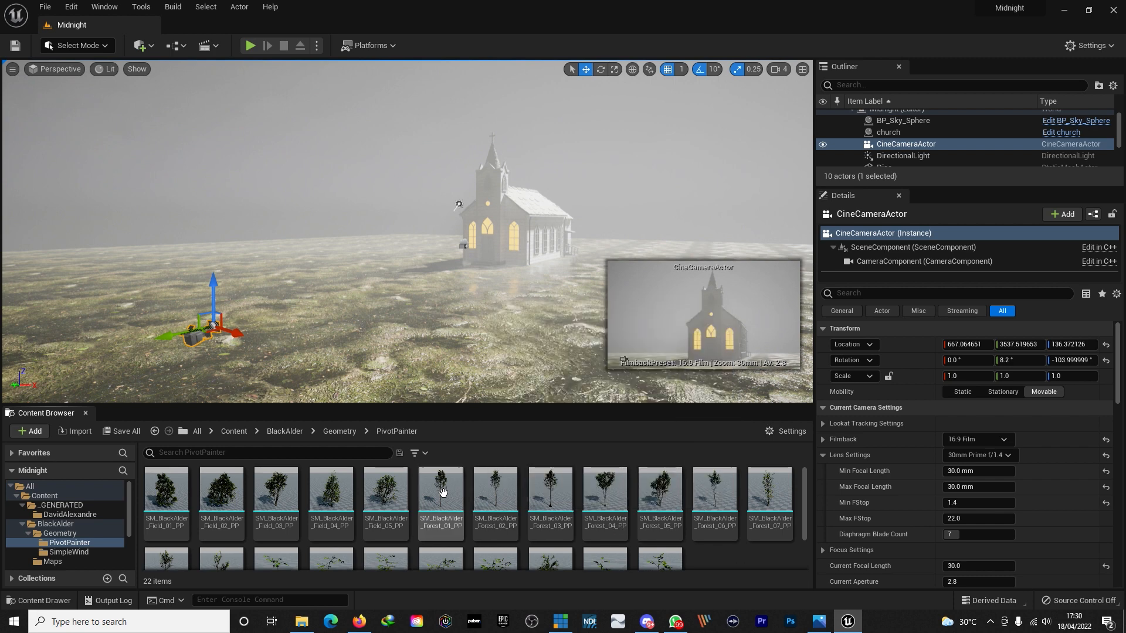
Step: Place an SM_BlackAlder_Forest_01_PP tree in the church scene and duplicate it sideways
key(w)
mouse_move(420, 328)
right_down()
mouse_move(493, 326)
mouse_move(420, 327)
right_up()
key(a)
drag(441, 493, 355, 300)
right_drag(408, 312, 387, 276)
alt+drag(448, 391, 574, 392)
right_drag(411, 293, 504, 328)
Step: Move the duplicated tree, swap its mesh to SM_BlackAlder_Forest_03_PP and make another copy of it
click(550, 493)
drag(410, 287, 606, 293)
click(985, 454)
alt+drag(571, 304, 576, 264)
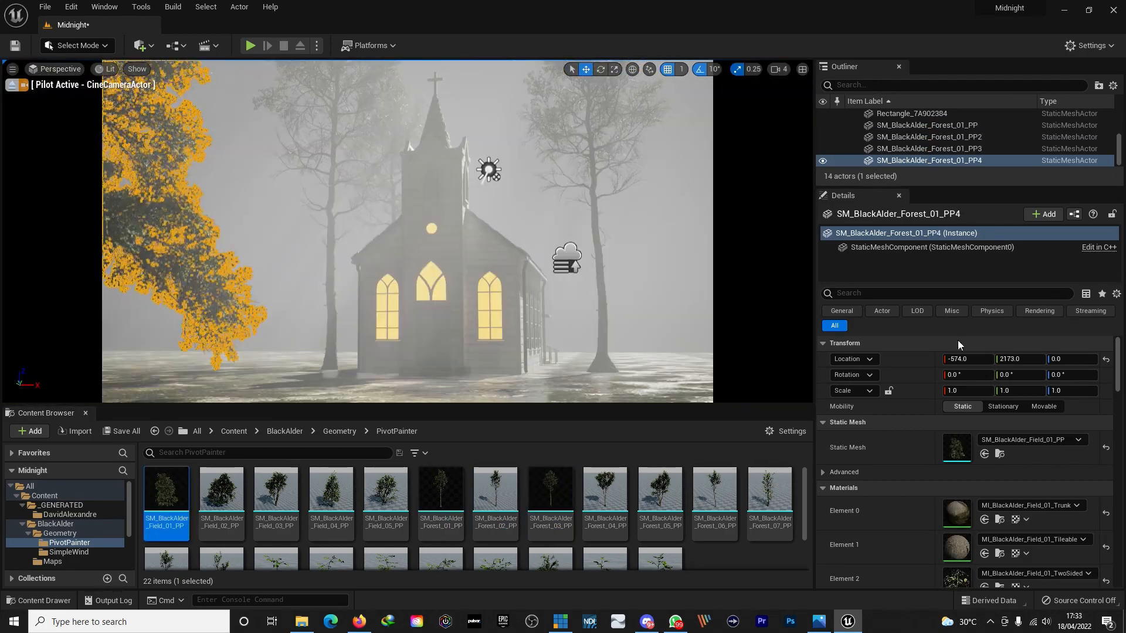
Step: Adjust the X and Y location of the SM_BlackAlder_Field_01_PP tree in the cine camera's view, and stop piloting
drag(966, 358, 938, 359)
mouse_move(1019, 358)
mouse_down()
mouse_move(938, 358)
mouse_move(1014, 359)
mouse_up()
click(11, 85)
Step: Duplicate the SM_BlackAlder_Field_01_PP tree, change the copy's mesh to SM_BlackAlder_Field_02_PP and reposition it
right_drag(408, 264, 375, 293)
alt+drag(293, 254, 328, 183)
click(221, 493)
click(985, 454)
right_drag(408, 264, 375, 264)
drag(369, 176, 399, 228)
Step: Look through the cine camera and move the SM_BlackAlder_Field_02_PP tree to about X -1828, Y -1680
click(55, 69)
click(87, 198)
drag(117, 362, 258, 359)
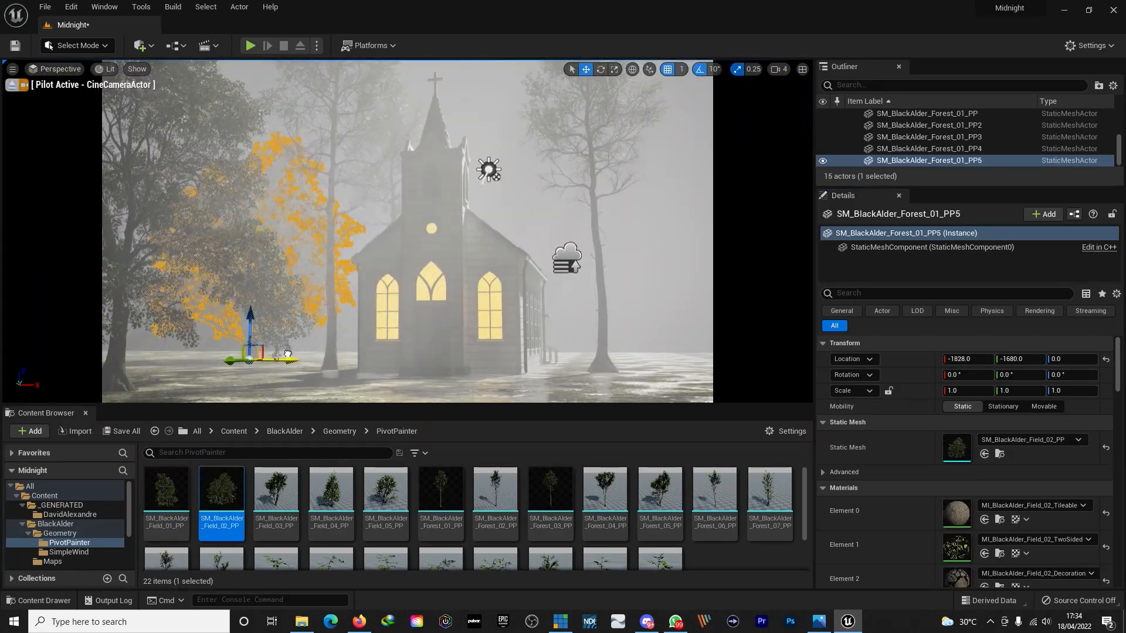
click(446, 387)
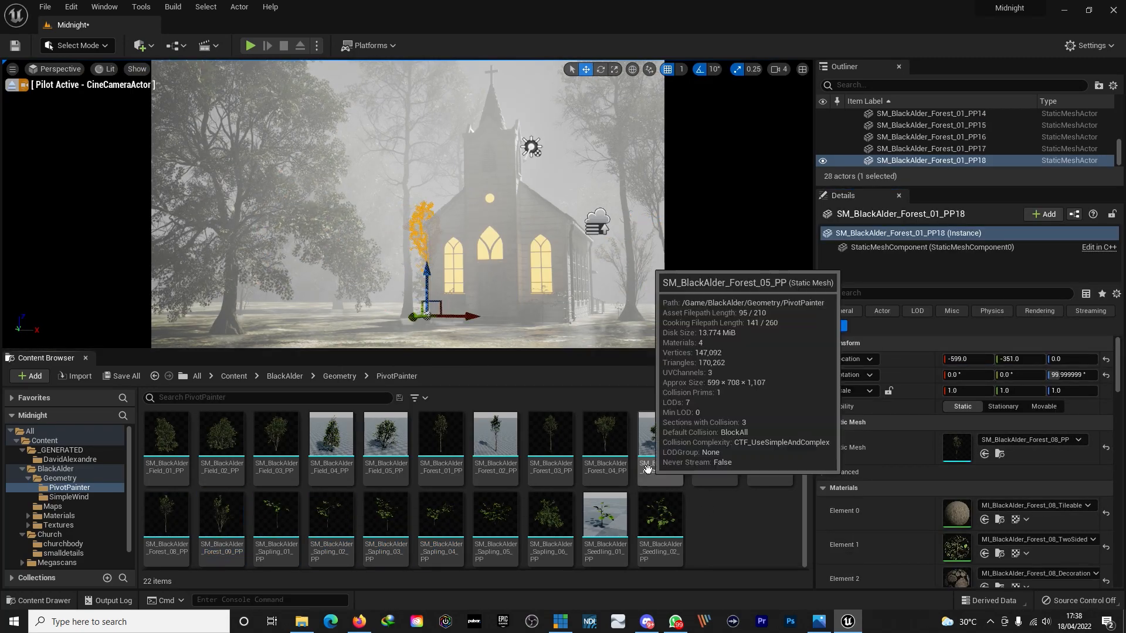
Step: Shift the SM_BlackAlder_Forest_08_PP tree beside the church front to about X -578 and save the level
key(Escape)
scroll(407, 204, up, 3)
key(ctrl+z)
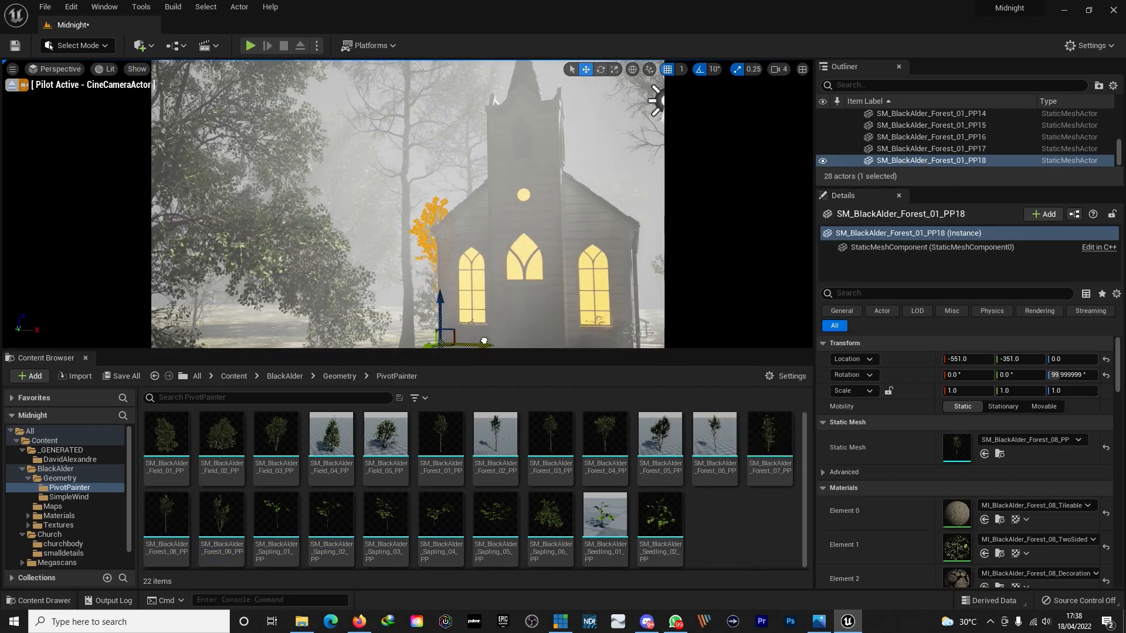
drag(413, 329, 419, 329)
scroll(407, 204, down, 3)
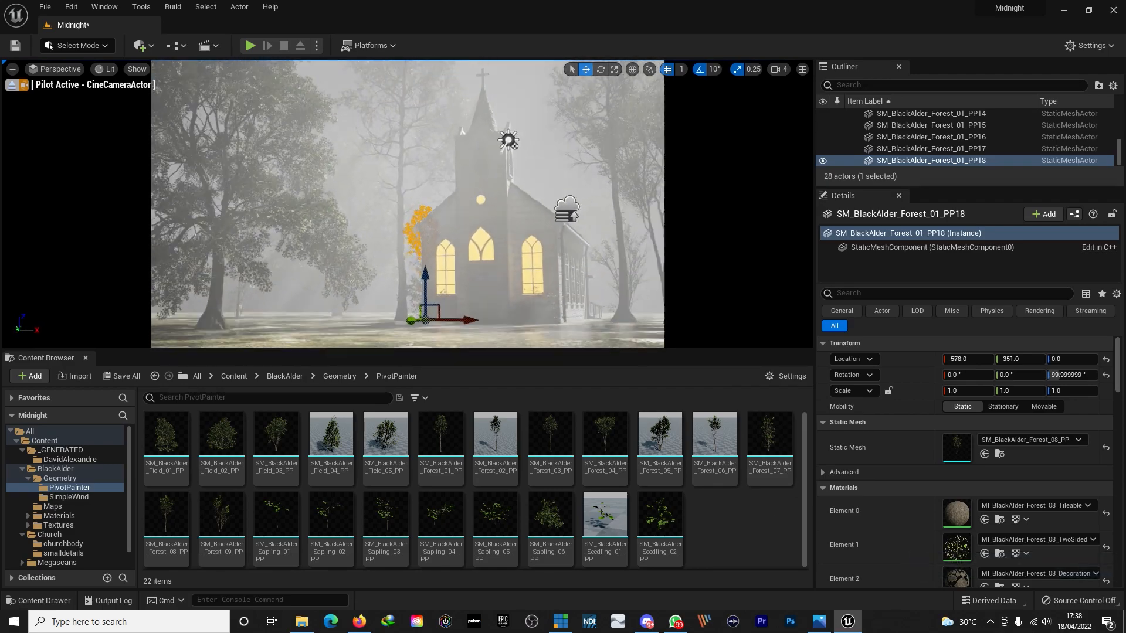
click(15, 45)
Step: Stop piloting and duplicate the large SM_BlackAlder_Field_01_PP tree to the church's opposite side, at about X 1315, Y 769
click(12, 86)
right_drag(407, 204, 446, 234)
click(93, 147)
alt+drag(158, 252, 447, 246)
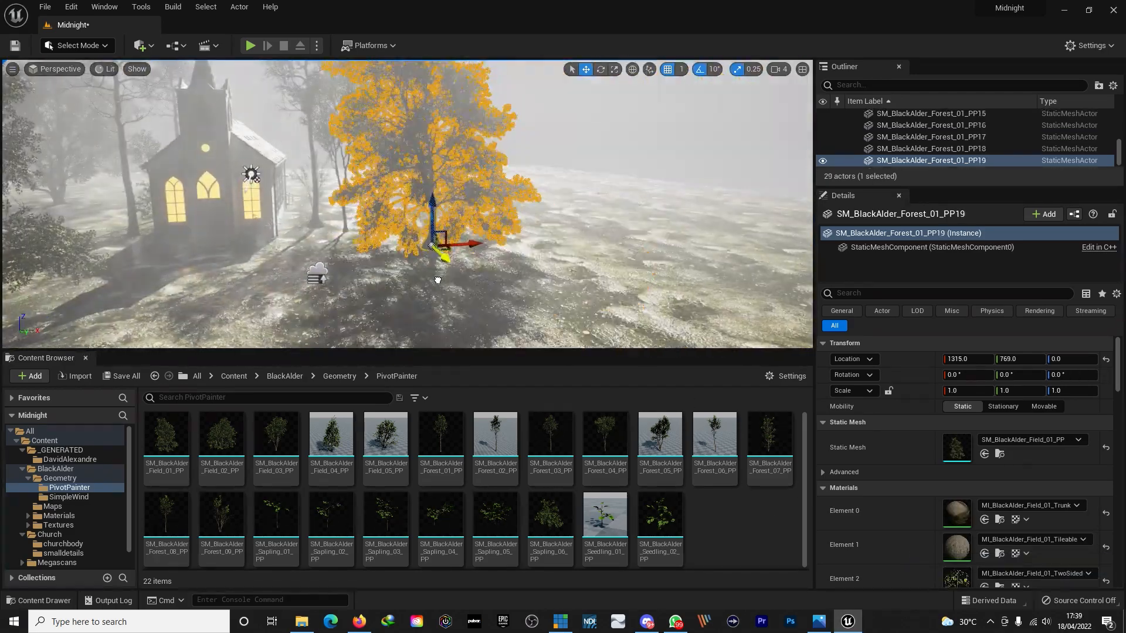
right_drag(323, 272, 252, 328)
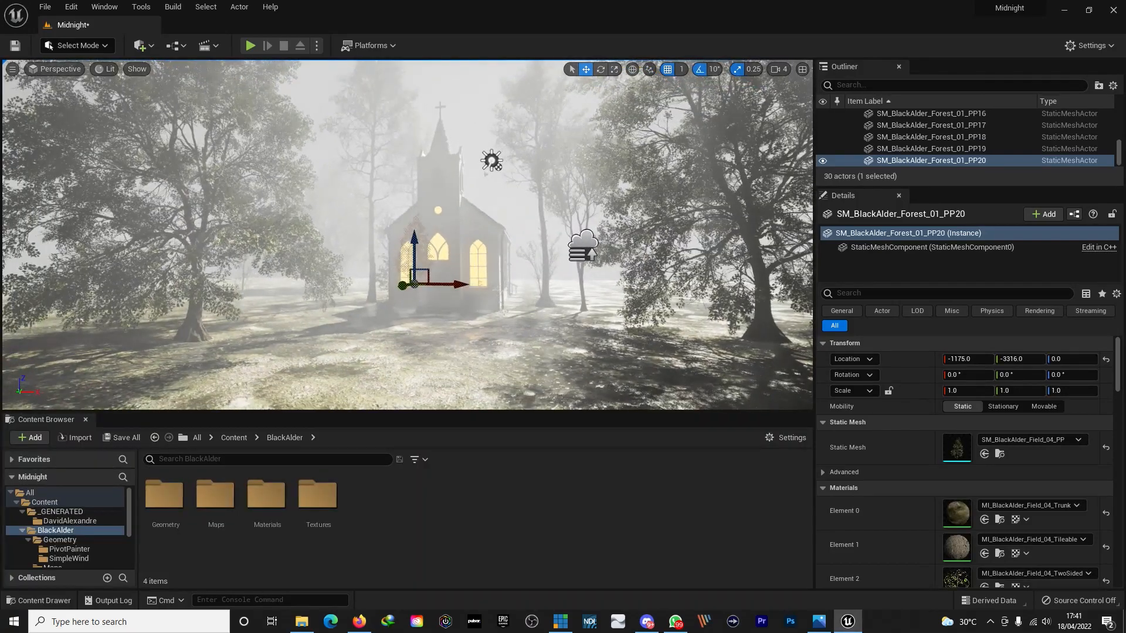
Step: Switch to Foliage mode, then select and activate all the foliage types in the palette
mouse_move(408, 234)
right_down()
mouse_move(425, 234)
mouse_move(411, 233)
right_up()
right_drag(351, 315, 332, 324)
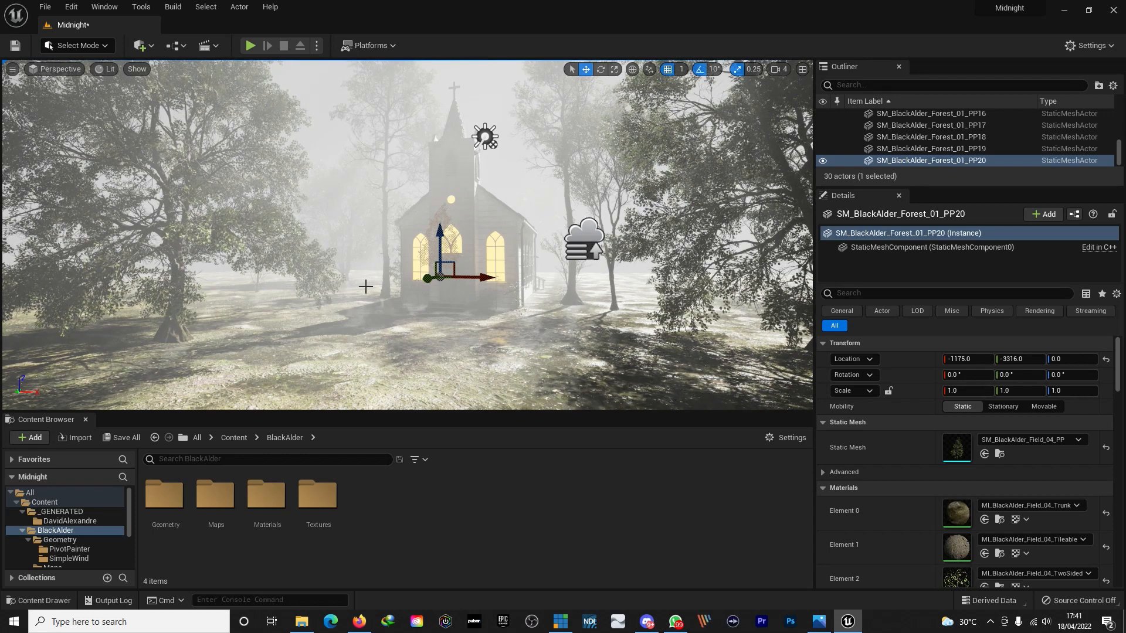
key(shift+3)
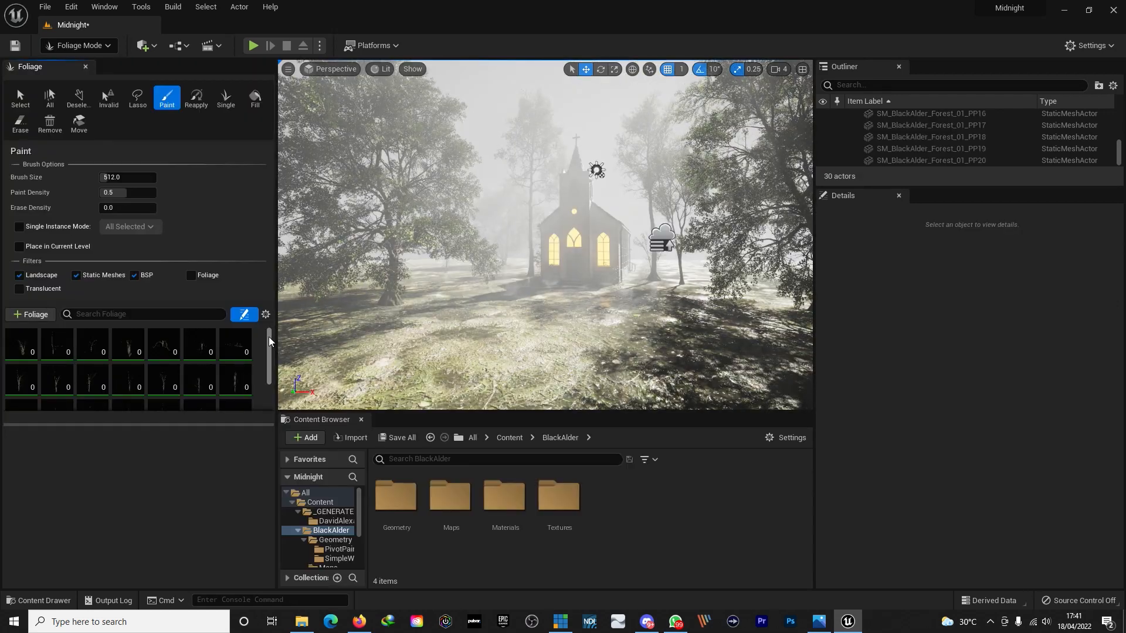
drag(253, 425, 234, 465)
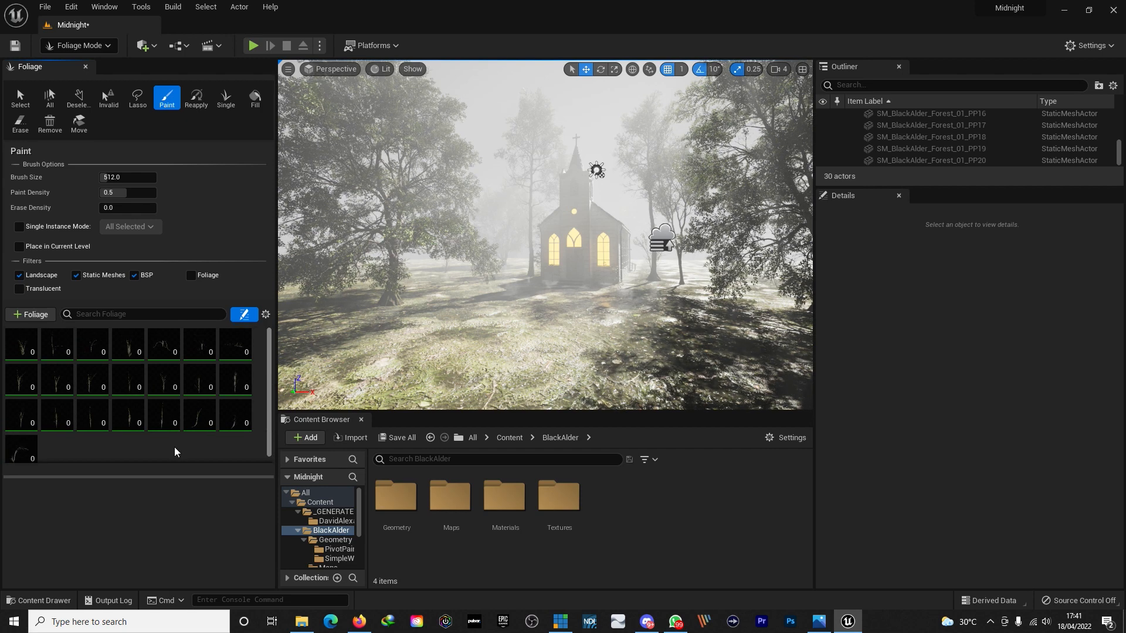
click(21, 448)
key(ctrl+a)
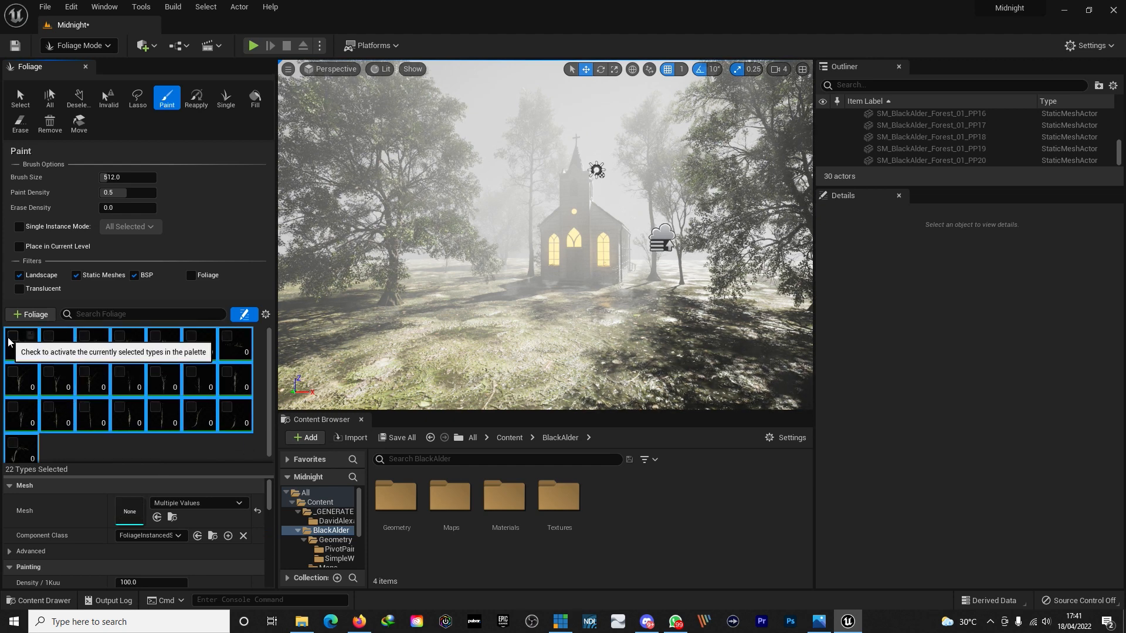
scroll(269, 411, down, 1)
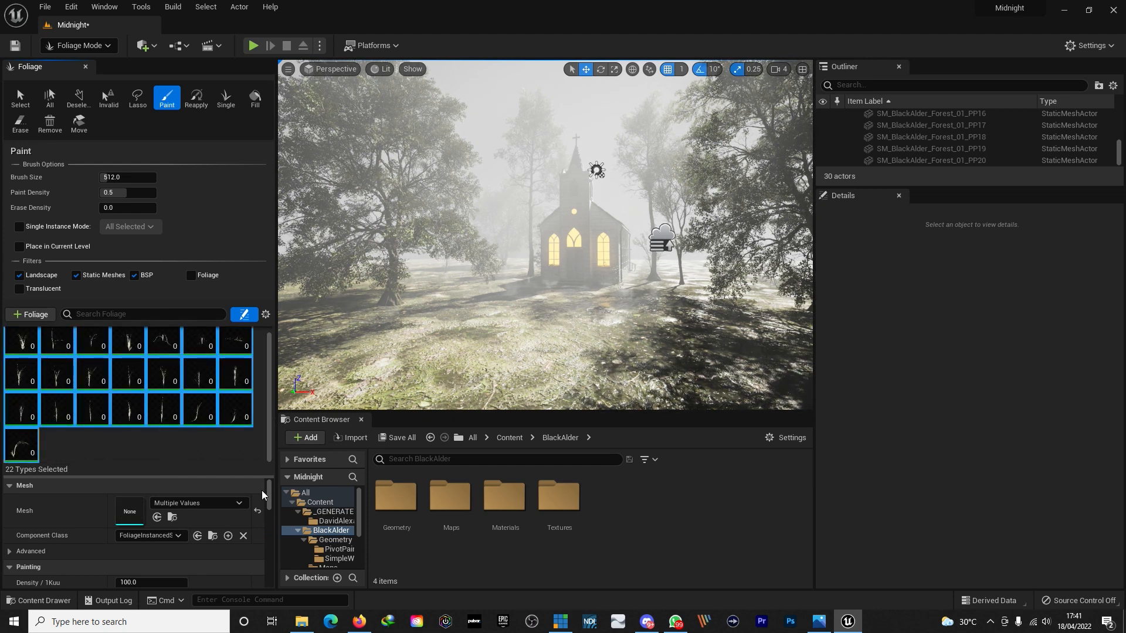
Step: Set the selected foliage types' density to 300 and their uniform scale range to 0.4–0.8
drag(252, 476, 252, 351)
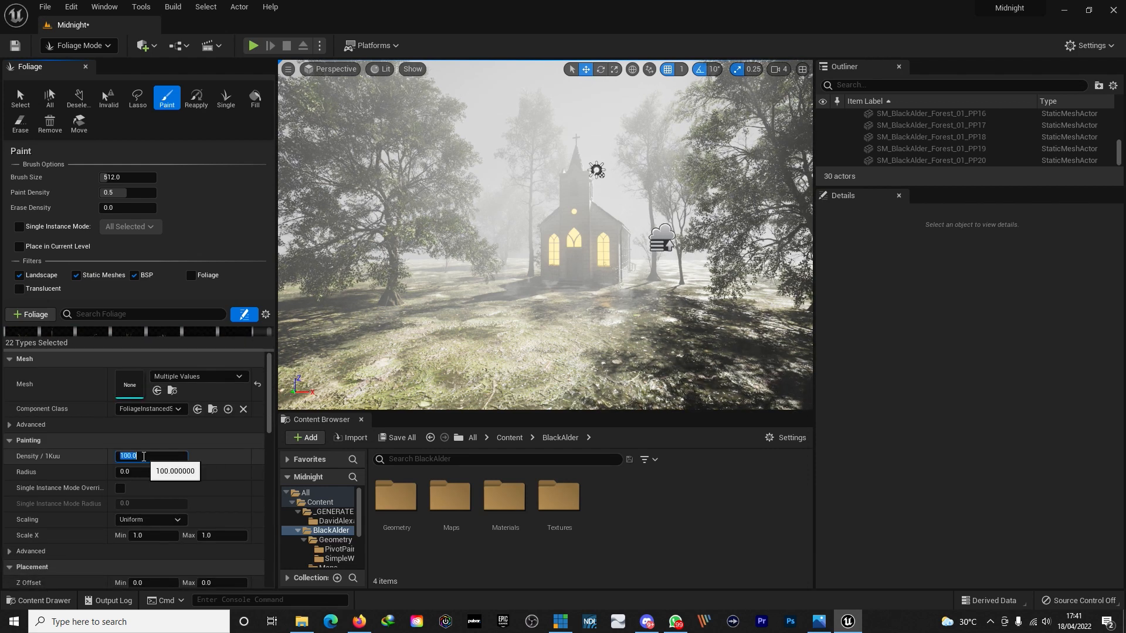
text(300)
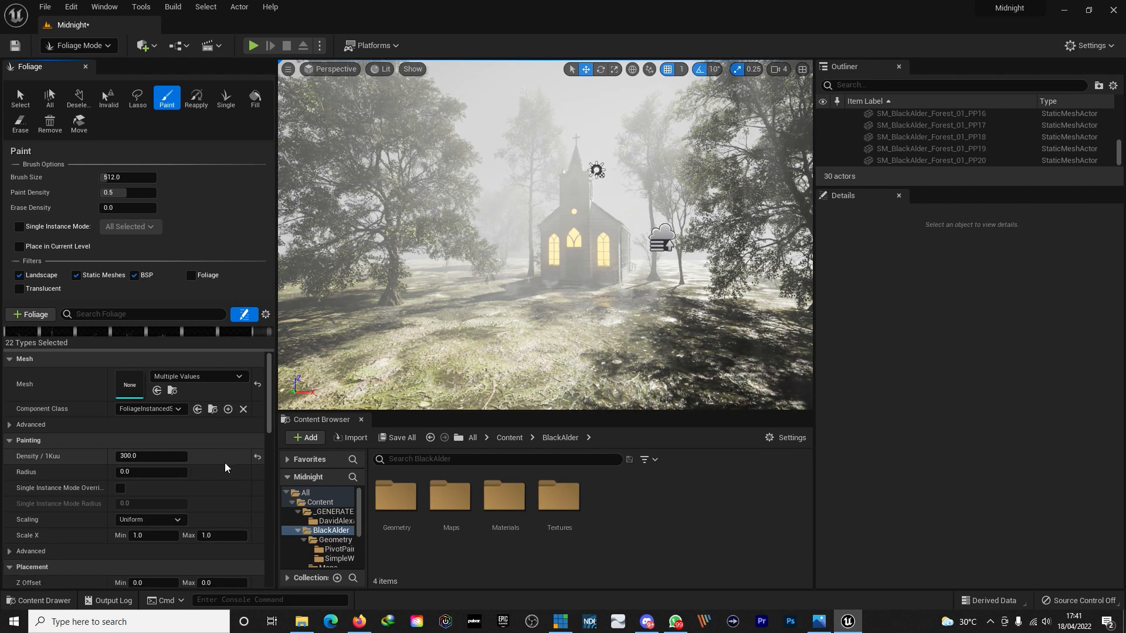
click(148, 535)
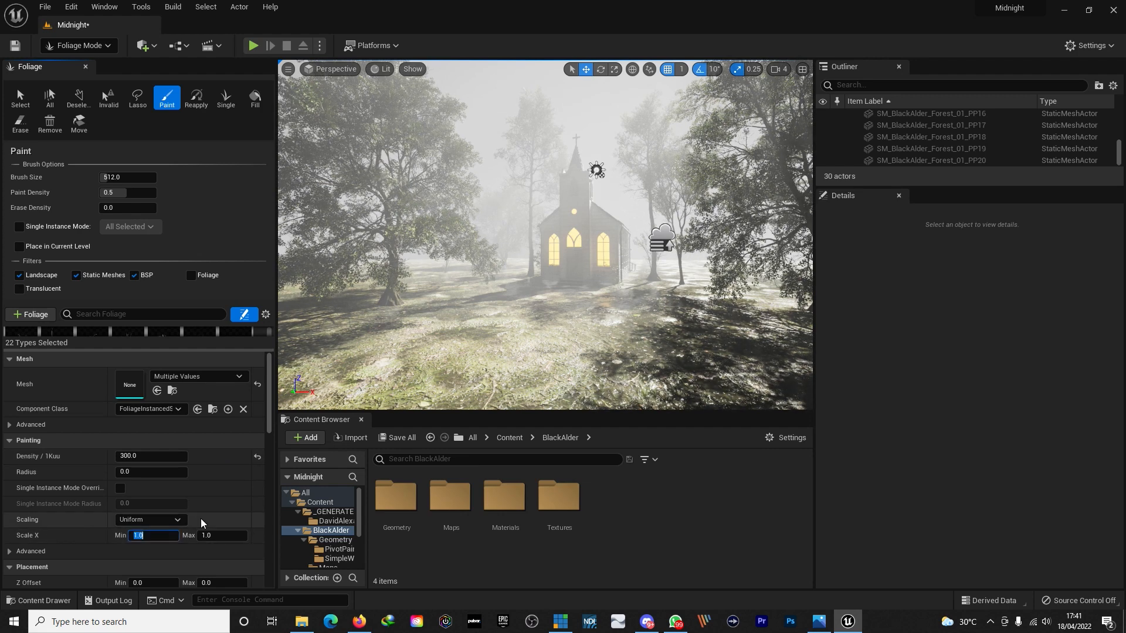
text(0)
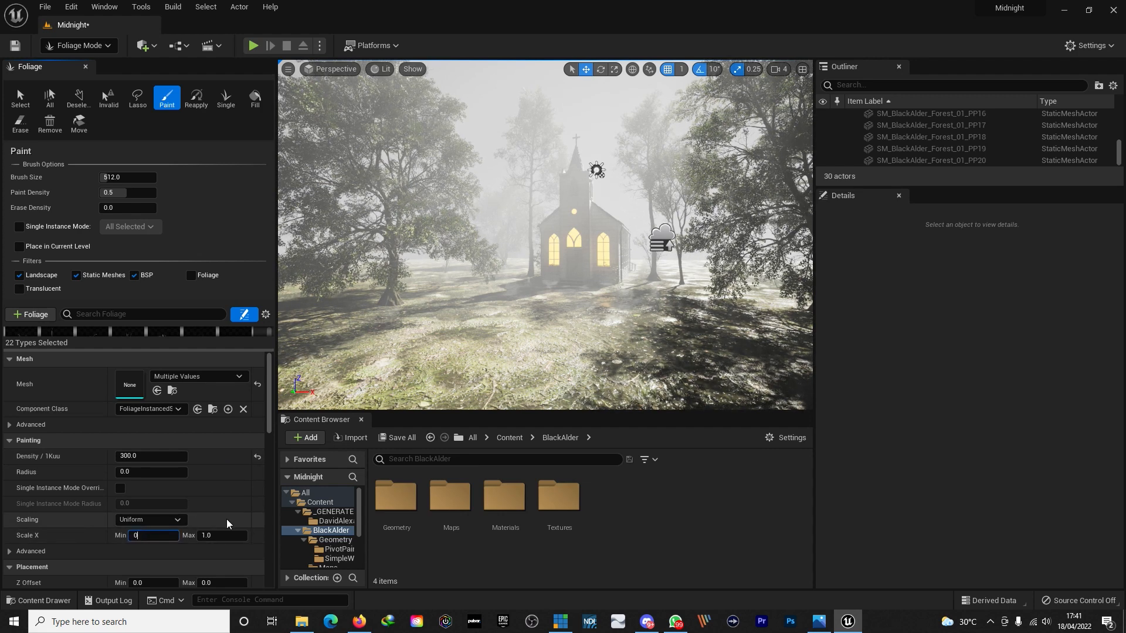
text(.4)
key(Tab)
text(0.8)
key(Return)
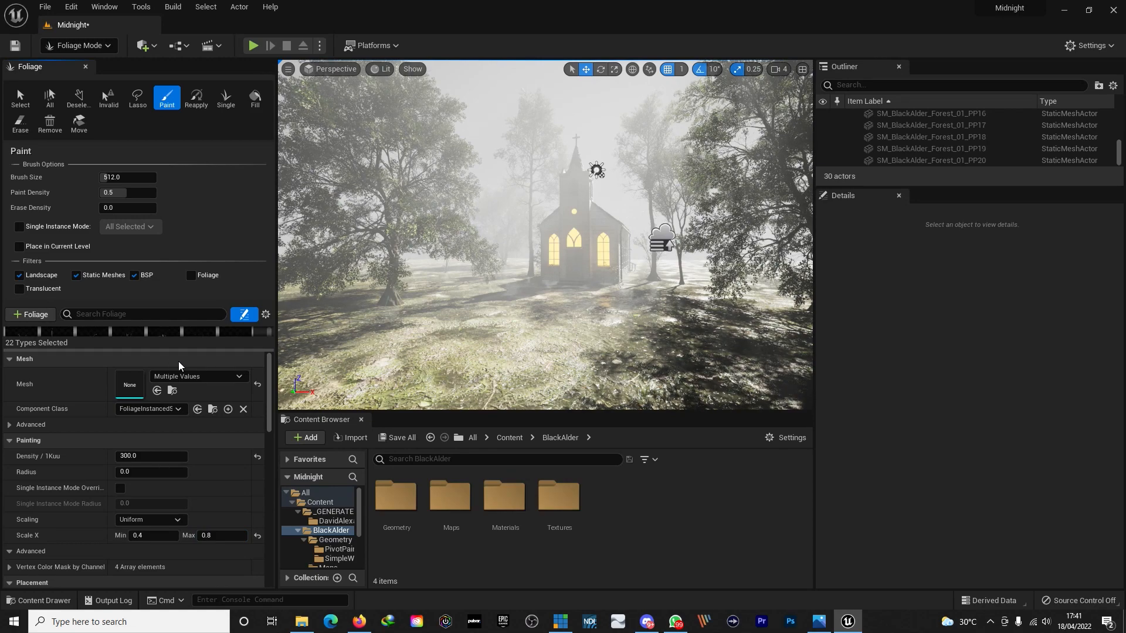
Step: Raise the foliage paint density to 1.0 and reduce the brush size to about 254 for the ground before the church
drag(225, 340, 224, 396)
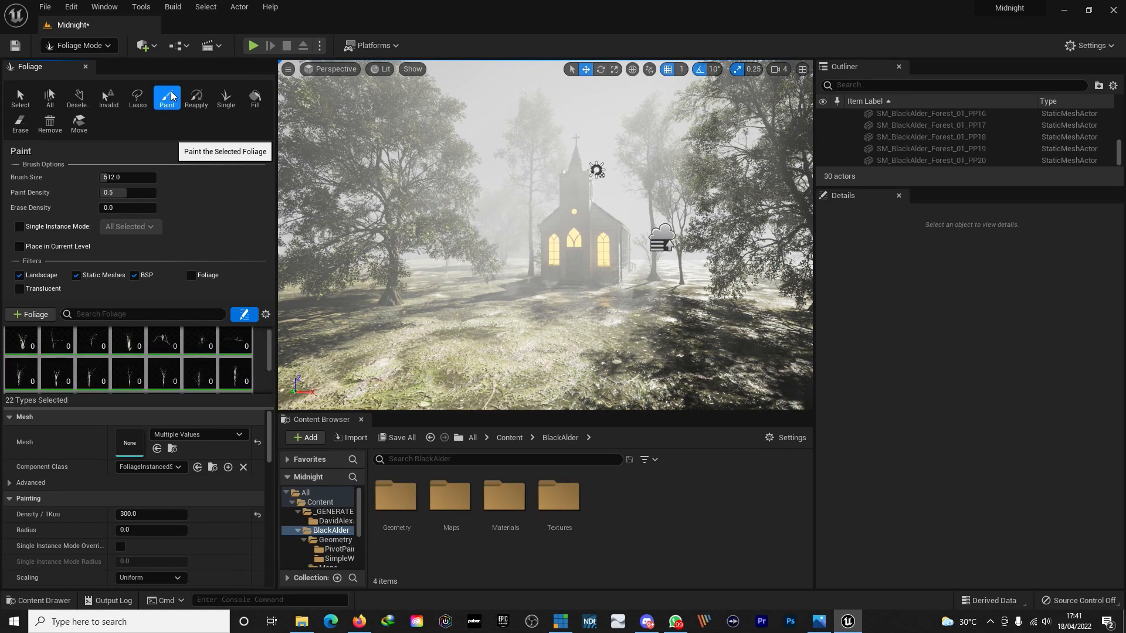
drag(126, 177, 157, 192)
right_drag(546, 235, 389, 217)
key(w)
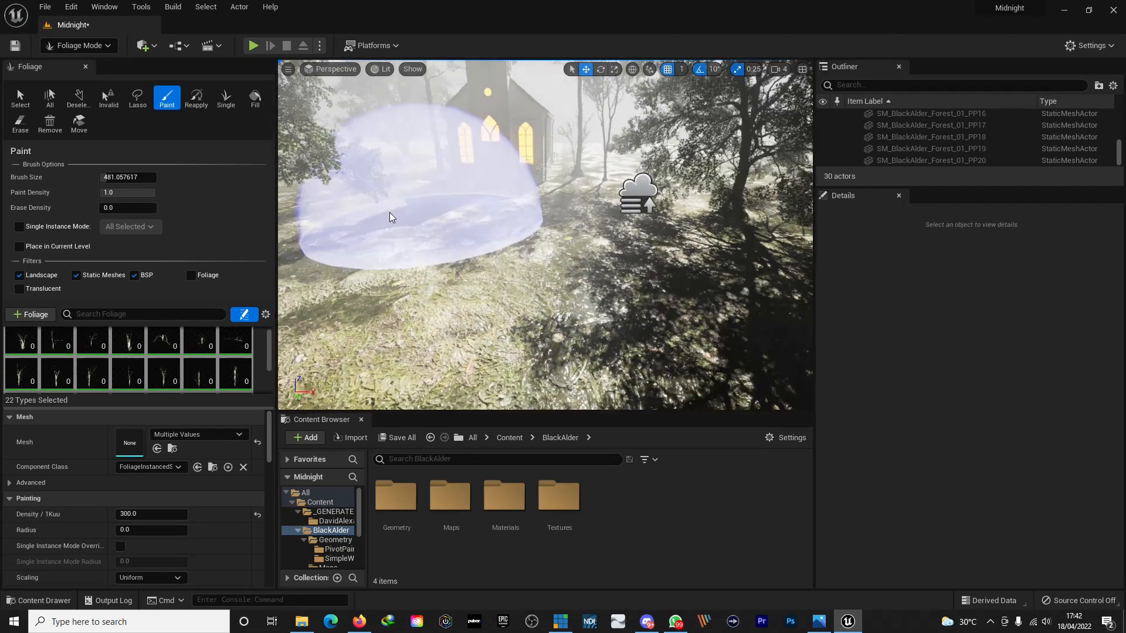
drag(126, 178, 91, 177)
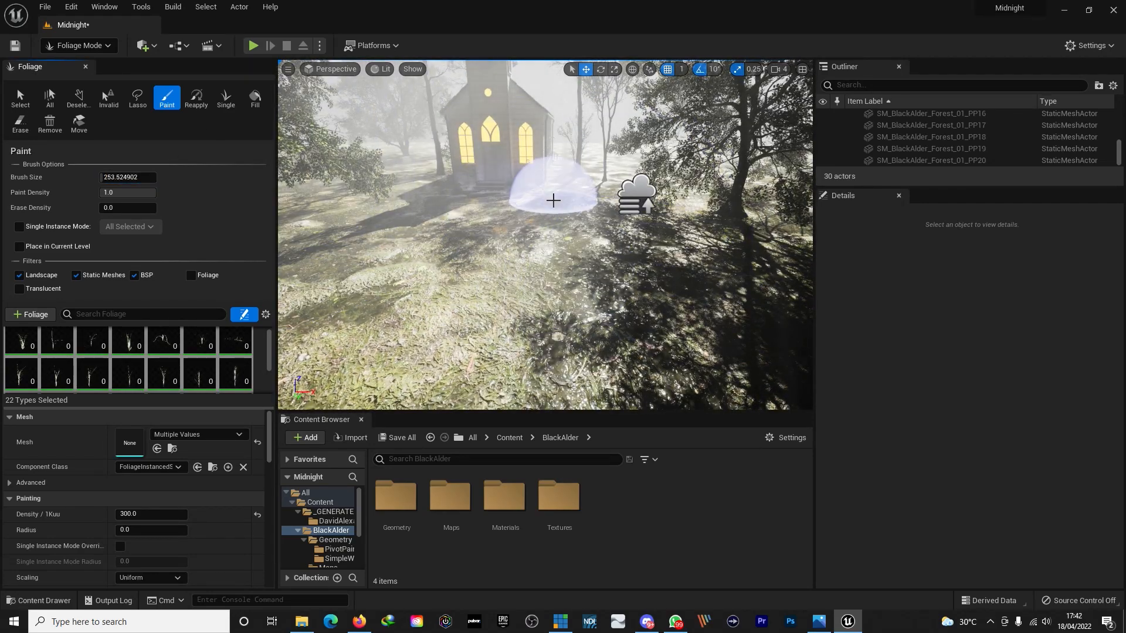
Step: Paint the selected foliage types over the ground before the church and across the surrounding area
click(550, 211)
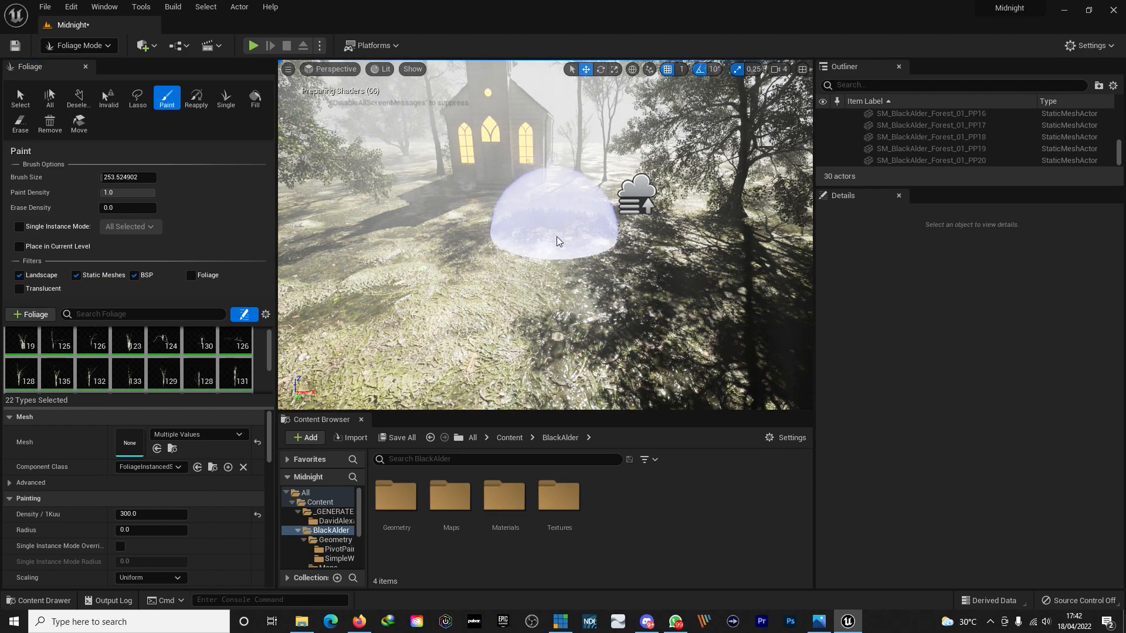
right_drag(540, 201, 452, 226)
click(453, 335)
mouse_move(452, 335)
right_down()
mouse_move(463, 293)
mouse_move(405, 334)
right_up()
mouse_move(598, 220)
mouse_down()
mouse_move(535, 168)
mouse_move(527, 176)
mouse_up()
right_drag(528, 176, 616, 188)
click(616, 288)
mouse_move(616, 288)
right_down()
mouse_move(557, 293)
mouse_move(515, 327)
mouse_move(633, 282)
mouse_move(625, 327)
mouse_move(528, 243)
mouse_move(477, 256)
mouse_move(498, 281)
right_up()
click(515, 326)
click(633, 281)
click(627, 327)
Step: Reduce the foliage brush size to about 111, paint the ground alongside the church wall and approach, and undo the last stroke
key(bracketleft)
key(bracketleft)
key(bracketleft)
key(bracketleft)
key(bracketleft)
key(bracketleft)
key(bracketleft)
key(bracketleft)
key(bracketleft)
key(bracketleft)
key(bracketleft)
key(bracketleft)
key(bracketleft)
key(bracketleft)
key(bracketleft)
key(bracketleft)
click(536, 197)
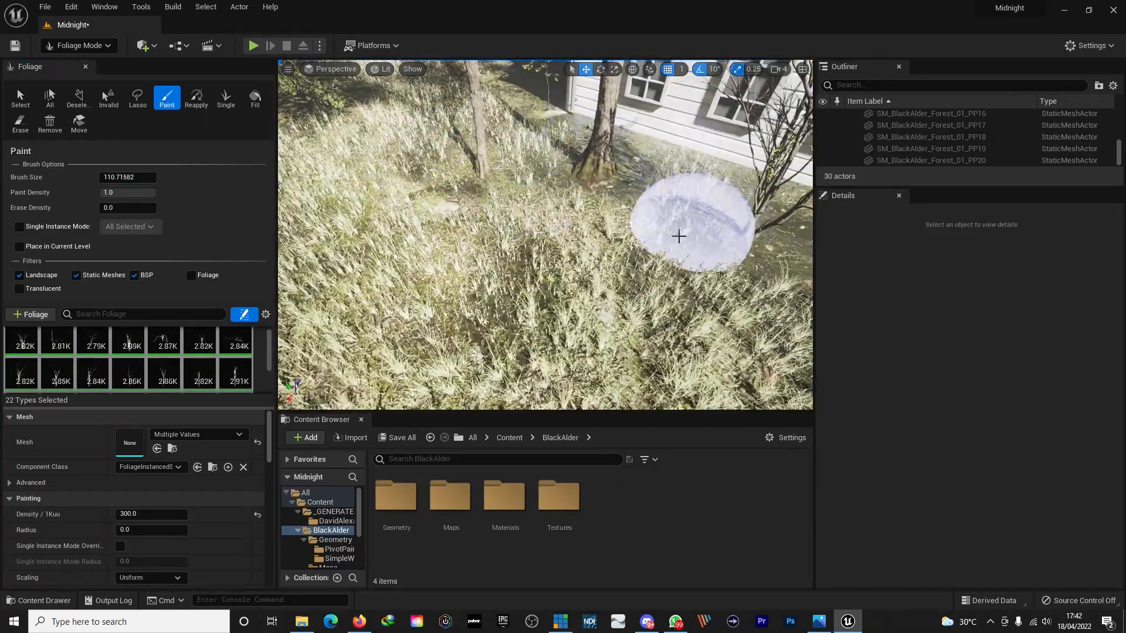
click(679, 236)
mouse_move(678, 236)
right_down()
mouse_move(739, 241)
mouse_move(786, 223)
right_up()
click(608, 209)
mouse_move(608, 209)
right_down()
mouse_move(499, 222)
mouse_move(452, 153)
mouse_move(548, 297)
right_up()
click(510, 239)
mouse_move(360, 217)
right_down()
mouse_move(498, 247)
mouse_move(469, 228)
mouse_move(334, 270)
right_up()
key(ctrl+z)
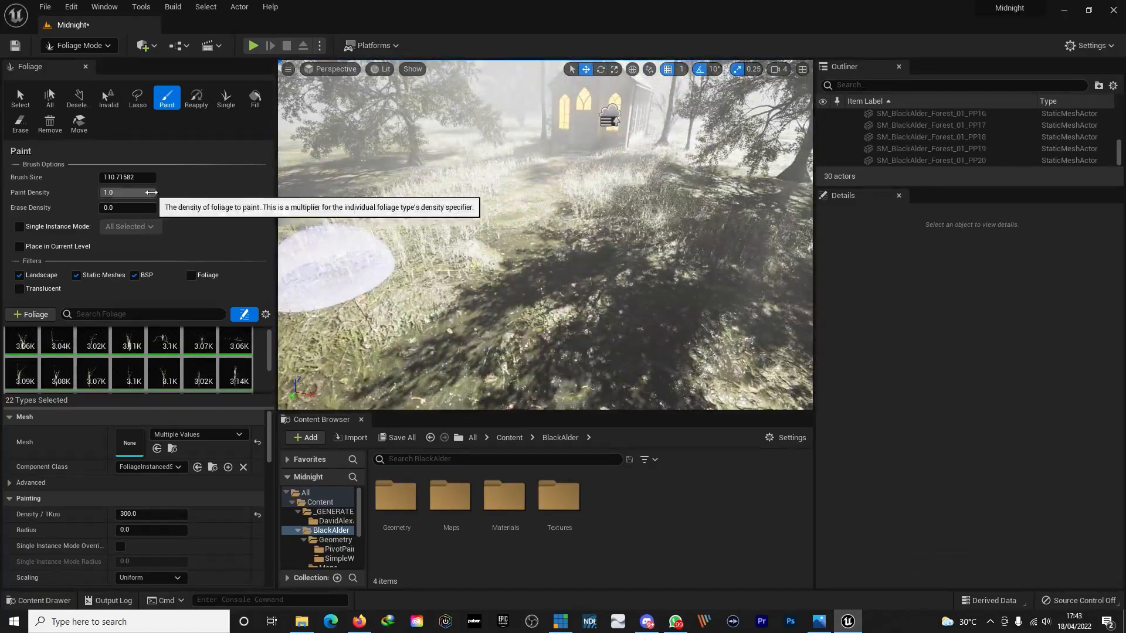
Step: Lower the paint density to 0.17 and paint a sparse stroke of foliage in front of the church
drag(151, 192, 107, 193)
drag(538, 161, 550, 166)
right_drag(554, 215, 553, 193)
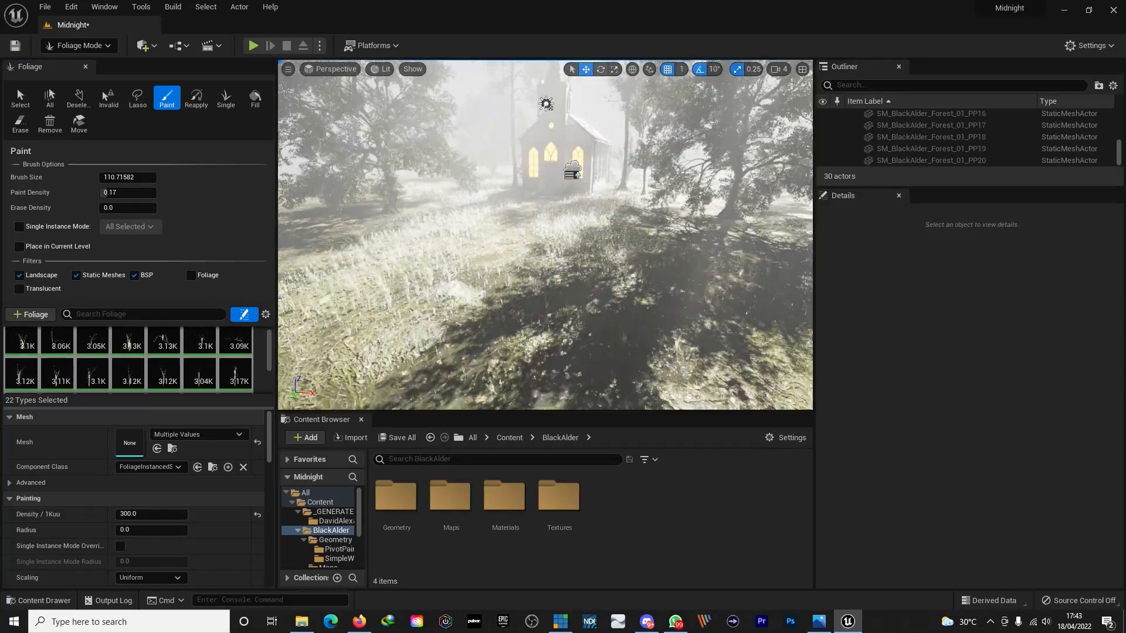
Step: Switch to Select mode, check the painted foliage through the CineCameraActor, and stop piloting the camera
key(shift+1)
click(78, 46)
click(55, 69)
click(88, 200)
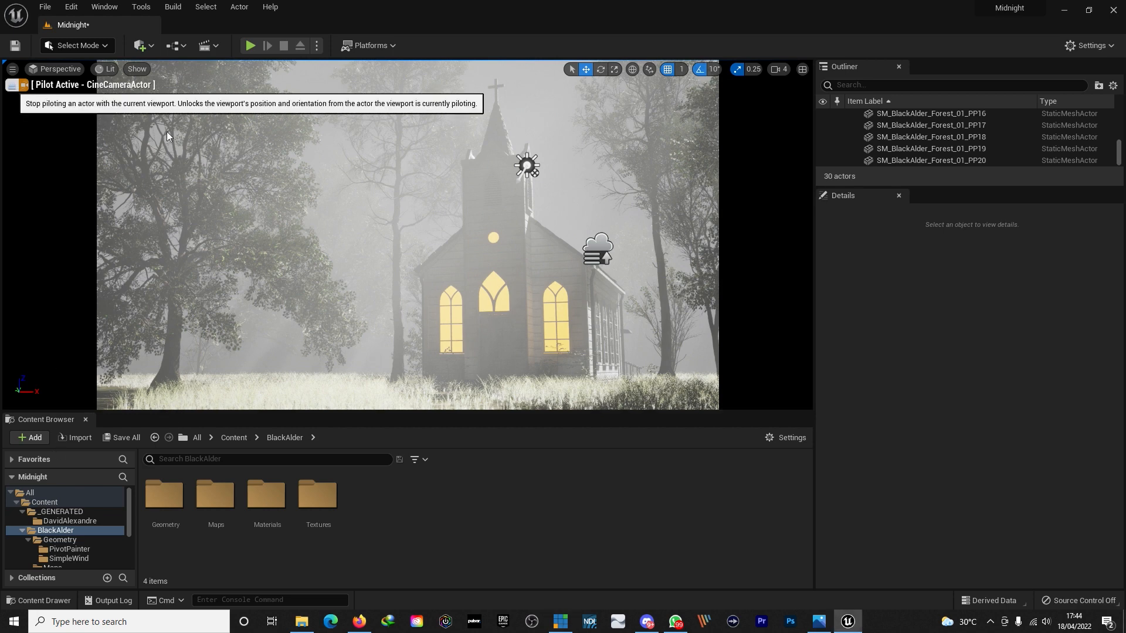
click(13, 84)
Step: Return to Foliage mode, raise the paint density to 1.0 and paint foliage on the bare ground around the large tree
key(shift+3)
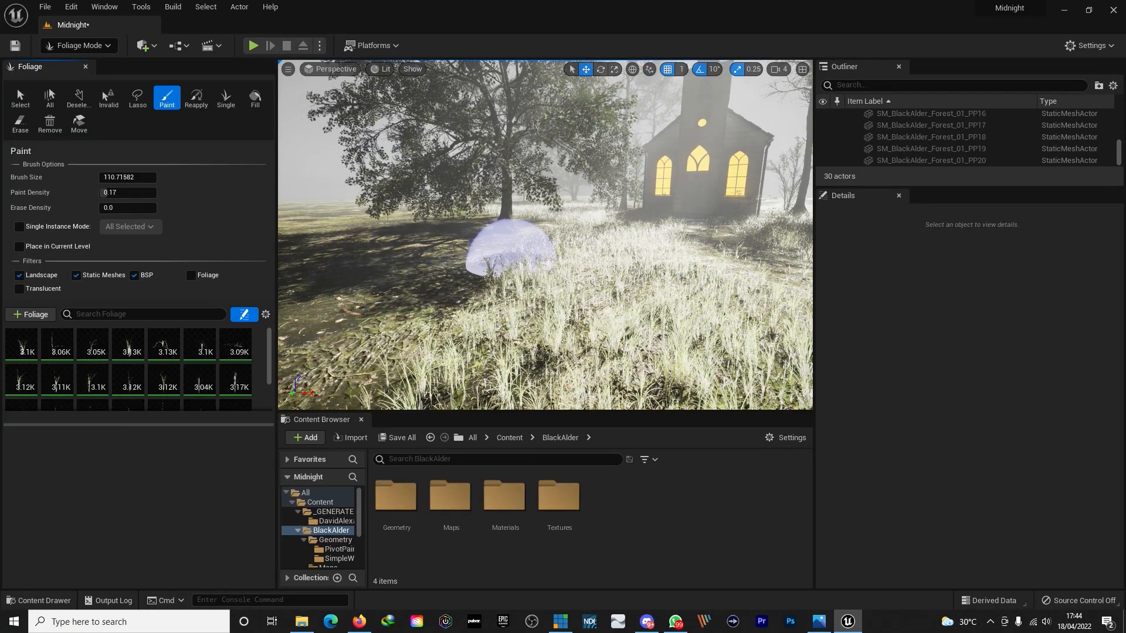
key(w)
mouse_move(520, 248)
right_down()
mouse_move(481, 249)
mouse_move(504, 249)
right_up()
drag(107, 193, 156, 193)
right_drag(528, 246, 504, 264)
drag(528, 252, 495, 227)
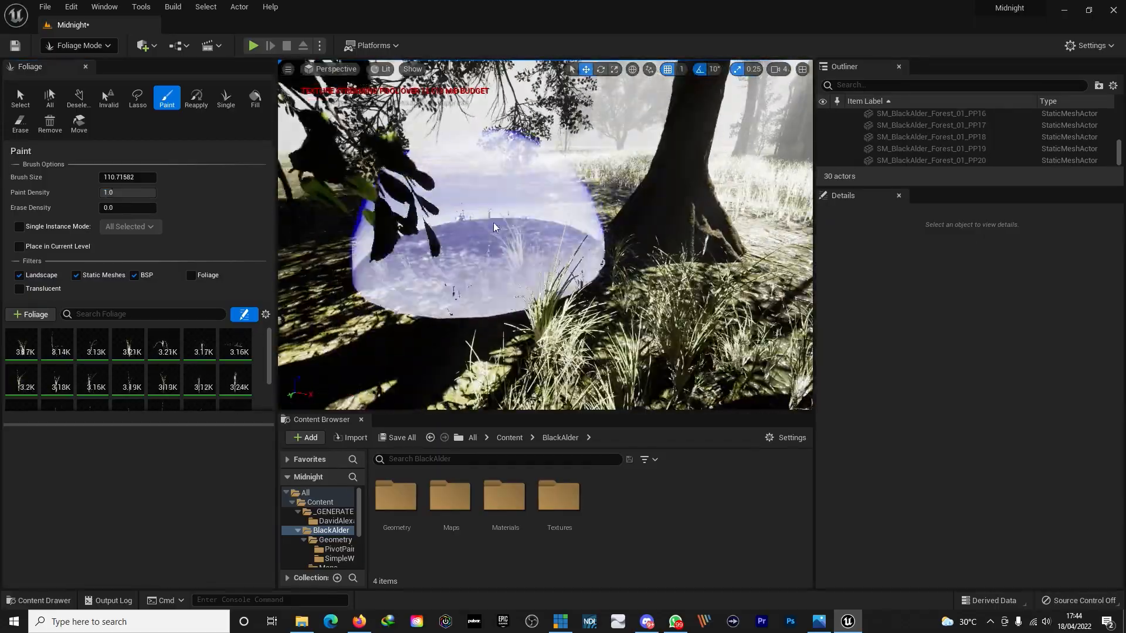
mouse_move(495, 227)
right_down()
mouse_move(530, 252)
mouse_move(551, 293)
right_up()
drag(645, 264, 733, 265)
right_drag(733, 265, 703, 240)
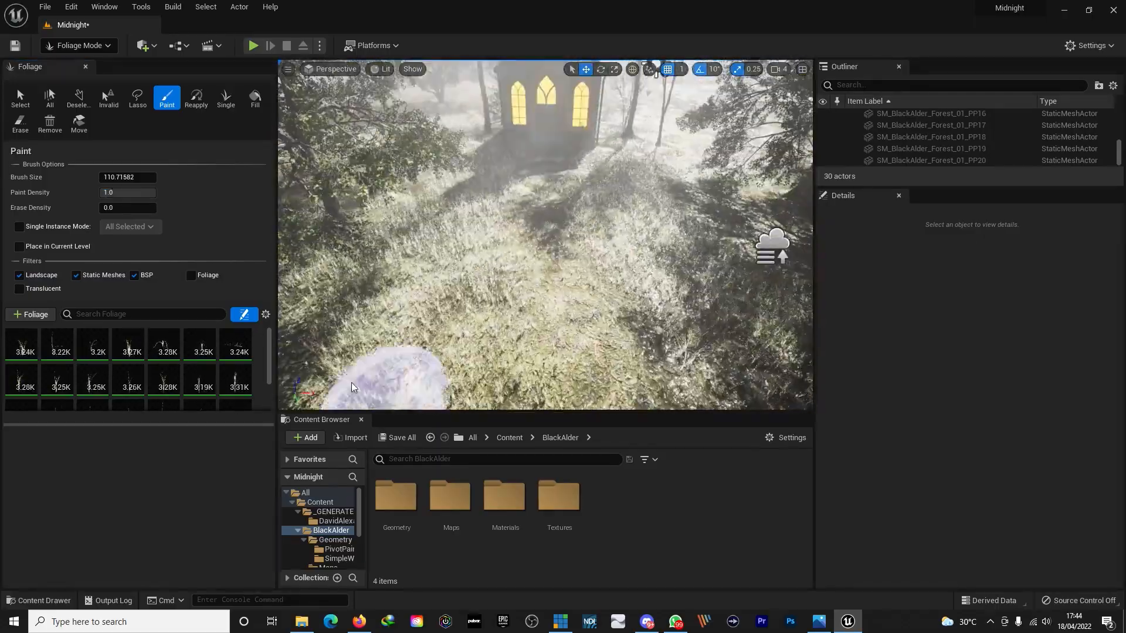
Step: Lasso-select a strip of foliage running from the church front toward the camera and remove the selected instances
click(137, 100)
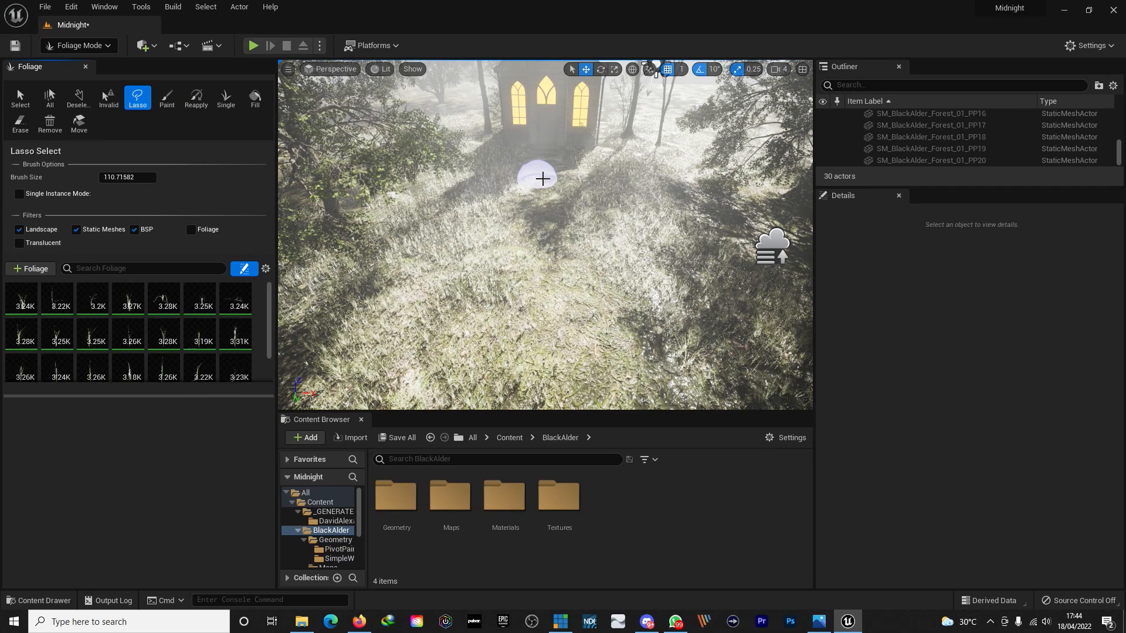
mouse_move(531, 180)
mouse_down()
mouse_move(492, 244)
mouse_move(452, 377)
mouse_move(504, 341)
mouse_up()
right_drag(505, 341, 470, 365)
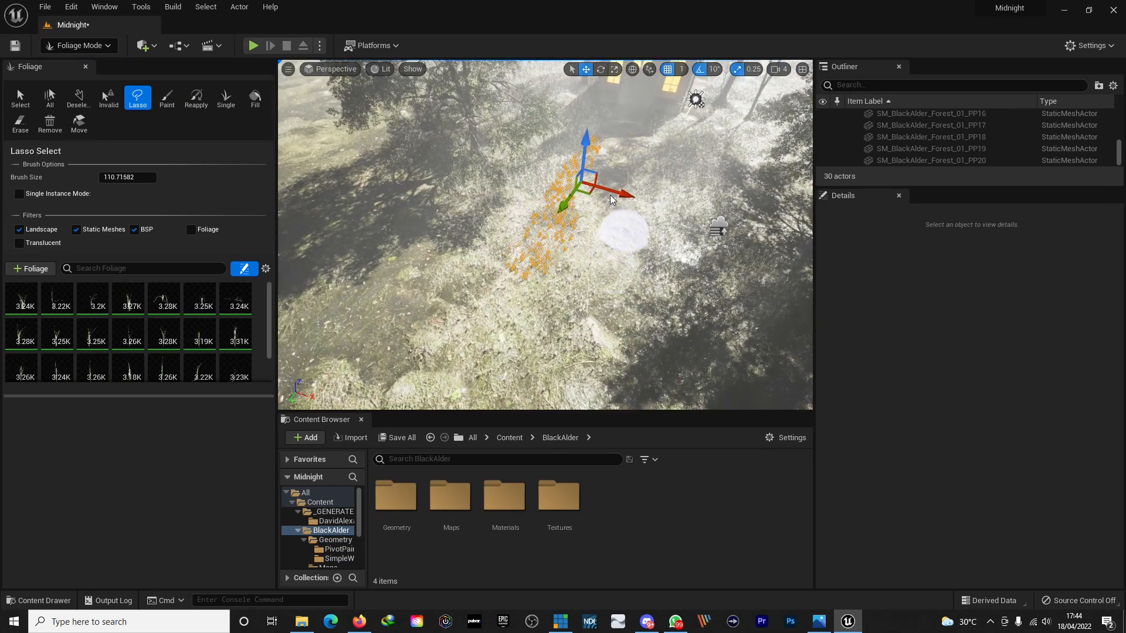
mouse_move(591, 171)
mouse_down()
mouse_move(530, 270)
mouse_move(432, 329)
mouse_move(452, 333)
mouse_up()
drag(584, 197, 542, 309)
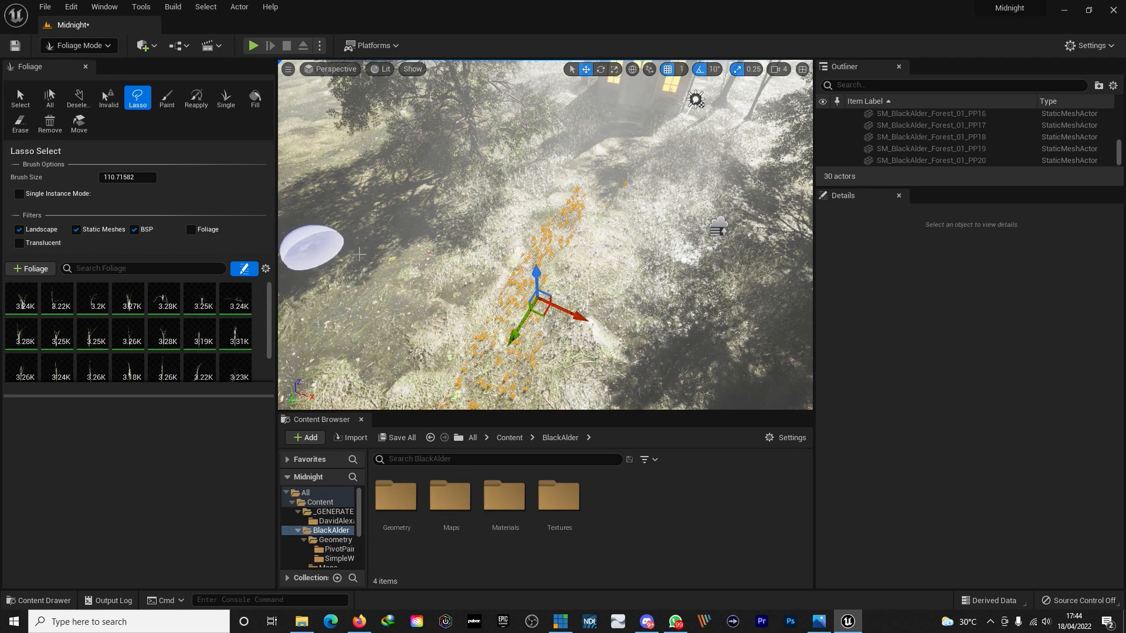
click(50, 127)
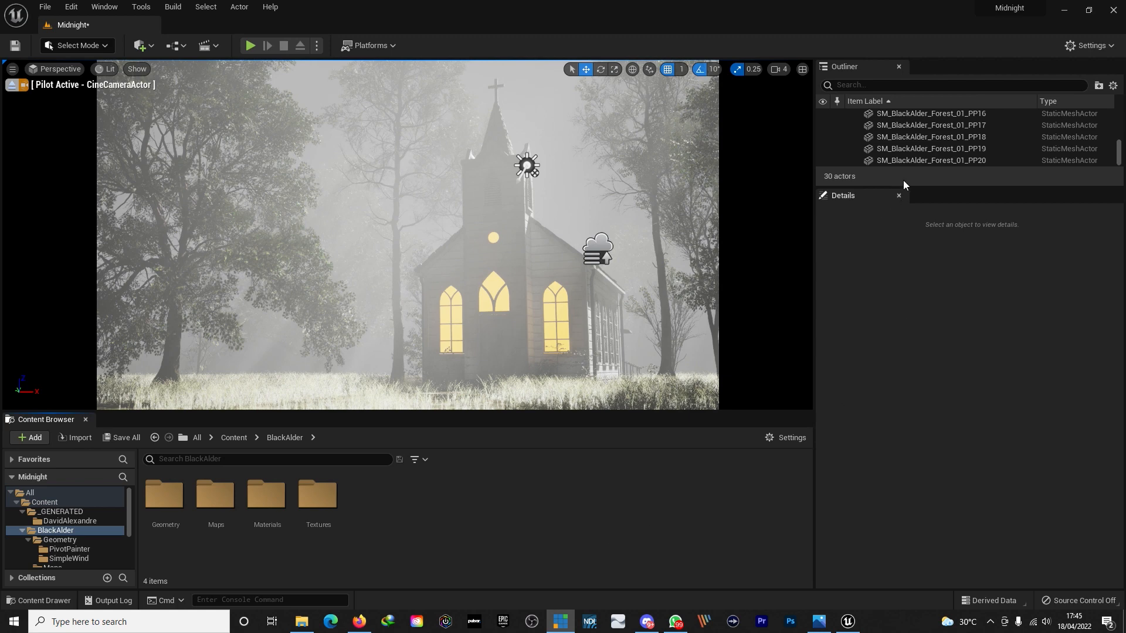
Step: Select the CineCameraActor, enlarge its details area and bring up its Post Process settings
drag(910, 186, 912, 309)
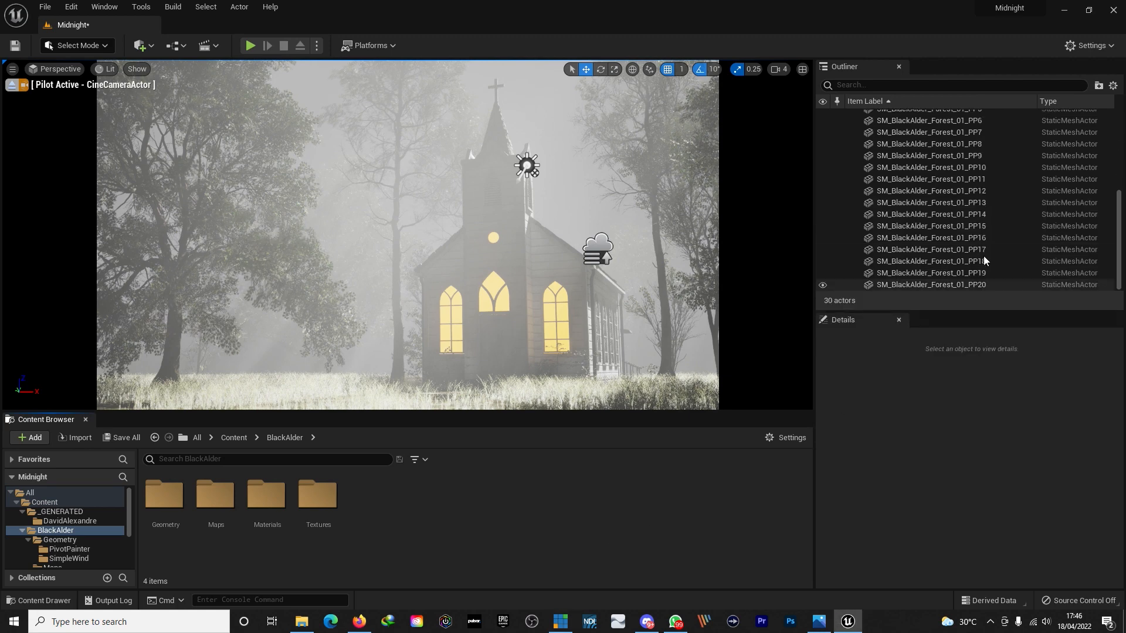
scroll(983, 251, up, 5)
click(901, 151)
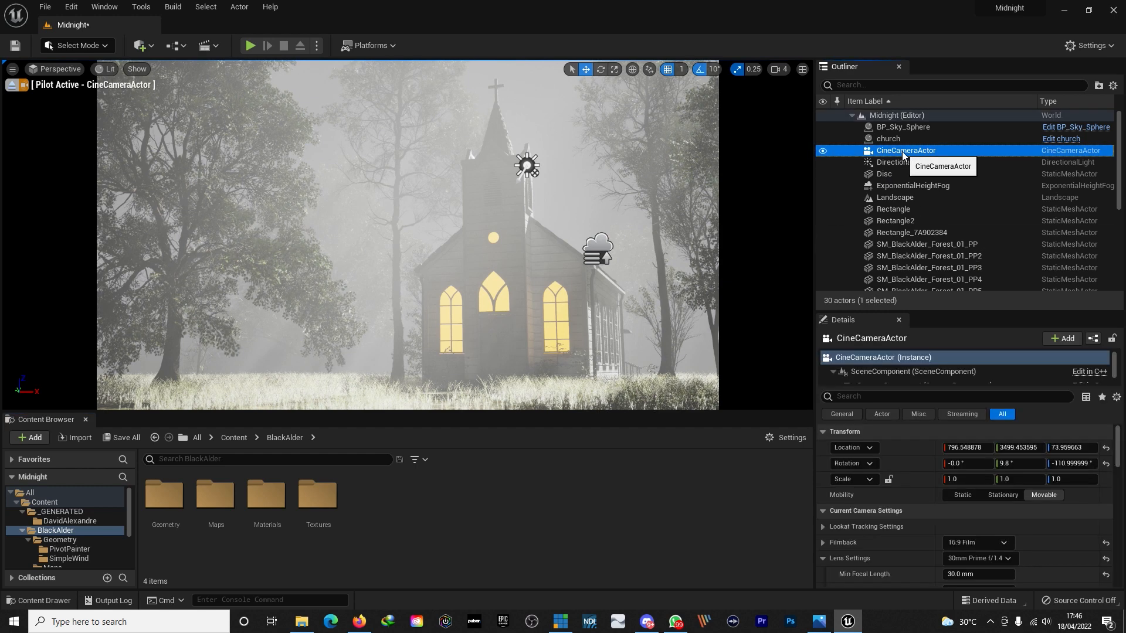
scroll(902, 487, down, 3)
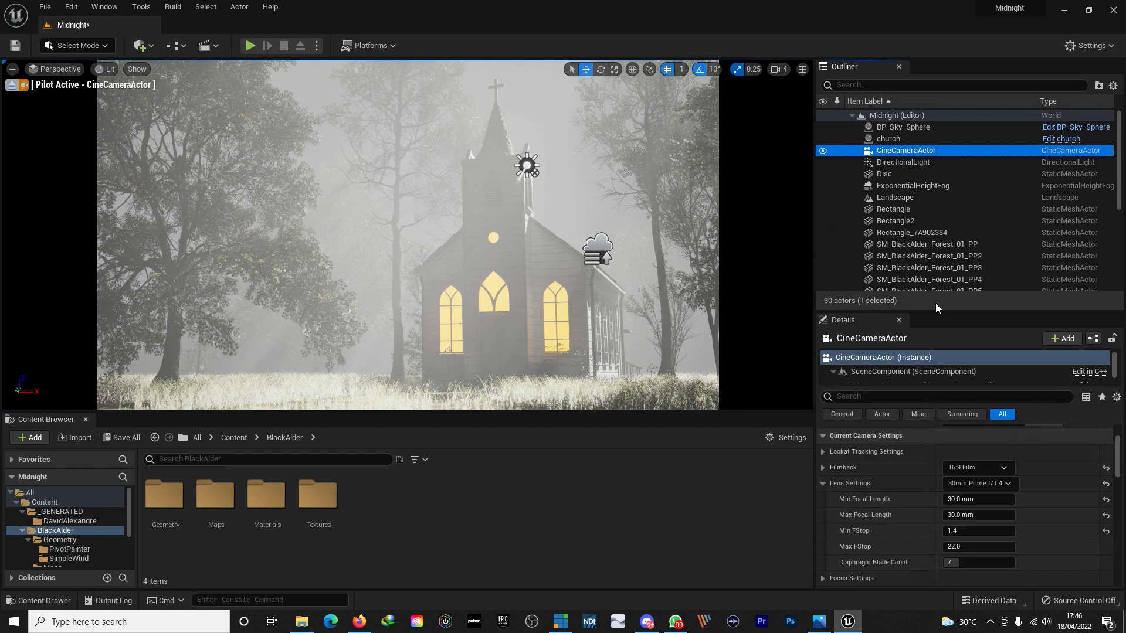
drag(932, 310, 965, 179)
scroll(884, 508, down, 5)
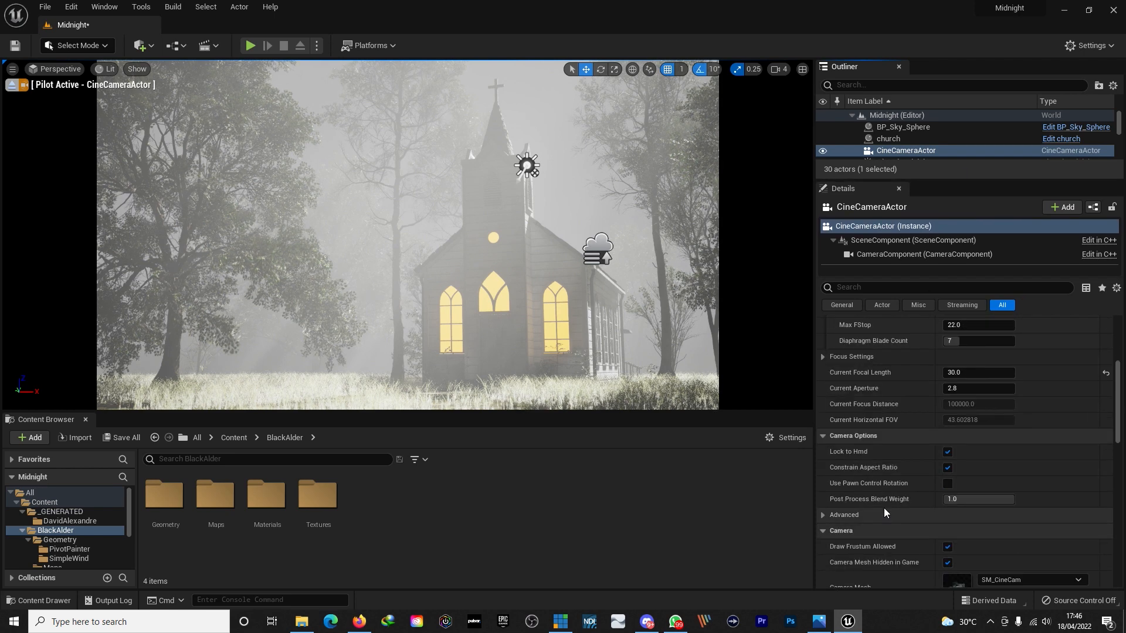
scroll(884, 508, down, 8)
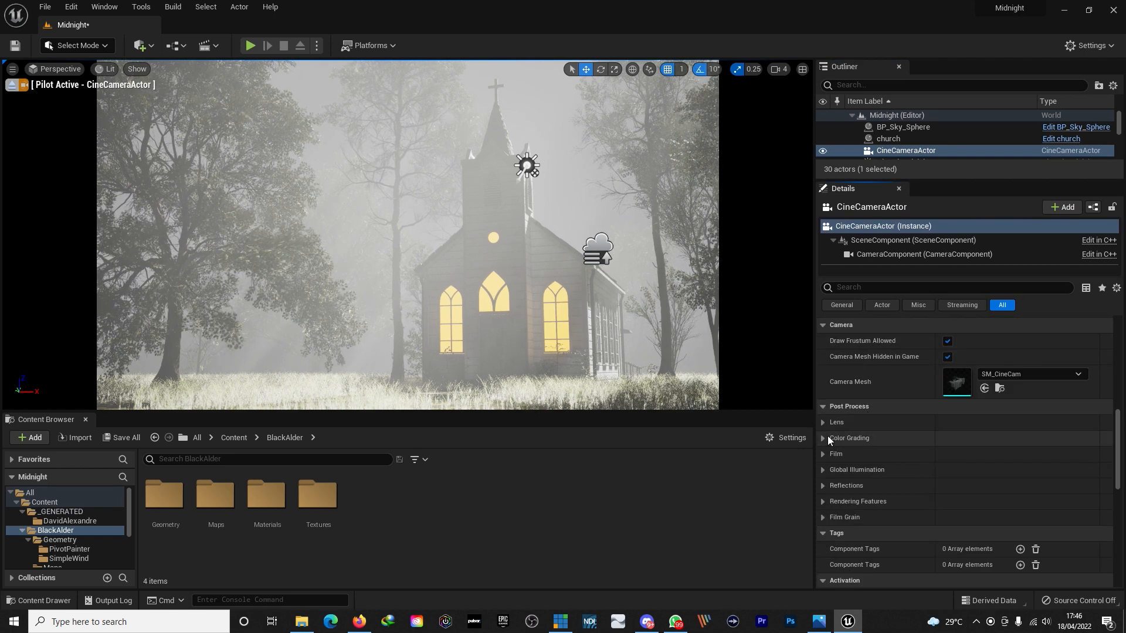
Step: Enable the camera's Color Grading temperature override and lower Temp to about 4232 for a blue night look
click(823, 438)
scroll(891, 424, down, 2)
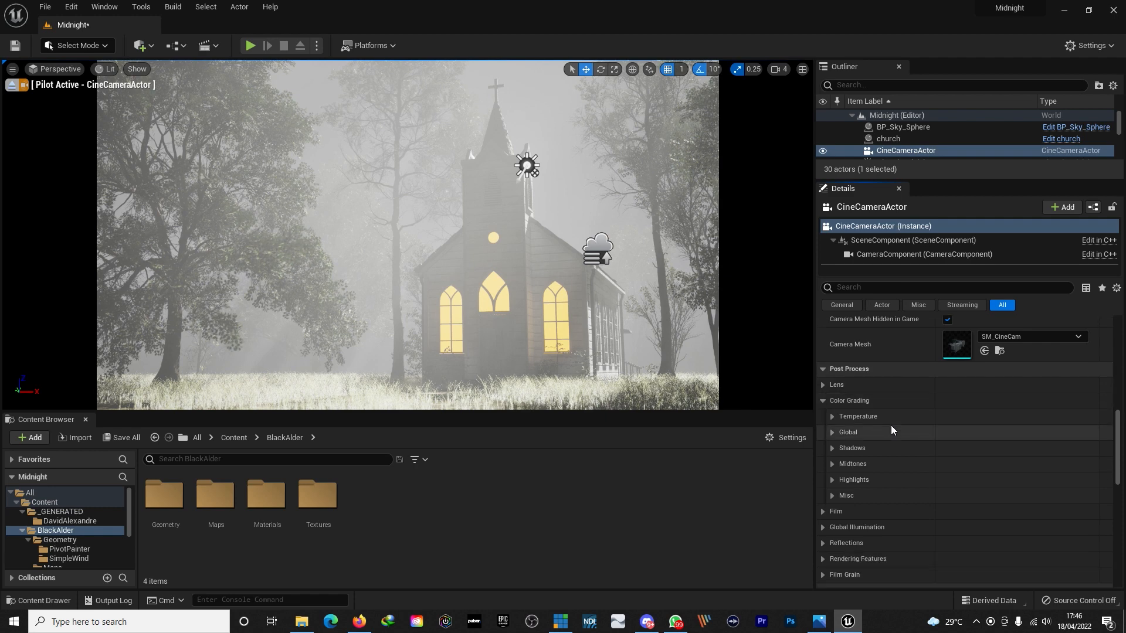
click(833, 417)
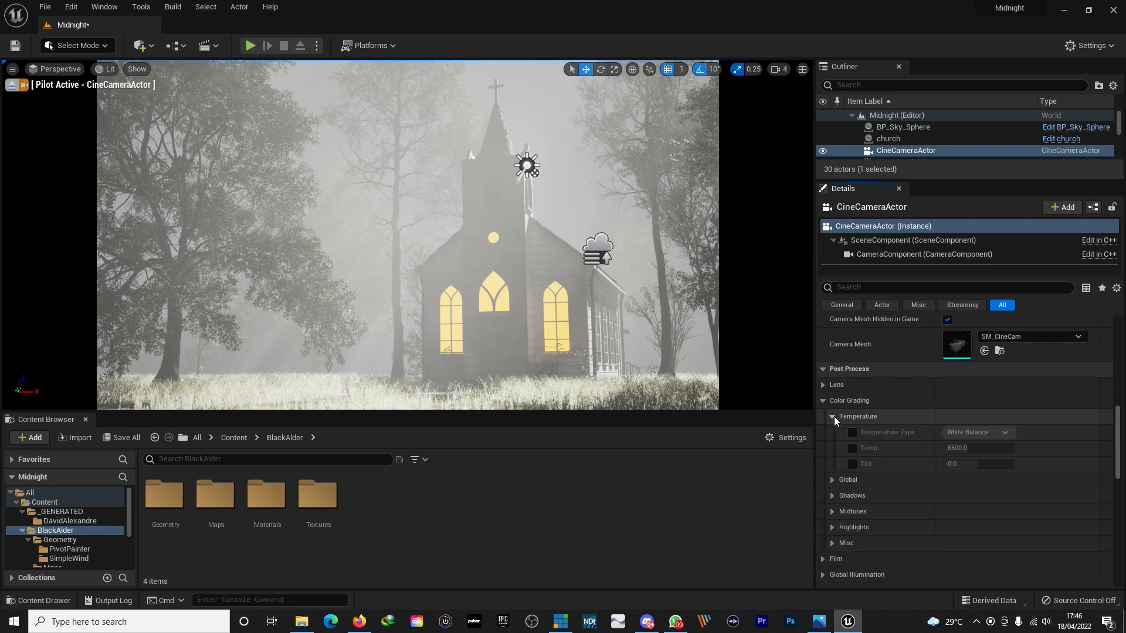
click(854, 447)
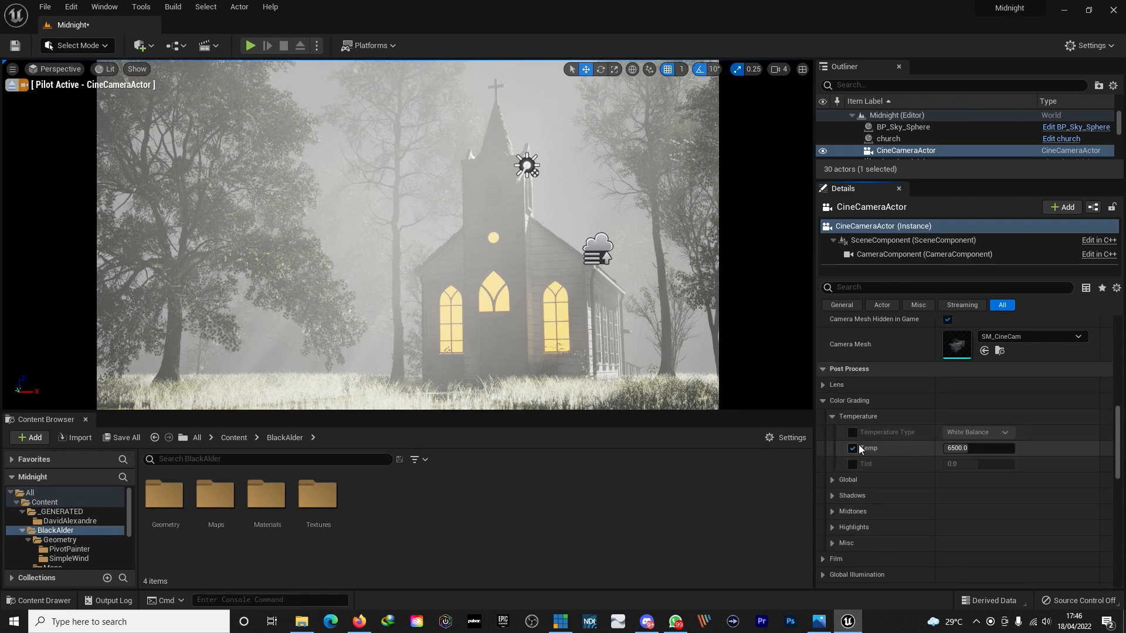
click(964, 448)
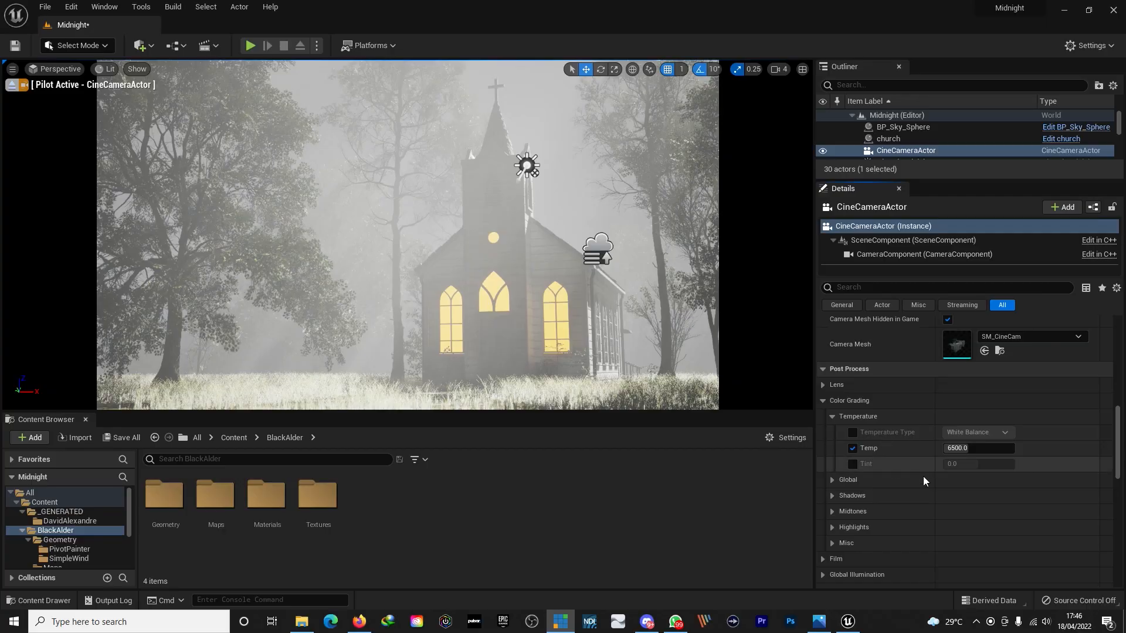
click(976, 448)
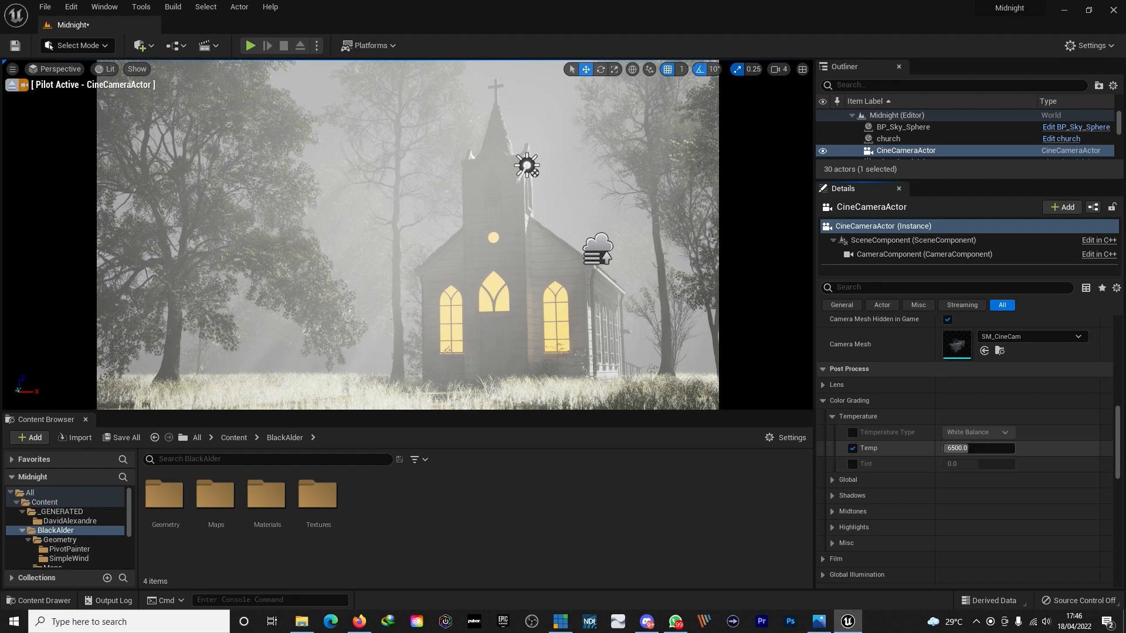
drag(976, 448, 992, 461)
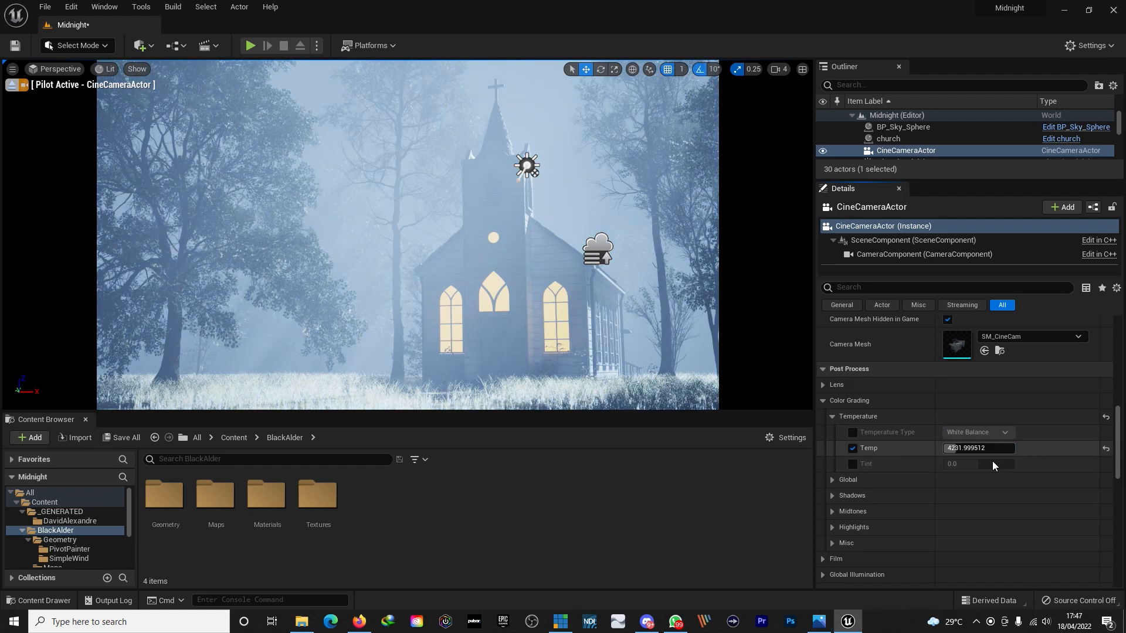
Step: Enable the Gain override in the camera's Global color grading and set it to 0.5
click(832, 480)
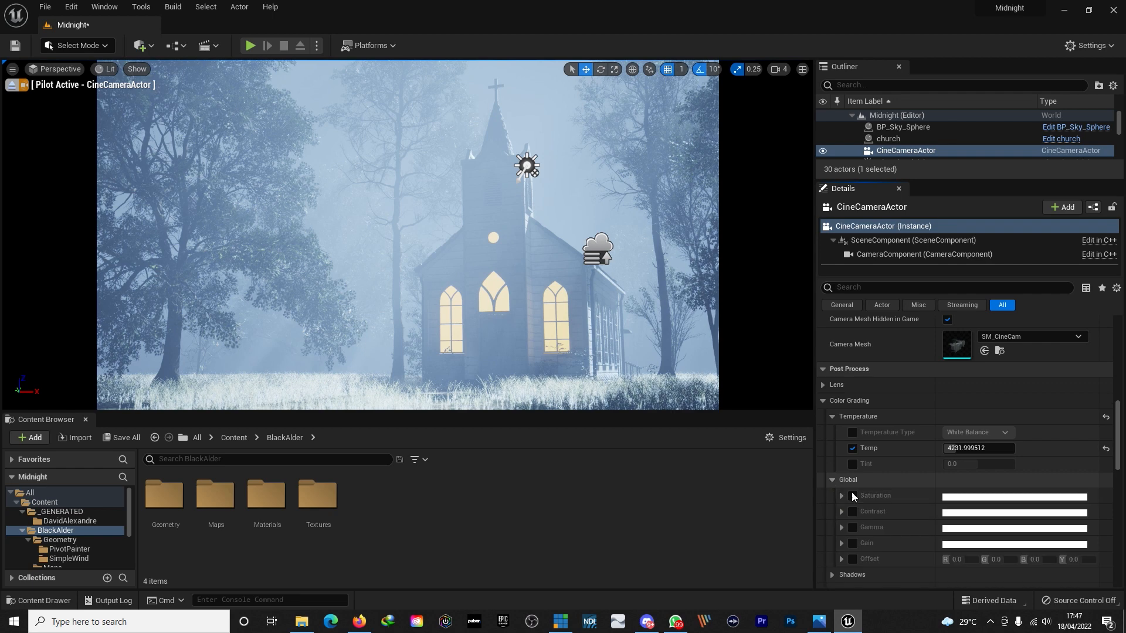
scroll(857, 510, down, 2)
click(842, 506)
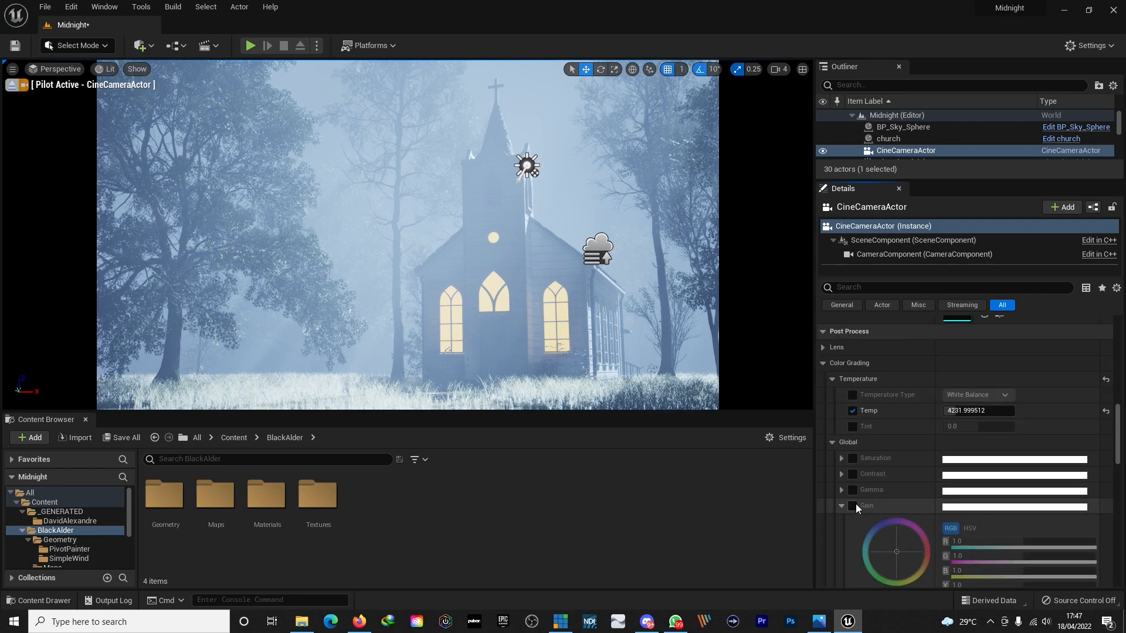
click(854, 505)
scroll(938, 532, down, 3)
drag(899, 538, 883, 537)
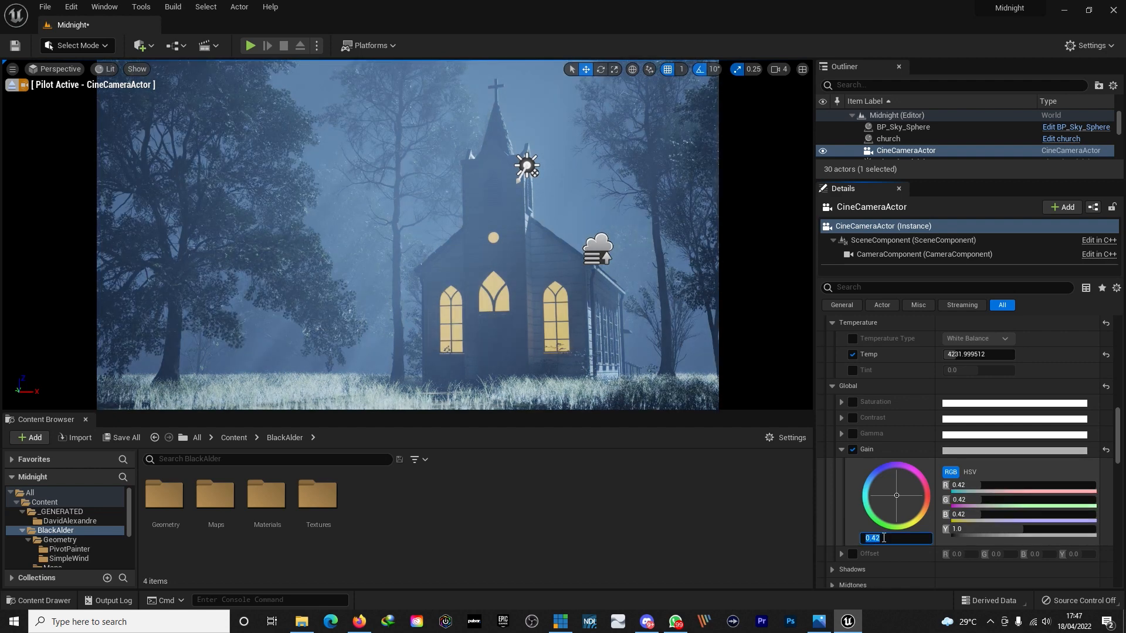
text(0.5)
key(Return)
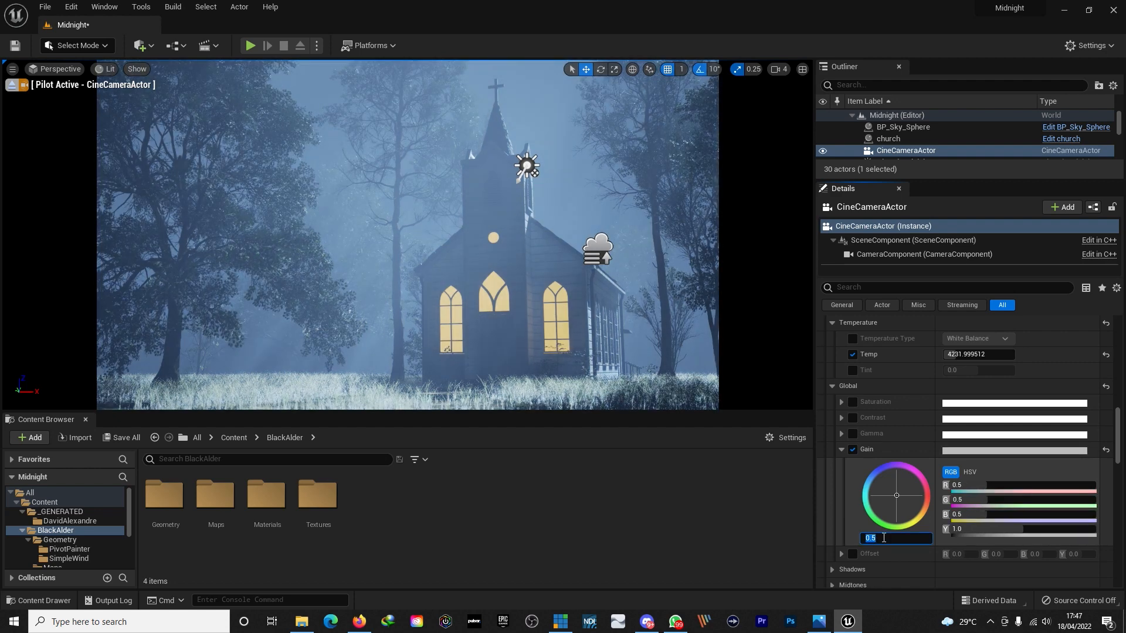
Step: Enable the Contrast override in the camera's Global color grading and raise the contrast moderately above its default
click(852, 418)
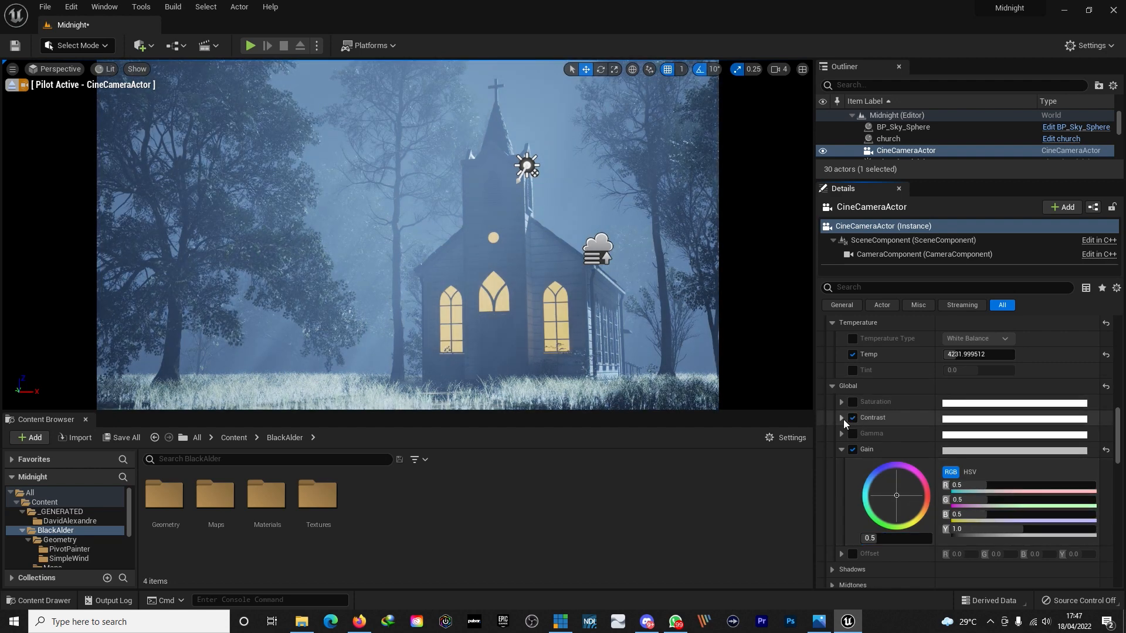
click(842, 418)
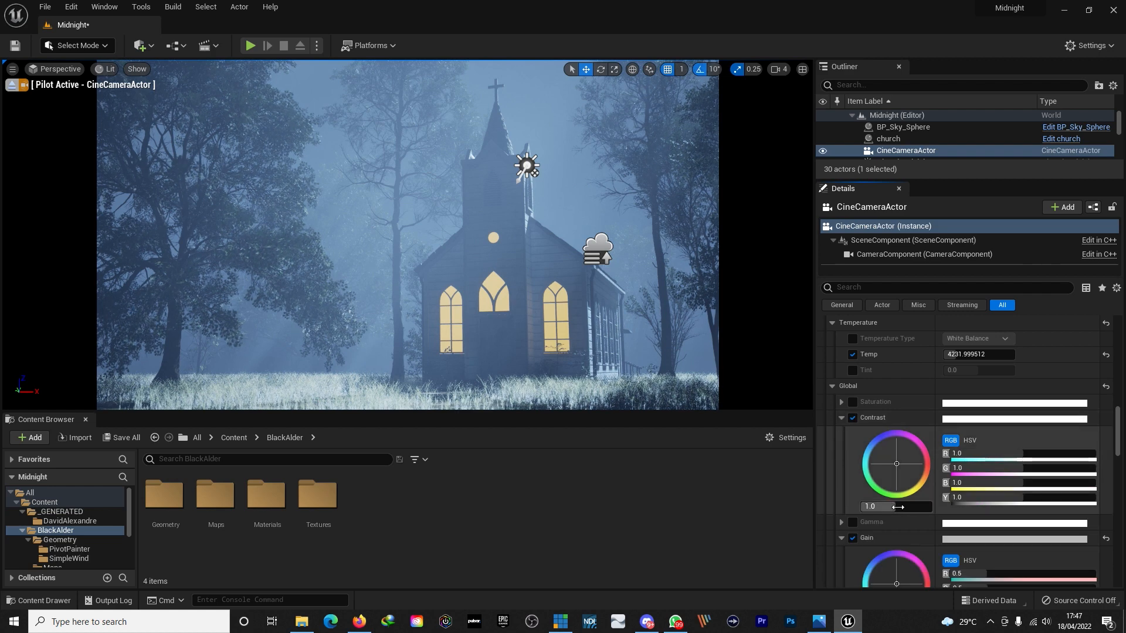
drag(898, 507, 906, 507)
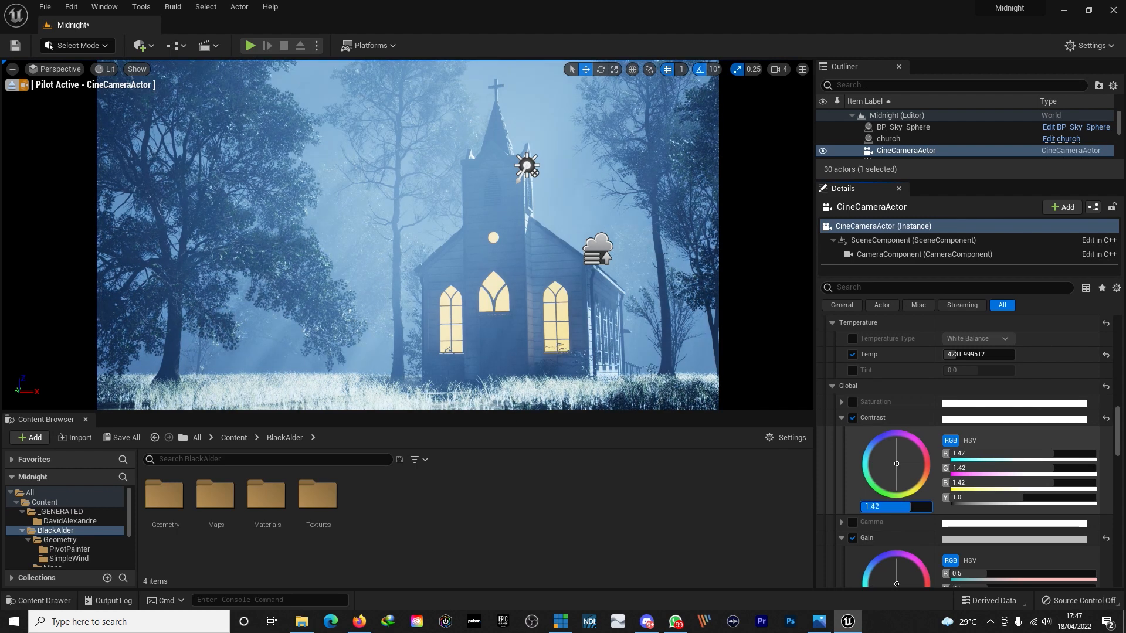
drag(911, 507, 916, 507)
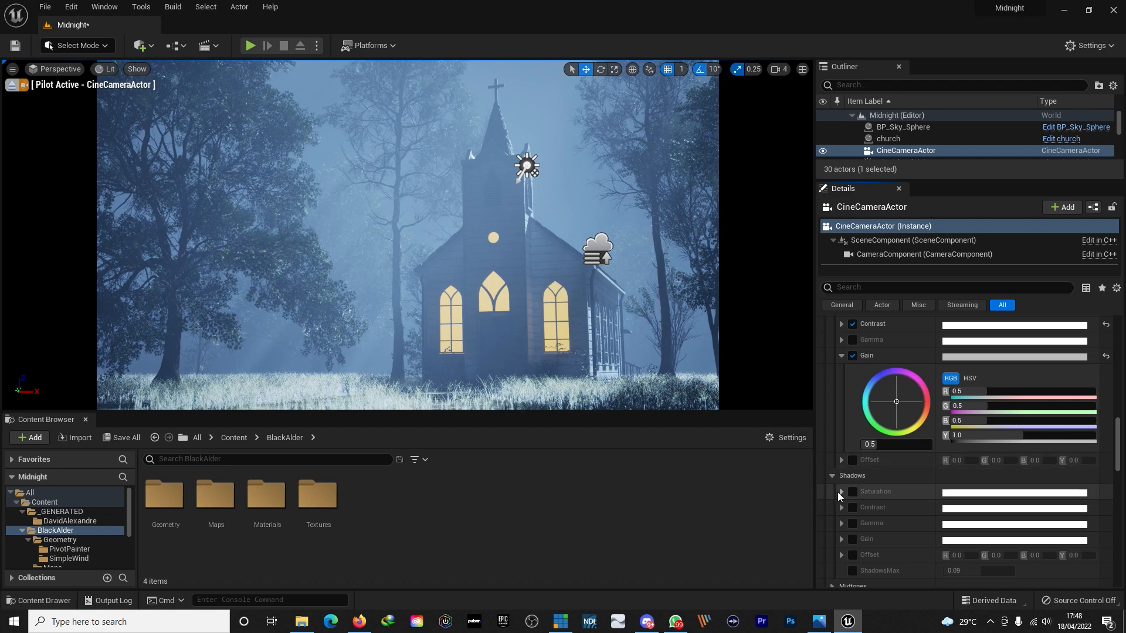
Step: Enable the Saturation override in the camera's Shadows color grading and reduce it to 0.0
click(840, 492)
click(852, 492)
scroll(868, 503, down, 2)
drag(891, 543, 858, 543)
scroll(900, 442, down, 4)
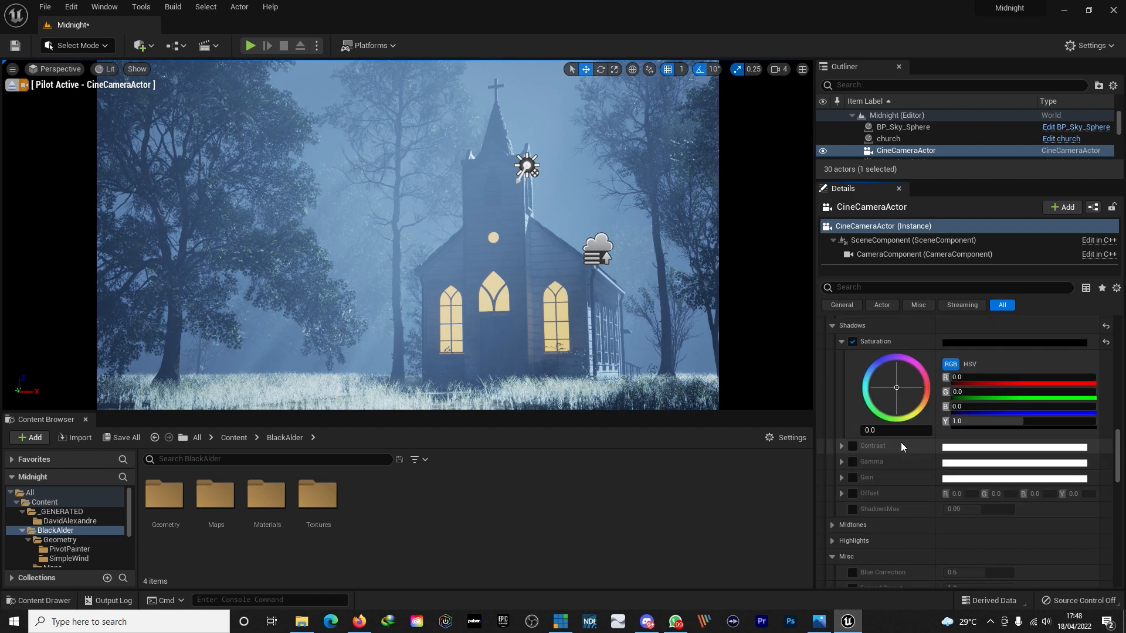
Step: Enable the Saturation override in the camera's Highlights color grading and set it to 0.8
click(830, 542)
scroll(902, 513, down, 3)
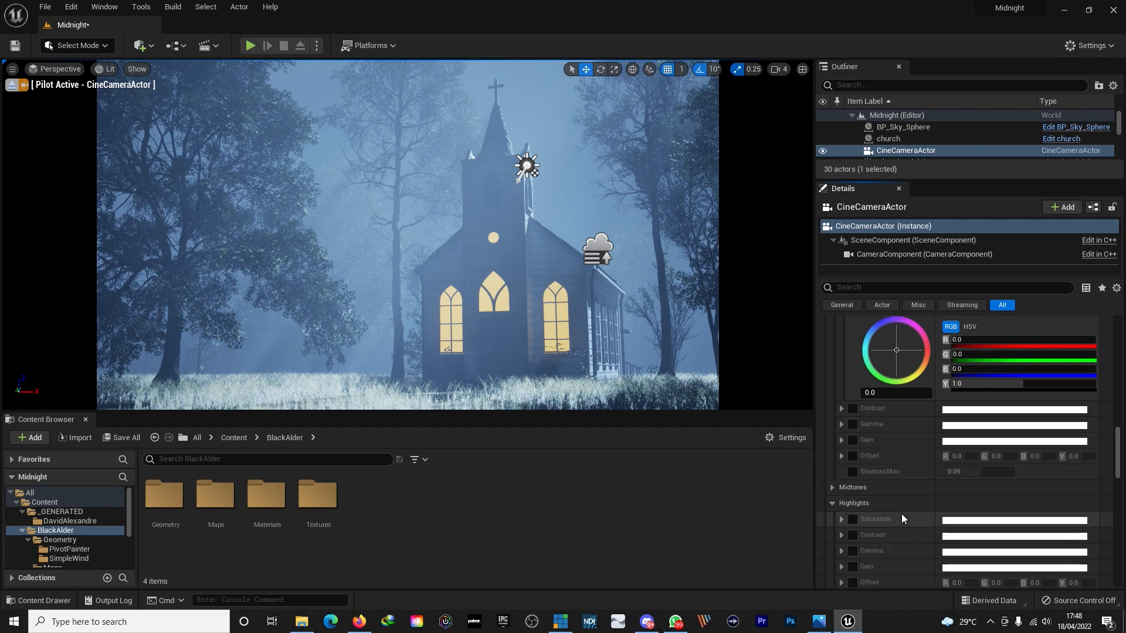
click(841, 481)
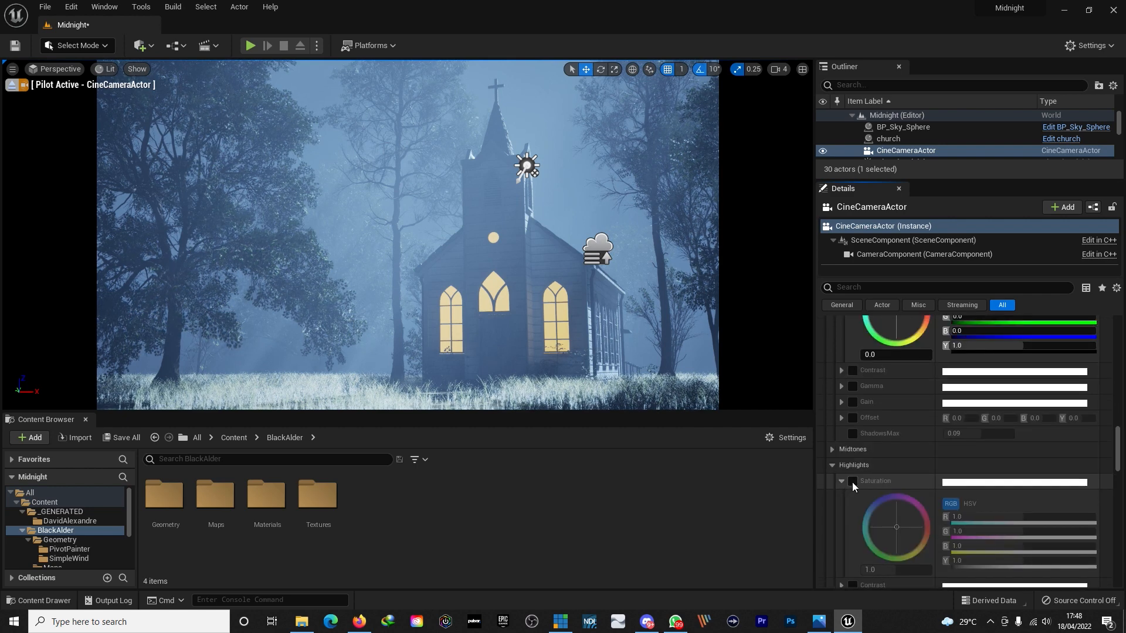
click(852, 482)
scroll(879, 528, down, 1)
mouse_move(896, 533)
mouse_down()
mouse_move(882, 532)
mouse_move(912, 532)
mouse_up()
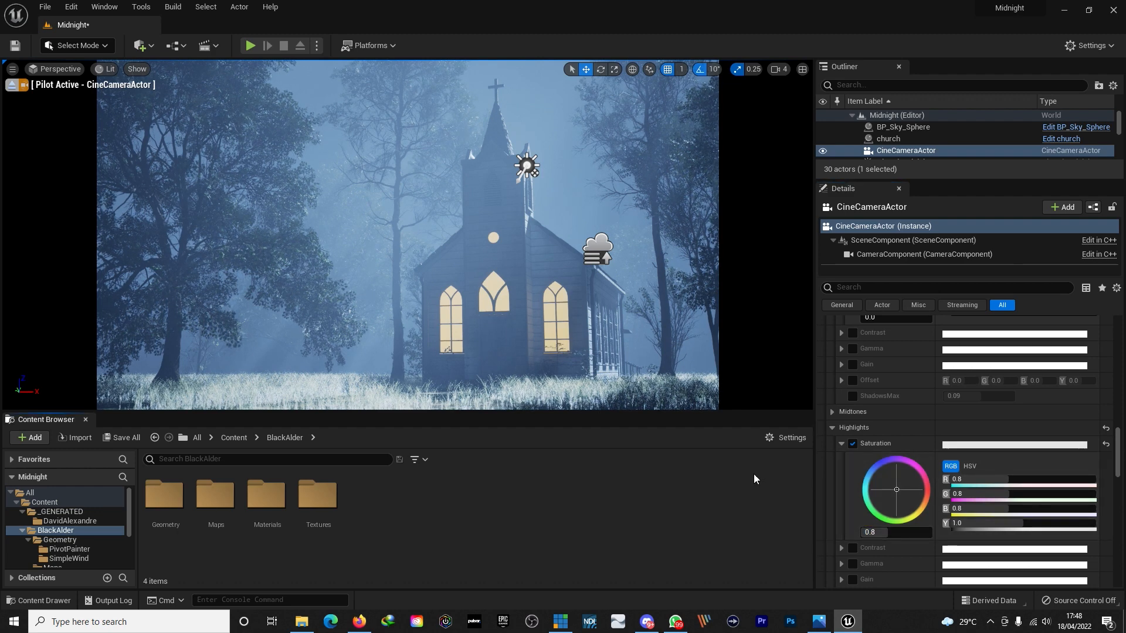
Step: Set the camera's manual focus distance to about 3811 cm, drawing the debug focus plane only while adjusting it
scroll(903, 435, up, 10)
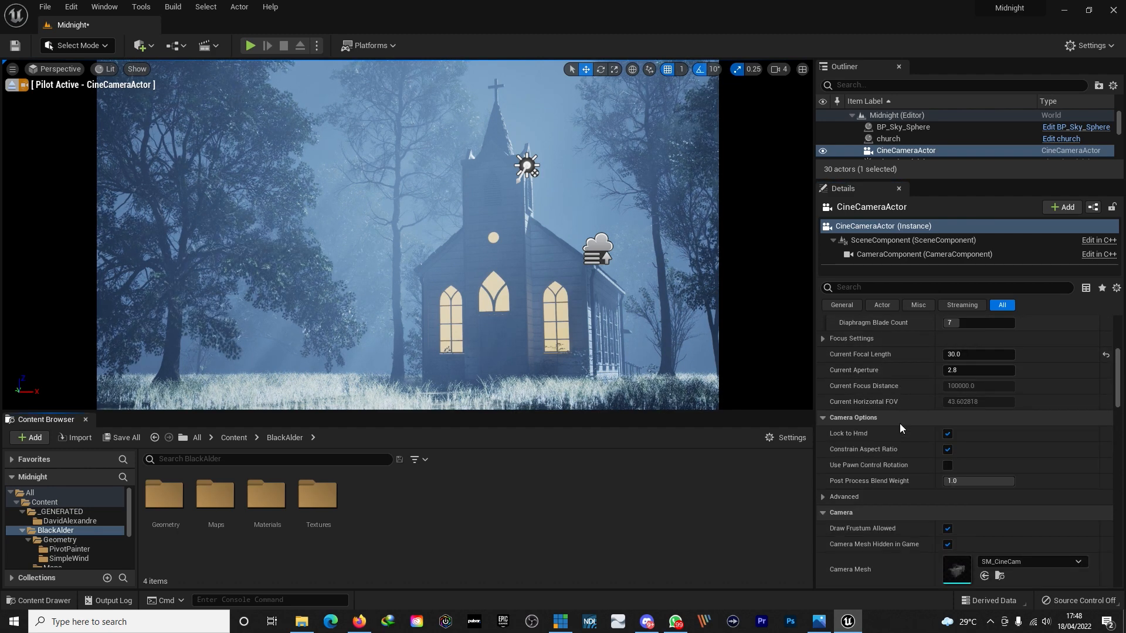
scroll(900, 427, up, 5)
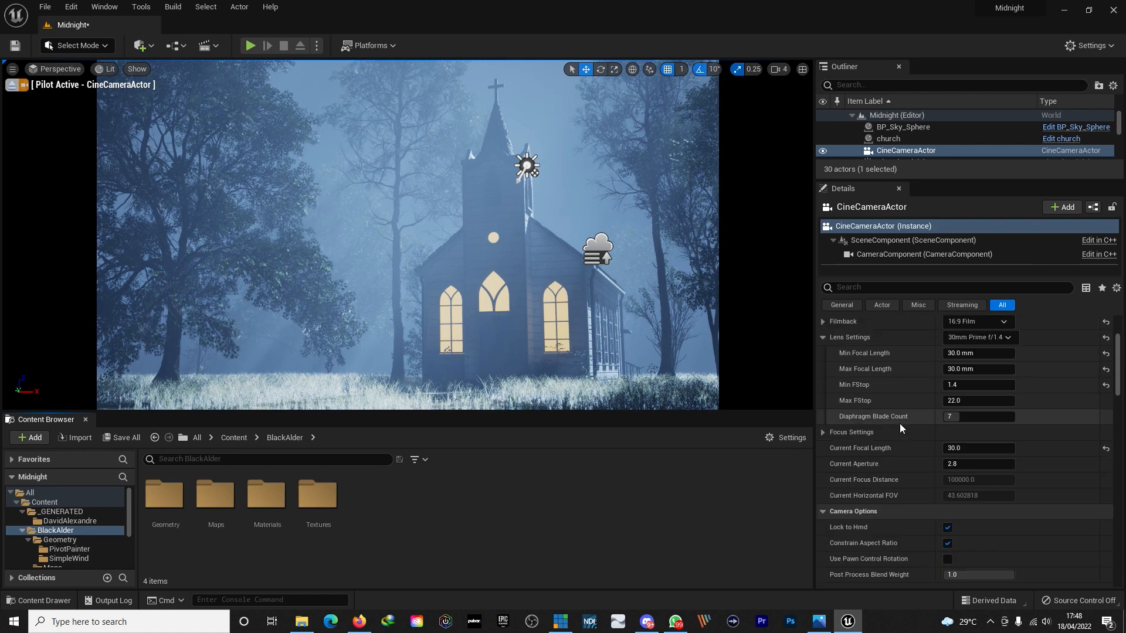
click(823, 433)
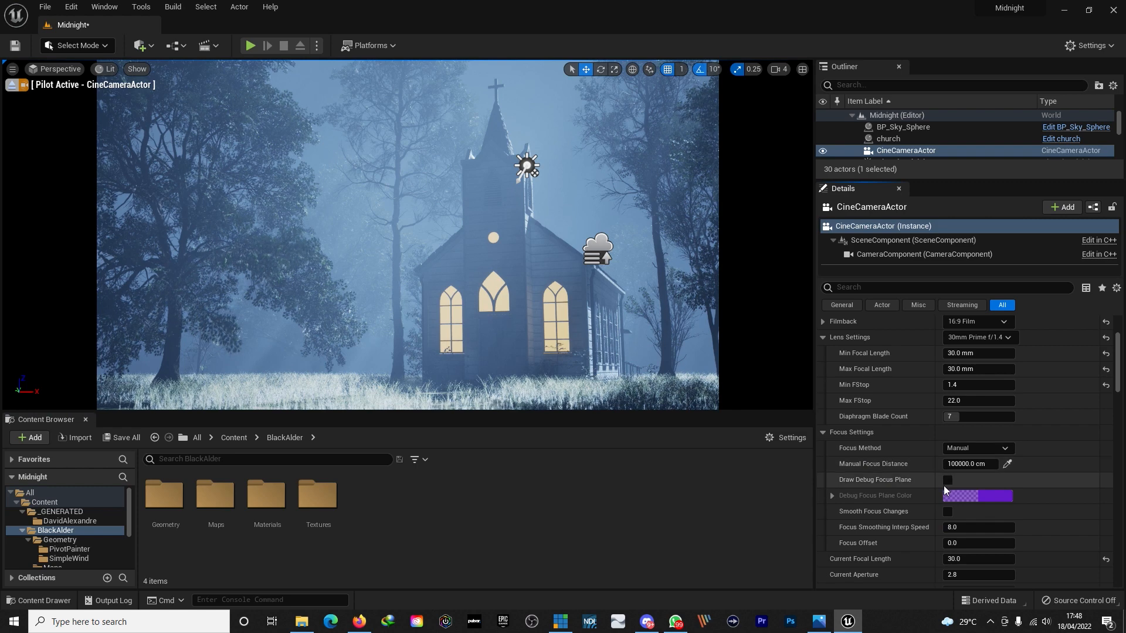
click(947, 481)
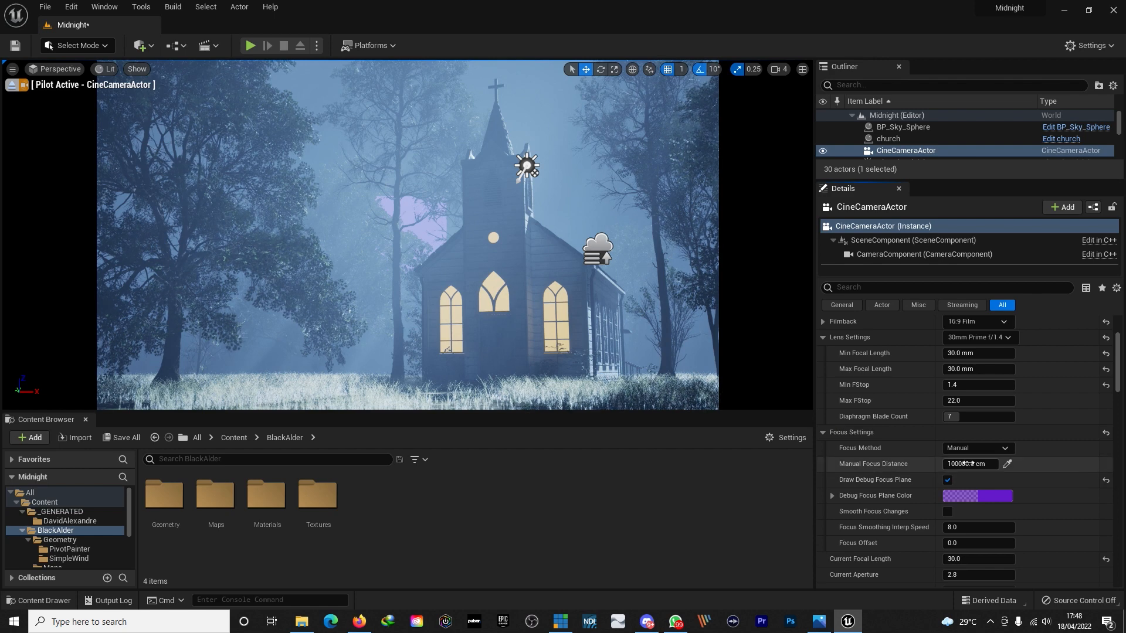
drag(969, 464, 926, 464)
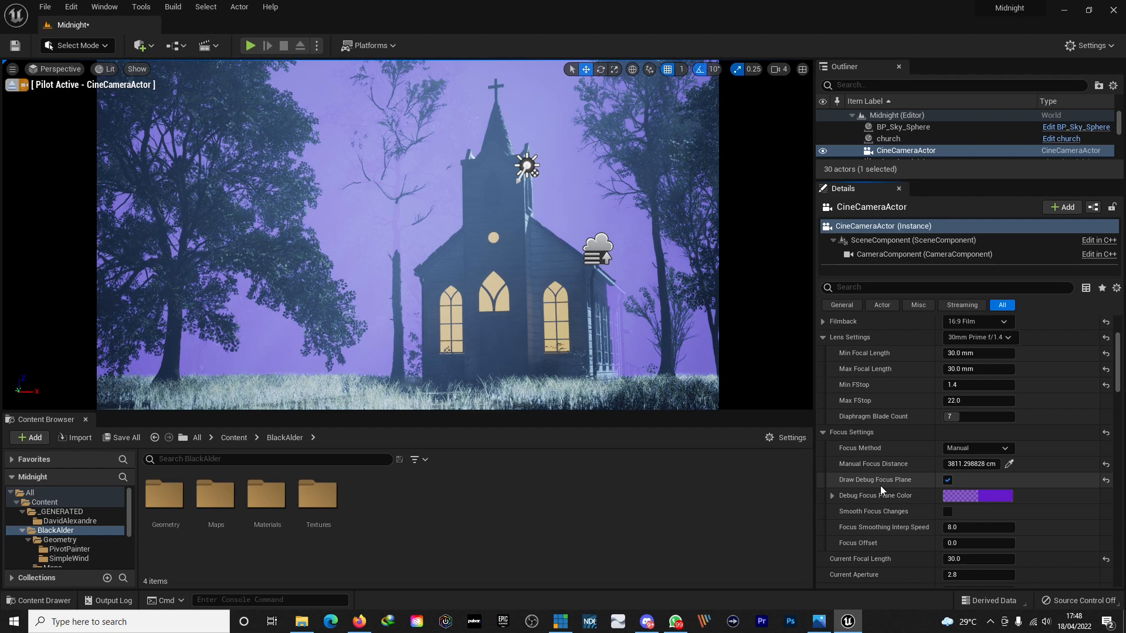
click(948, 480)
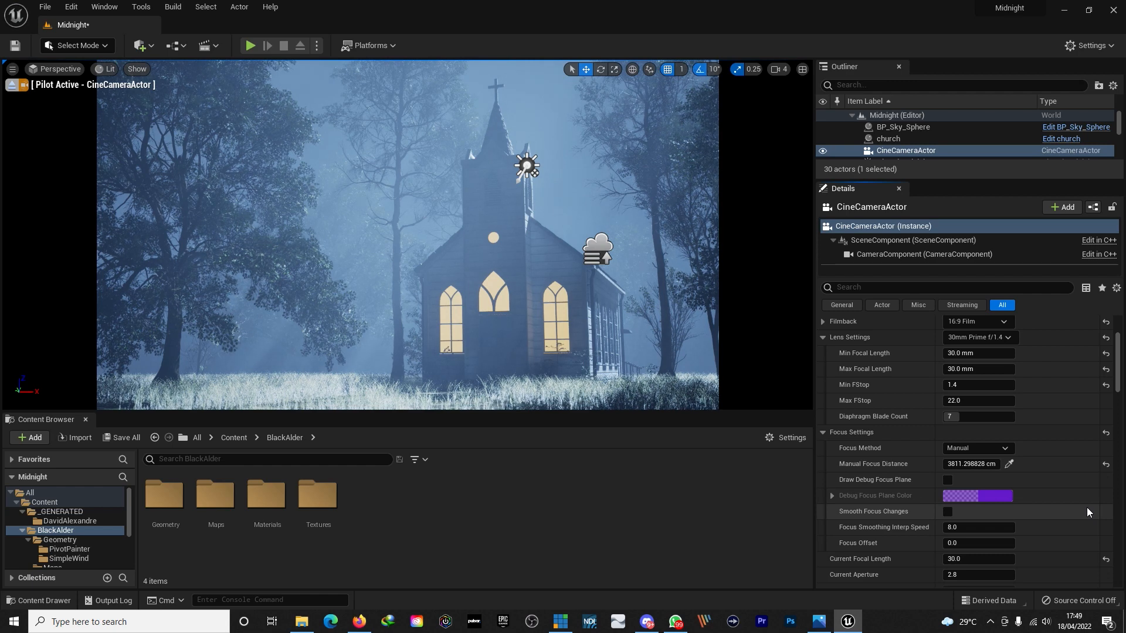
Step: Set the camera's current aperture to 1.4 and collapse its Lens Settings and Focus Settings groups
scroll(1086, 510, down, 2)
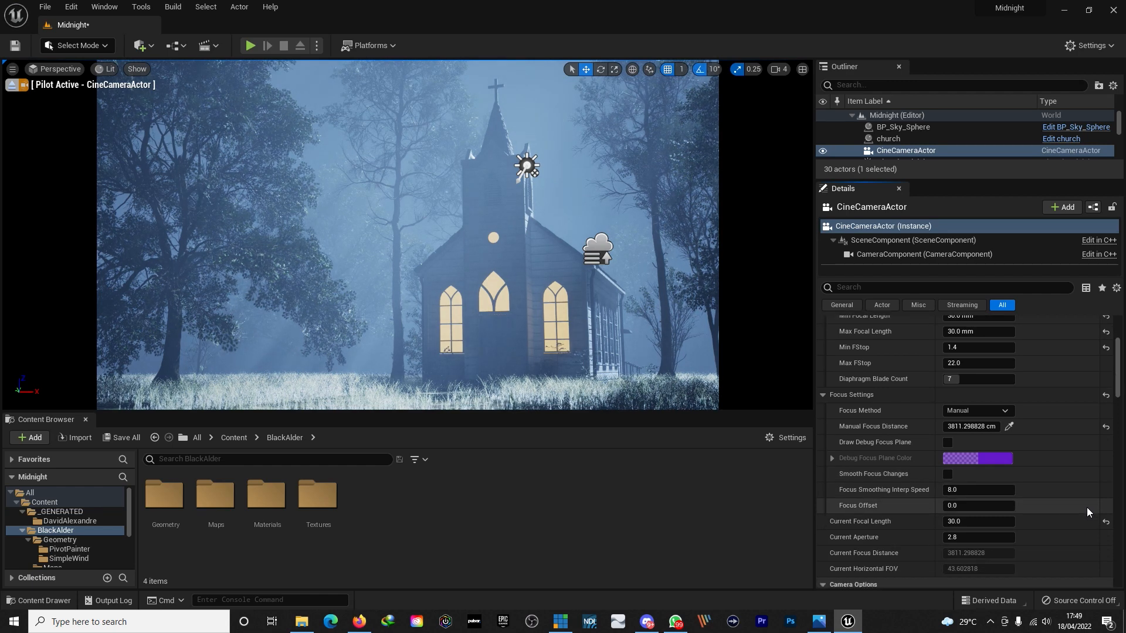
scroll(1086, 508, down, 1)
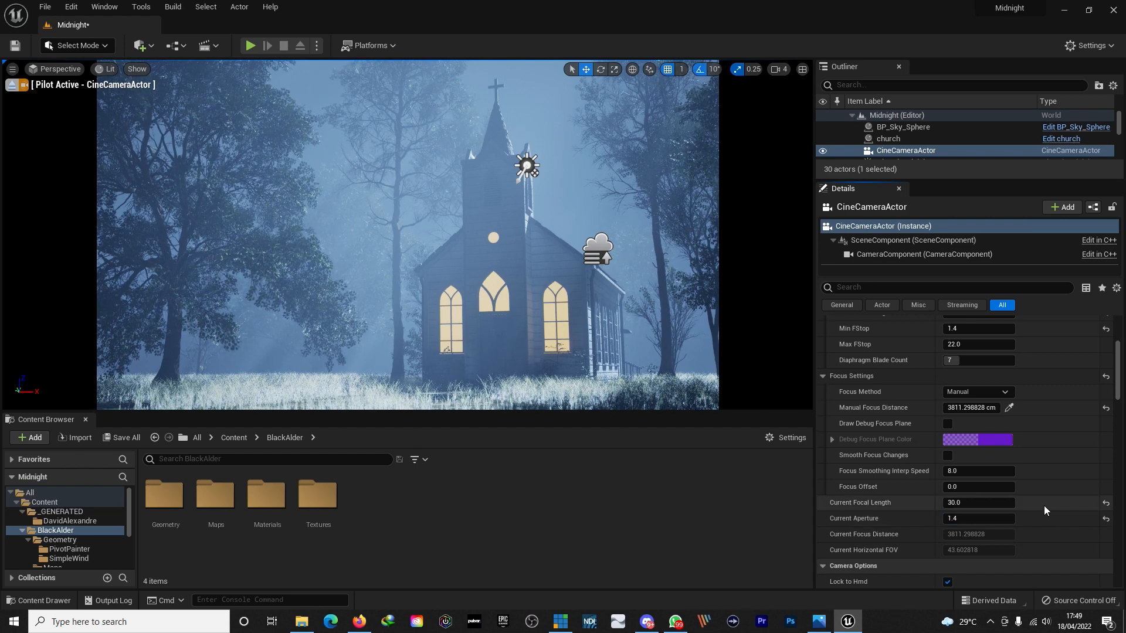
scroll(860, 462, up, 5)
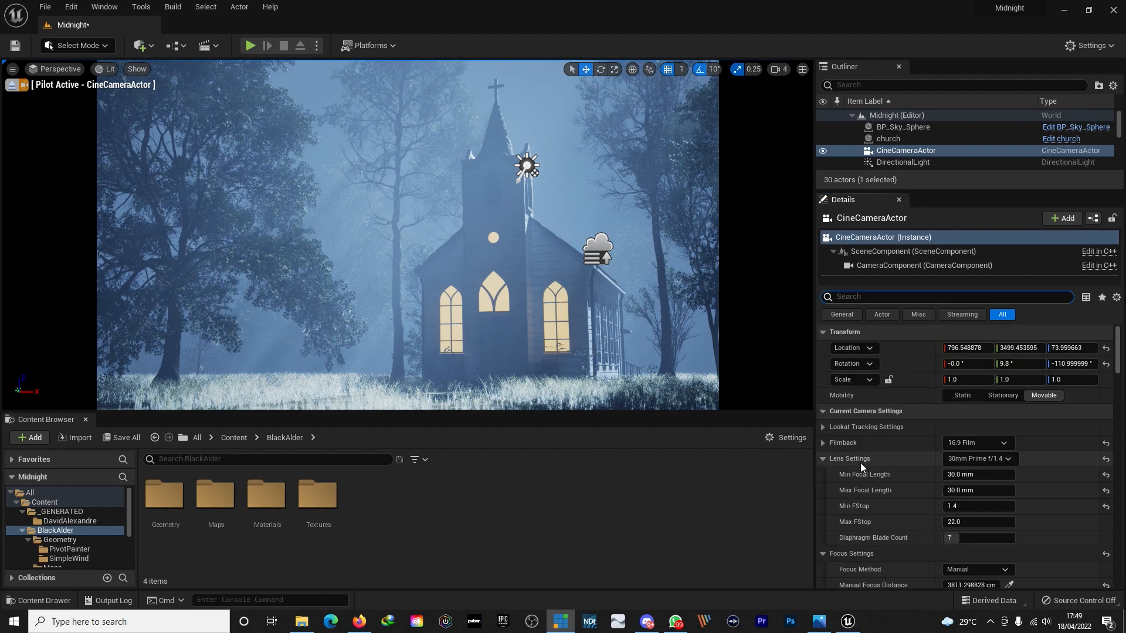
click(822, 458)
click(825, 472)
Step: Enable the camera's Bloom Method override as Standard and its Intensity override at 3.0
scroll(861, 470, down, 10)
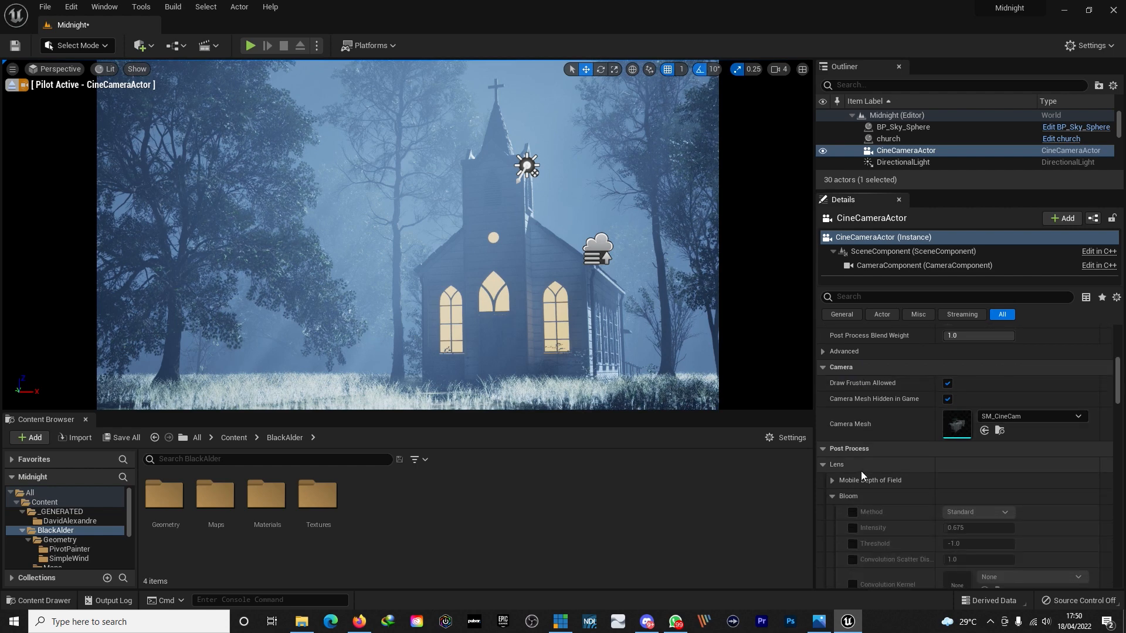
scroll(861, 471, down, 2)
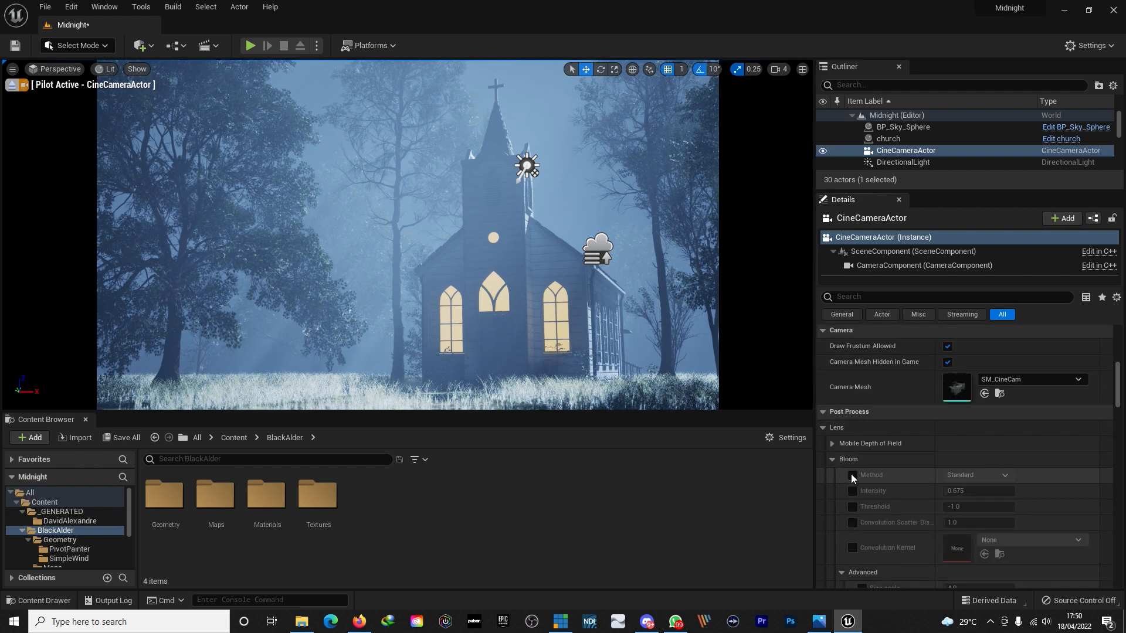
click(852, 475)
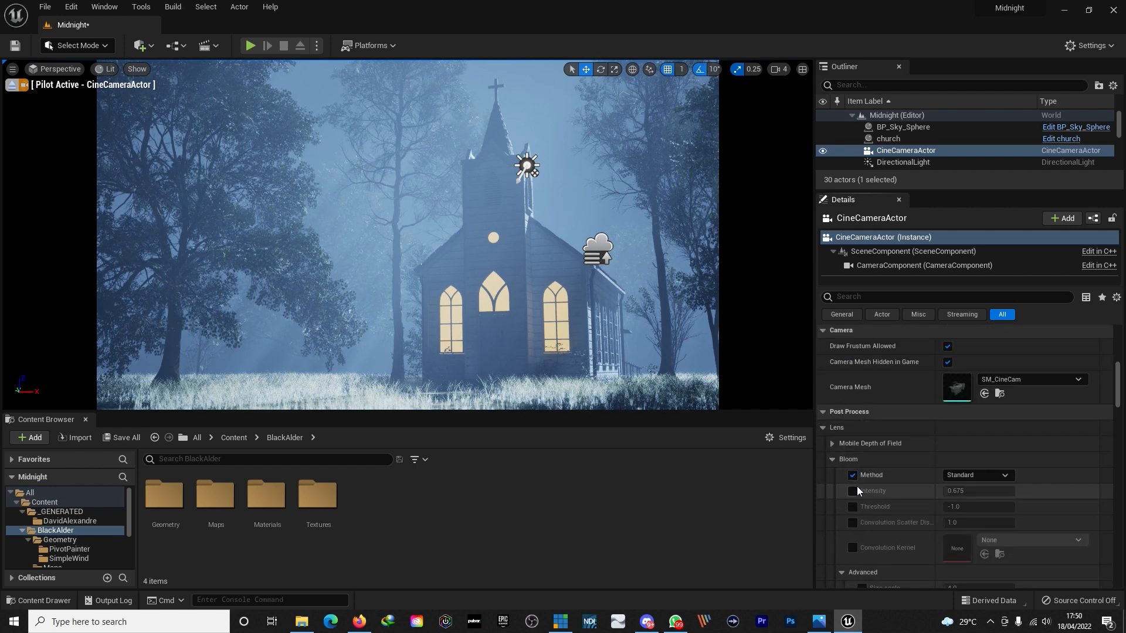
click(853, 491)
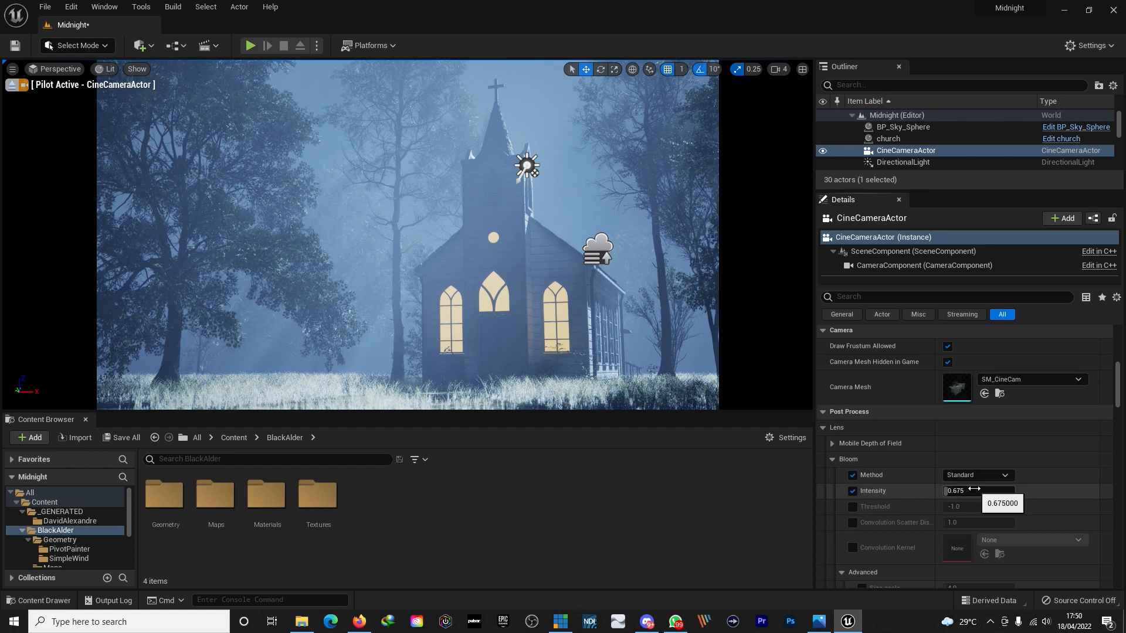
drag(979, 491, 1032, 491)
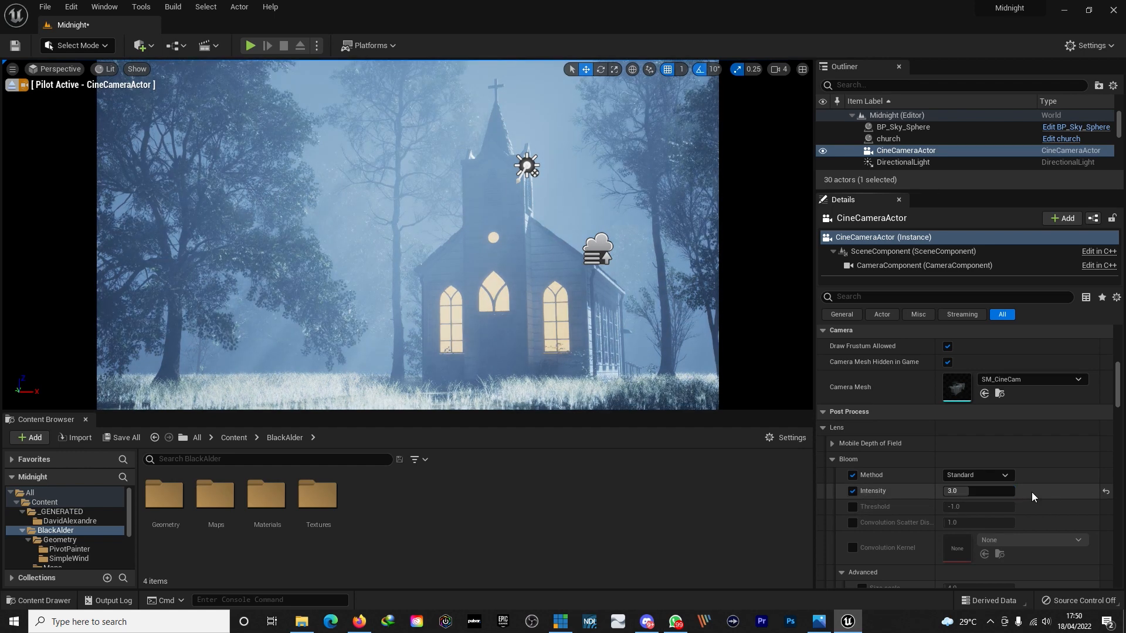
Step: Collapse the Bloom settings, enable the Exposure Compensation override and set it to -0.5
click(908, 456)
click(909, 475)
scroll(871, 382, down, 1)
scroll(888, 454, down, 1)
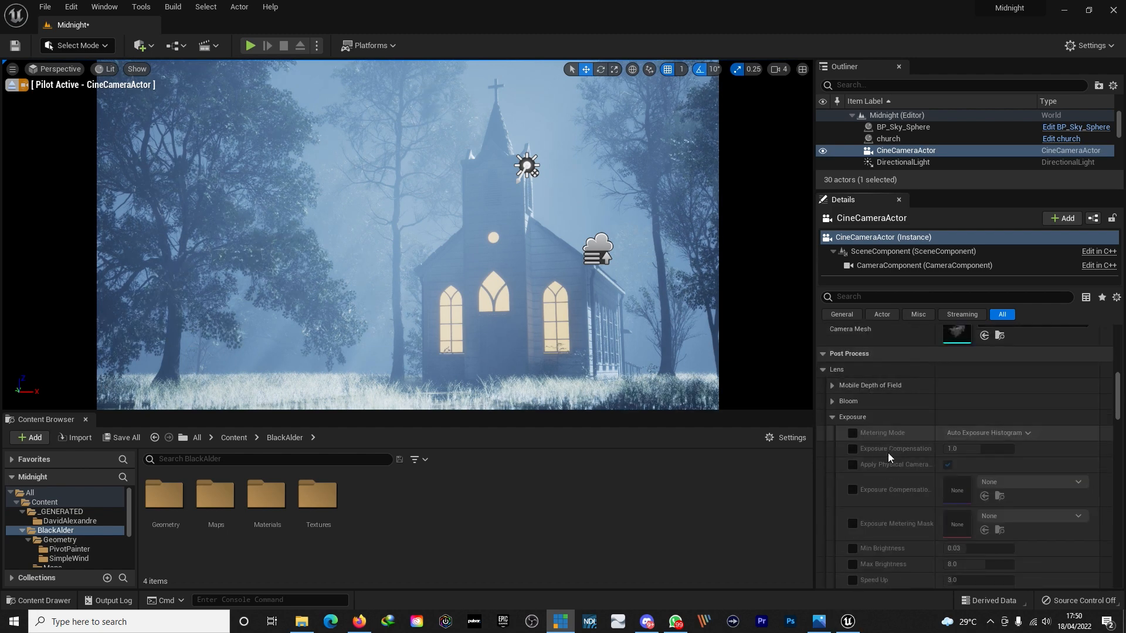
click(853, 448)
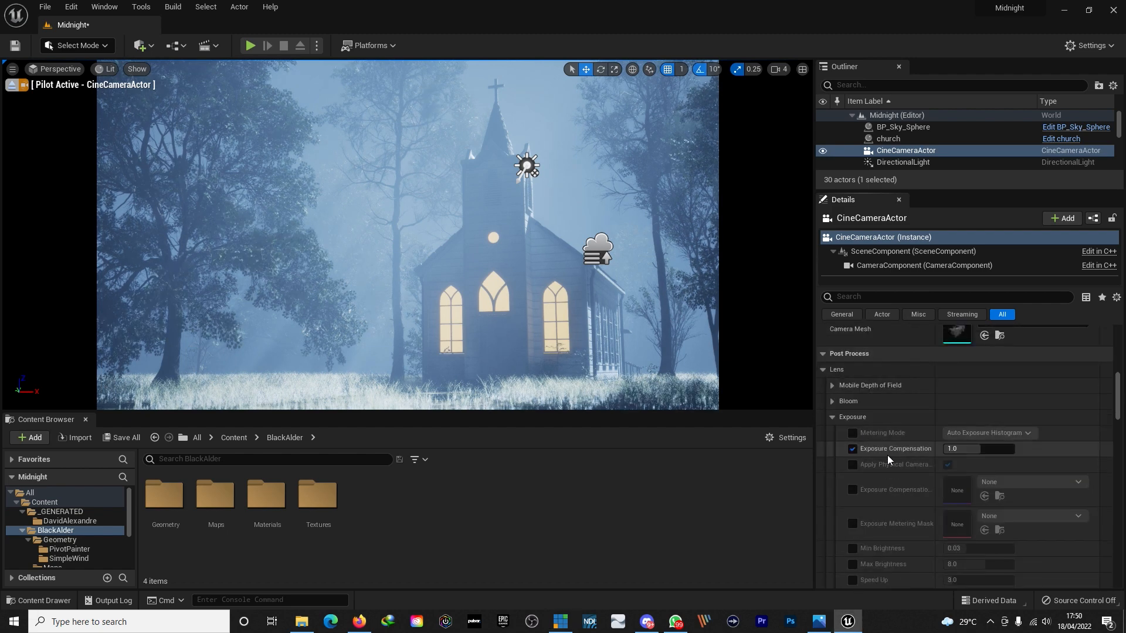
drag(977, 450, 947, 450)
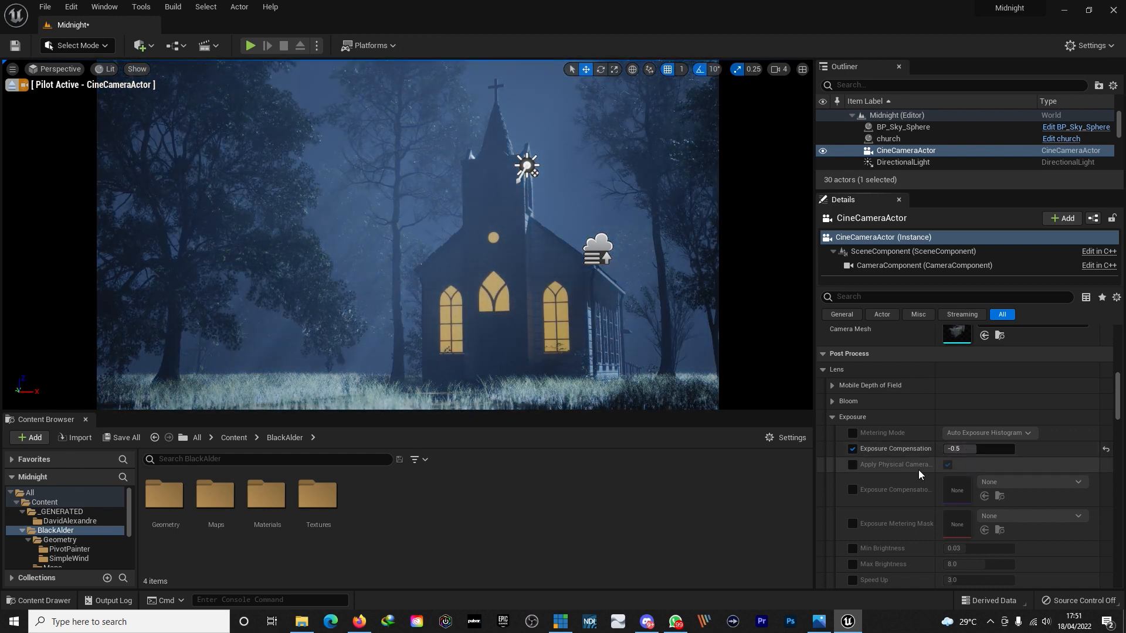
Step: Stop piloting the camera, inspect the church up close in the free perspective view, and return to the CineCameraActor view
scroll(951, 419, up, 10)
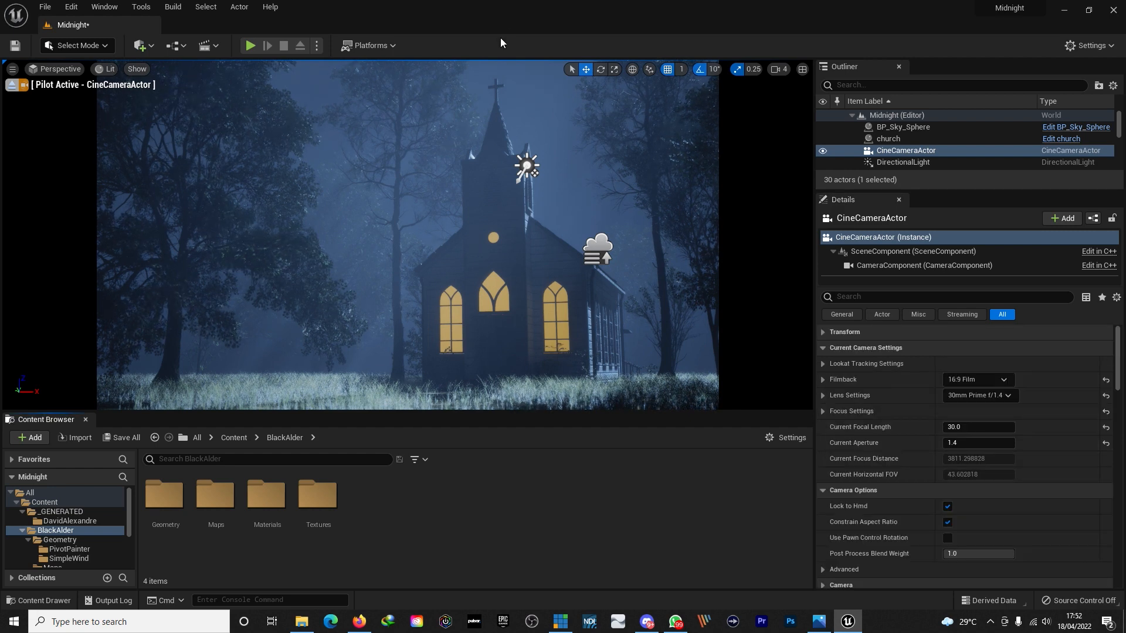
click(13, 88)
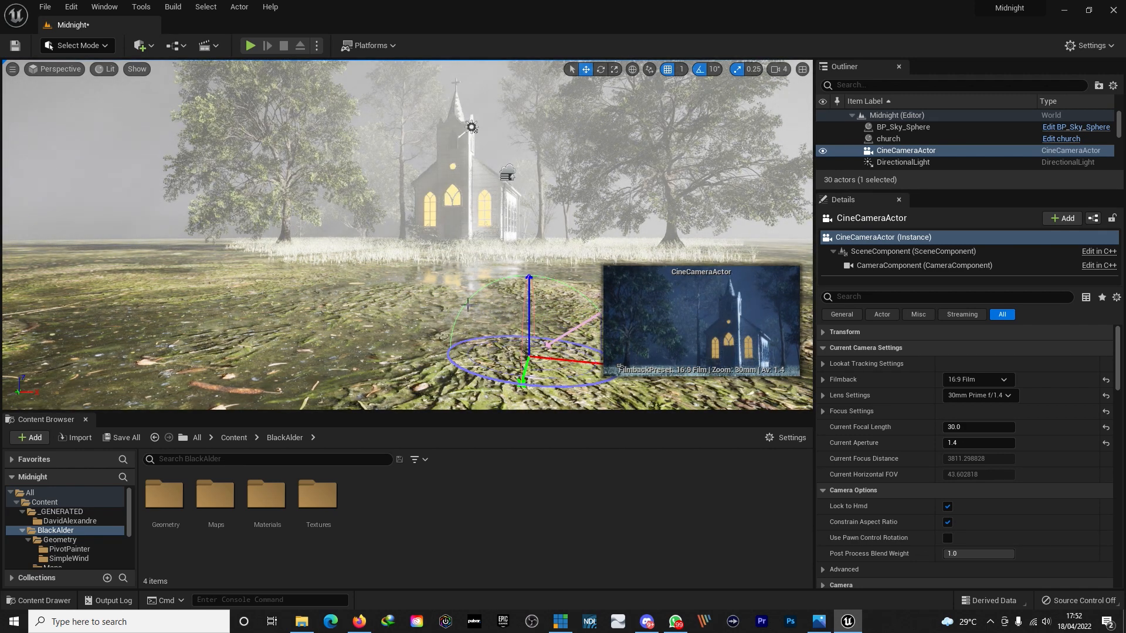
scroll(473, 304, up, 10)
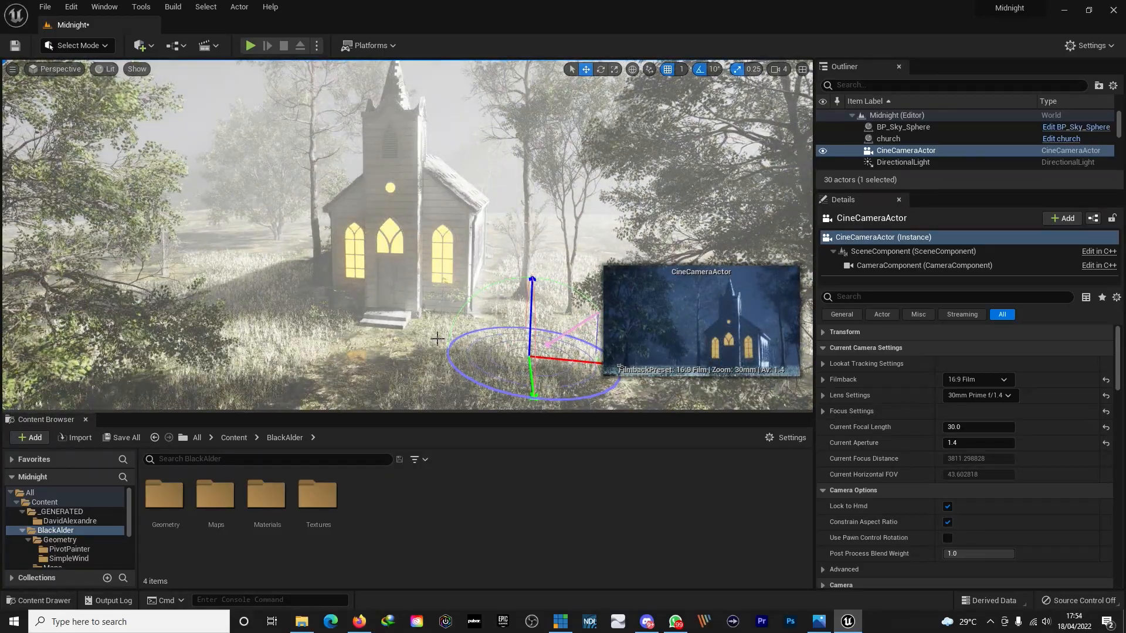
click(55, 69)
click(83, 196)
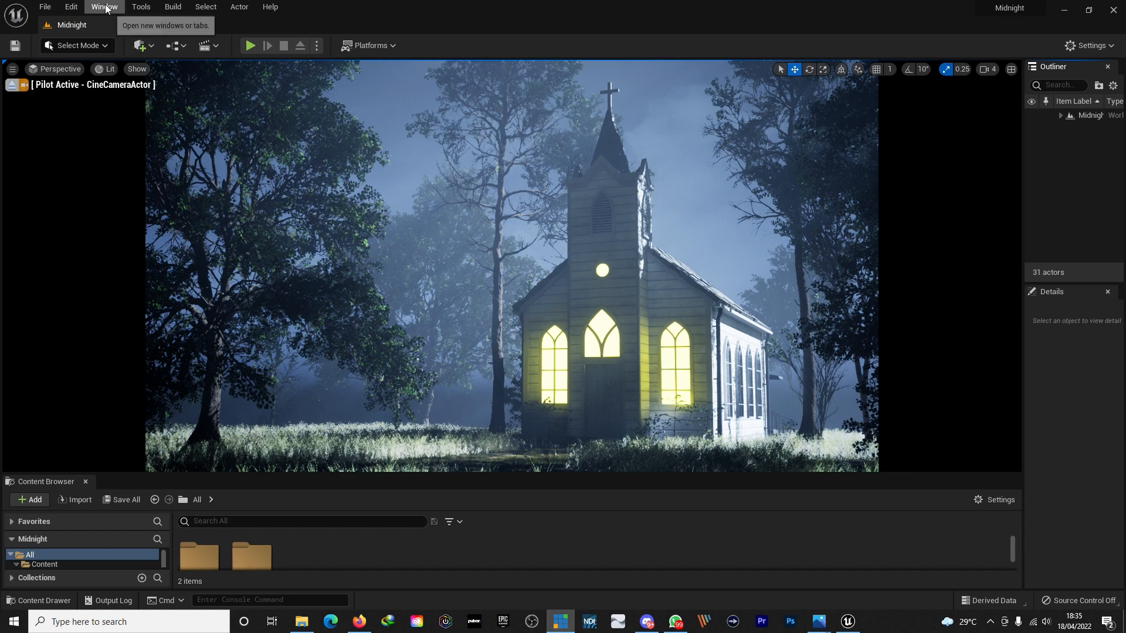
Step: Find the ray tracing options in the project settings, enable Support Hardware Ray Tracing and restart the editor
click(70, 7)
click(125, 181)
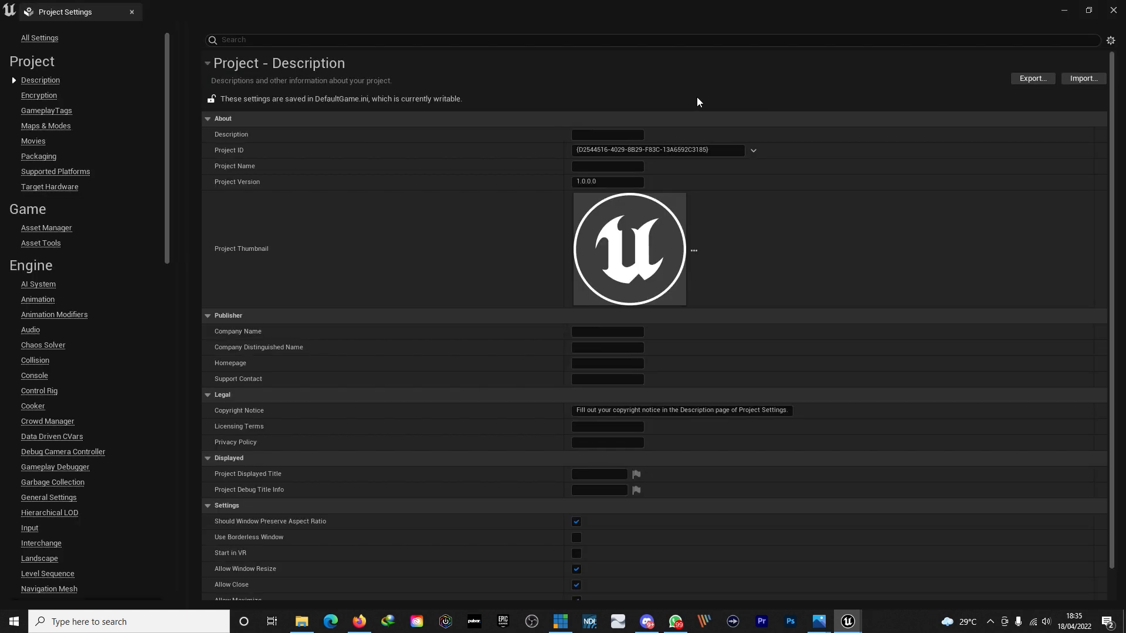
text(ray)
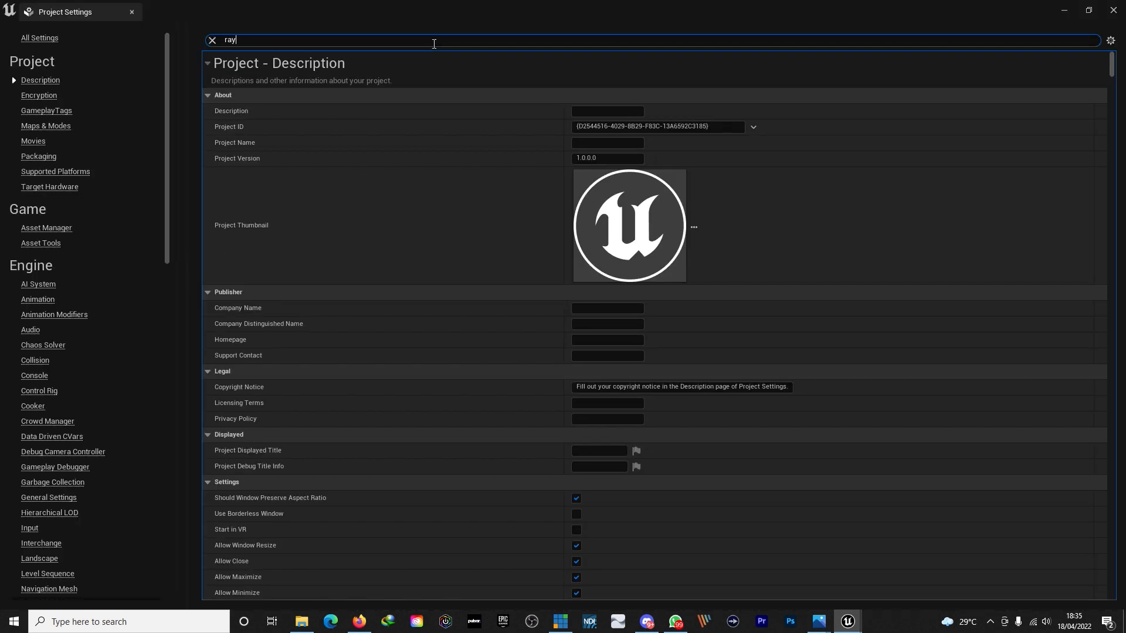
scroll(673, 476, down, 1)
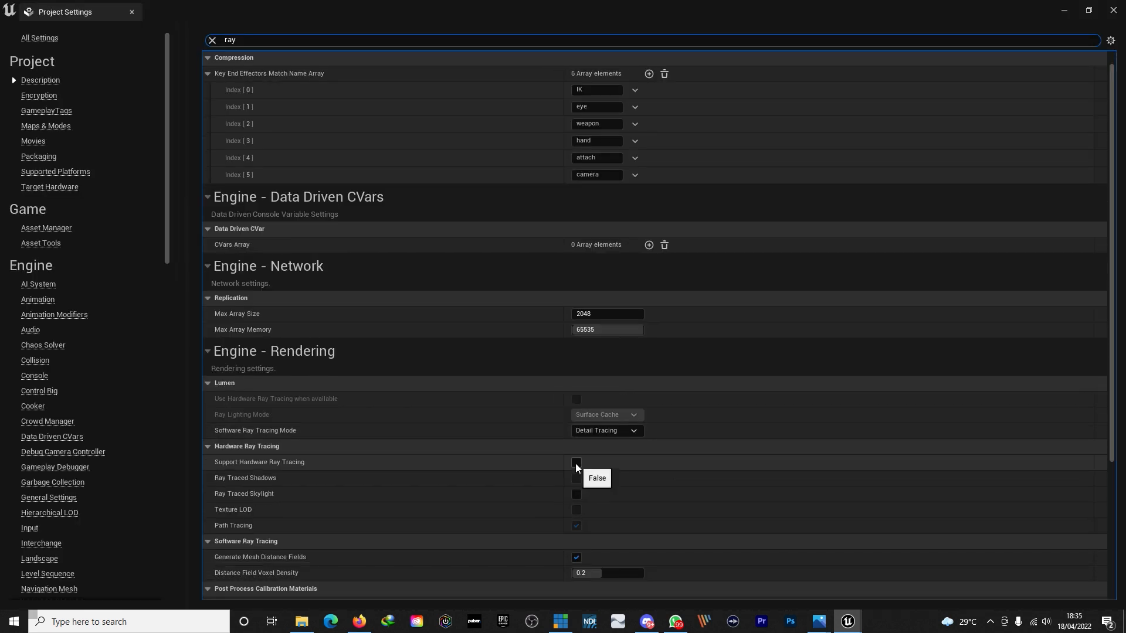
click(575, 463)
click(648, 333)
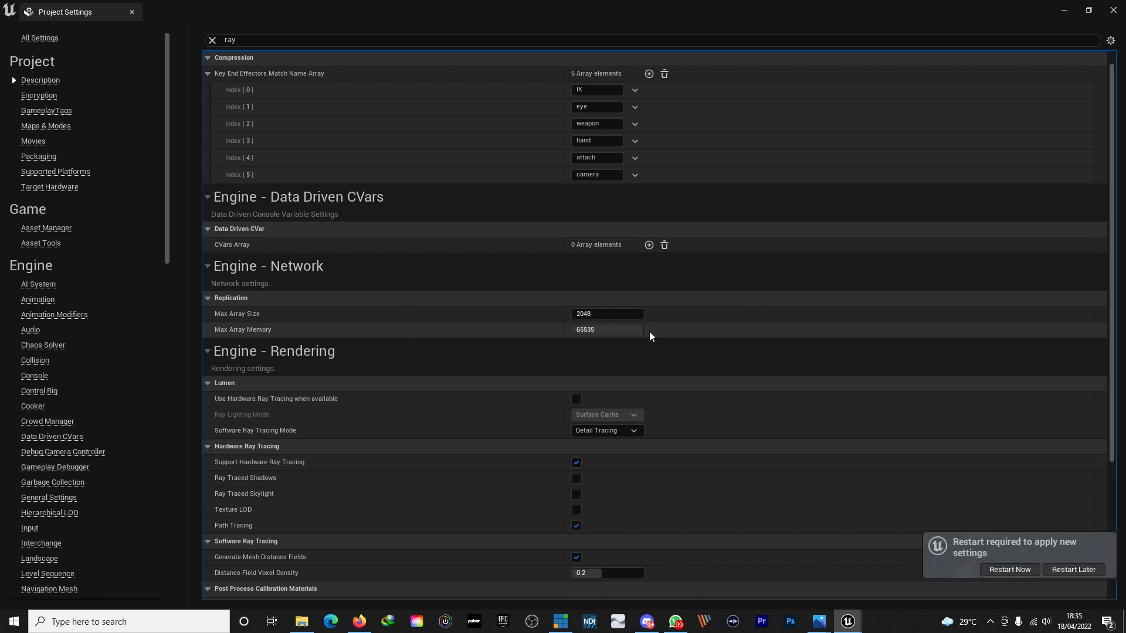
click(1010, 570)
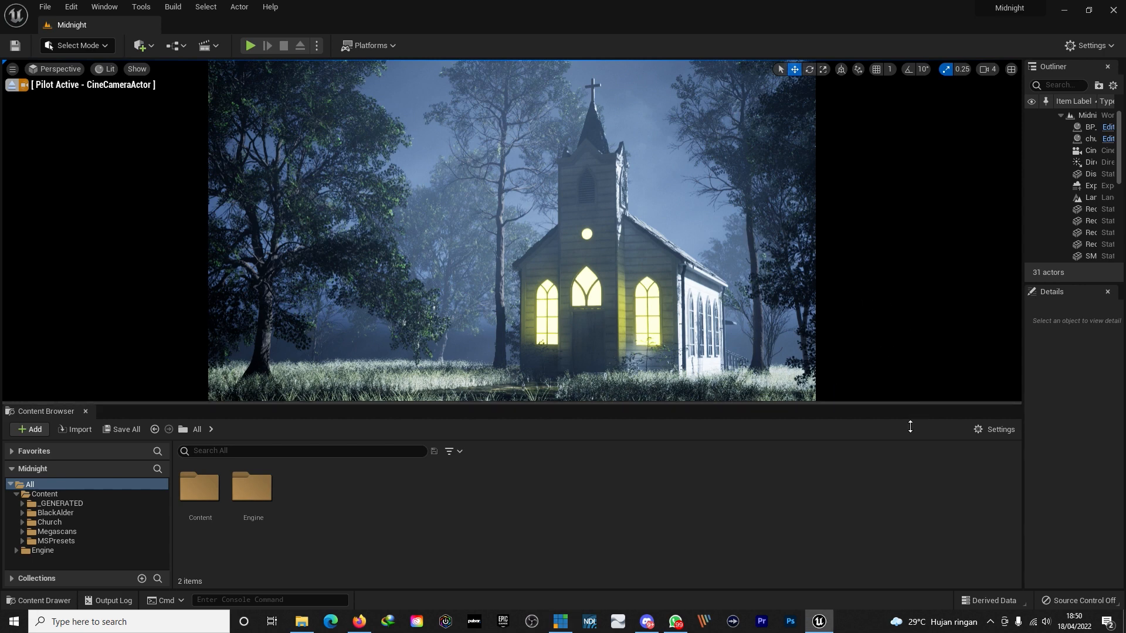
Step: Enlarge the viewport and capture a high resolution screenshot of the camera view with a size multiplier of 2
drag(909, 402, 912, 457)
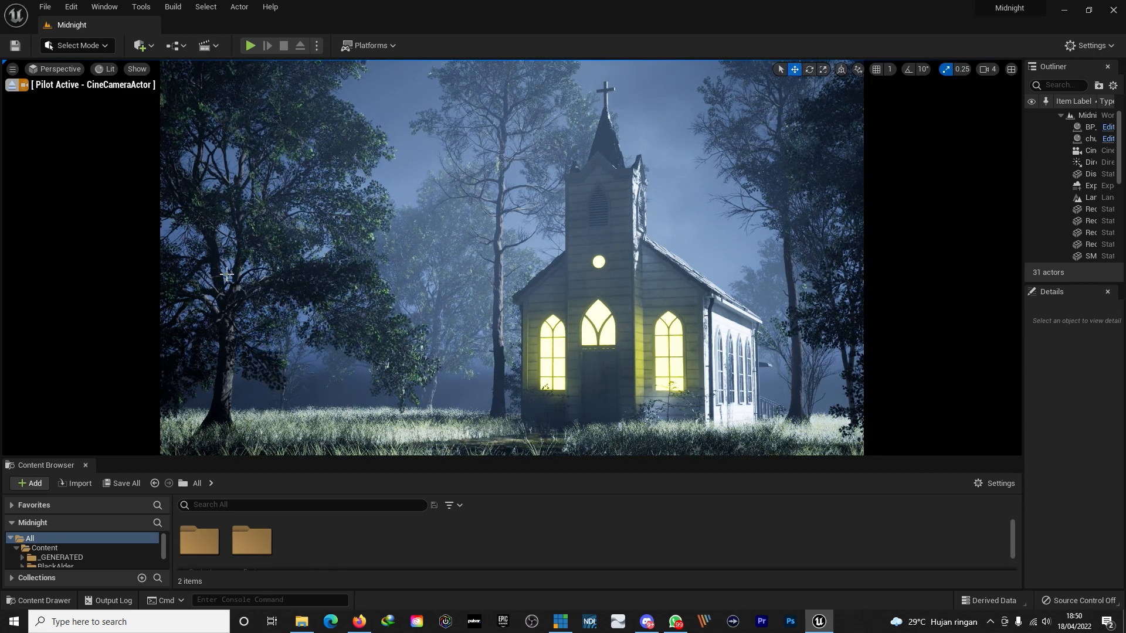
click(12, 69)
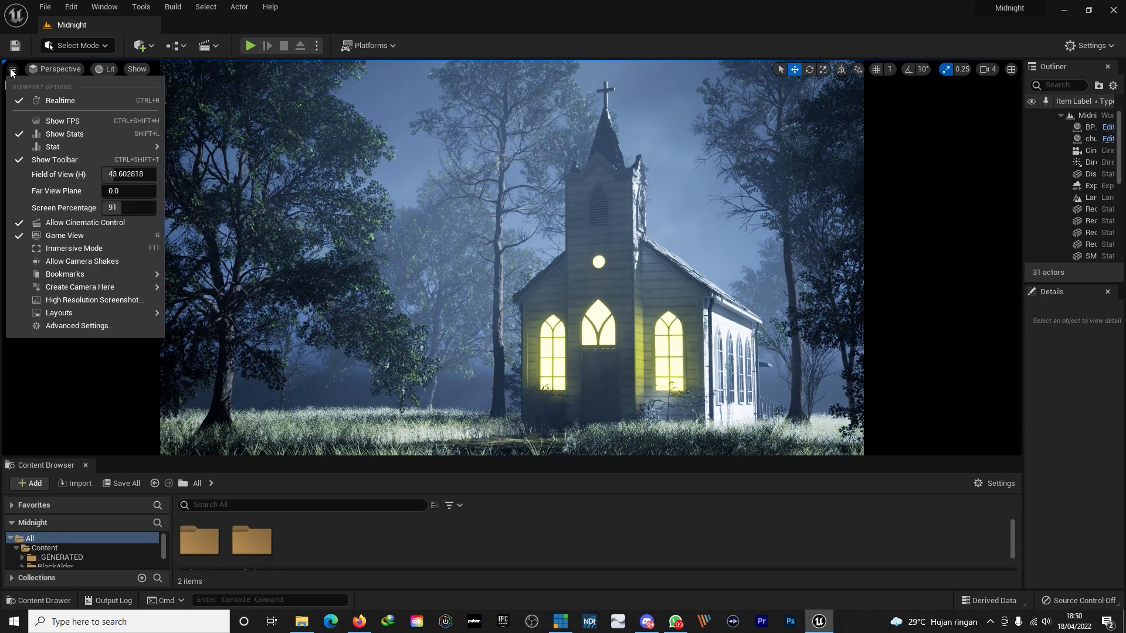
click(107, 301)
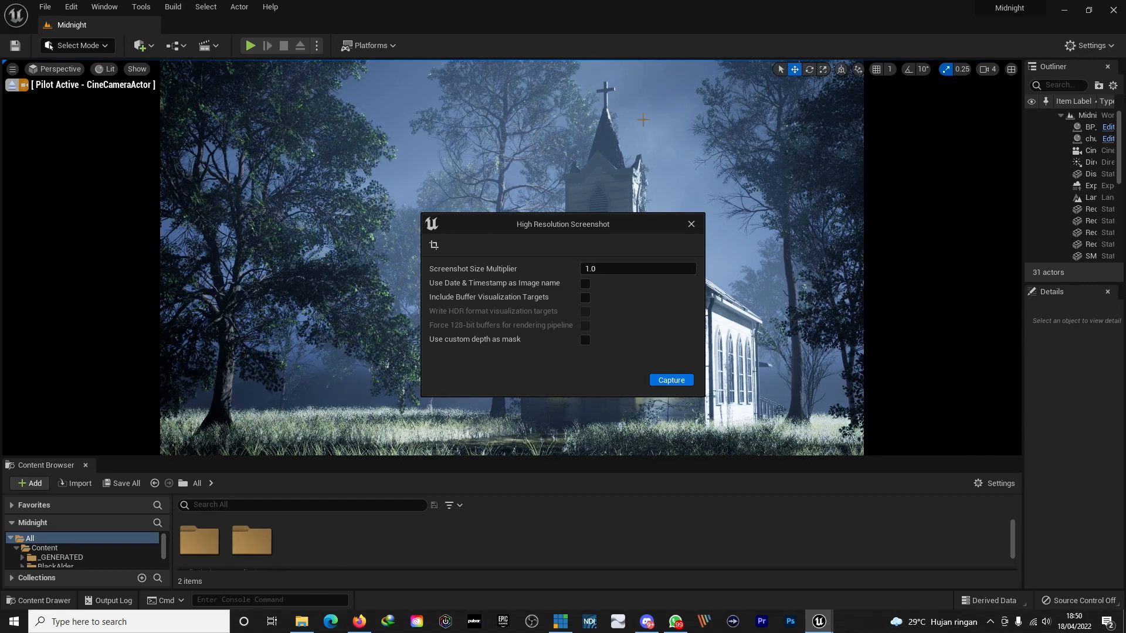
click(589, 272)
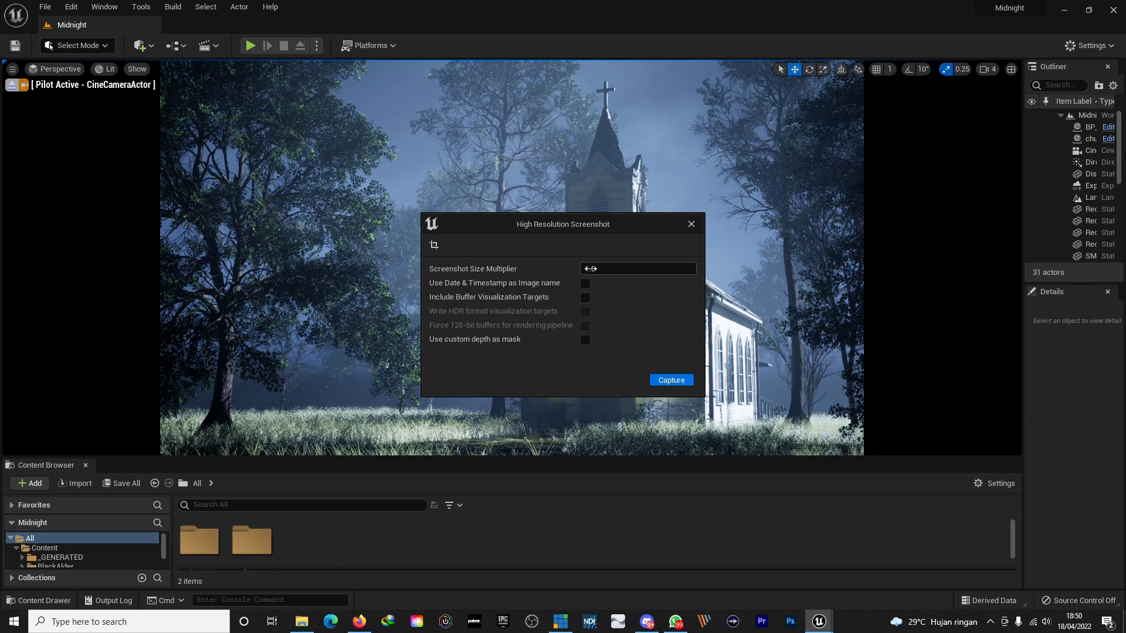
text(2)
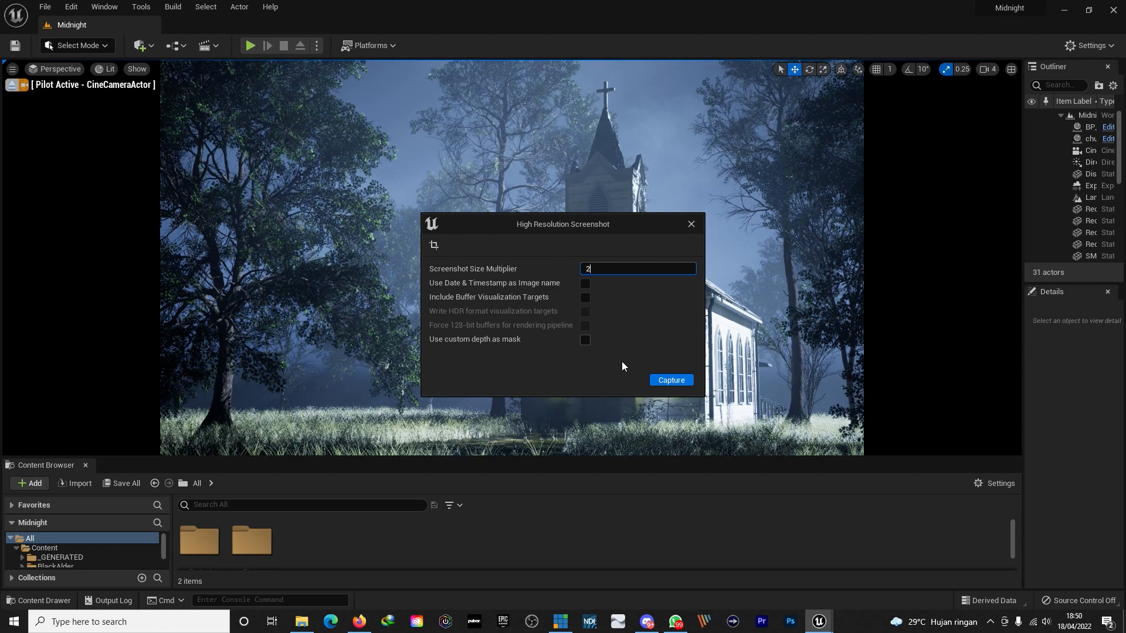
key(Return)
click(670, 381)
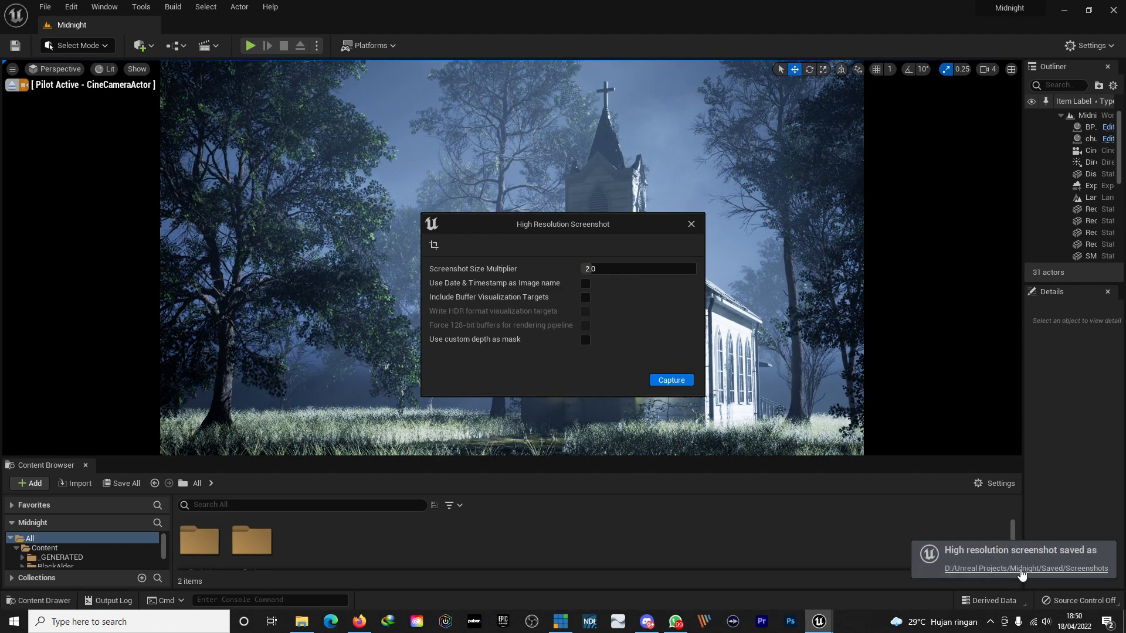
Step: Open the saved screenshots folder and view the HighresScreenshot00000 image
click(1021, 569)
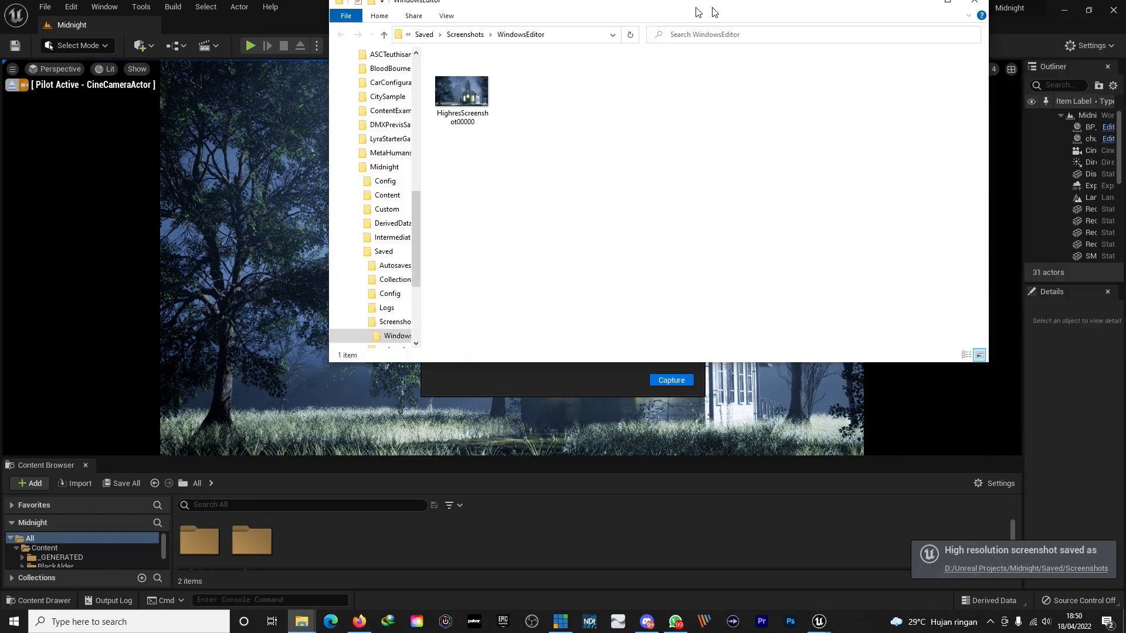
drag(711, 12, 568, 135)
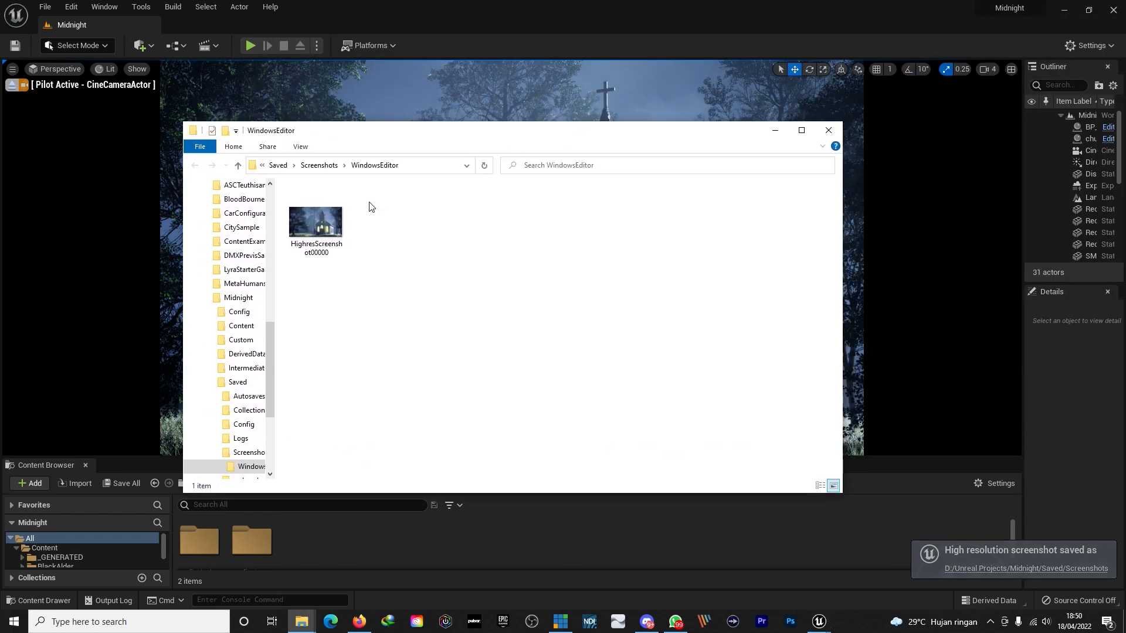
double_click(328, 220)
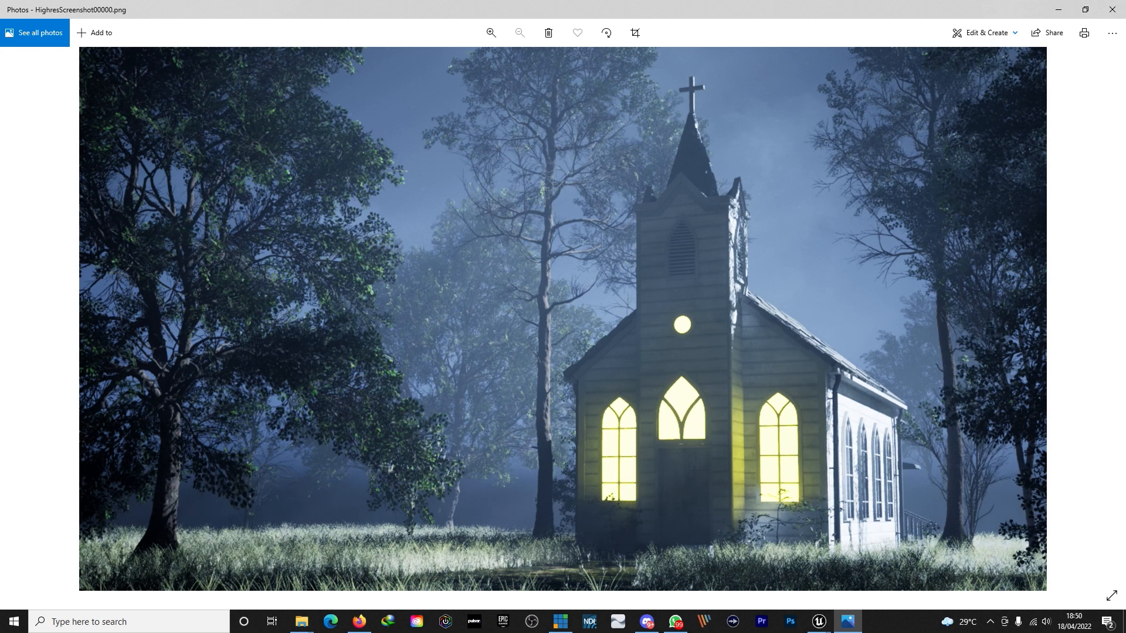